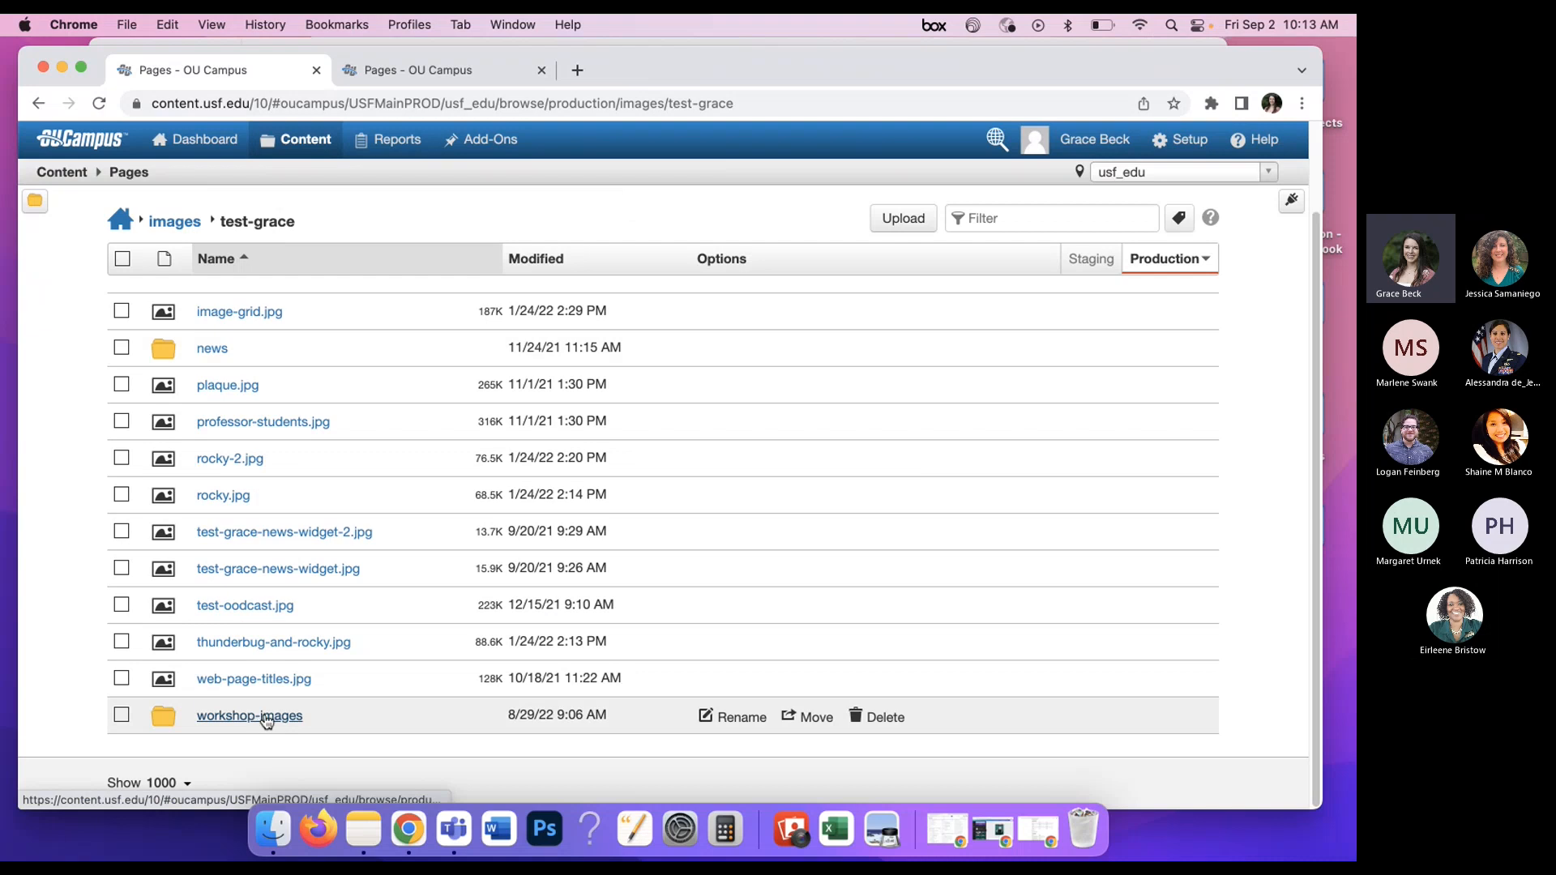
- Open the workshop-images folder in Production, and return to the site's root folder in Staging
{"action": "left_click", "coordinate": [265, 717]}
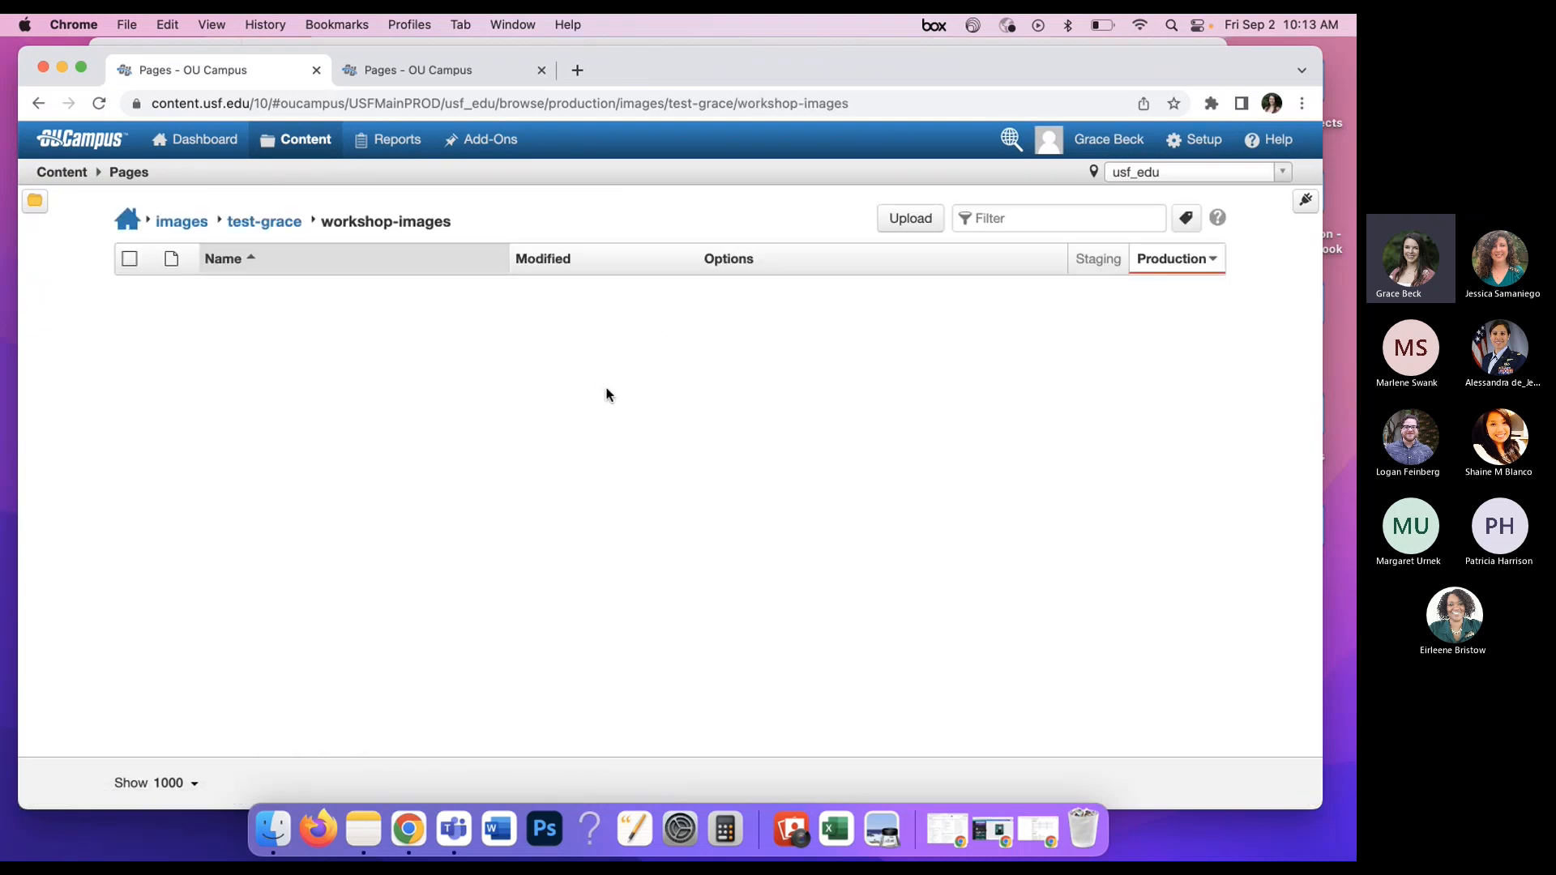
{"action": "left_click_drag", "start_coordinate": [1140, 67], "coordinate": [1144, 71]}
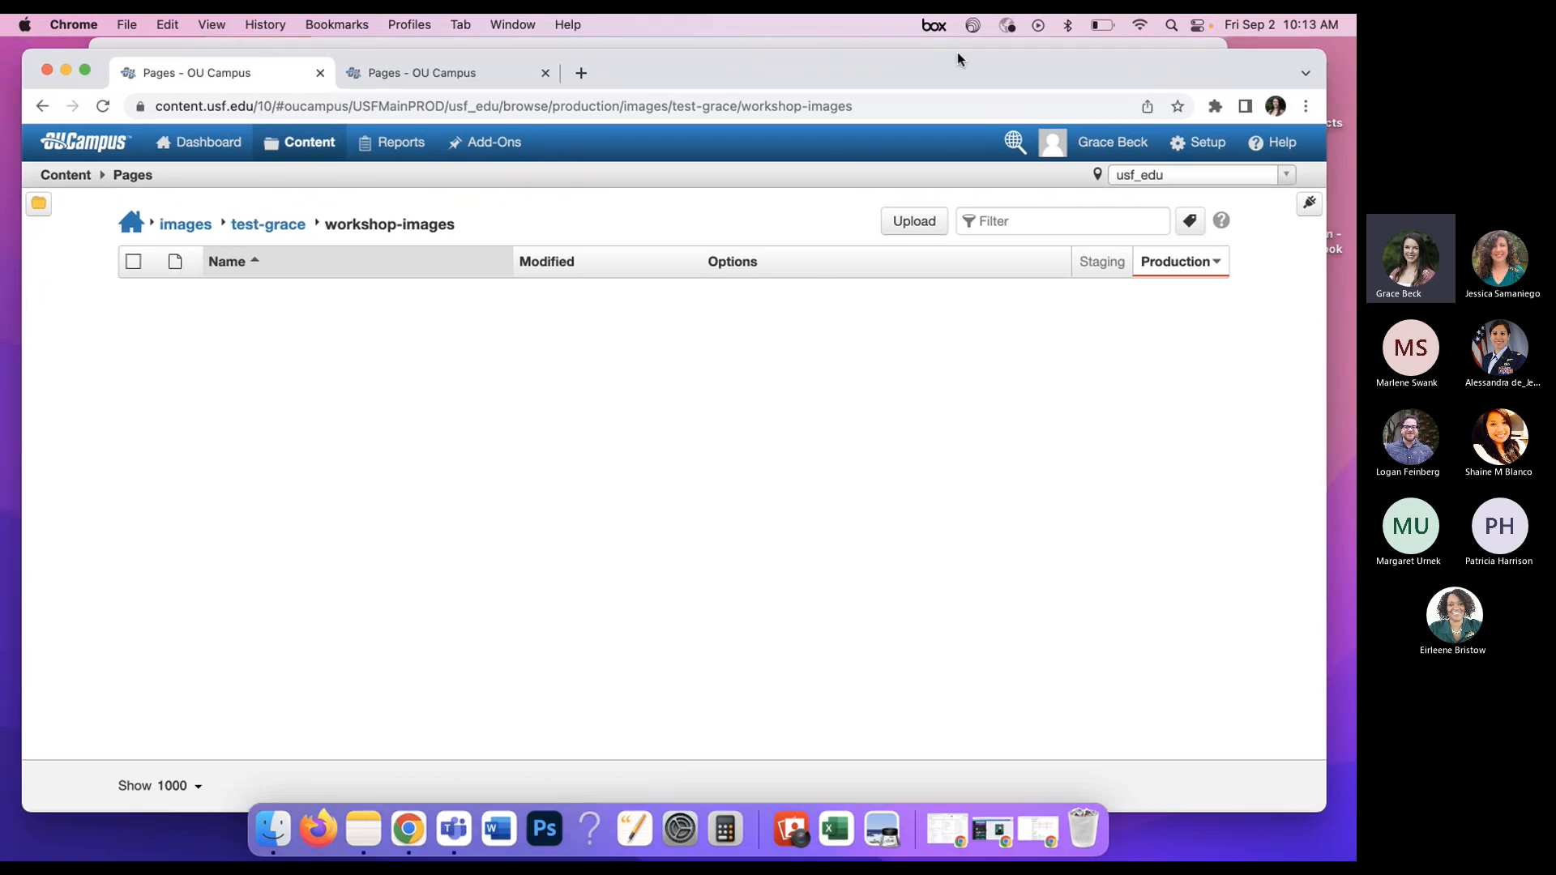
{"action": "left_click", "coordinate": [132, 234]}
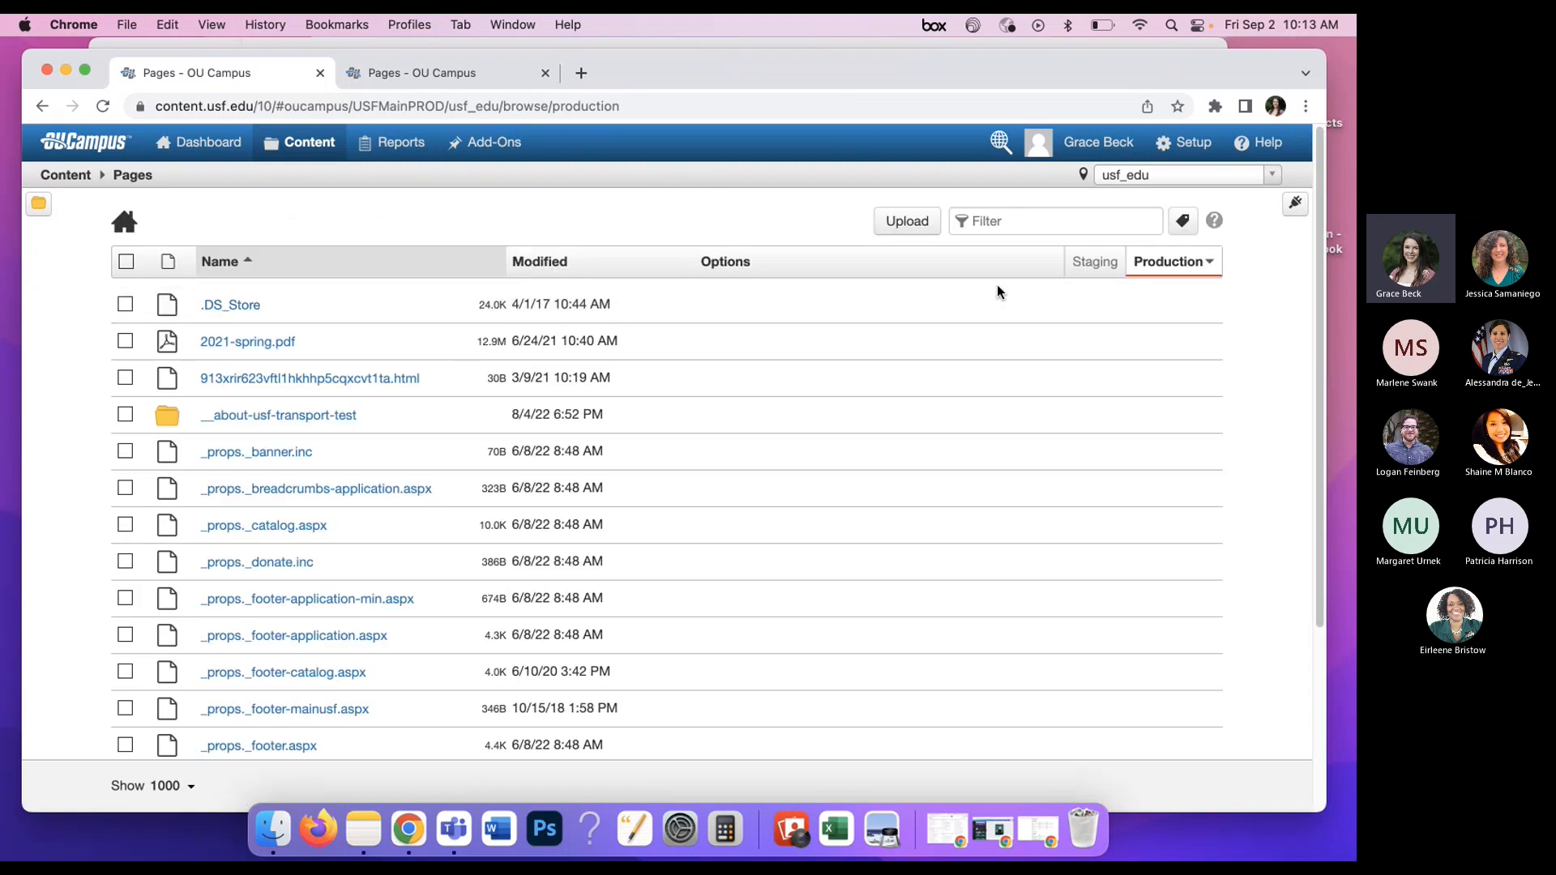
{"action": "left_click", "coordinate": [1102, 268]}
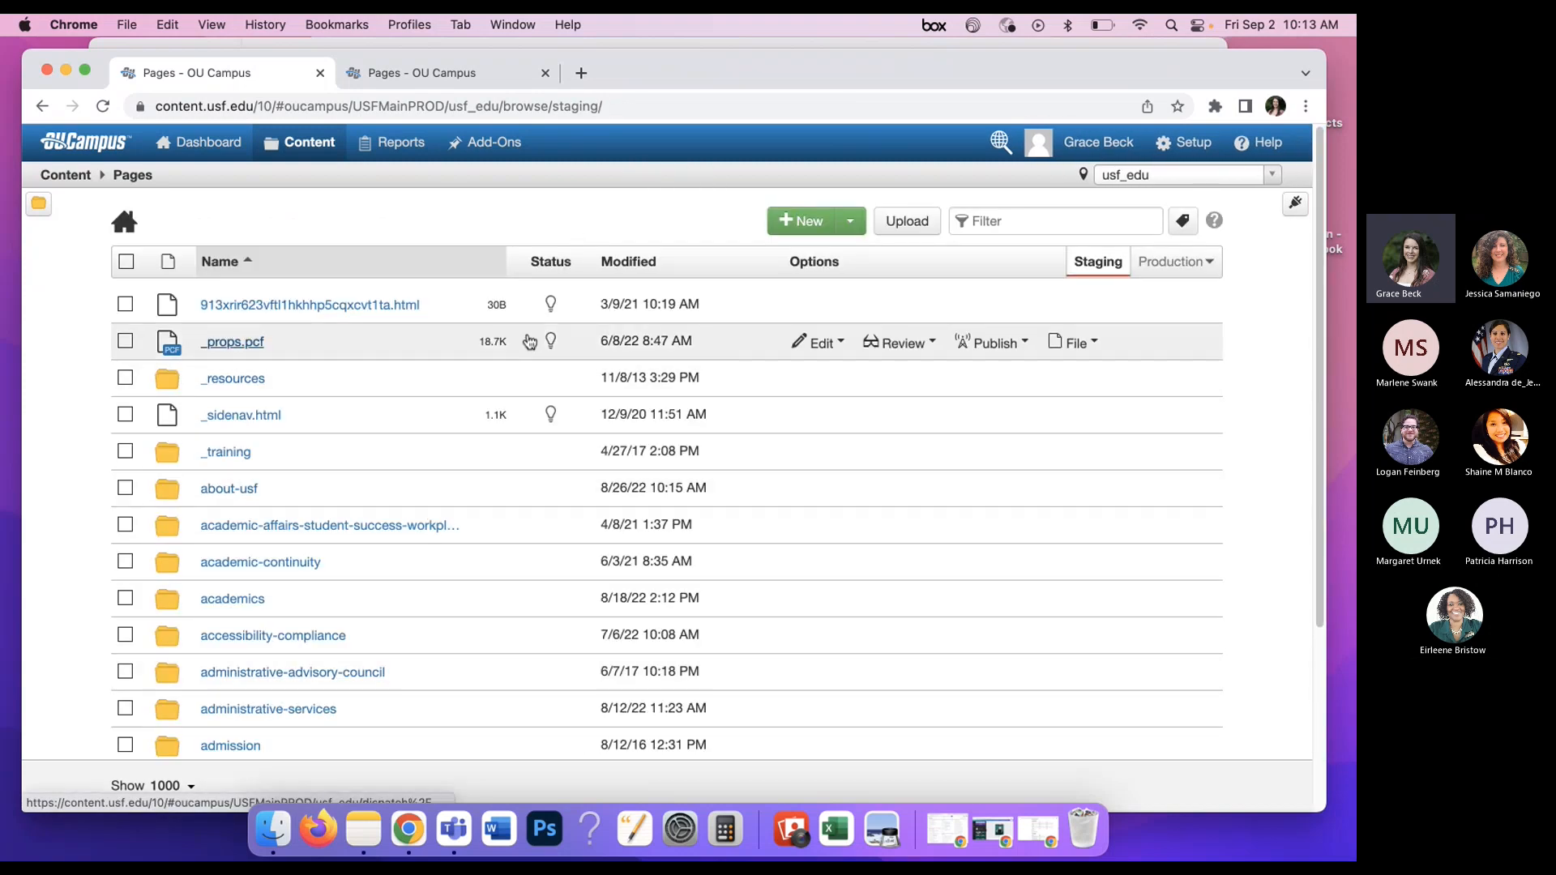
- Filter the root folder list by "art" and by "engin", and clear the filter
{"action": "left_click", "coordinate": [1039, 222]}
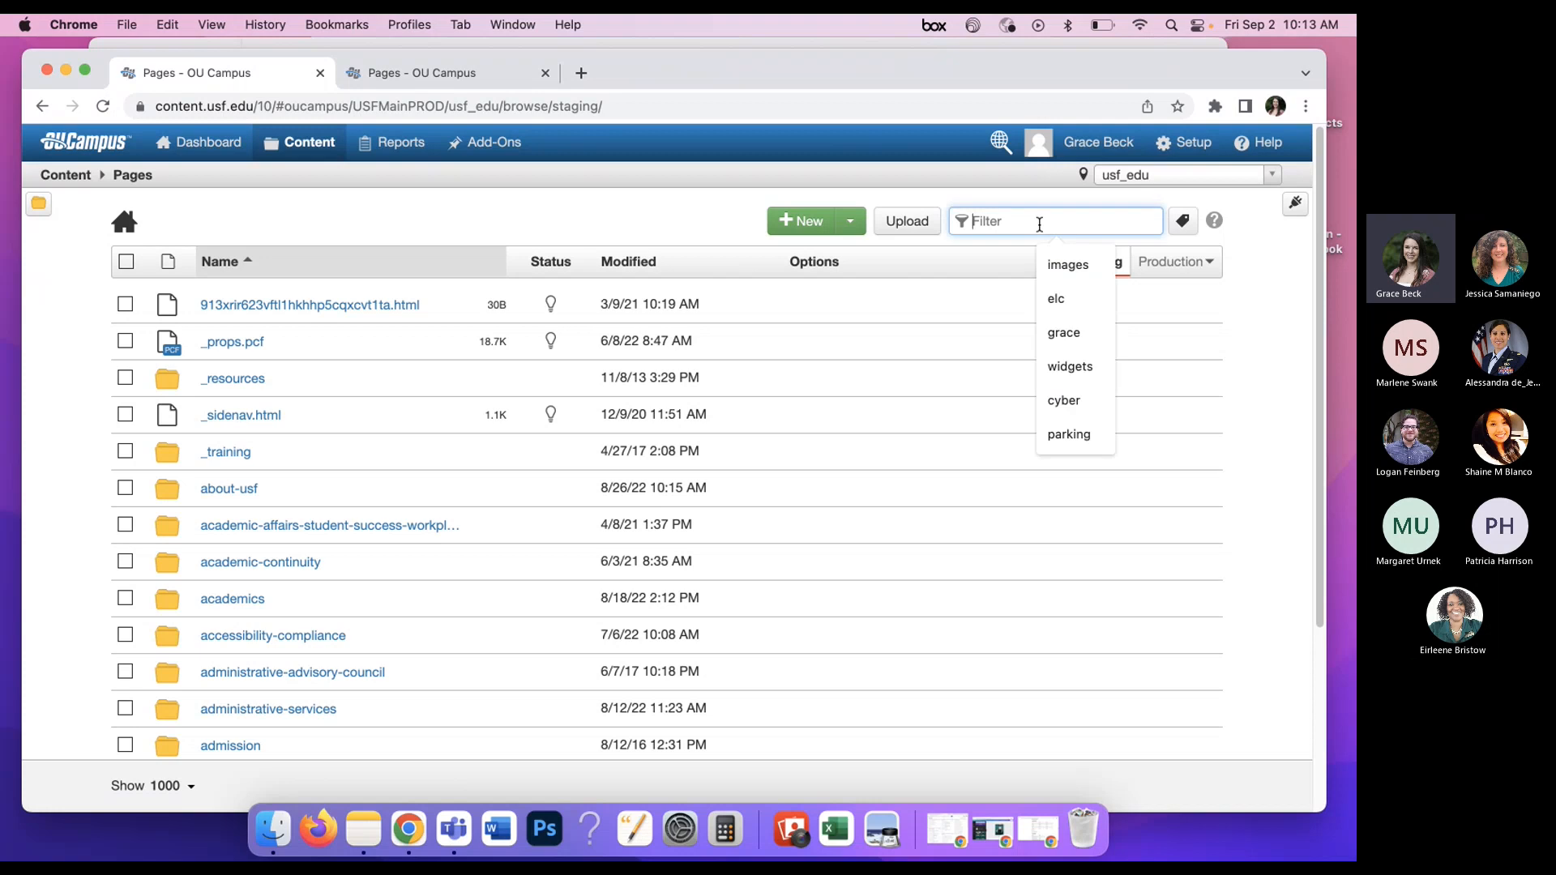
{"action": "type", "text": "art"}
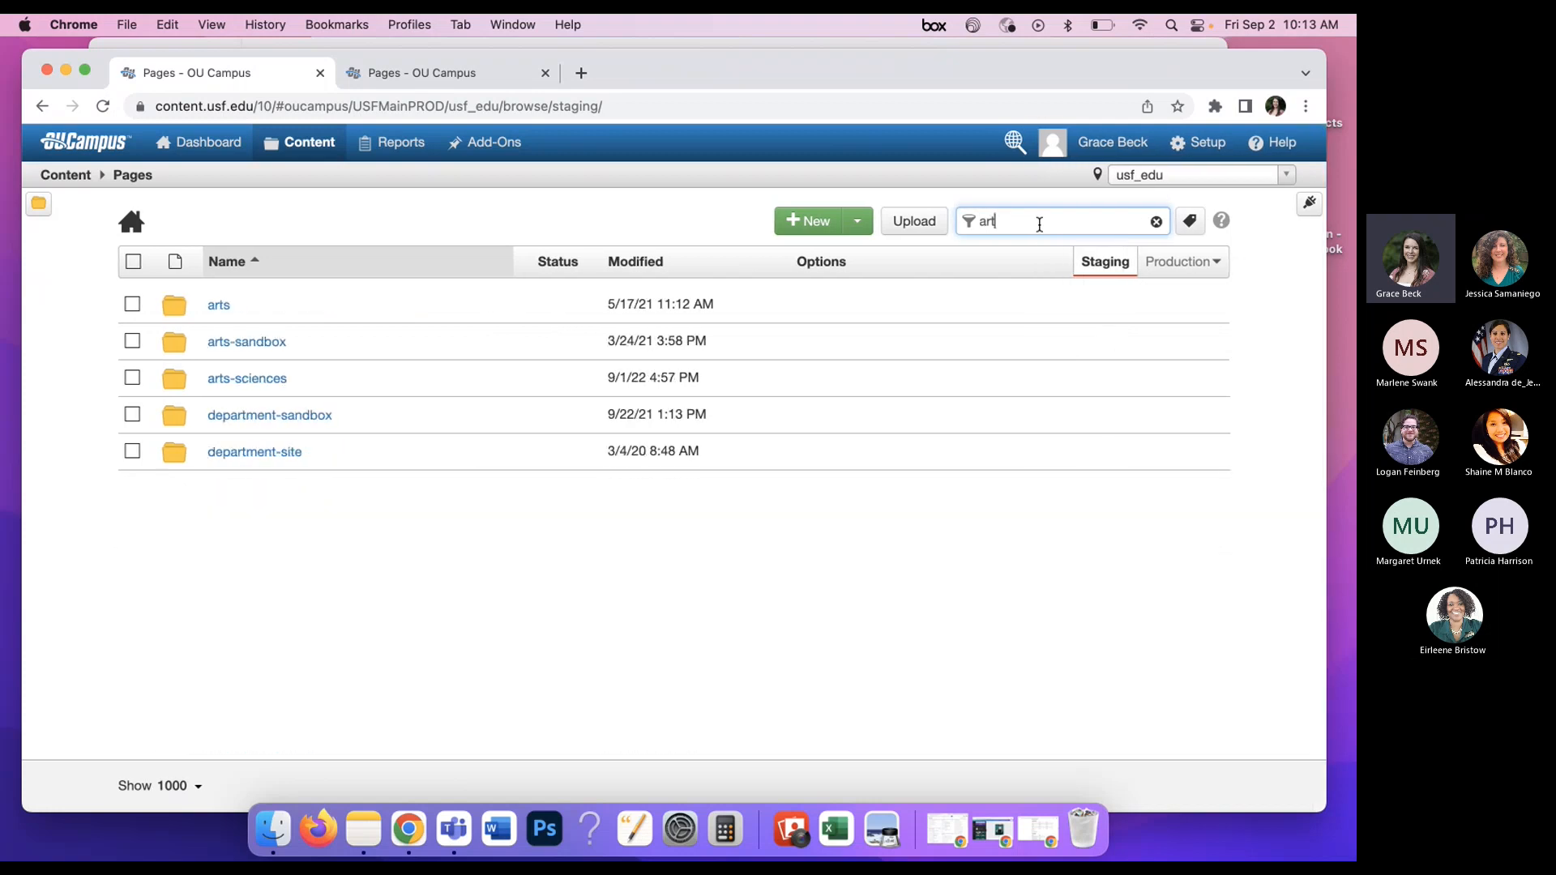
{"action": "double_click", "coordinate": [989, 217]}
{"action": "type", "text": "engin"}
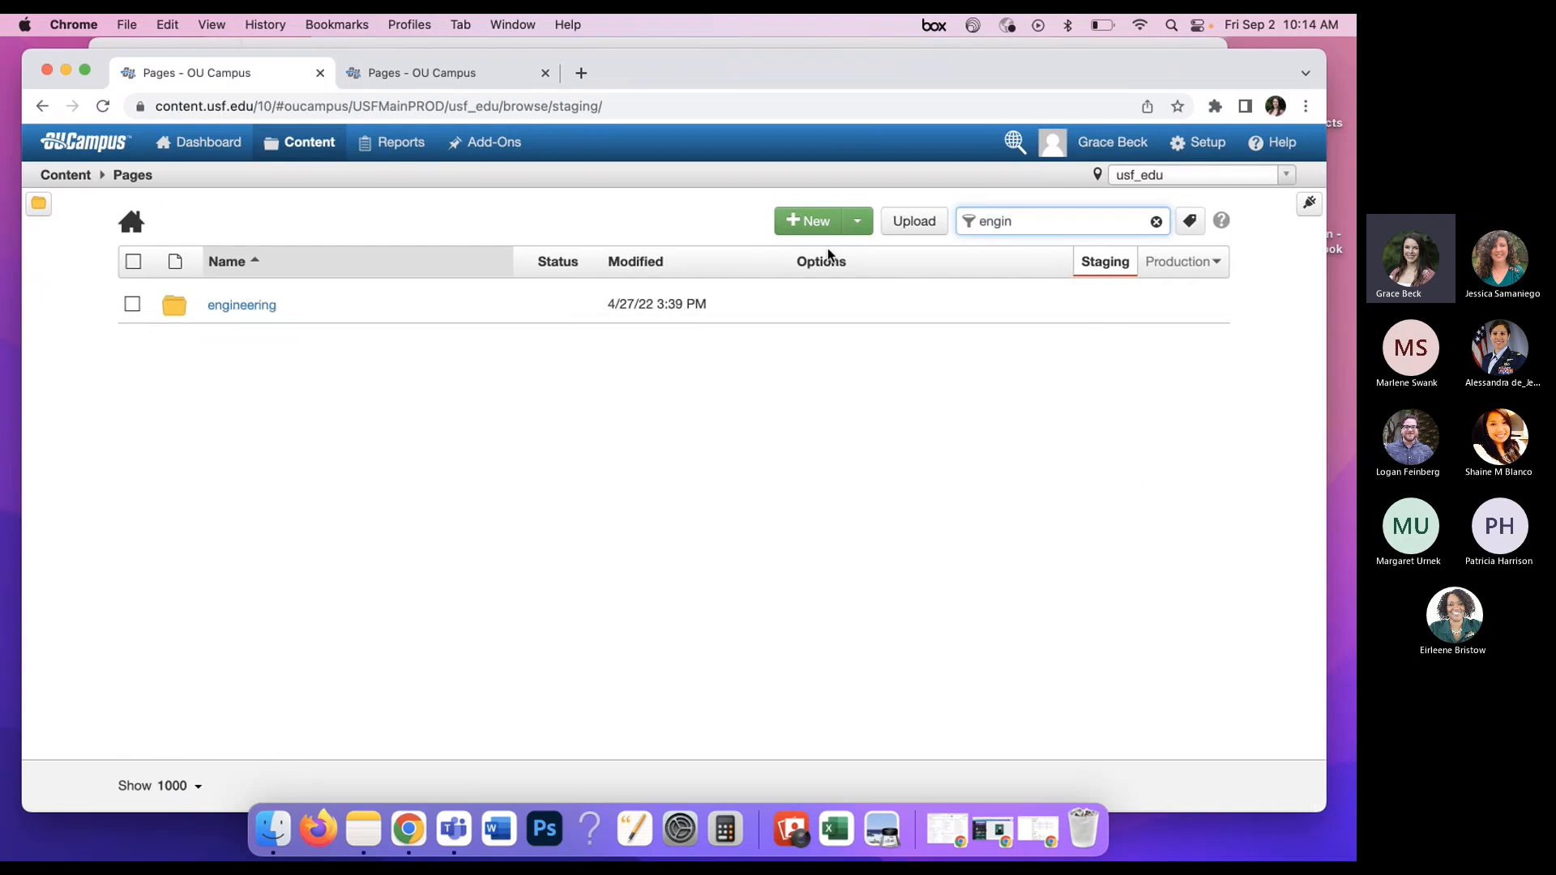
{"action": "double_click", "coordinate": [999, 226]}
{"action": "key", "text": "BackSpace"}
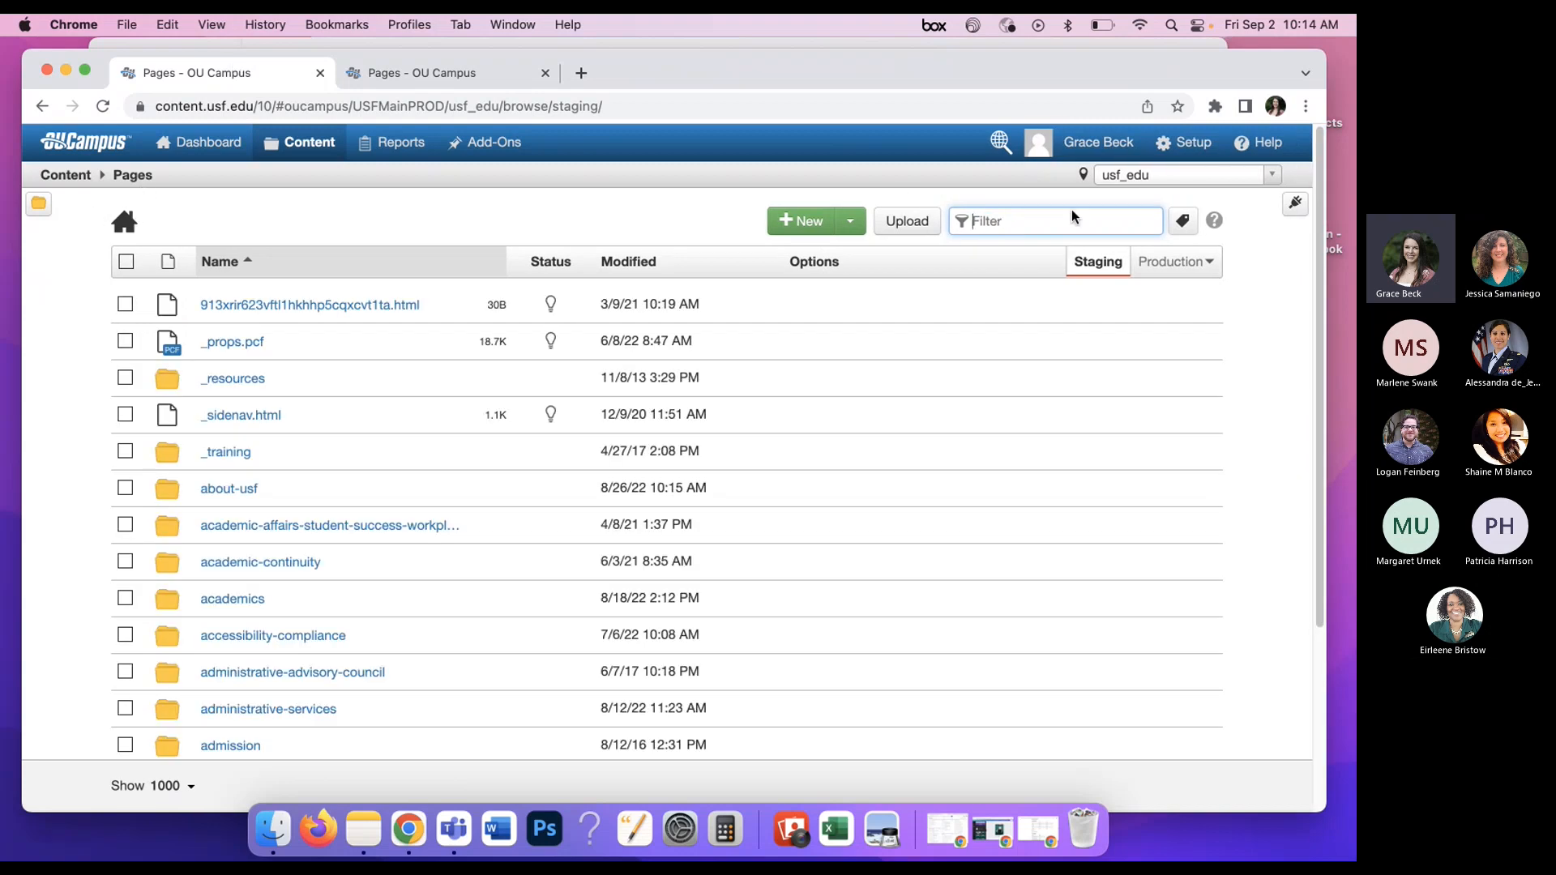
- Filter by "image" and "test-" to open the signed-in user's test folder under images, and open its workshop-images subfolder
{"action": "type", "text": "image"}
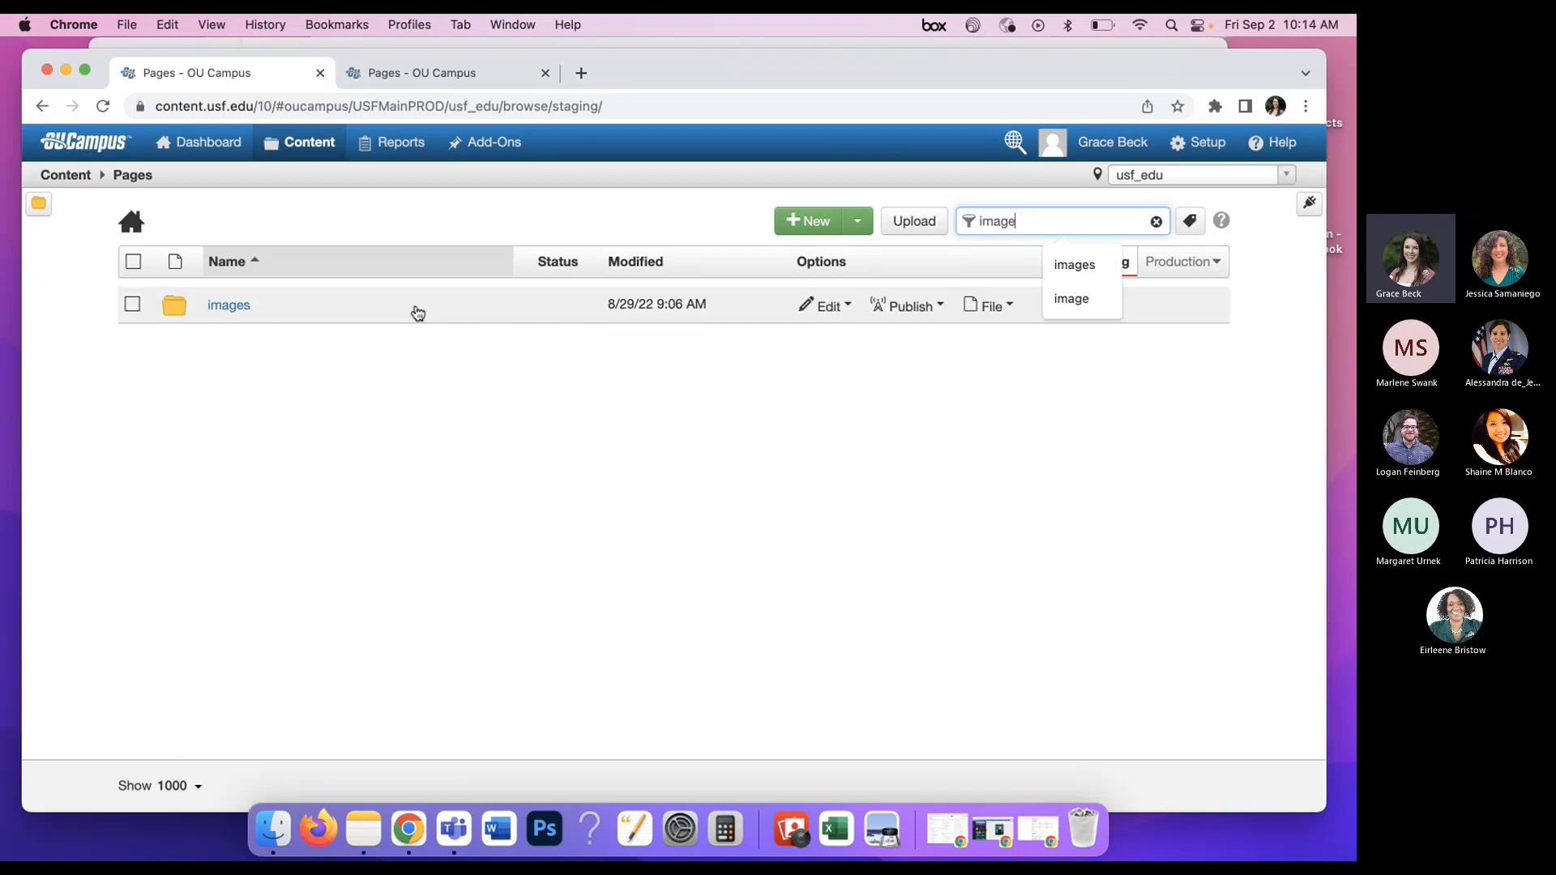
{"action": "left_click", "coordinate": [243, 308]}
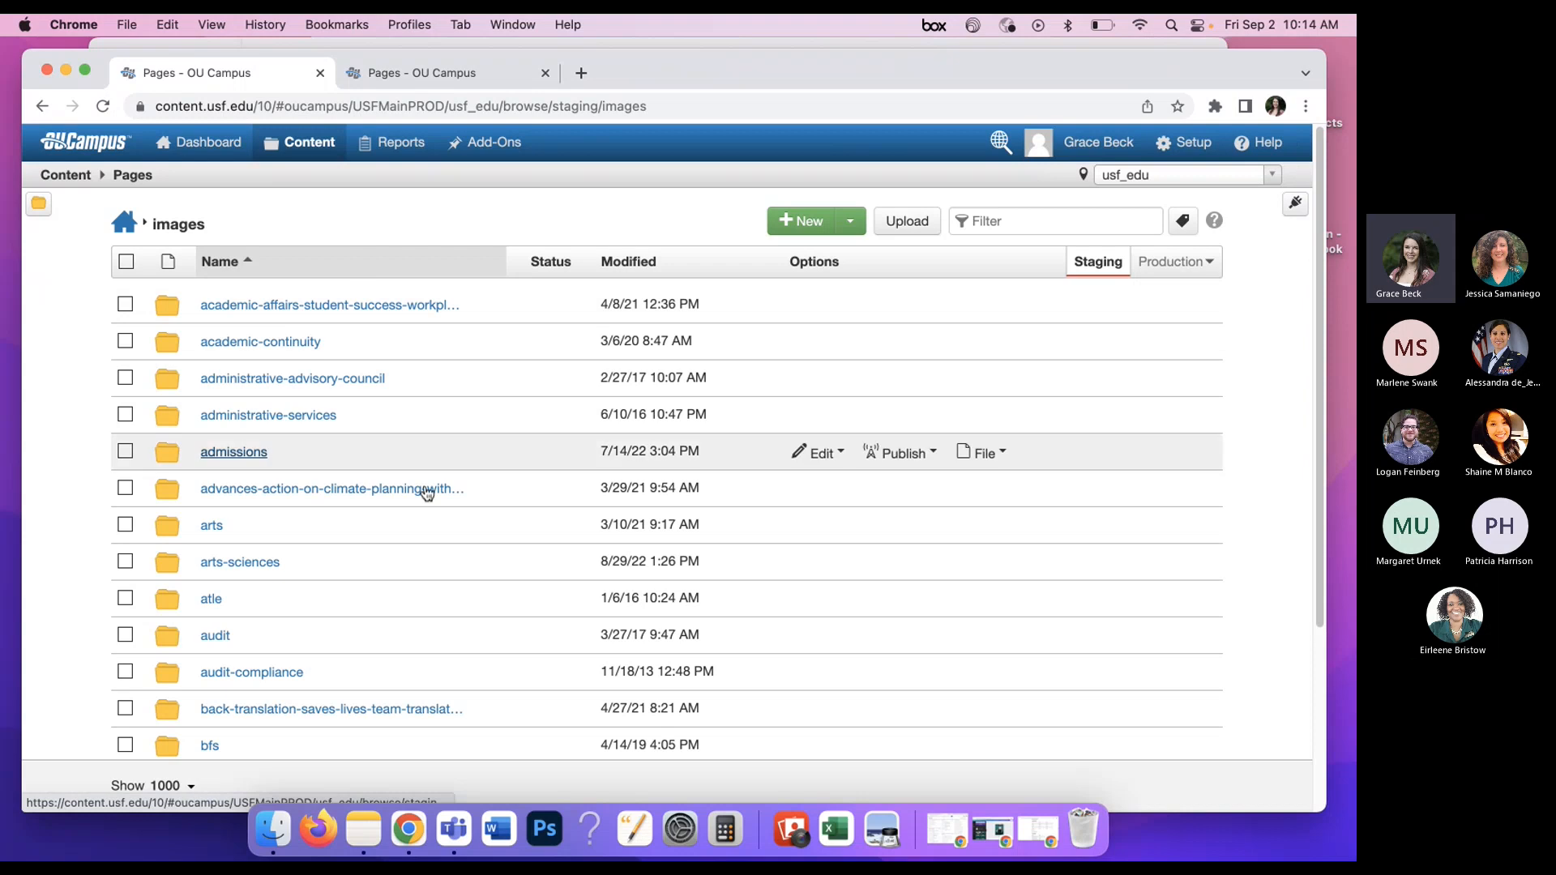
{"action": "left_click", "coordinate": [1014, 217]}
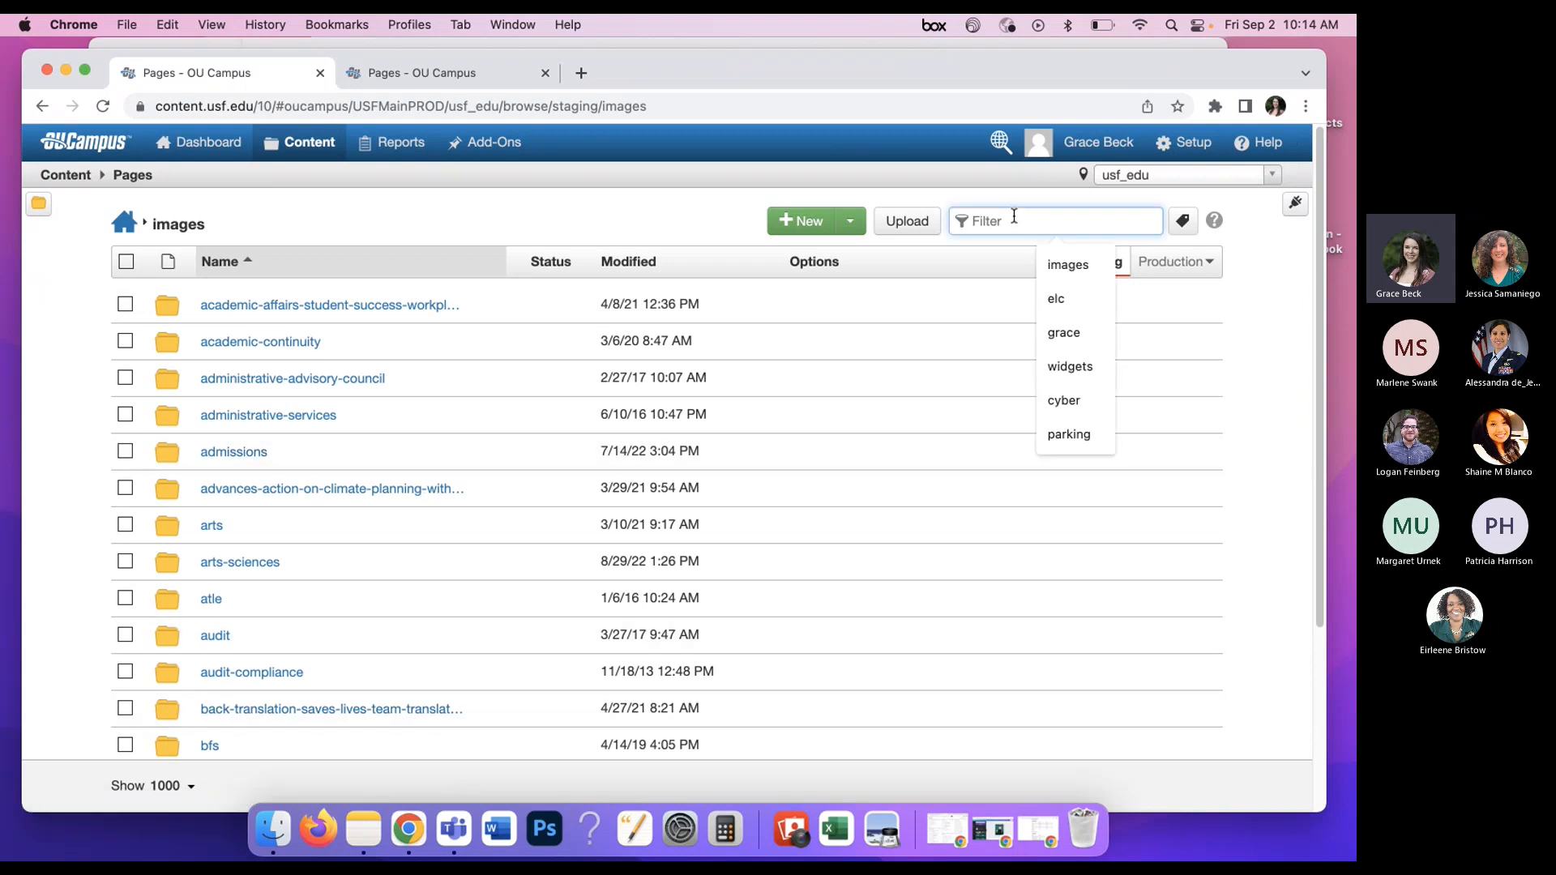
{"action": "type", "text": "test-"}
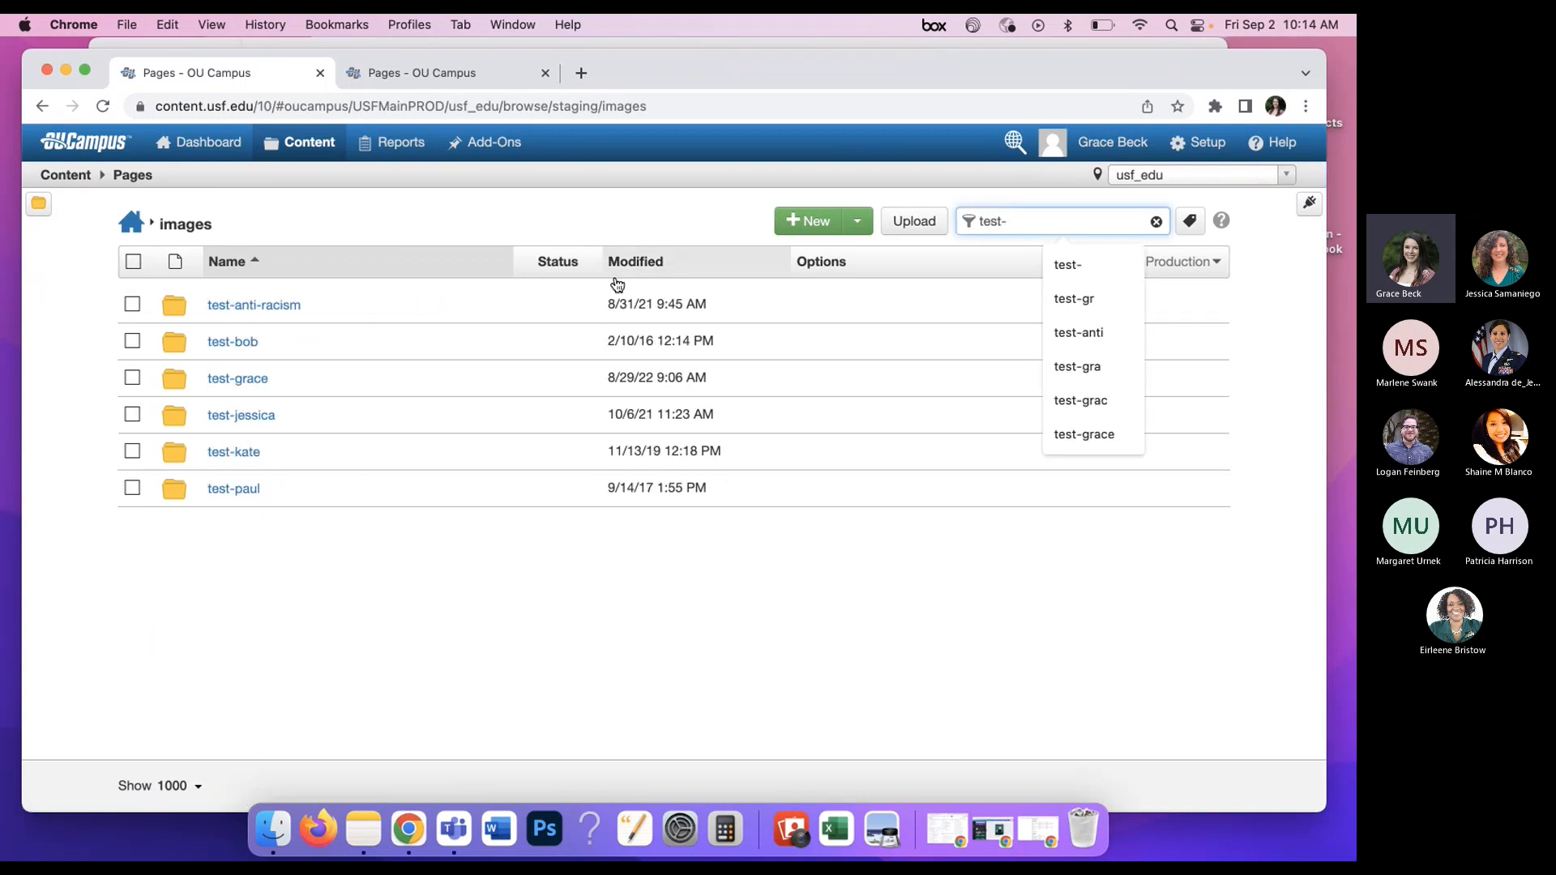
{"action": "left_click", "coordinate": [276, 379]}
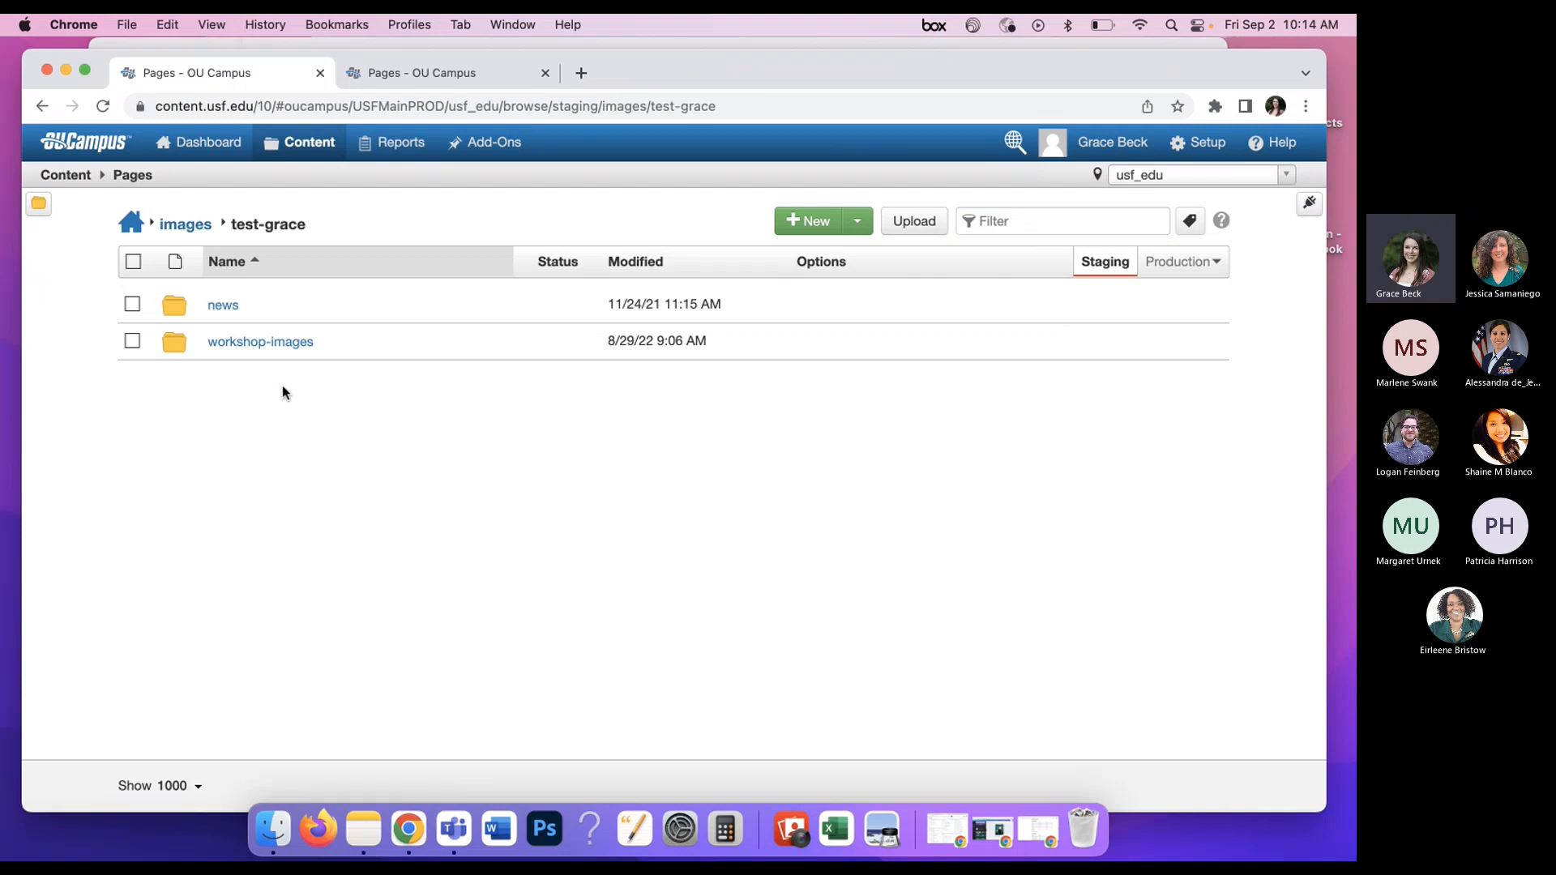
{"action": "left_click", "coordinate": [280, 343]}
- Switch the workshop-images folder from the Staging view to the Production view
{"action": "left_click_drag", "start_coordinate": [1092, 74], "coordinate": [1090, 63]}
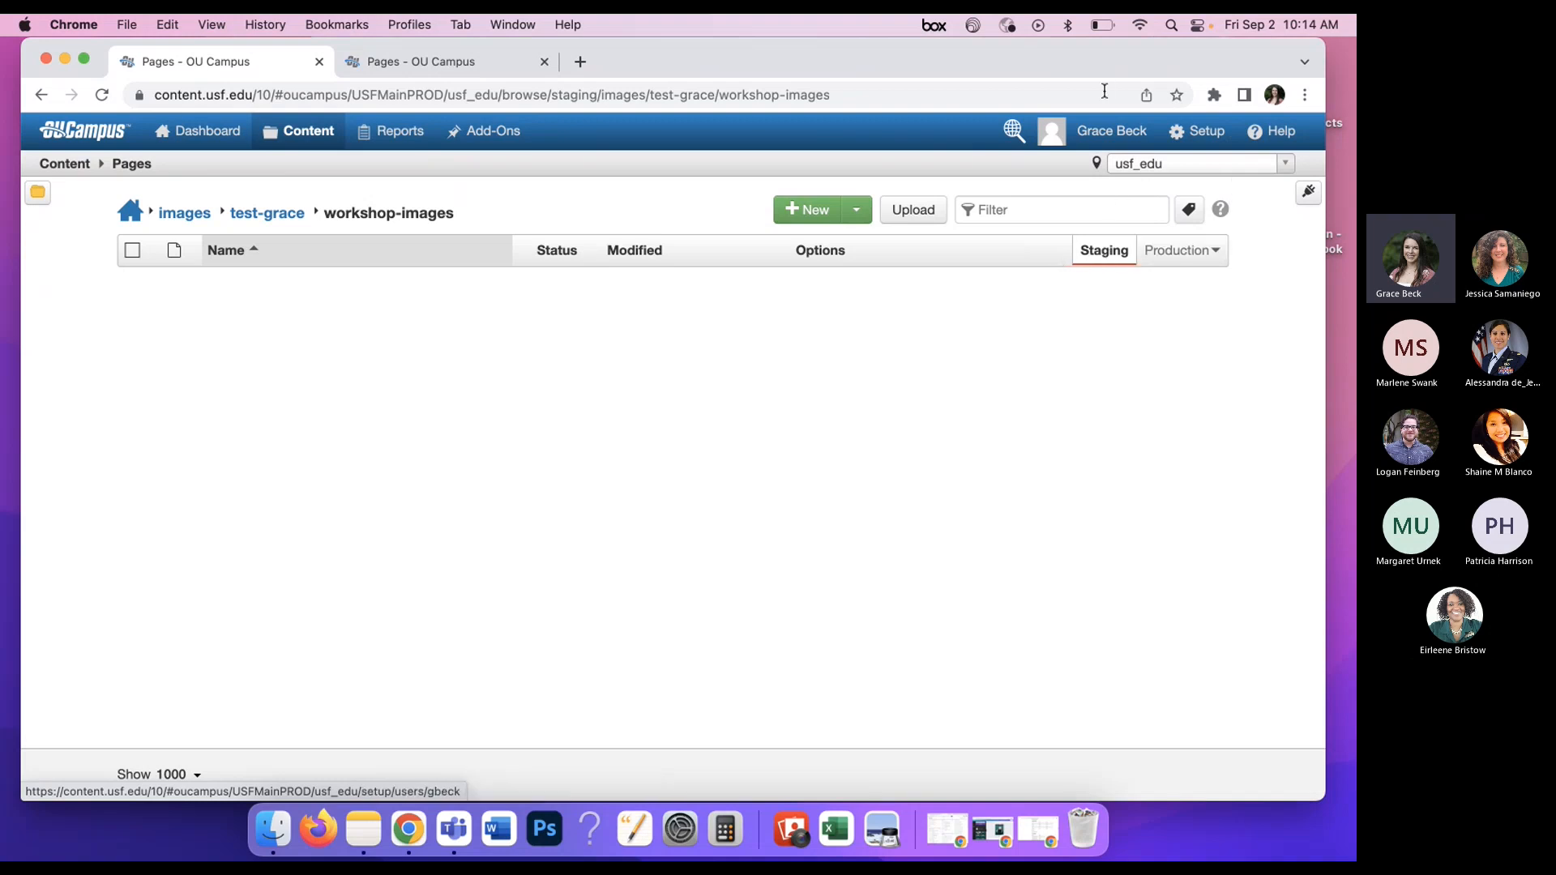
{"action": "left_click_drag", "start_coordinate": [1106, 60], "coordinate": [1116, 60]}
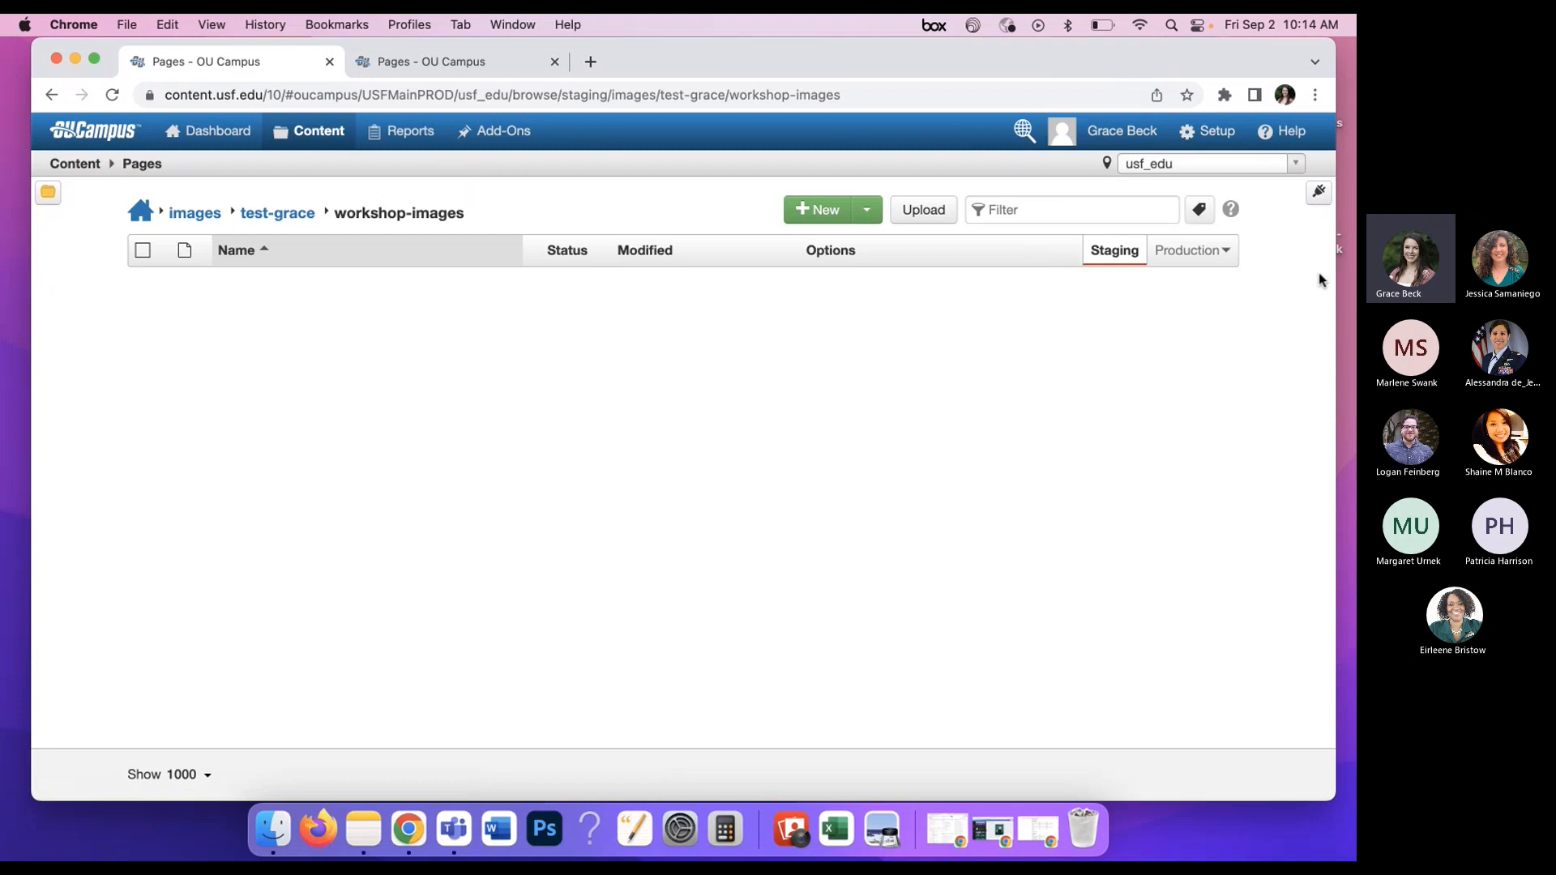
{"action": "left_click", "coordinate": [1223, 252]}
{"action": "left_click_drag", "start_coordinate": [1189, 80], "coordinate": [1195, 79]}
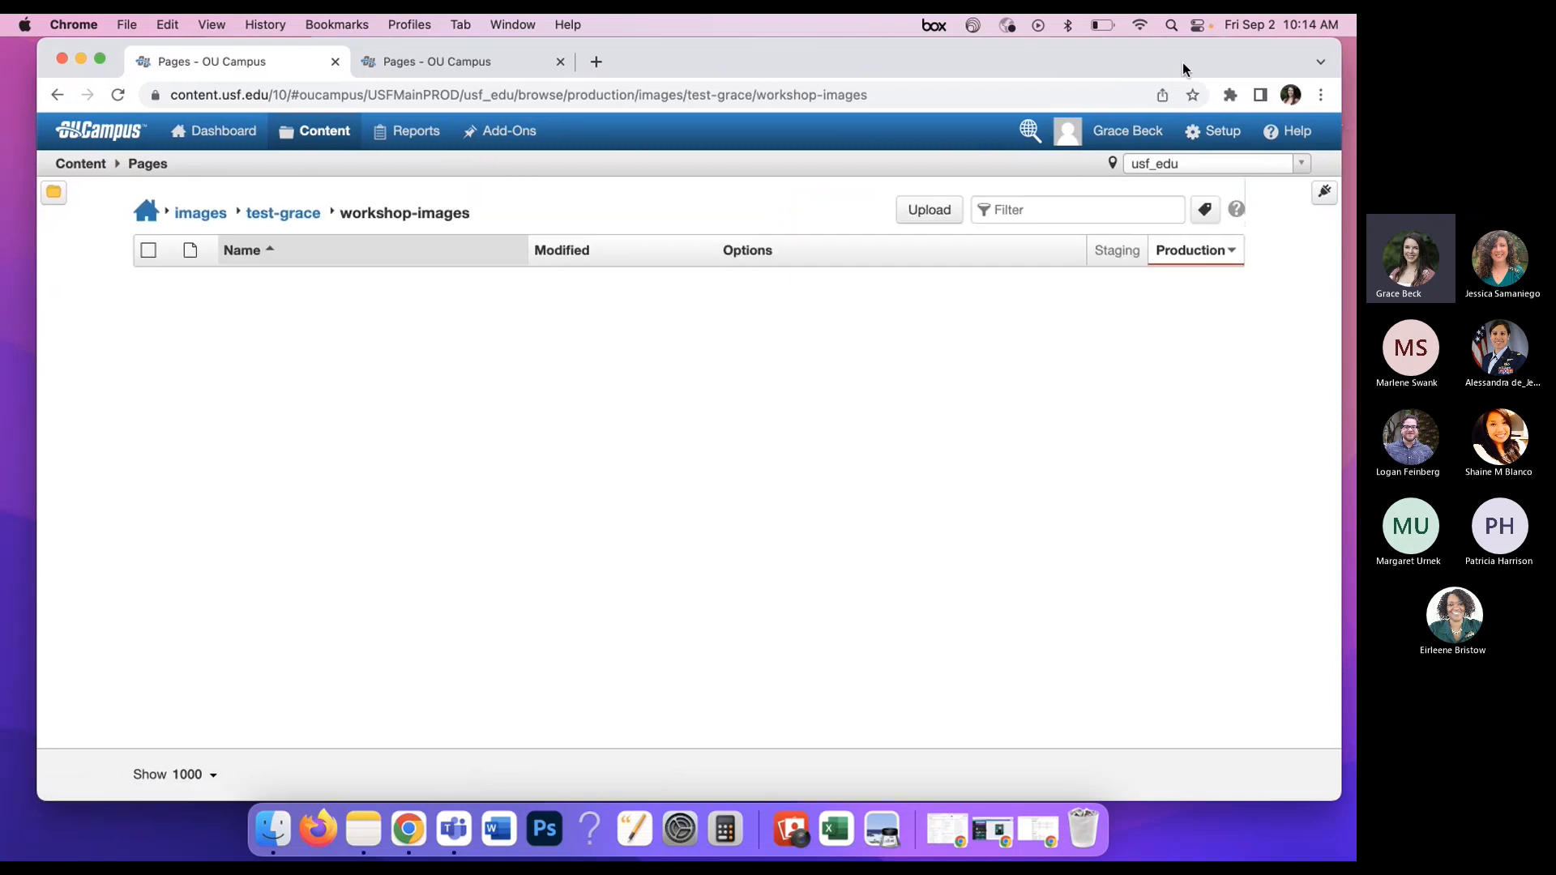
- Shrink and shift the browser window, and move manatee-image-grid.png to an uncovered area of the desktop
{"action": "left_click_drag", "start_coordinate": [1341, 800], "coordinate": [1339, 766]}
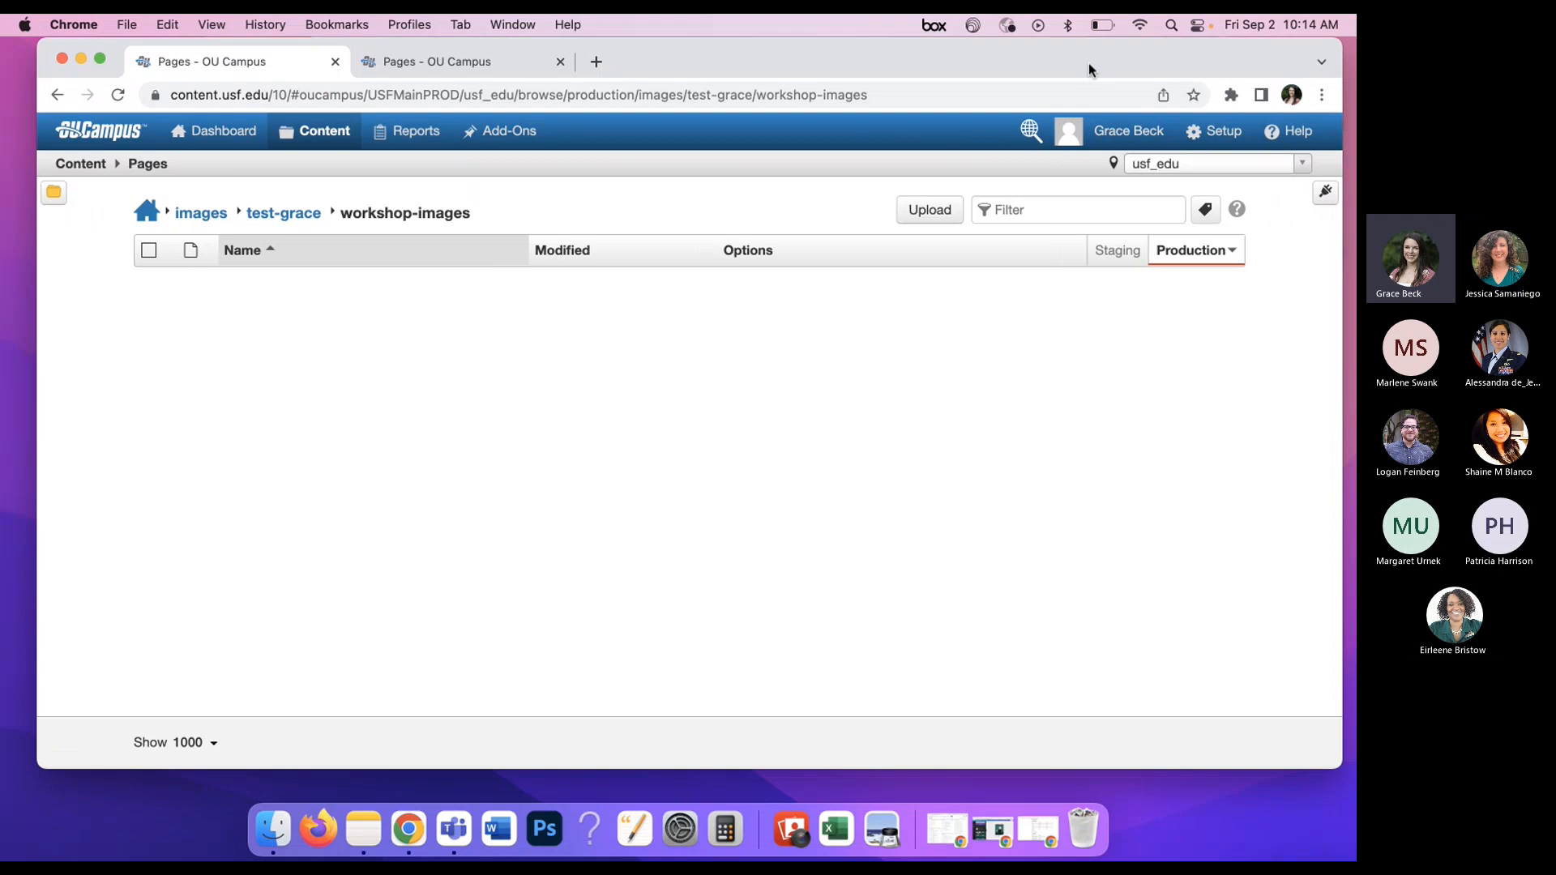
{"action": "left_click_drag", "start_coordinate": [1090, 70], "coordinate": [1149, 70]}
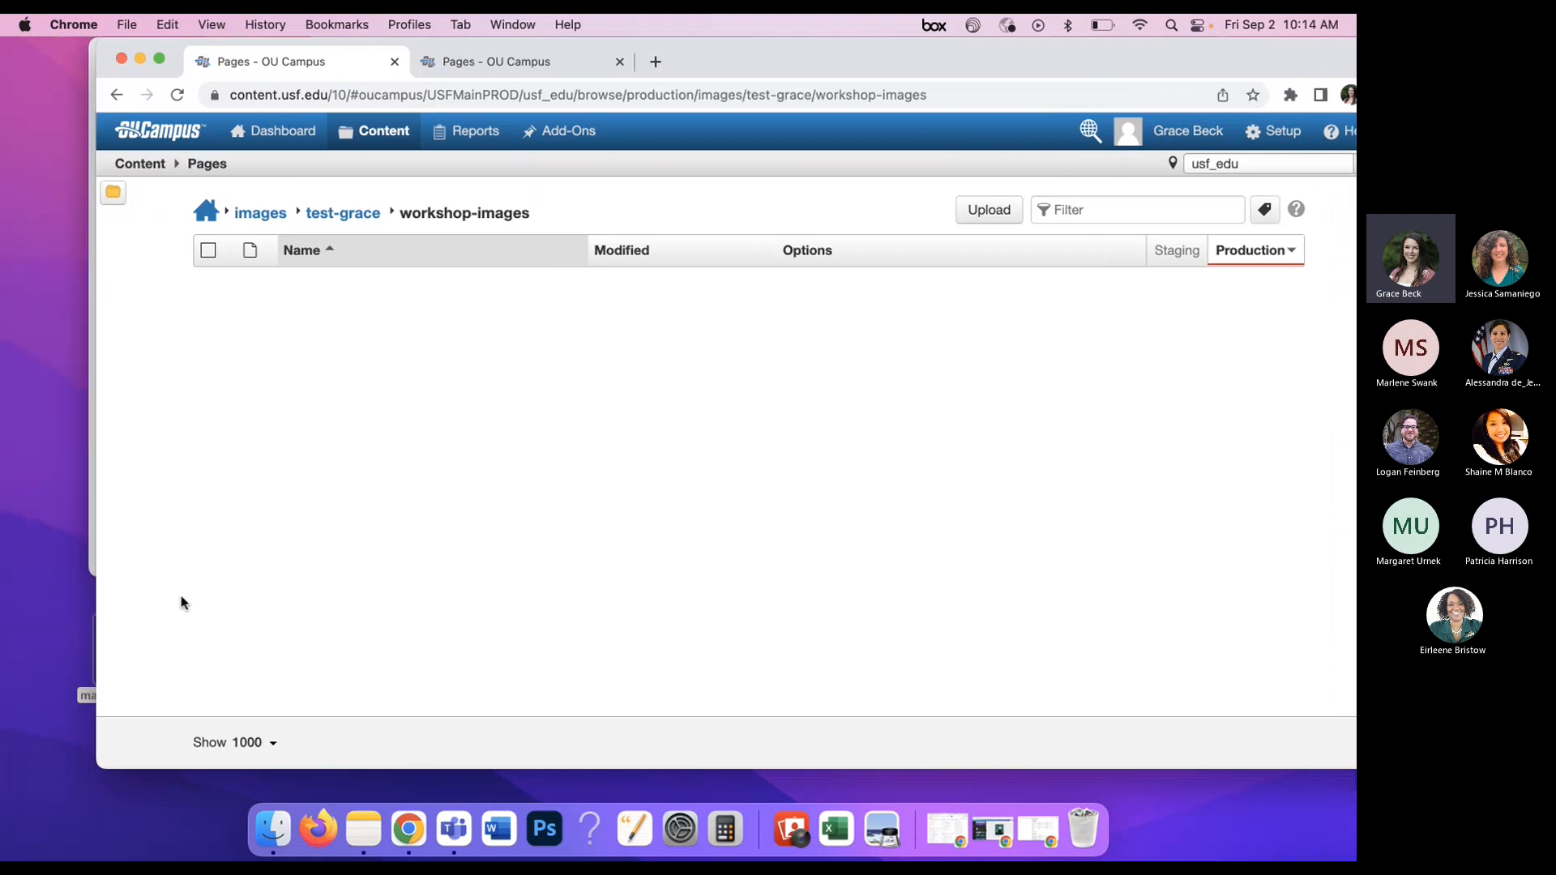
{"action": "left_click", "coordinate": [61, 669]}
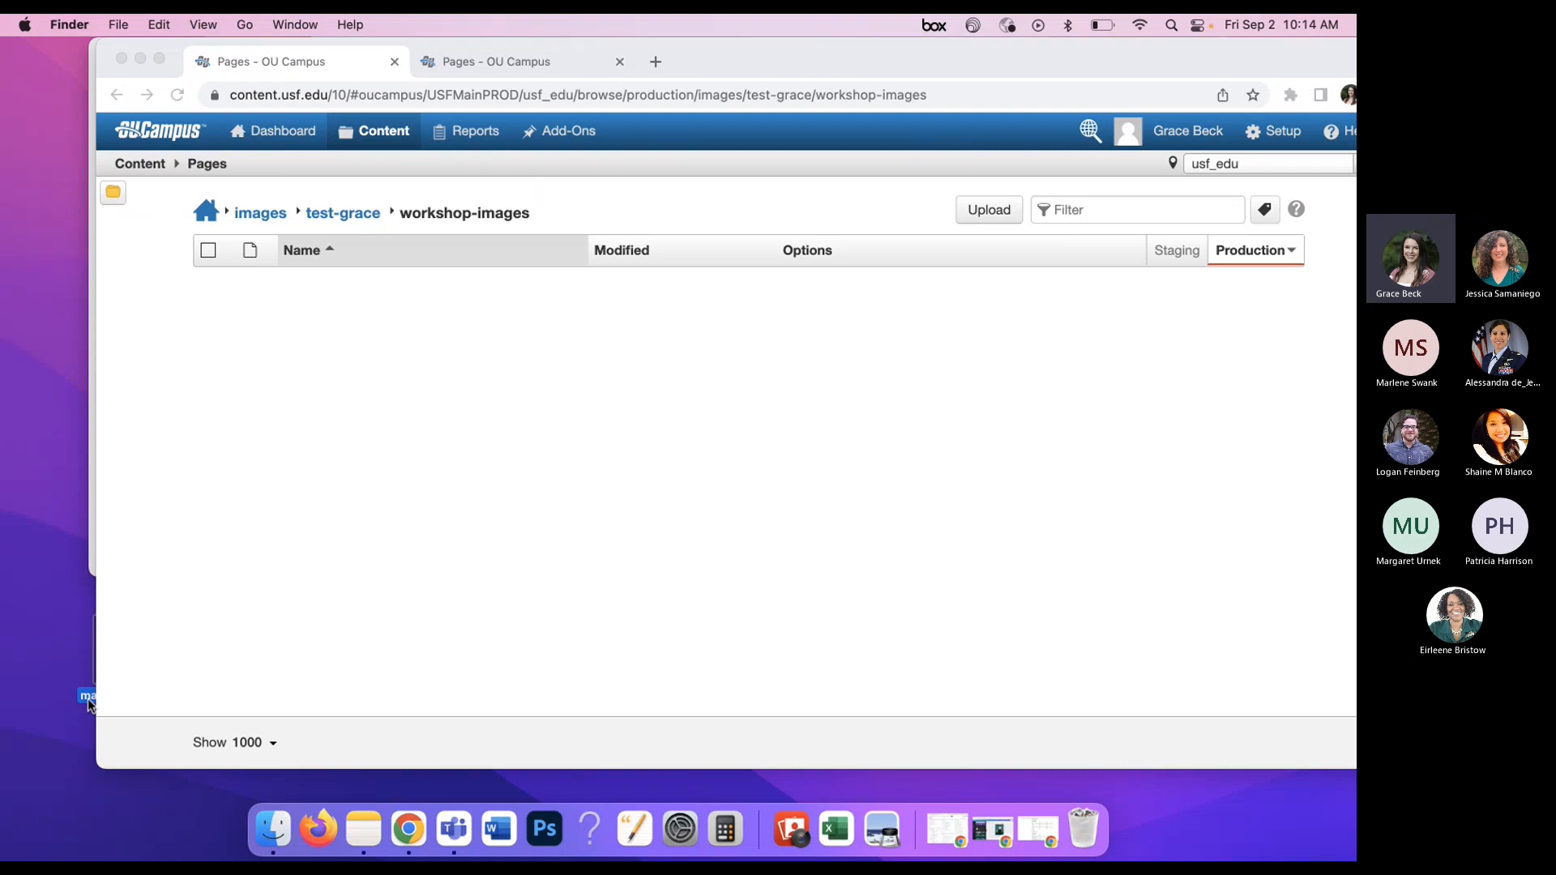
{"action": "left_click_drag", "start_coordinate": [88, 699], "coordinate": [36, 769]}
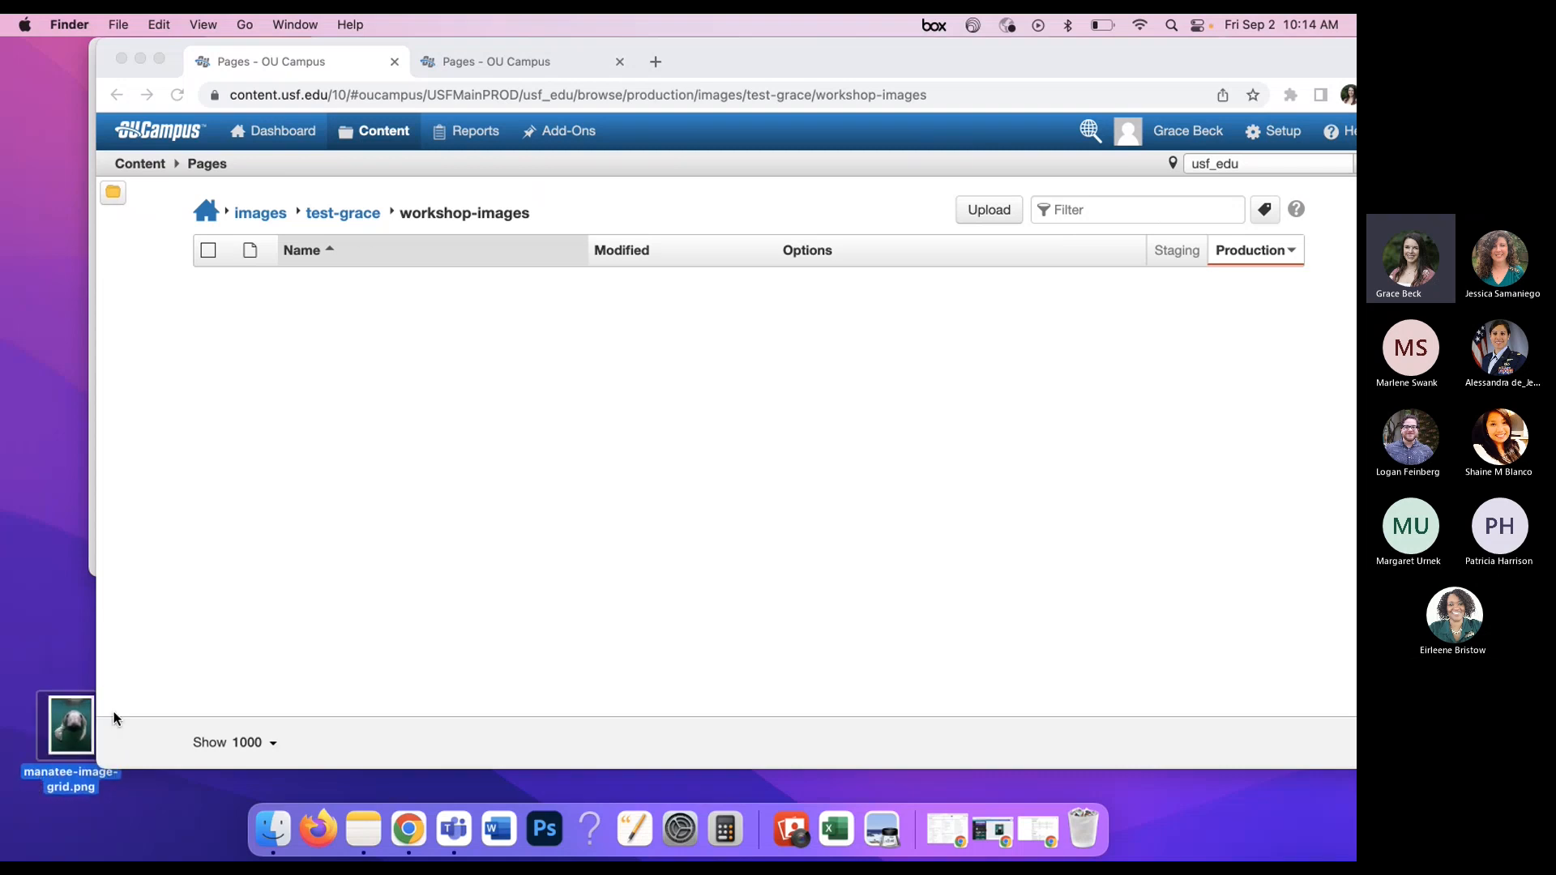
{"action": "left_click_drag", "start_coordinate": [1073, 72], "coordinate": [1027, 65]}
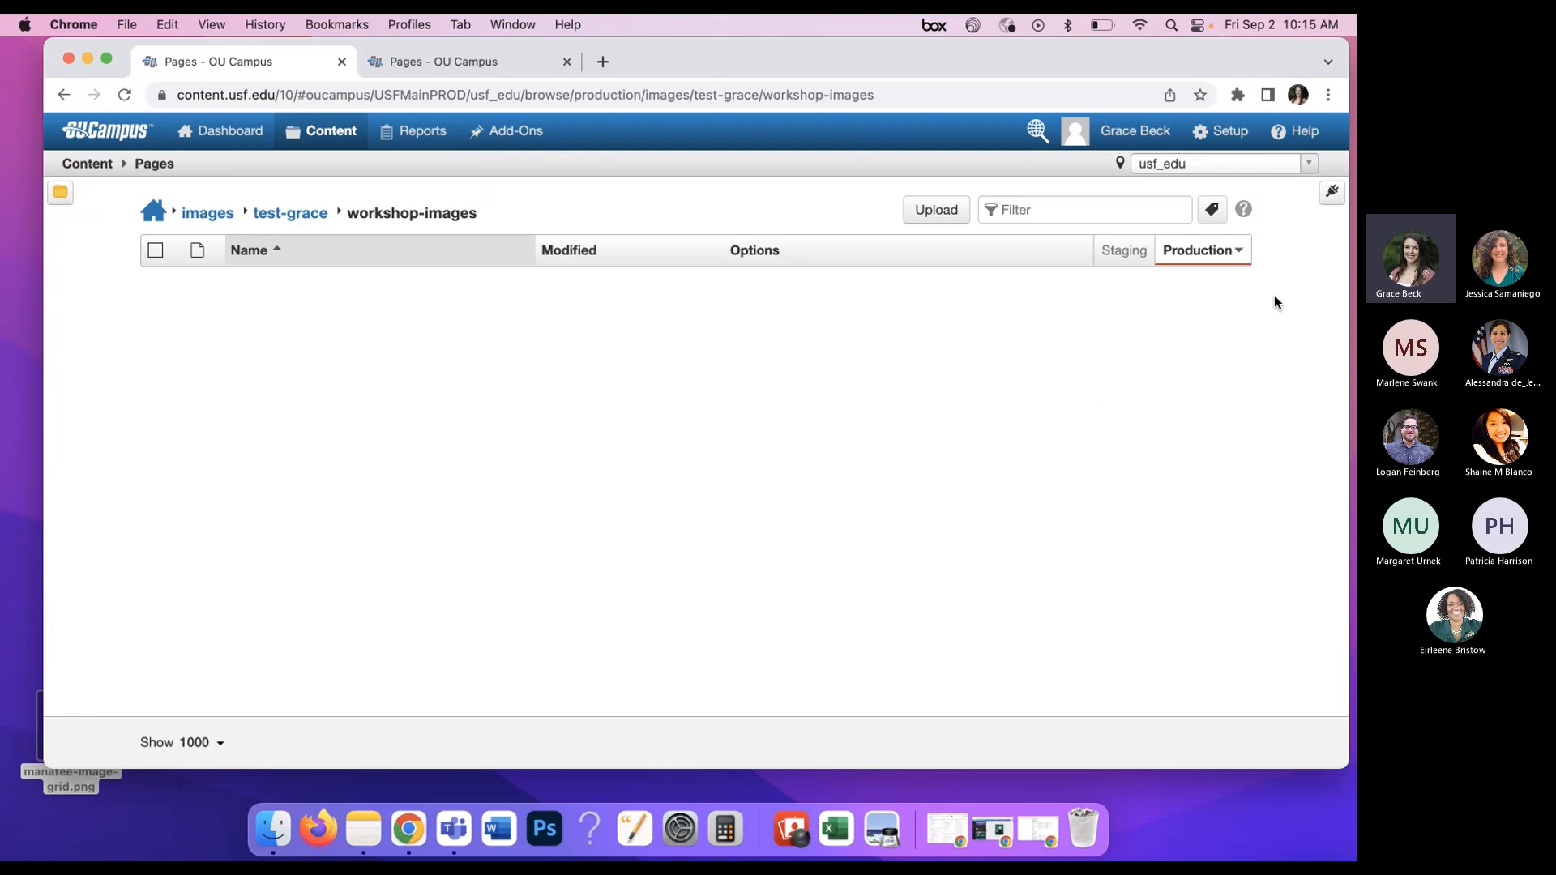
- Switch the workshop-images folder from the Production view to the Test view
{"action": "left_click", "coordinate": [1254, 257]}
{"action": "left_click", "coordinate": [1163, 320]}
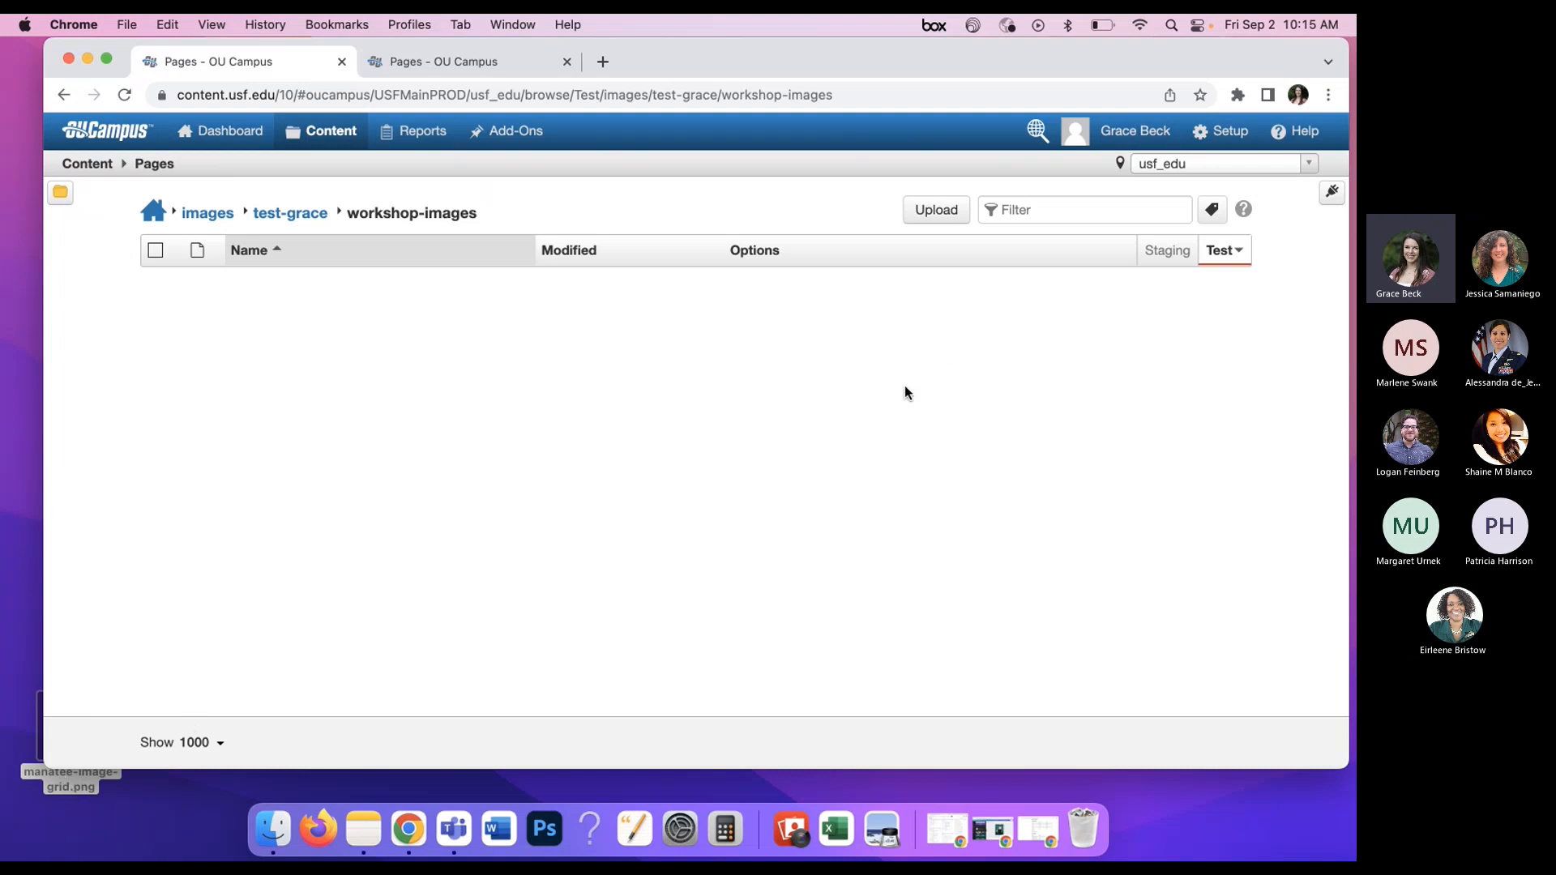
{"action": "left_click", "coordinate": [1212, 267]}
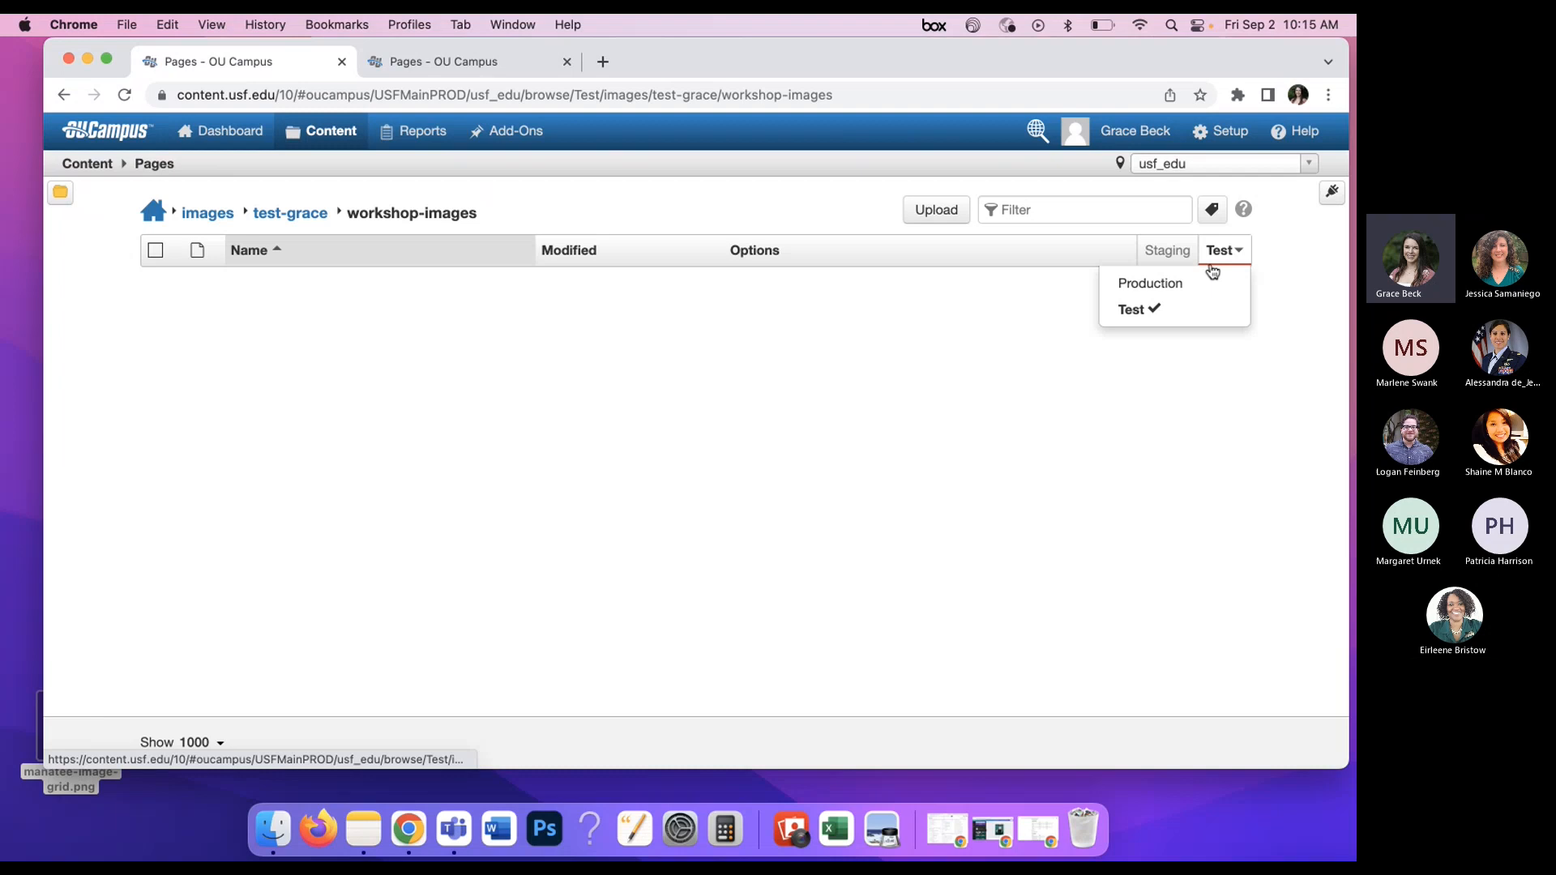
{"action": "left_click", "coordinate": [1179, 312]}
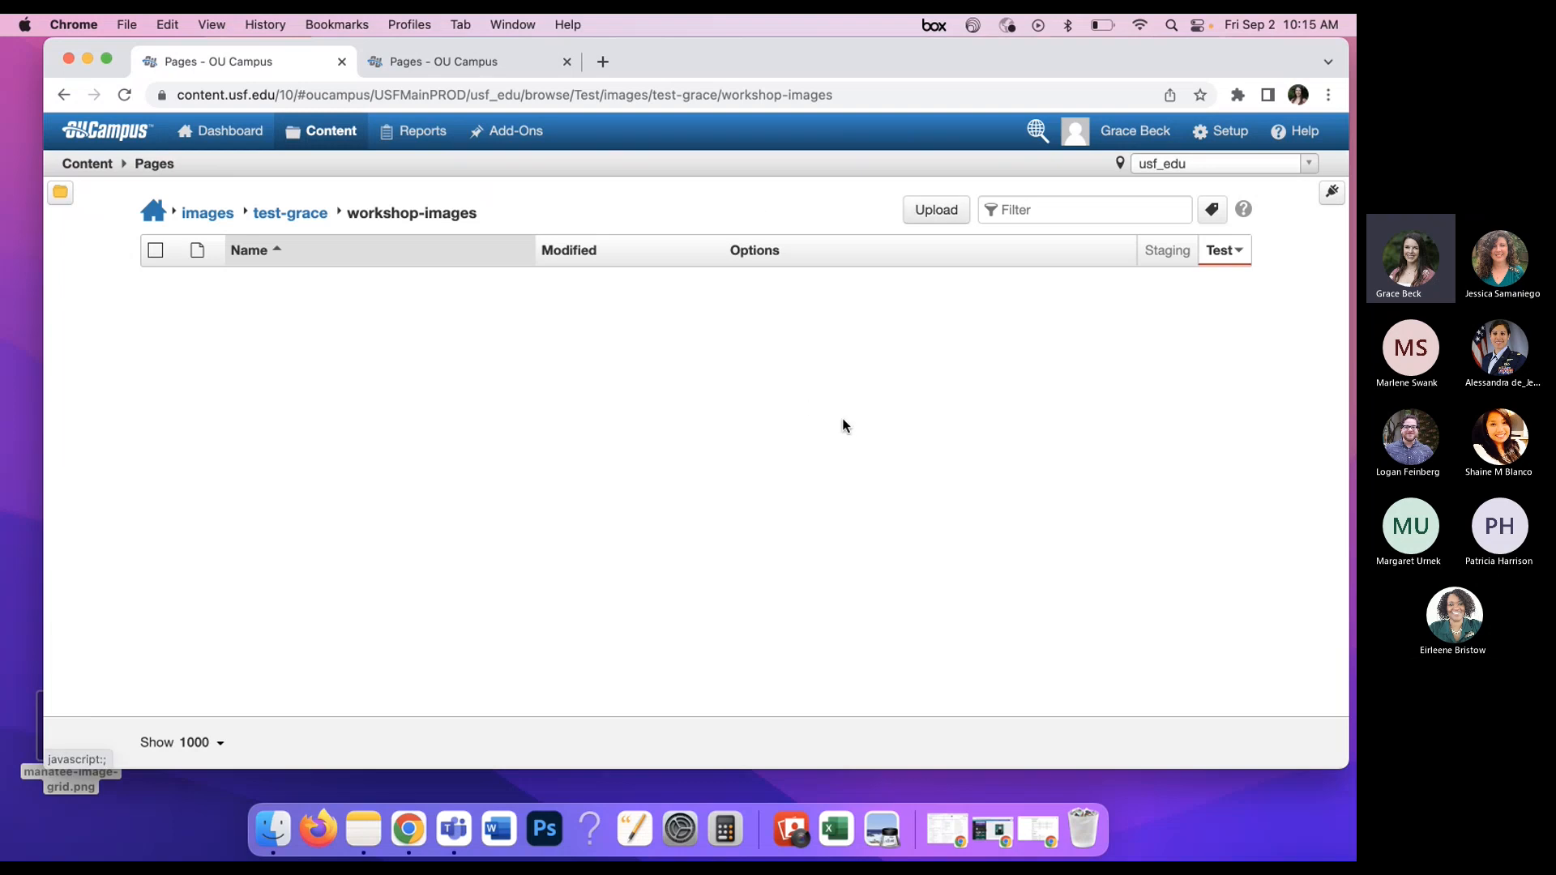
- Upload manatee-image-grid.png from the Desktop folder to workshop-images on Test, leaving existing files not overwritten
{"action": "left_click_drag", "start_coordinate": [1083, 52], "coordinate": [1069, 52]}
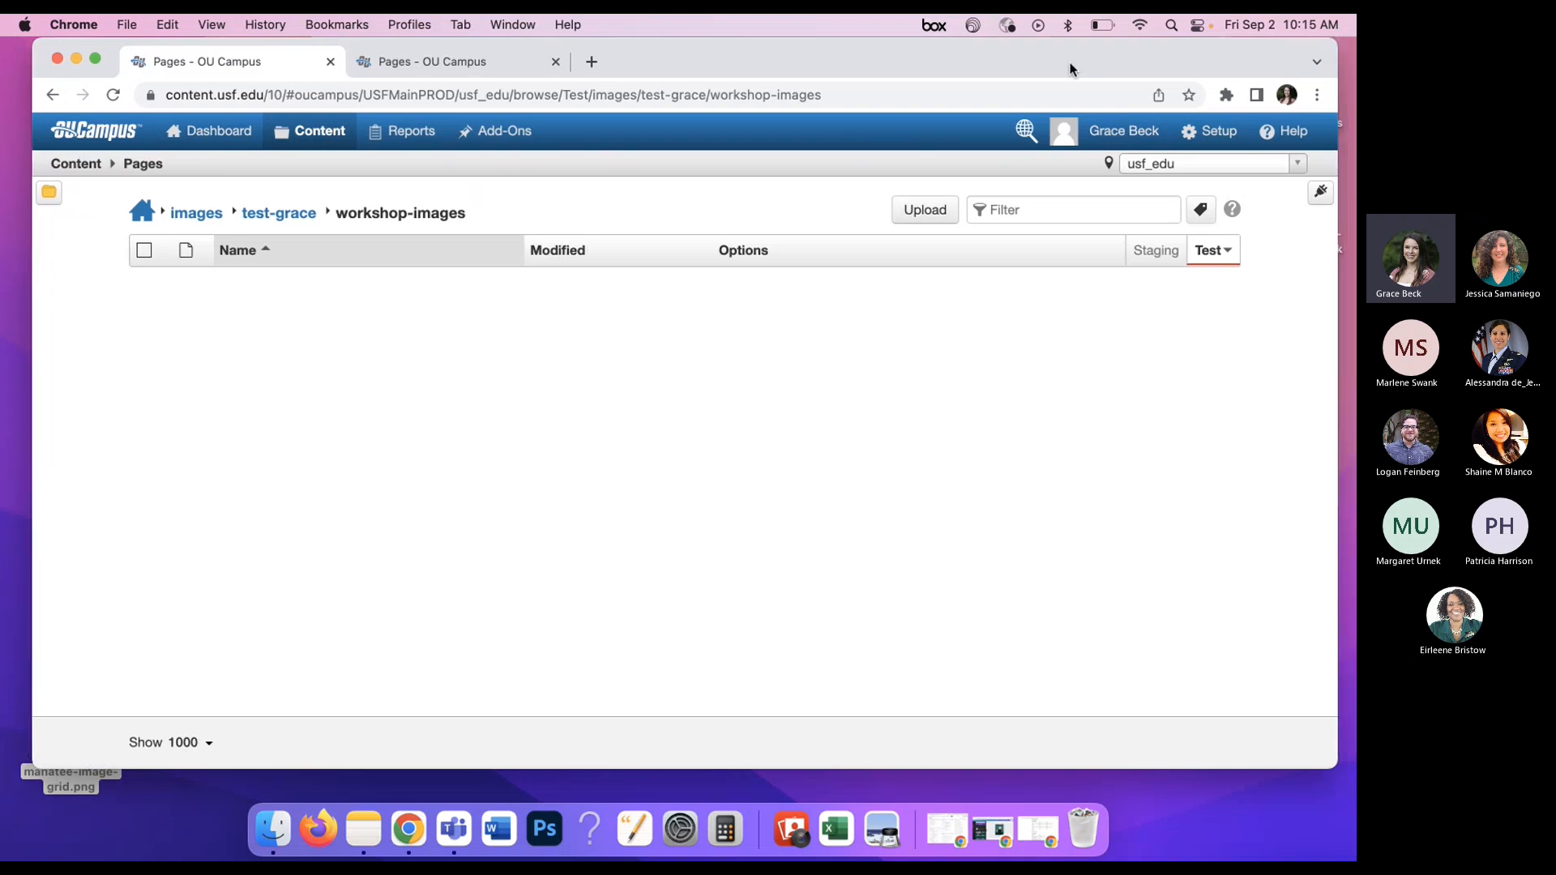
{"action": "left_click", "coordinate": [937, 221]}
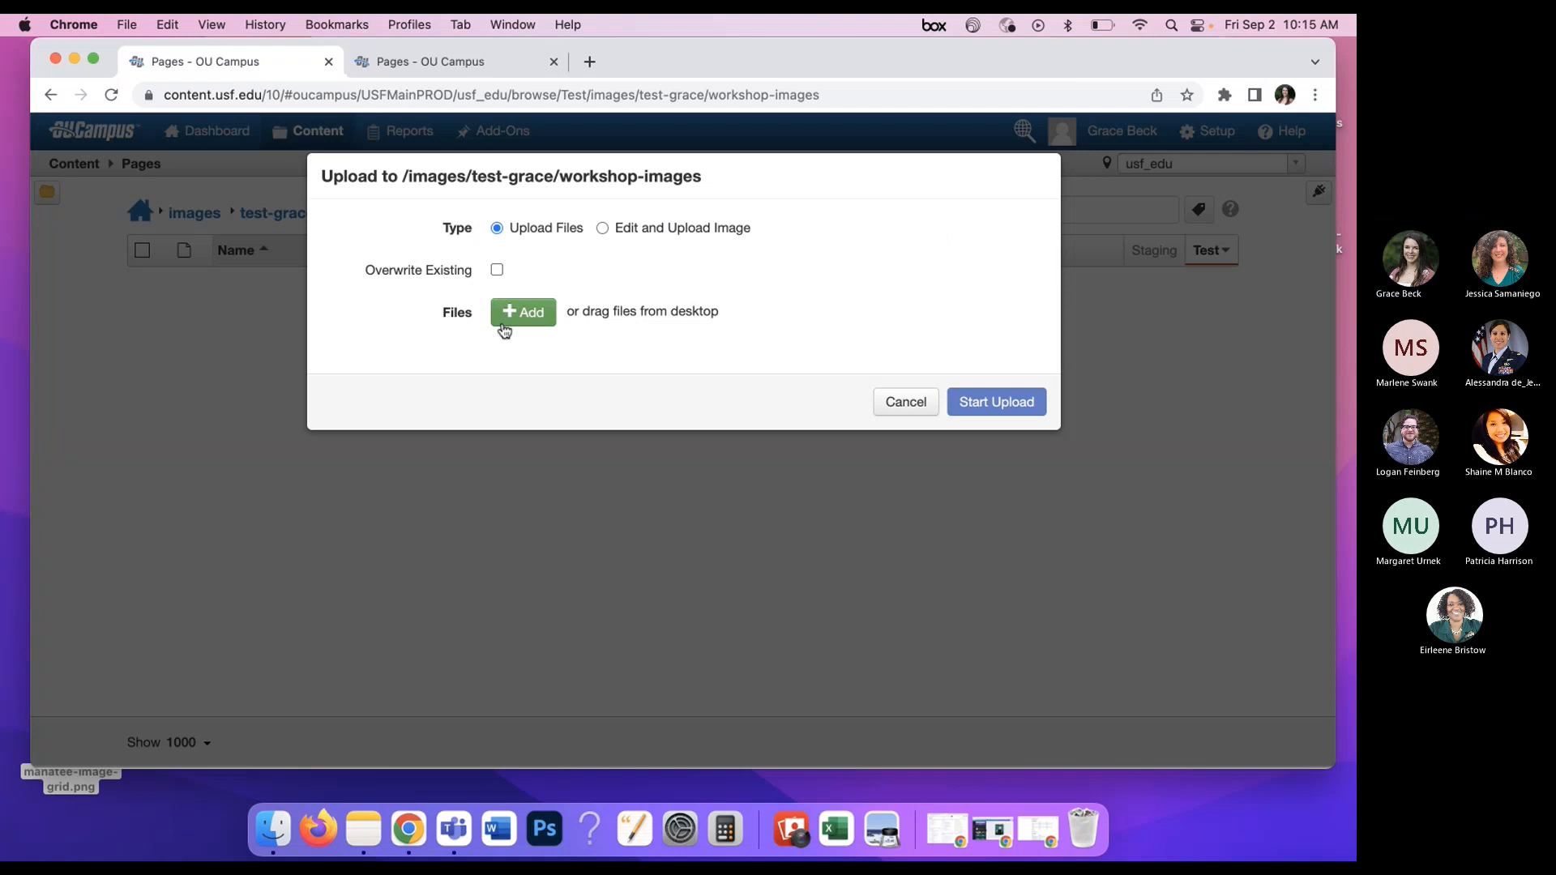
{"action": "left_click", "coordinate": [517, 324]}
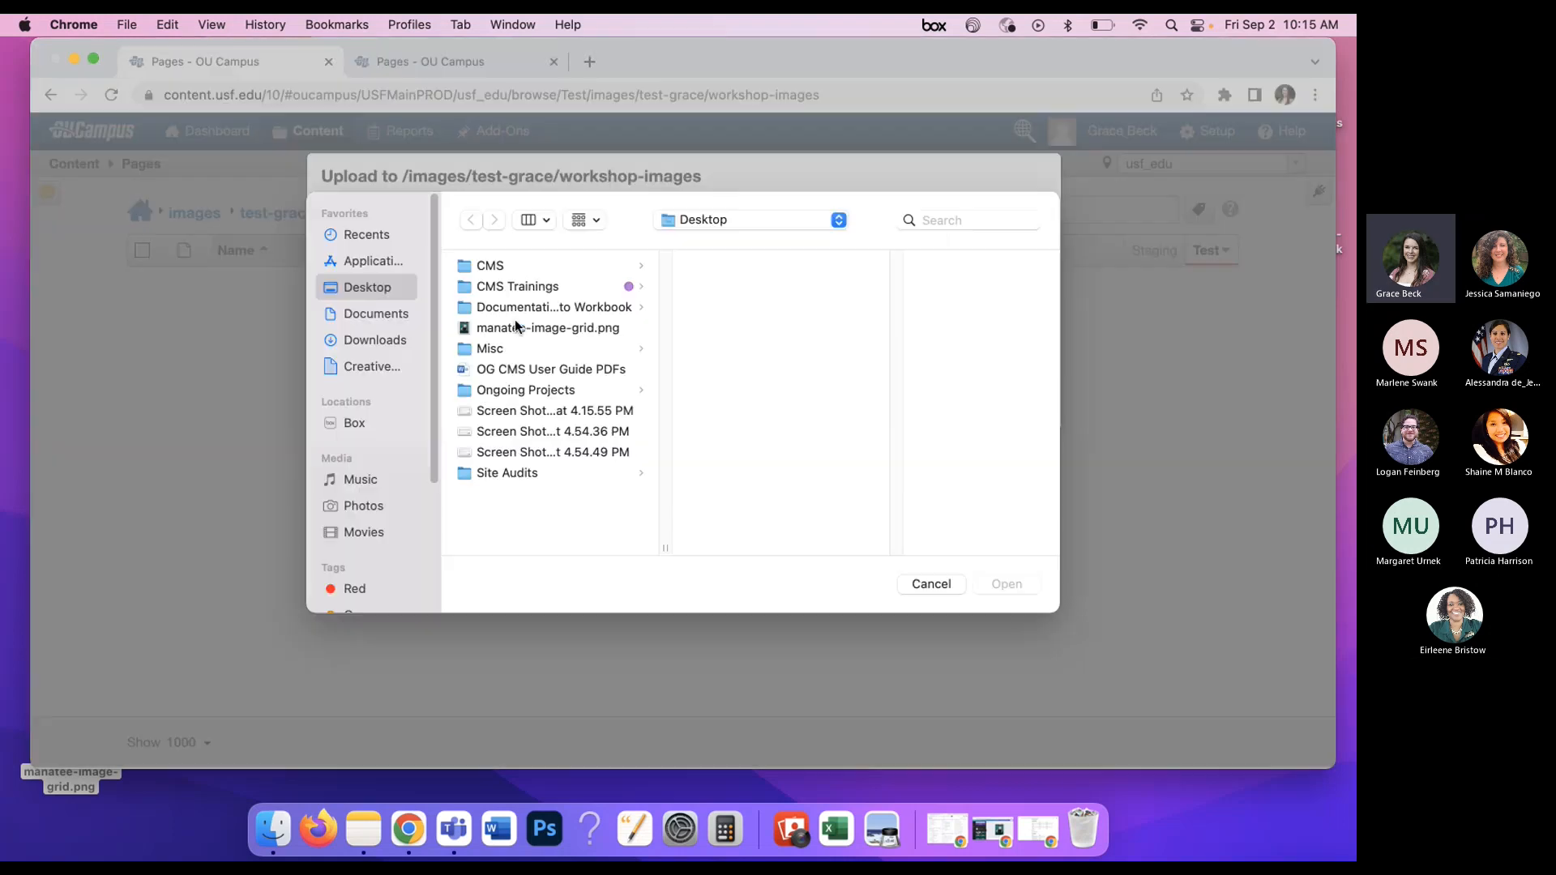
{"action": "left_click", "coordinate": [506, 330]}
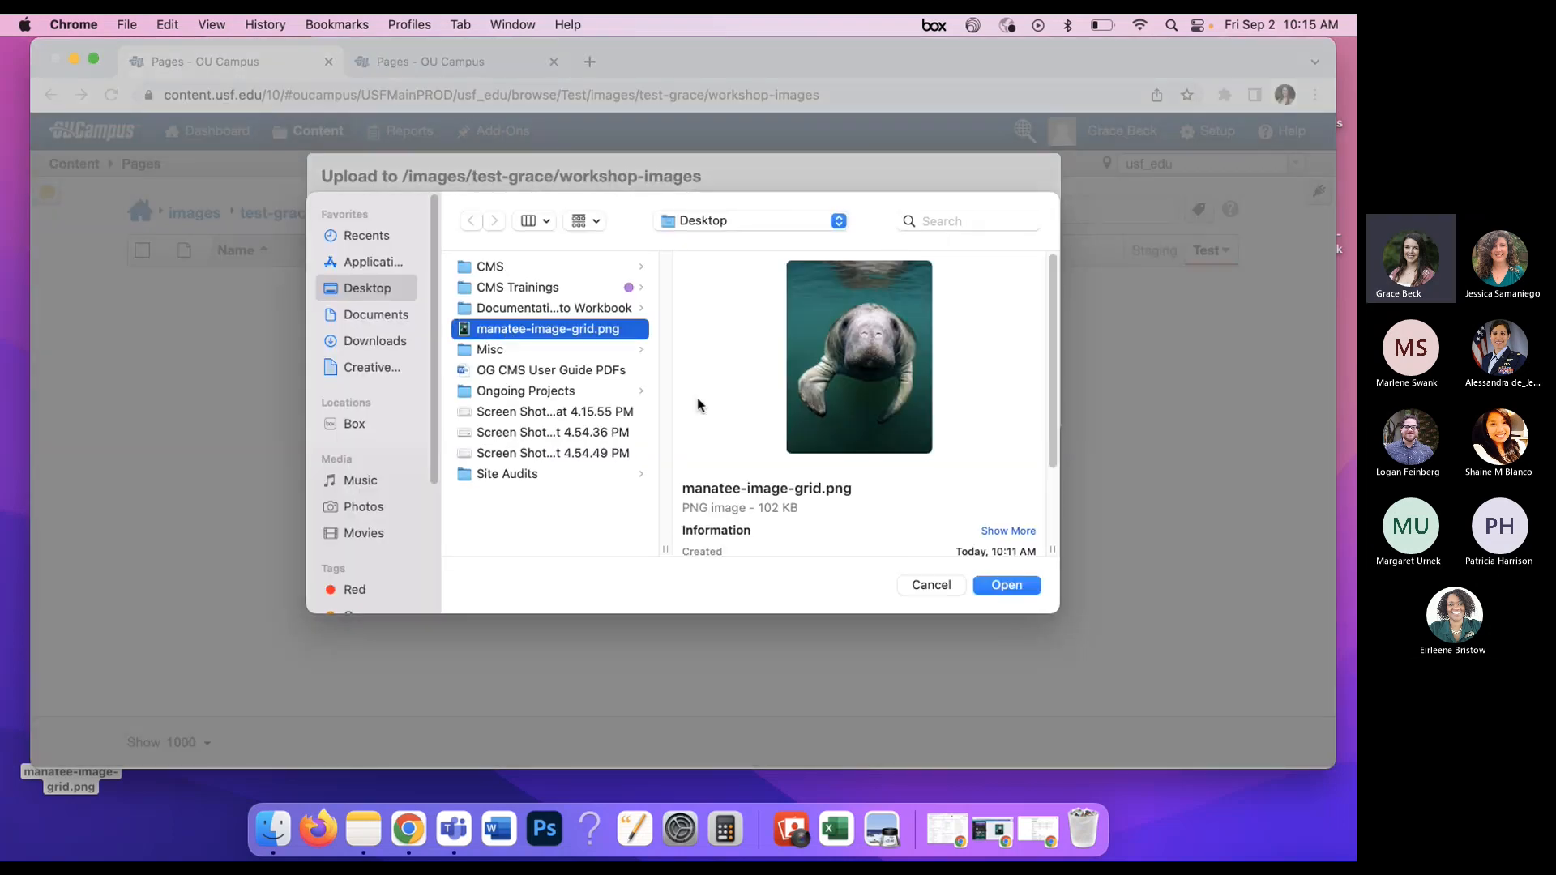
{"action": "left_click", "coordinate": [1018, 587]}
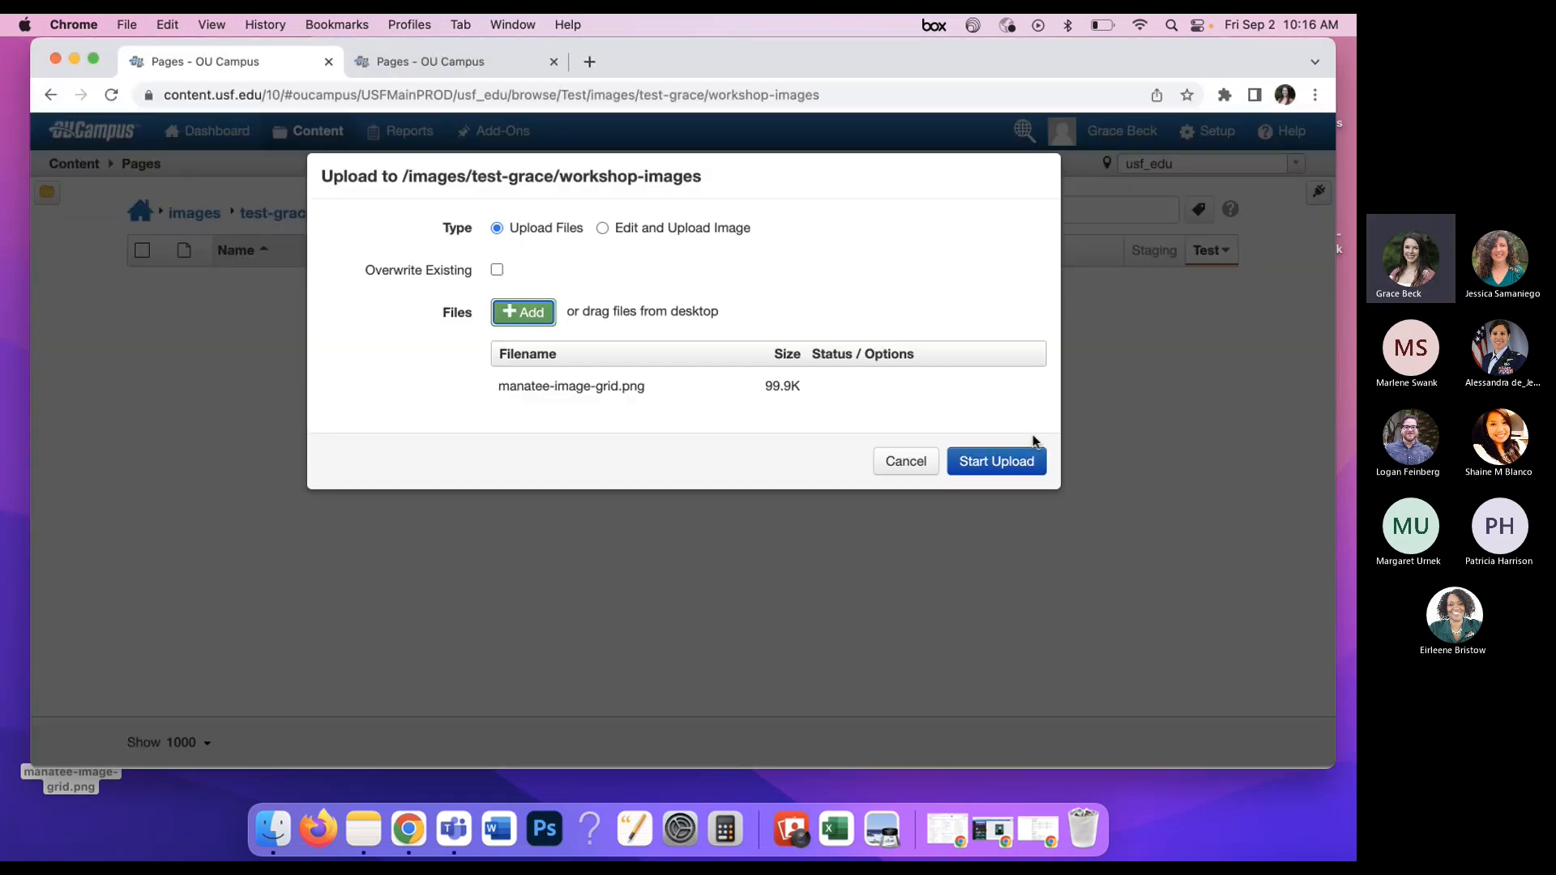
{"action": "left_click", "coordinate": [1007, 467]}
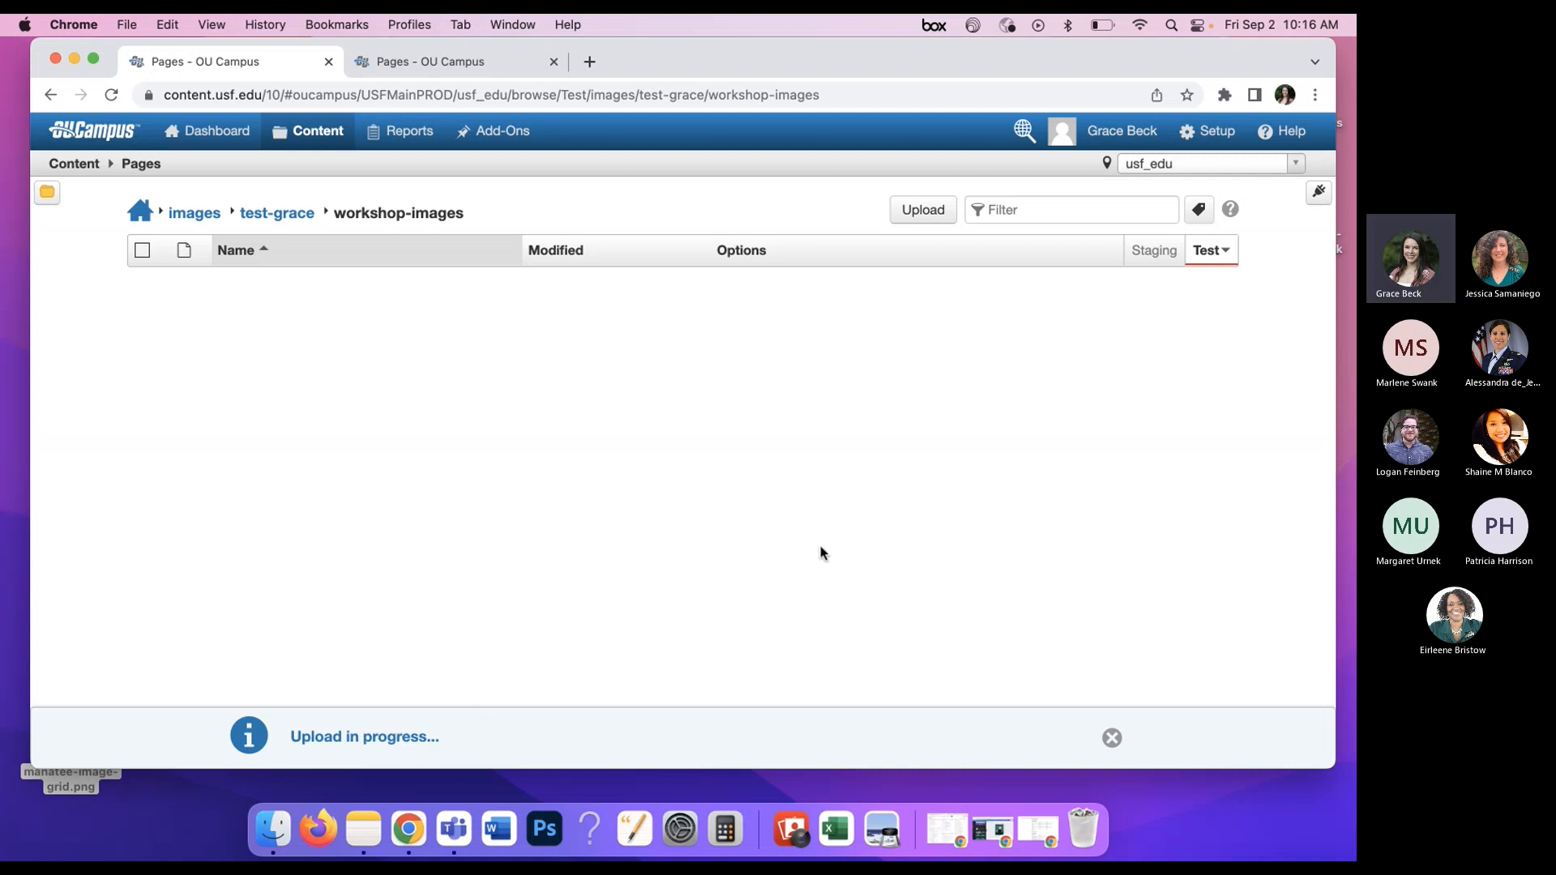
- Switch workshop-images to Production and upload manatee-image-grid.png there directly from the desktop
{"action": "left_click", "coordinate": [1225, 253]}
{"action": "left_click", "coordinate": [1201, 283]}
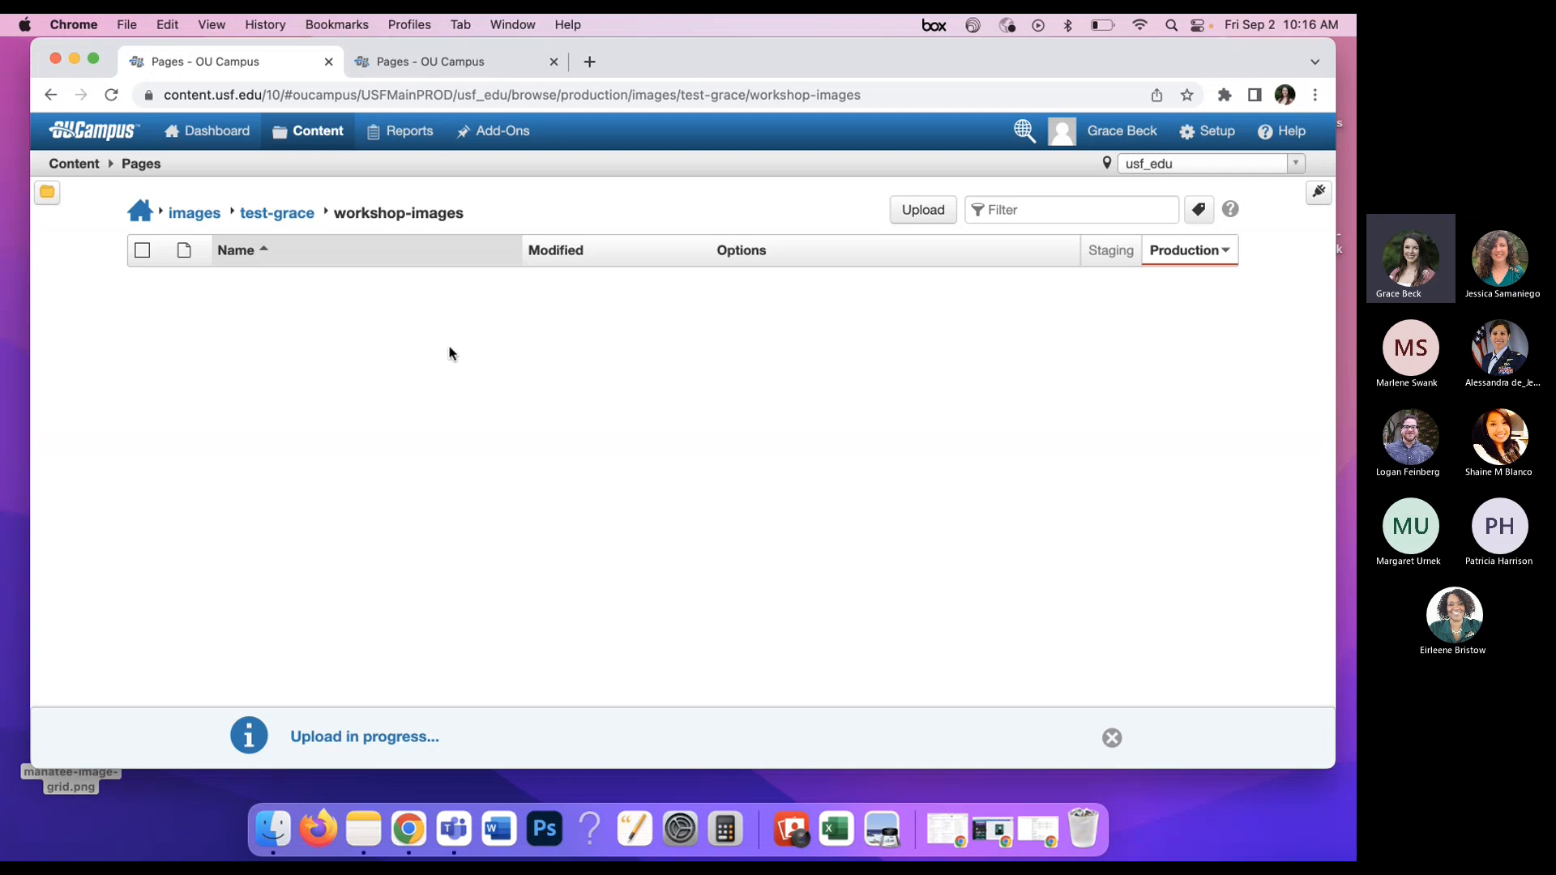
{"action": "left_click_drag", "start_coordinate": [82, 784], "coordinate": [106, 827]}
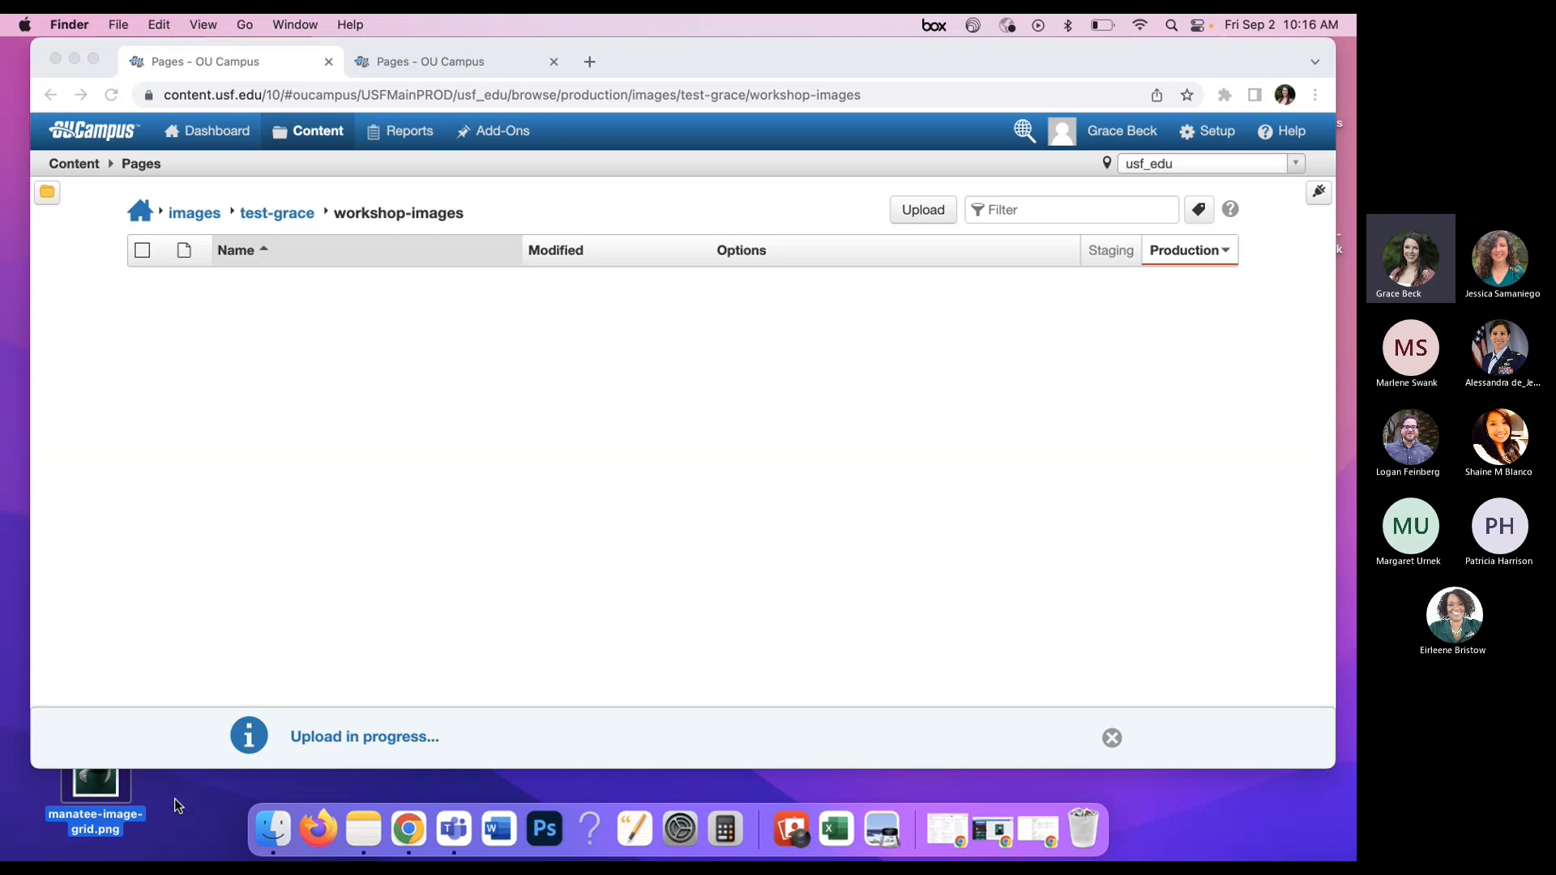
{"action": "left_click_drag", "start_coordinate": [88, 786], "coordinate": [1217, 348]}
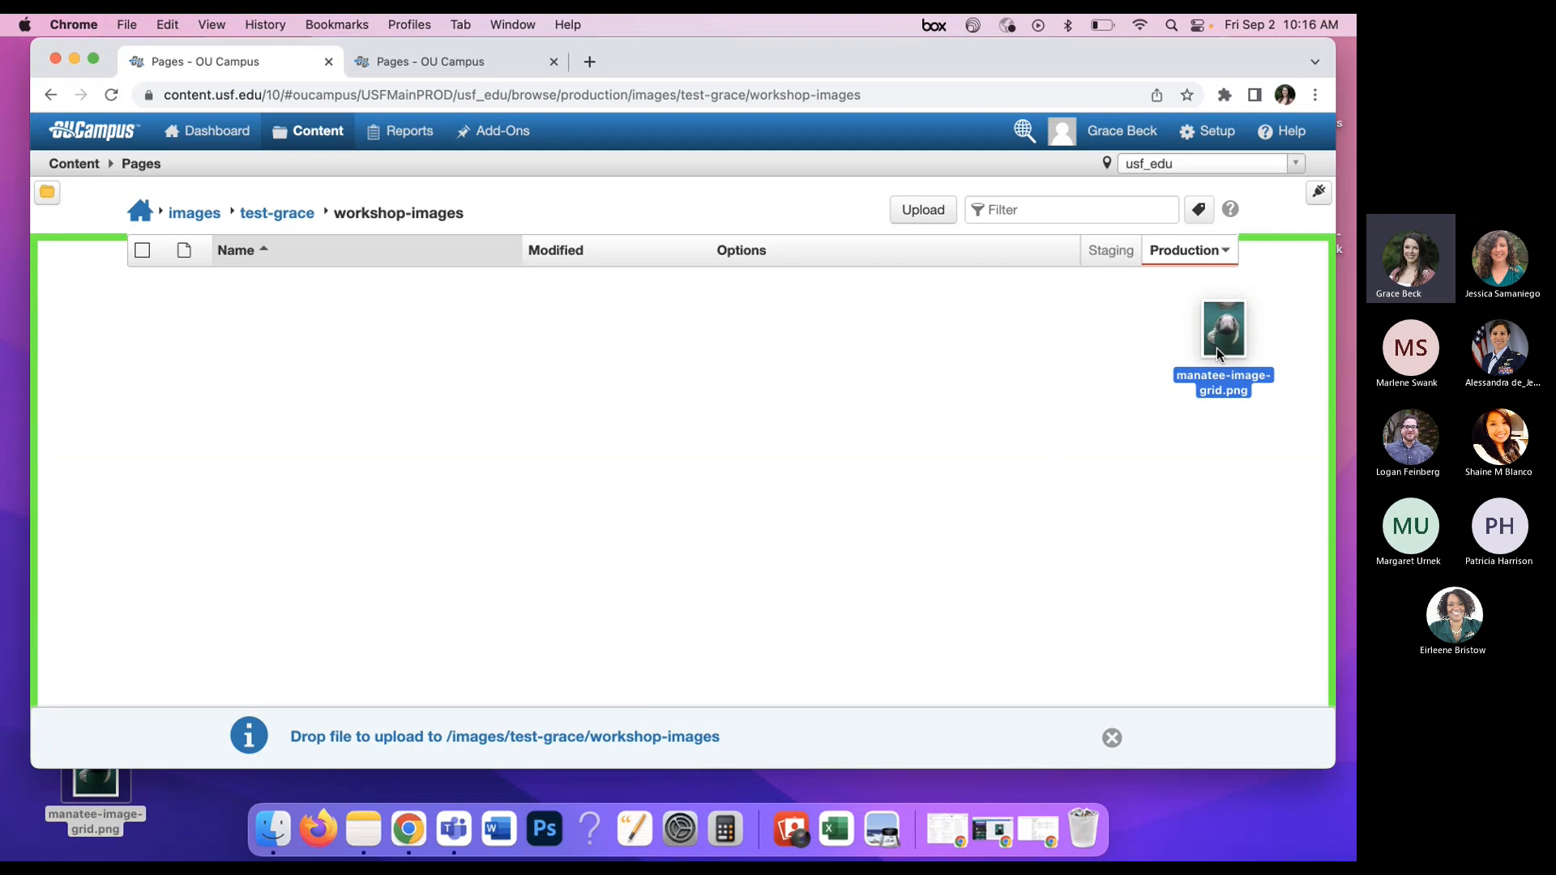
{"action": "left_click_drag", "start_coordinate": [1218, 349], "coordinate": [1218, 349]}
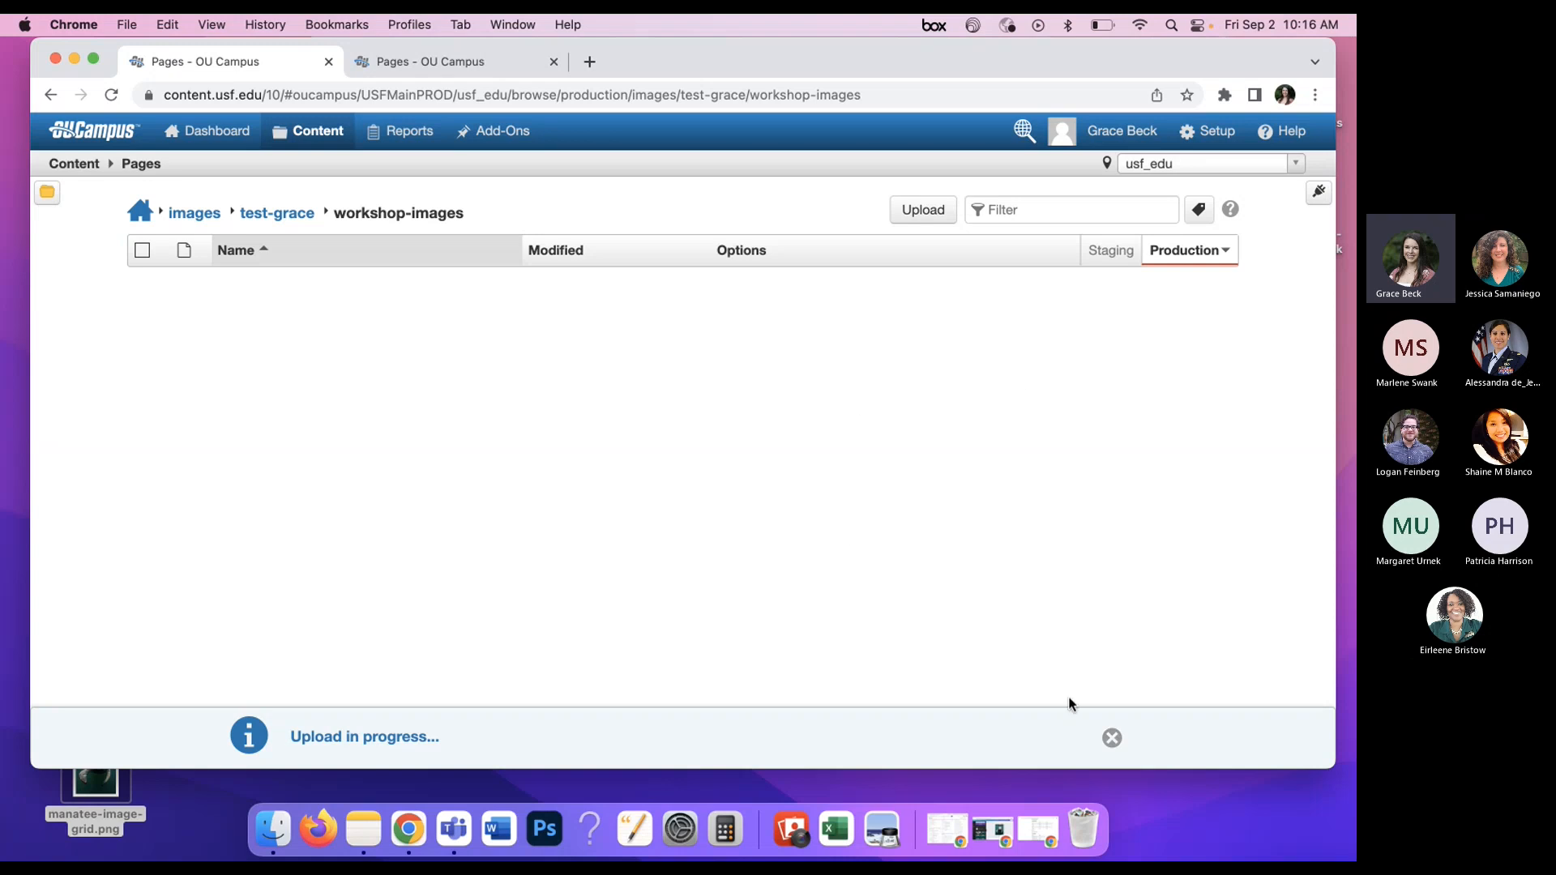
- Check the workshop-images folder for manatee-image-grid.png on Test and on Production, dismissing the upload notice
{"action": "left_click", "coordinate": [1206, 252]}
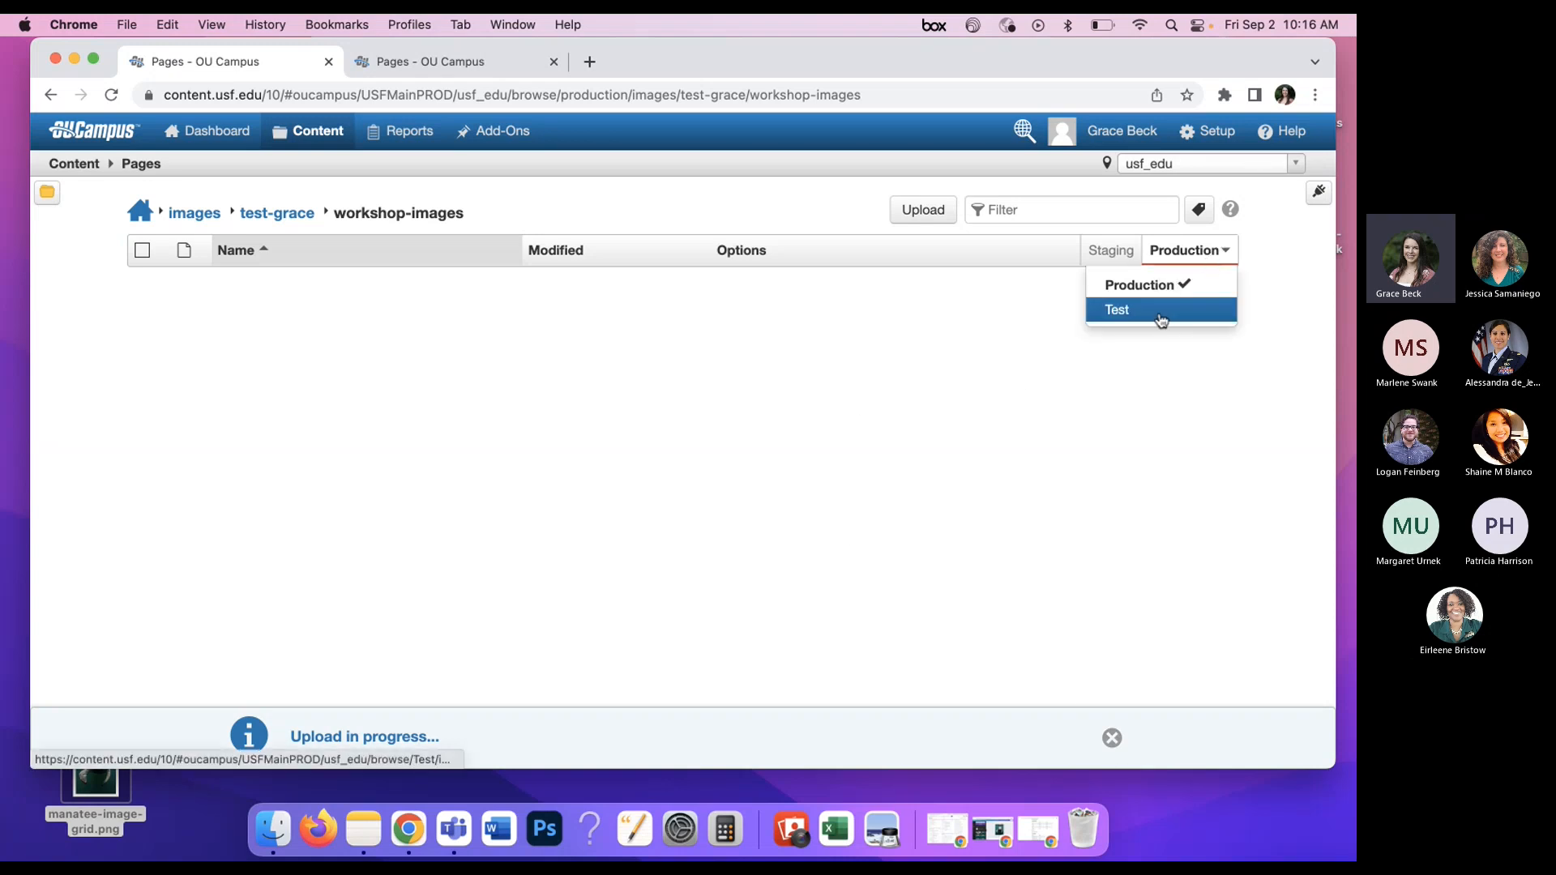
{"action": "left_click", "coordinate": [1162, 321]}
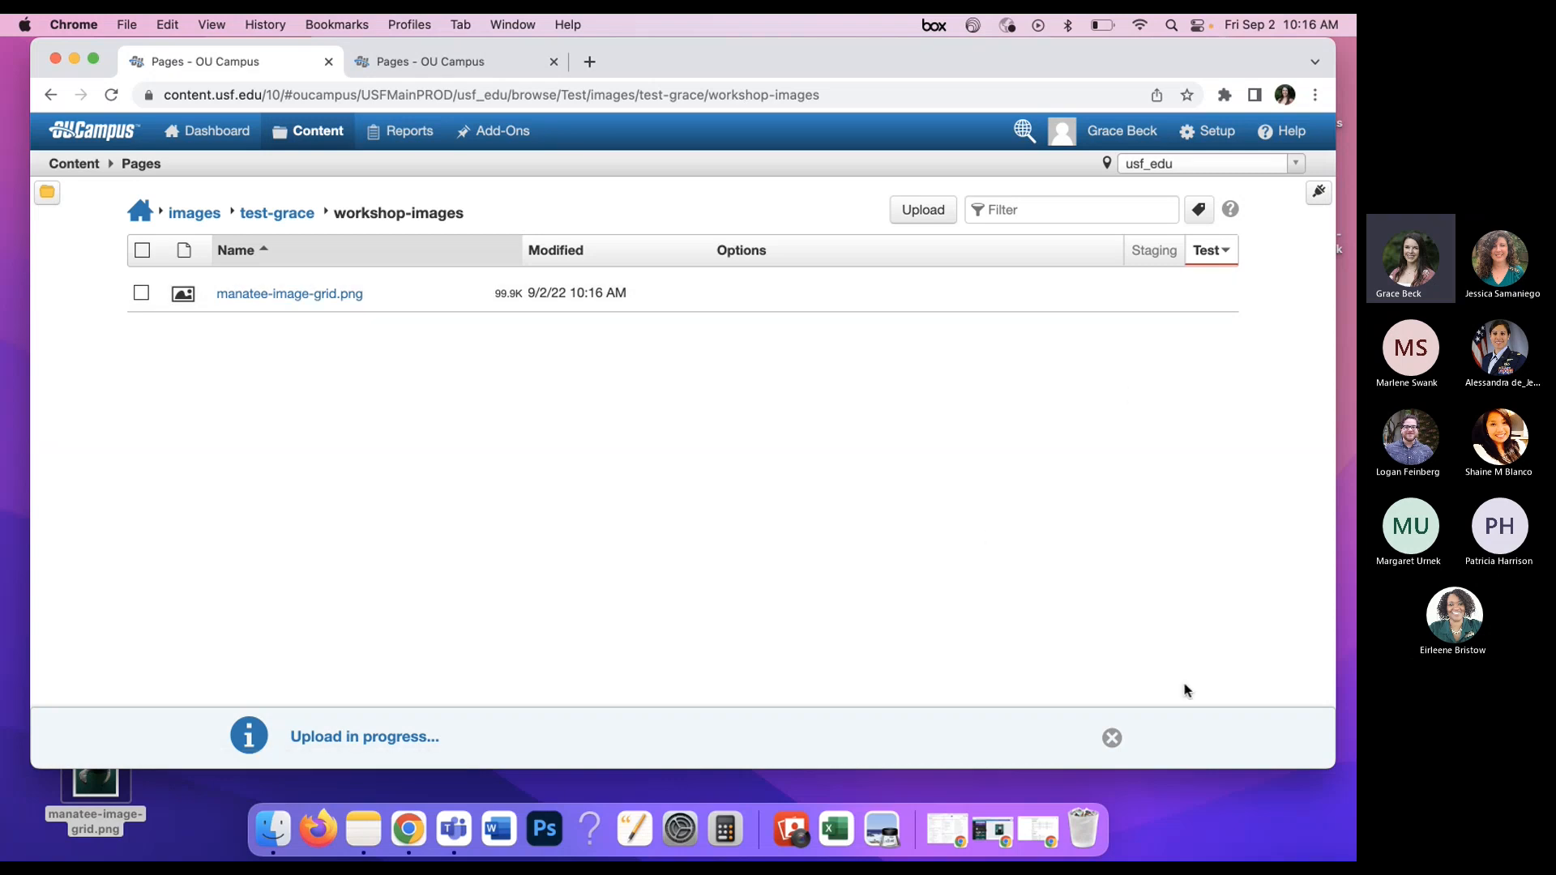
{"action": "left_click", "coordinate": [1112, 737]}
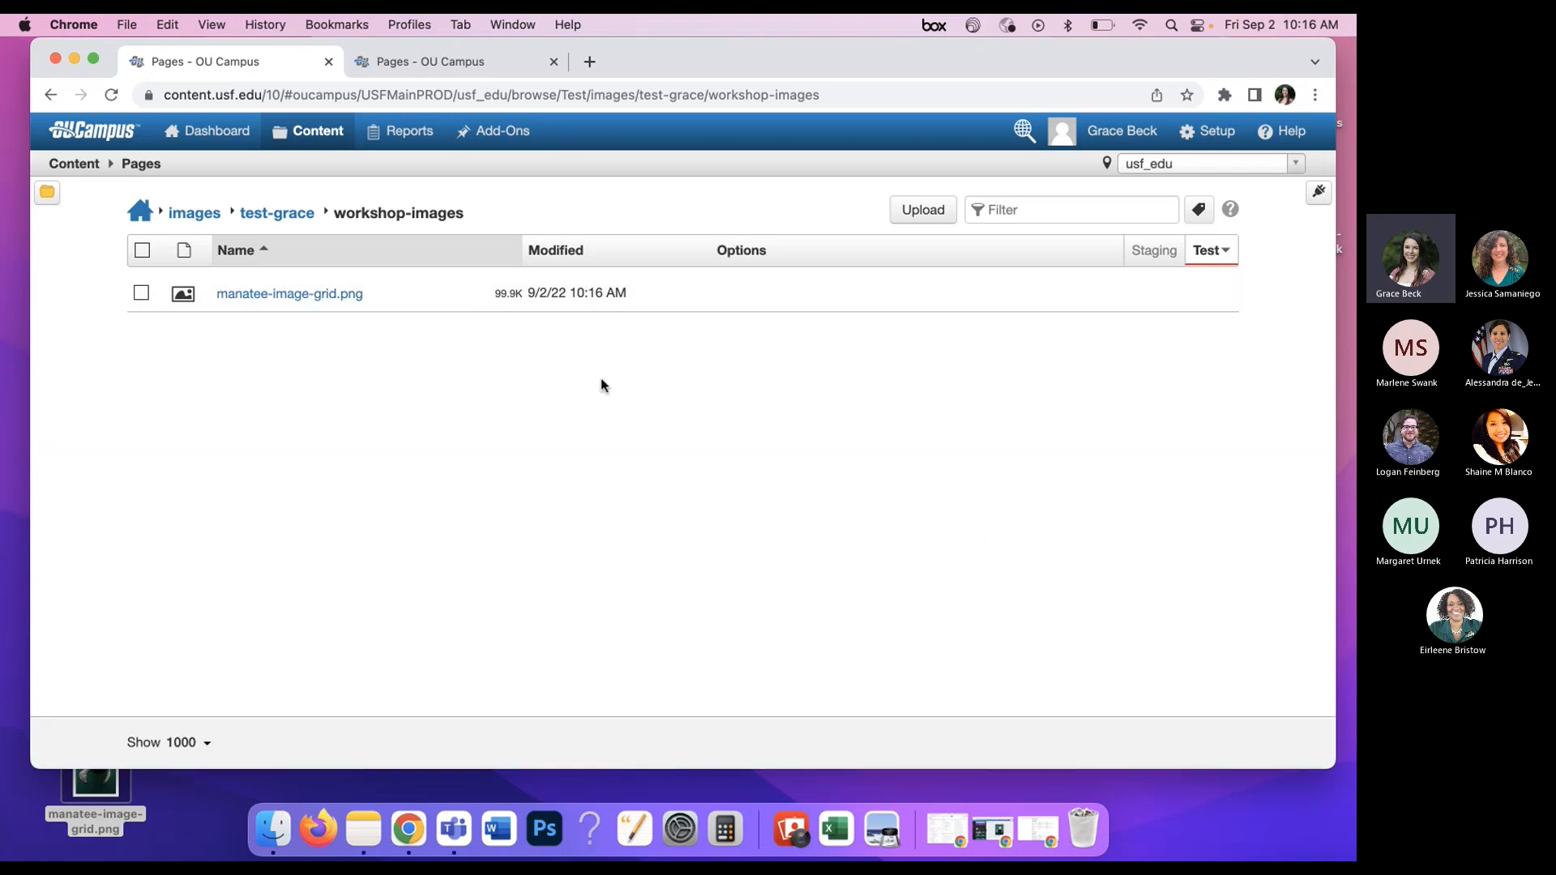
{"action": "left_click", "coordinate": [1212, 250]}
{"action": "left_click", "coordinate": [1183, 283]}
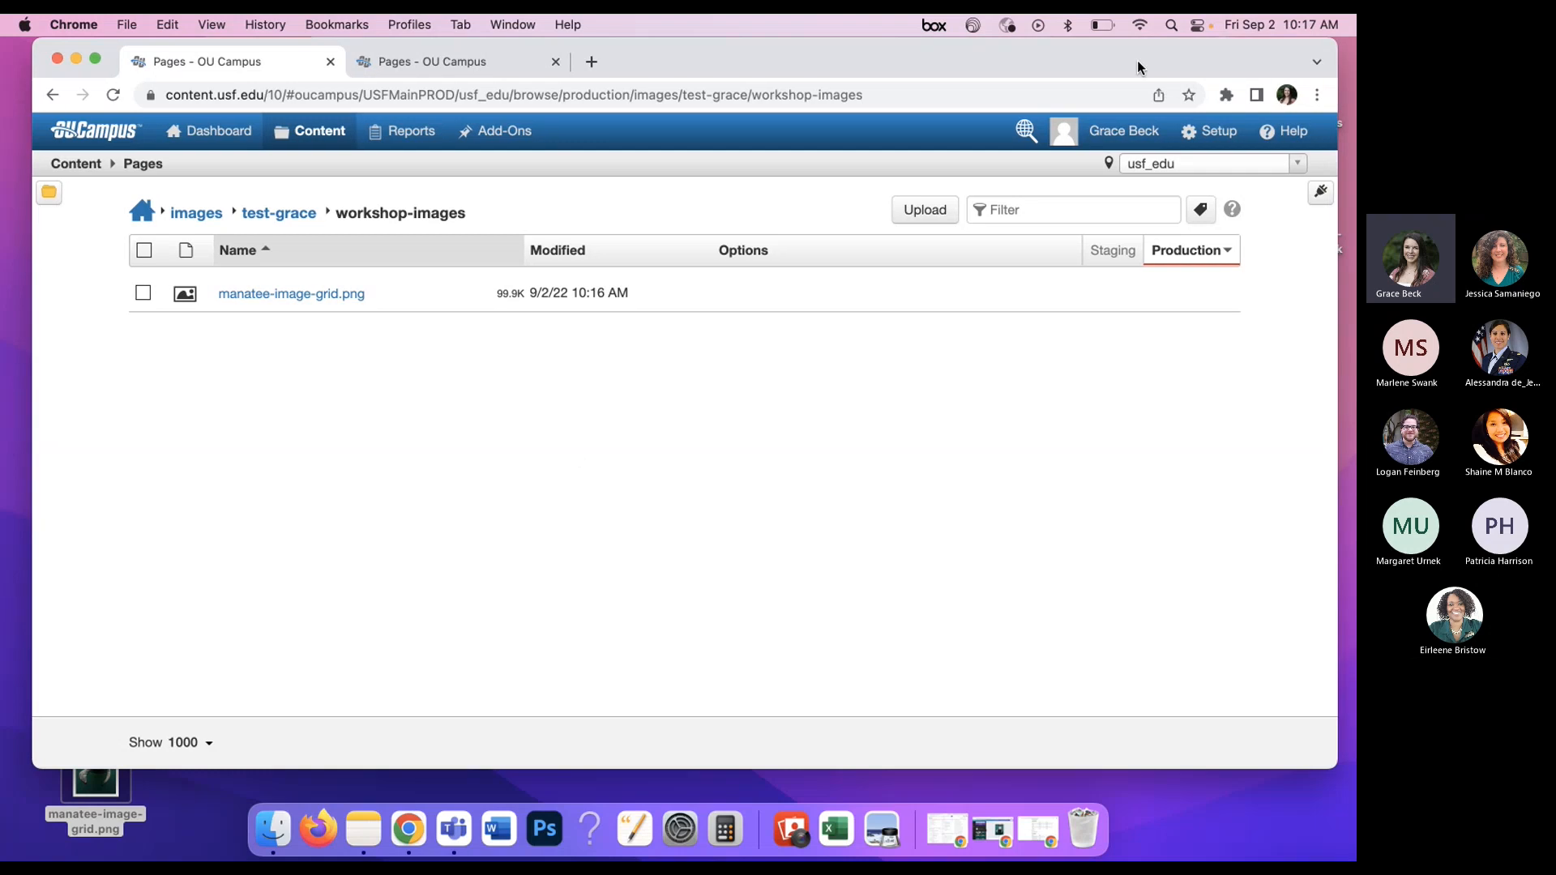
- Minimize the Image Sizes Finder window behind the browser and bring up the other browser tab with the test-grace staging listing
{"action": "left_click_drag", "start_coordinate": [1137, 60], "coordinate": [1136, 139]}
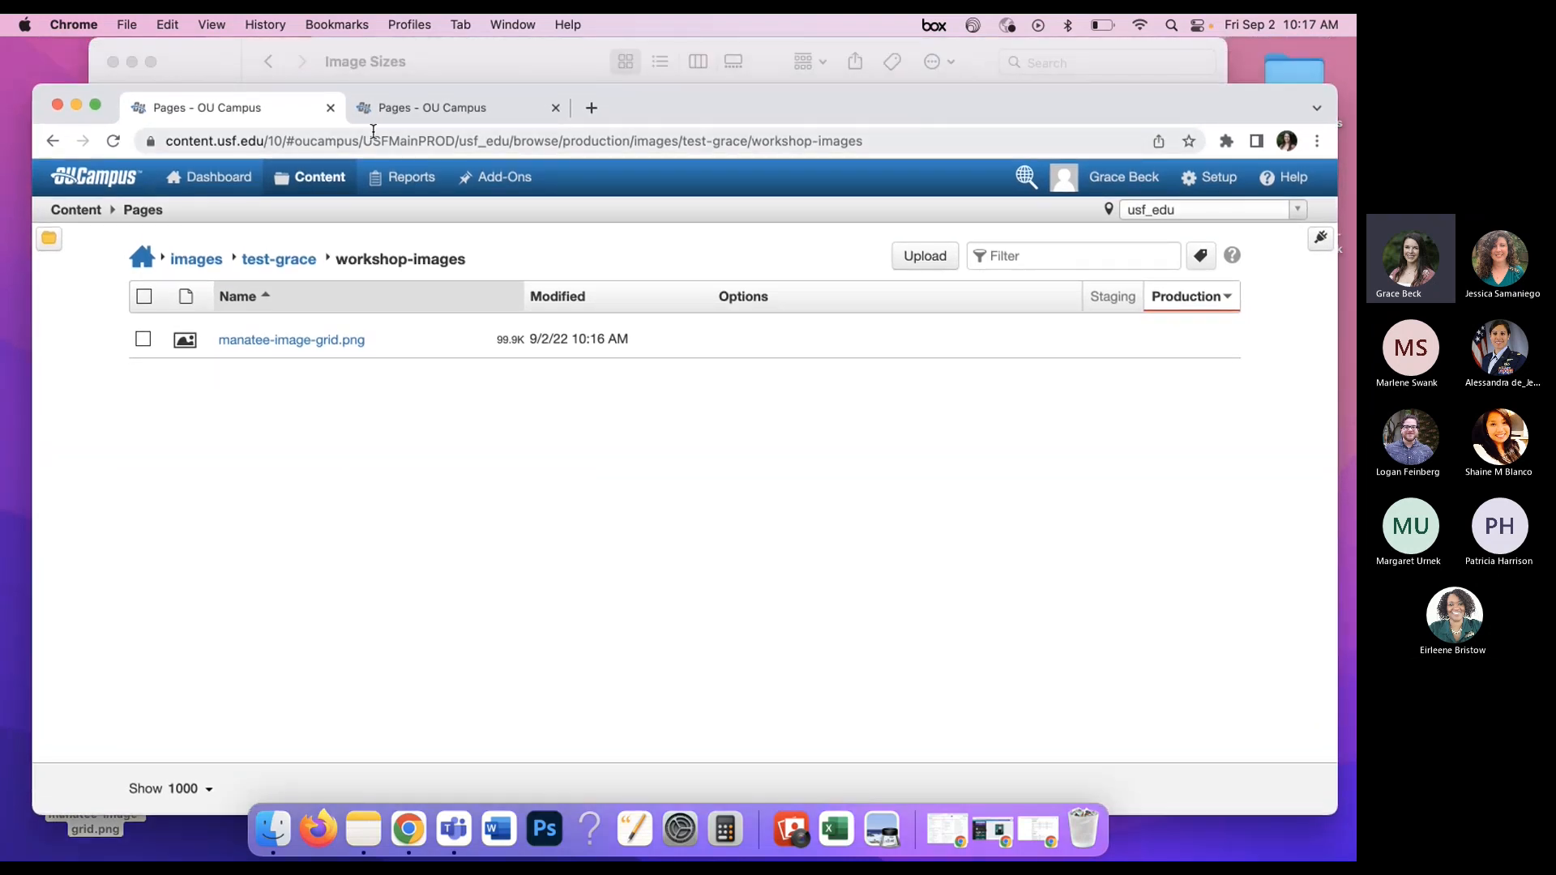
{"action": "left_click", "coordinate": [131, 62]}
{"action": "left_click", "coordinate": [418, 107]}
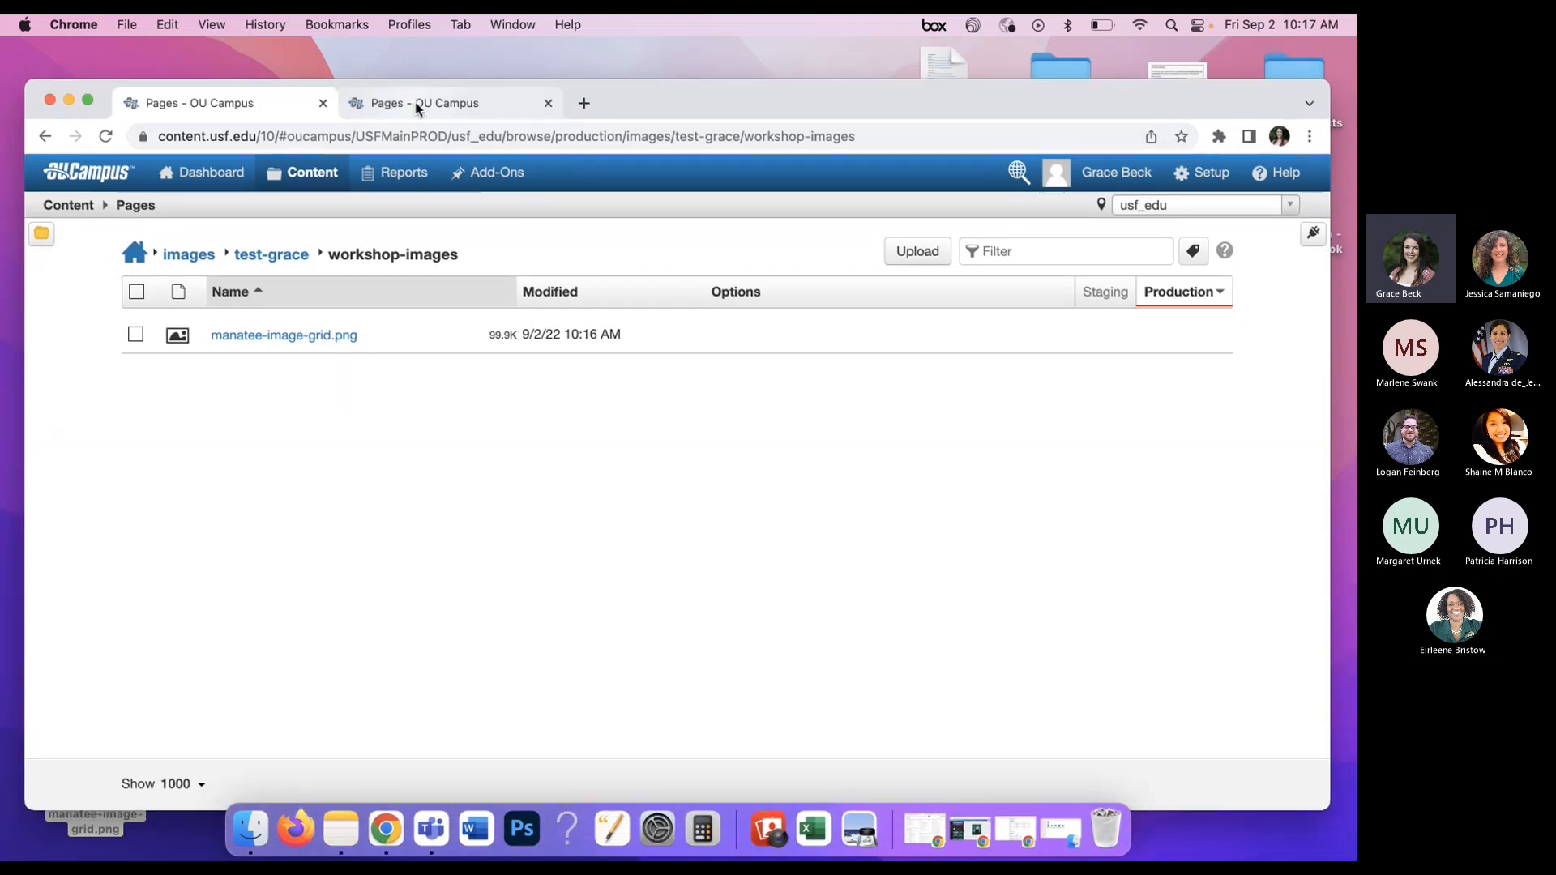
{"action": "left_click_drag", "start_coordinate": [1066, 111], "coordinate": [1067, 72]}
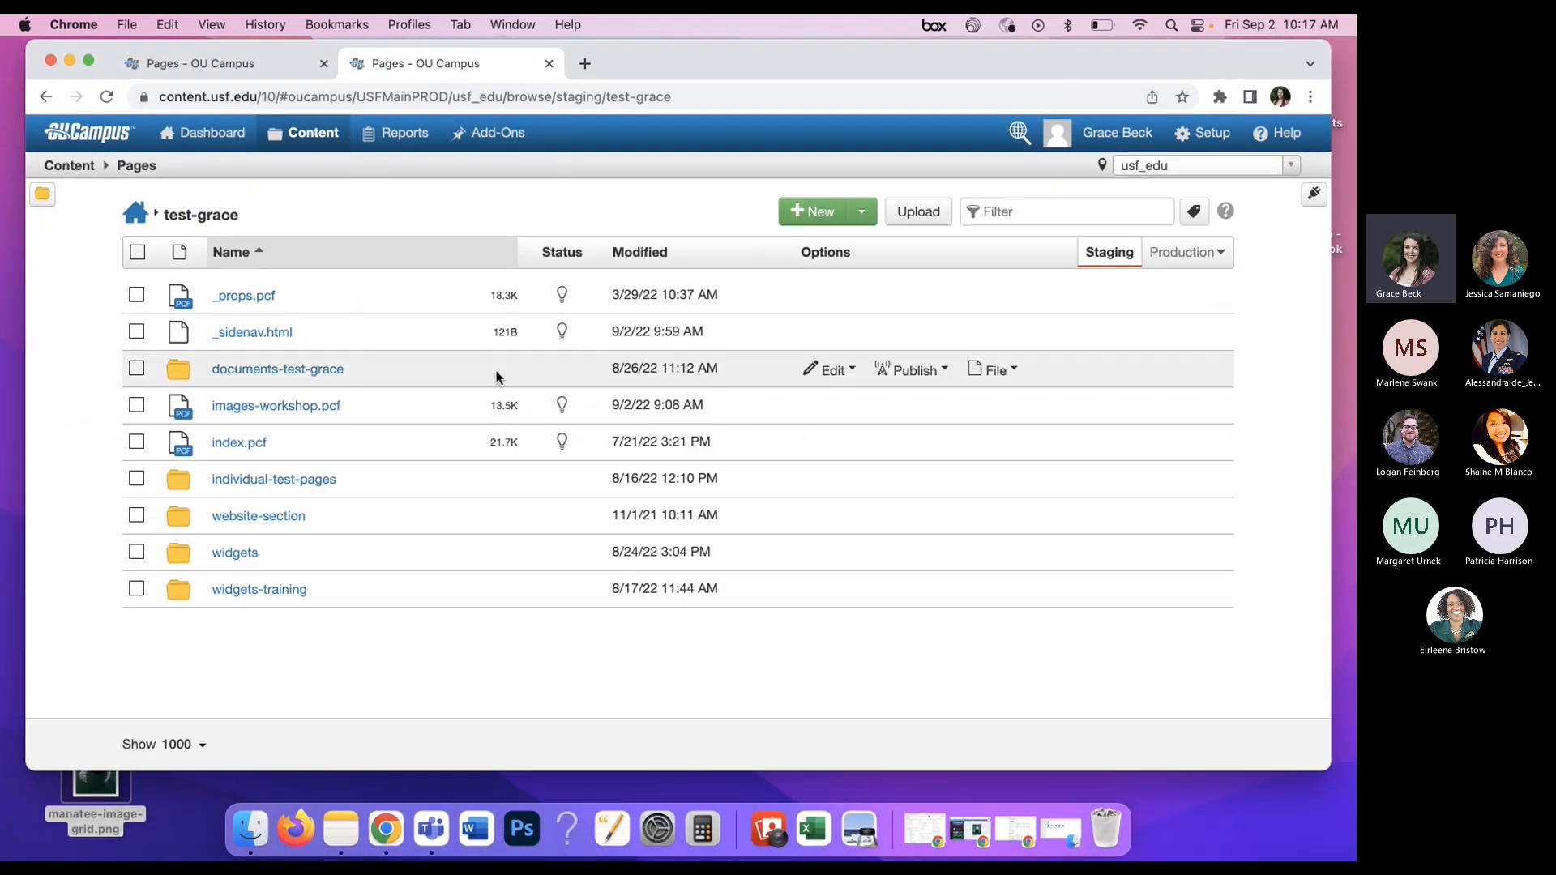
- Open images-workshop.pcf from test-grace in preview mode and expand the browser window to full screen
{"action": "left_click", "coordinate": [289, 412]}
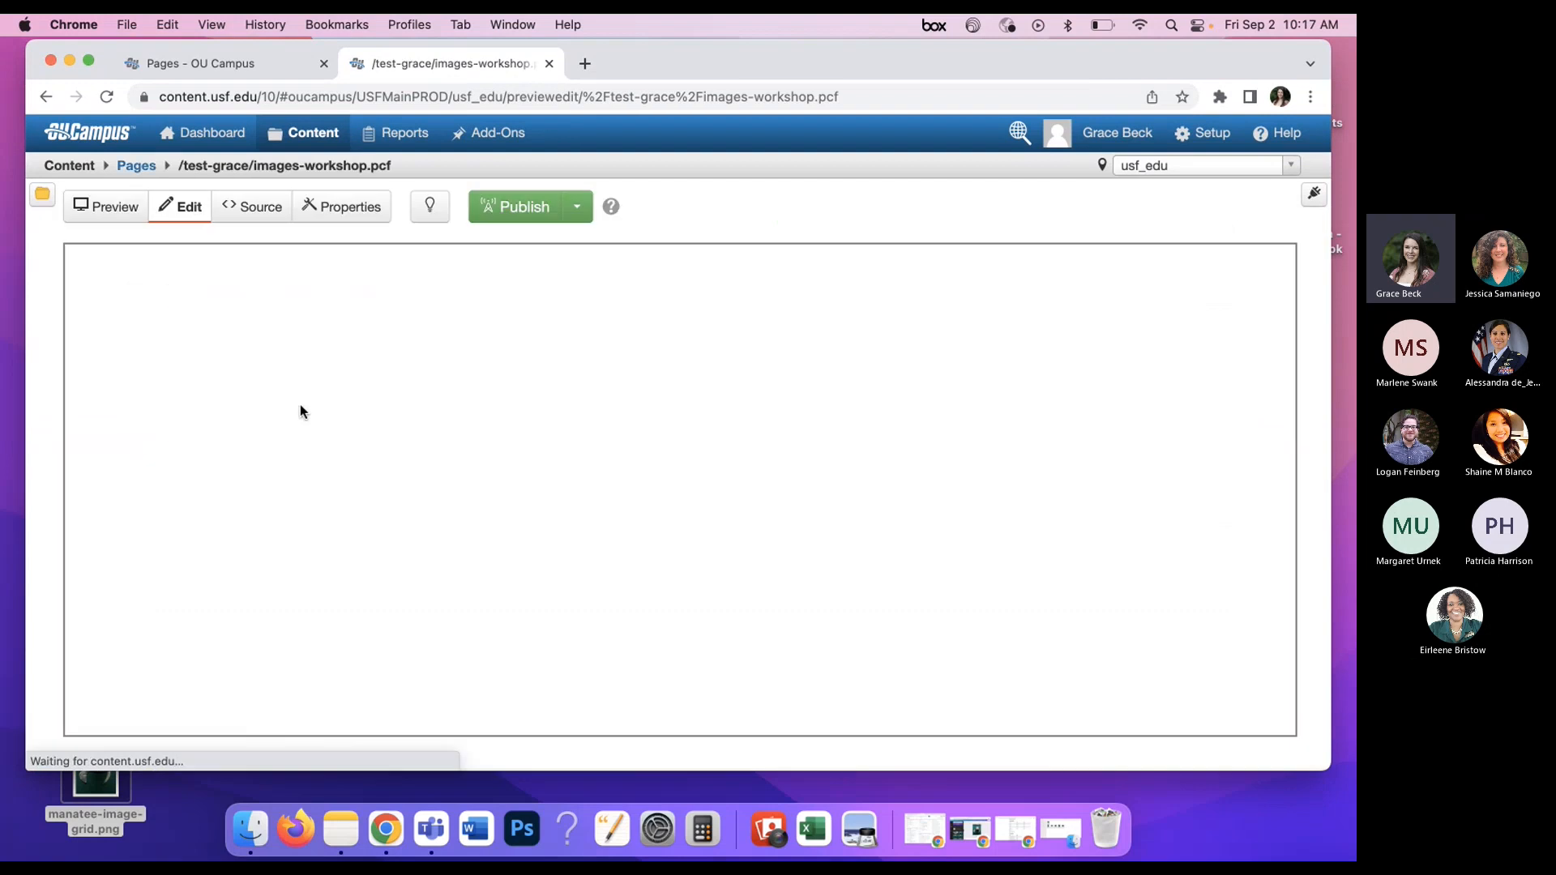
{"action": "left_click", "coordinate": [126, 212]}
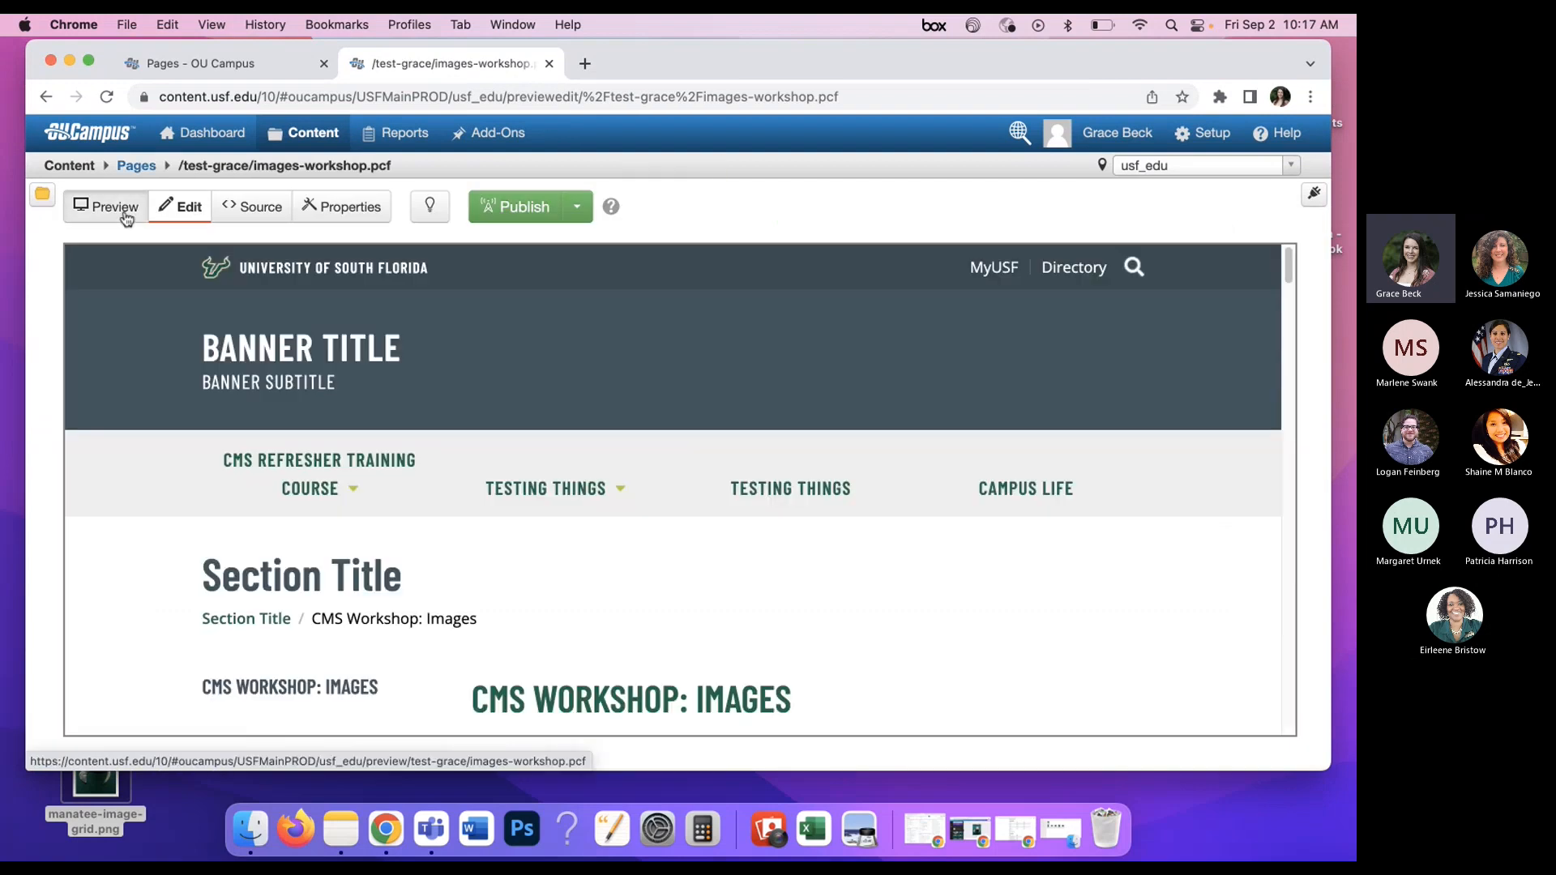
{"action": "left_click_drag", "start_coordinate": [1132, 65], "coordinate": [1115, 59]}
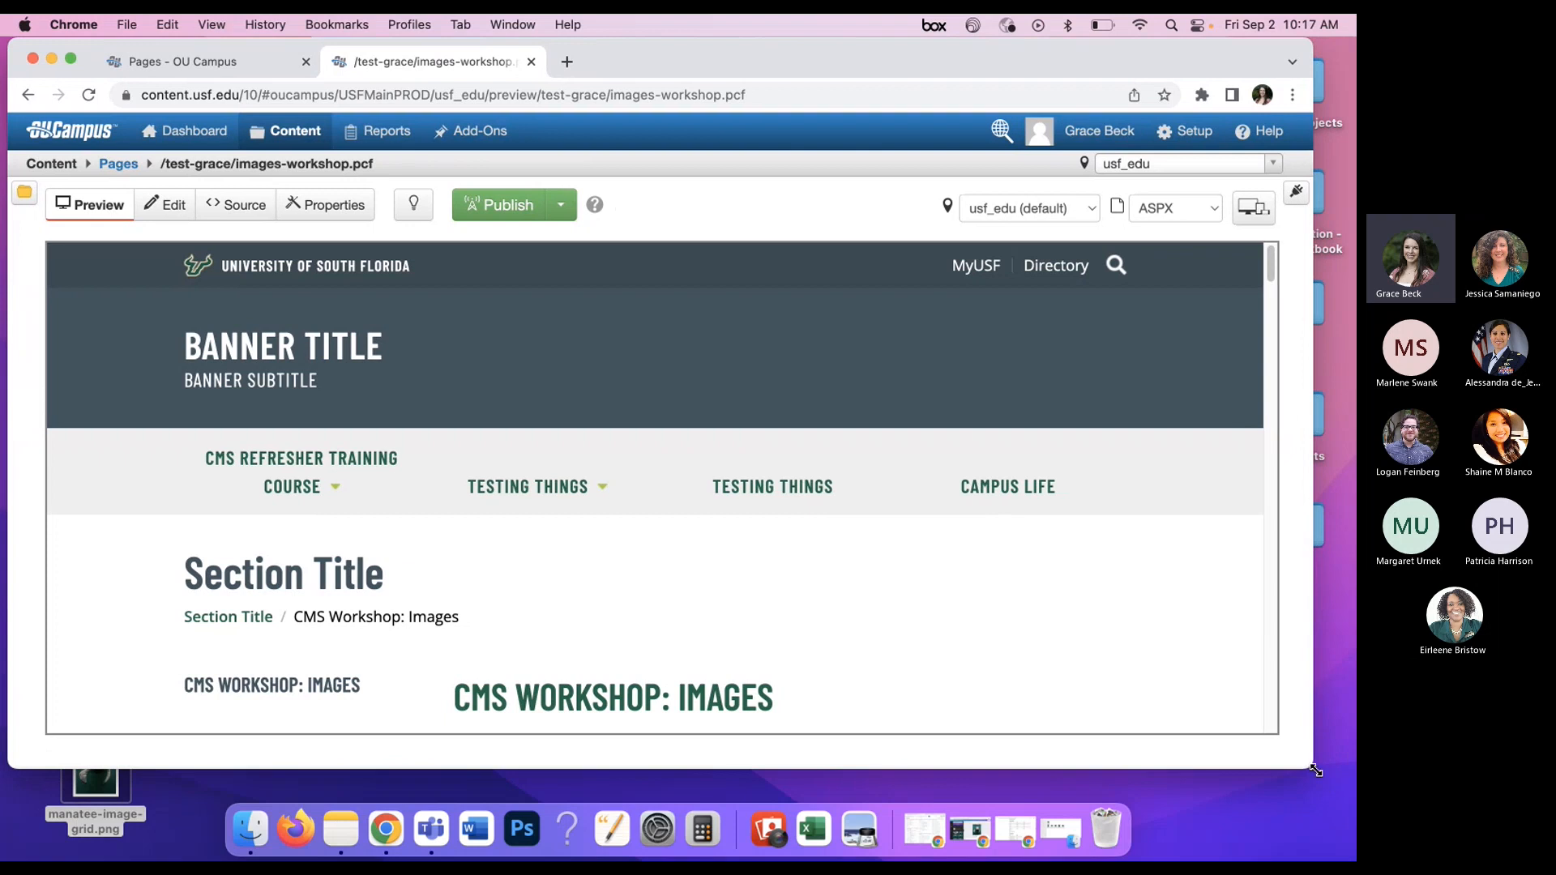
{"action": "left_click_drag", "start_coordinate": [1313, 769], "coordinate": [1336, 791]}
{"action": "scroll", "coordinate": [940, 567], "scroll_direction": "down", "scroll_amount": 5}
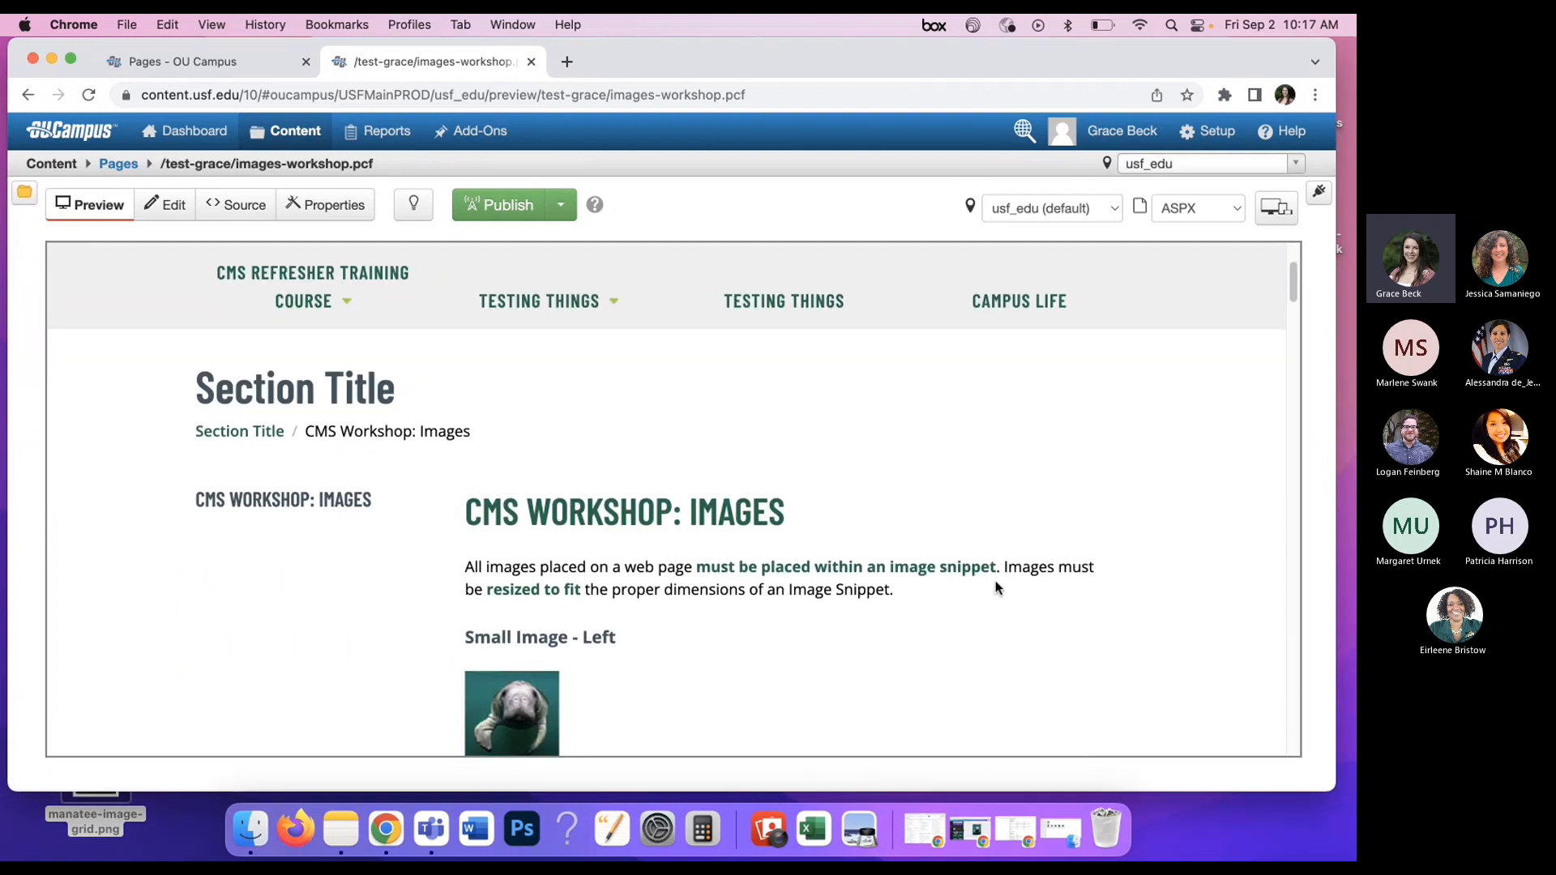
{"action": "scroll", "coordinate": [940, 357], "scroll_direction": "down", "scroll_amount": 1}
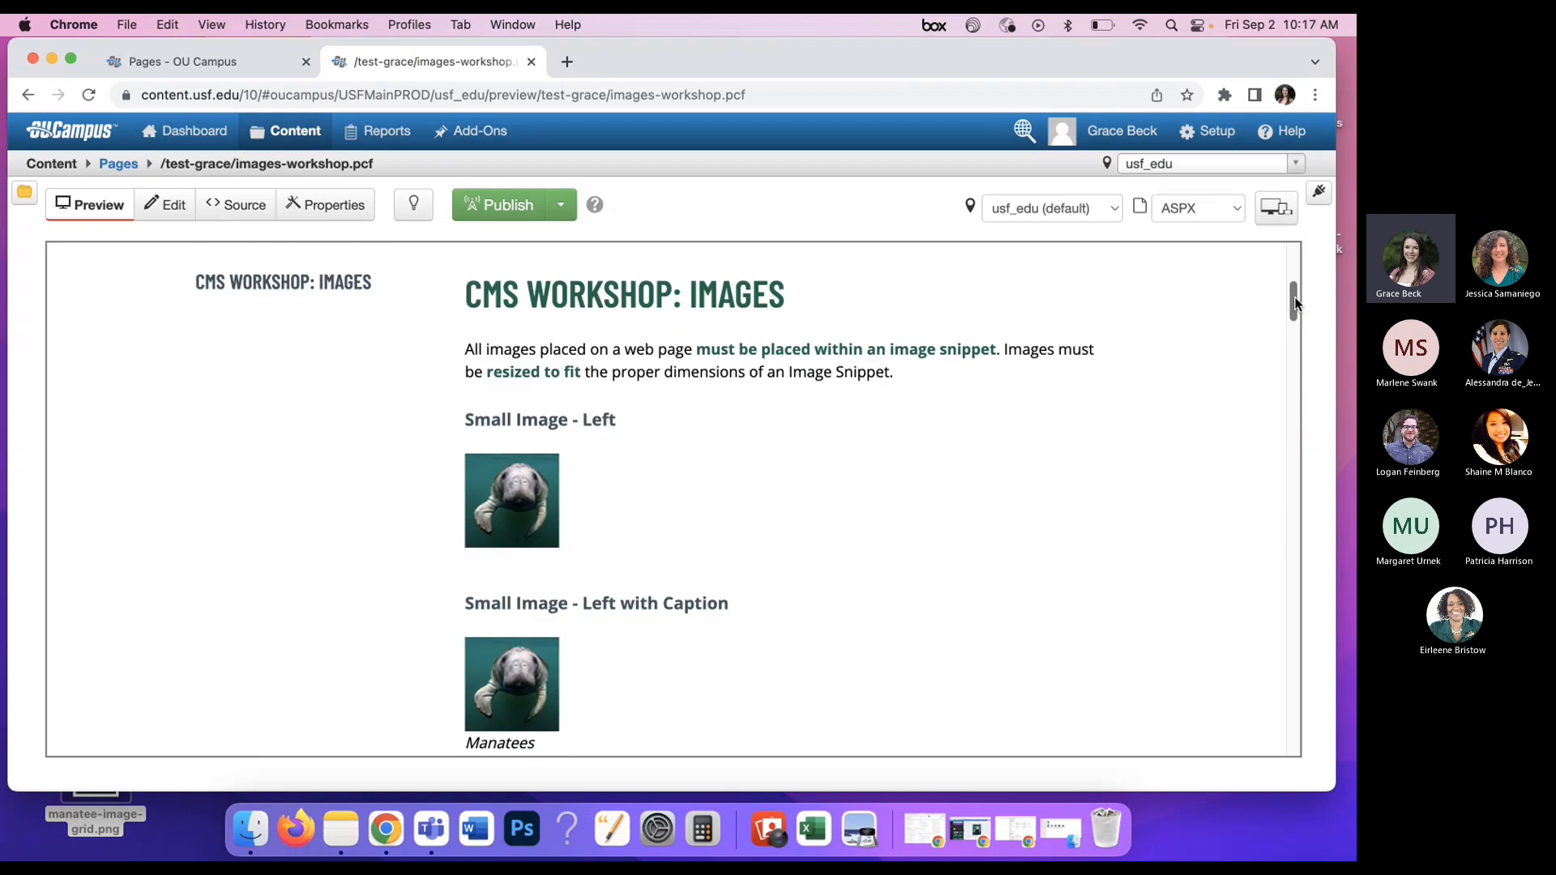
{"action": "left_click_drag", "start_coordinate": [836, 371], "coordinate": [895, 373]}
{"action": "left_click", "coordinate": [938, 406]}
{"action": "left_click_drag", "start_coordinate": [1097, 55], "coordinate": [1096, 54]}
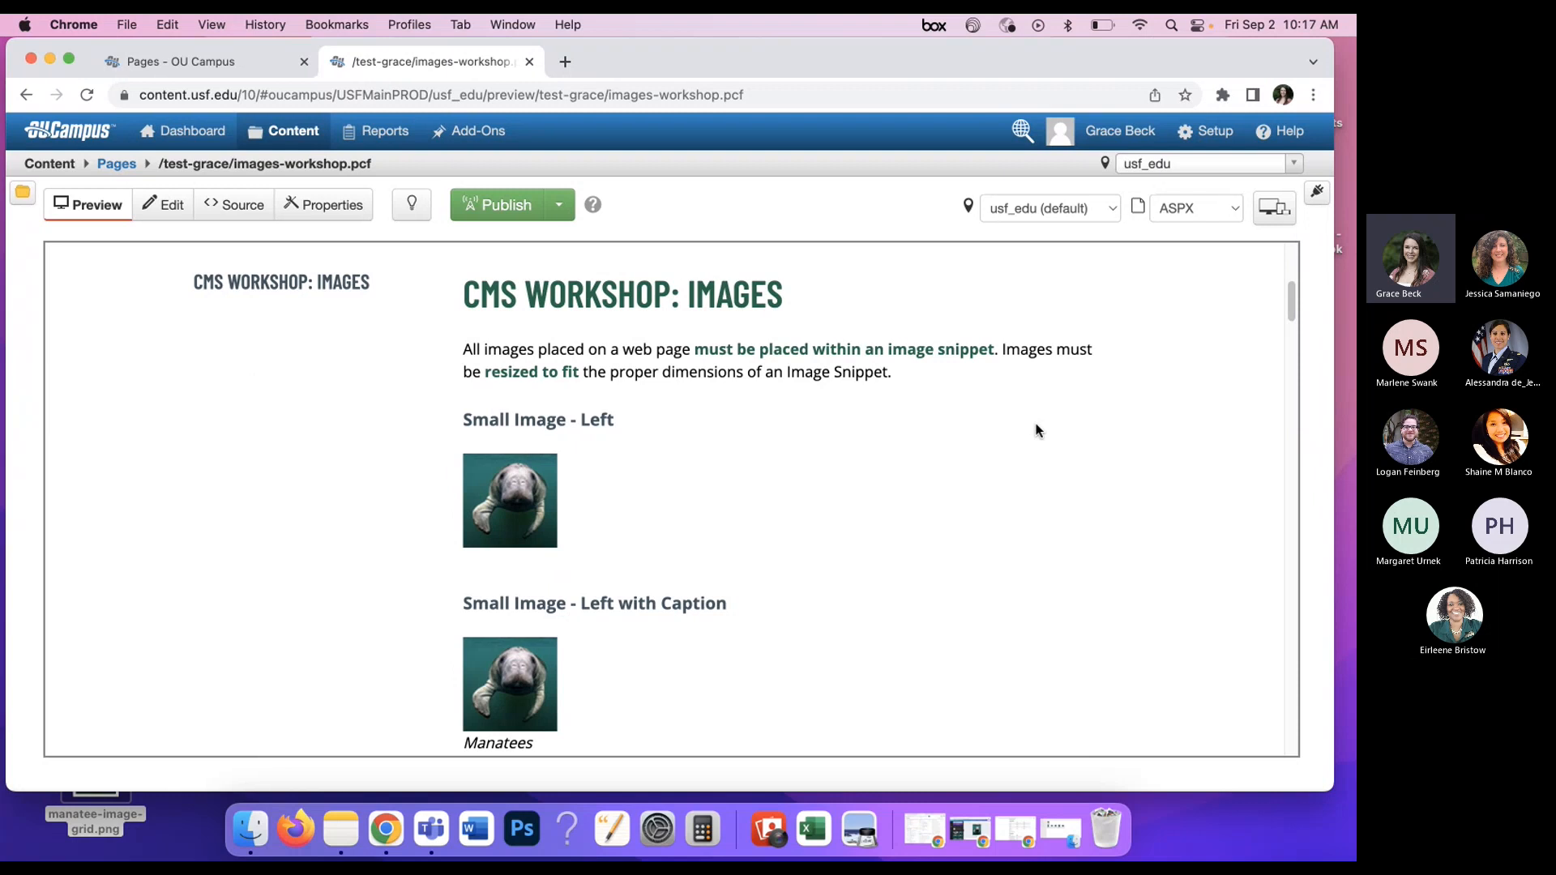
{"action": "left_click", "coordinate": [69, 58]}
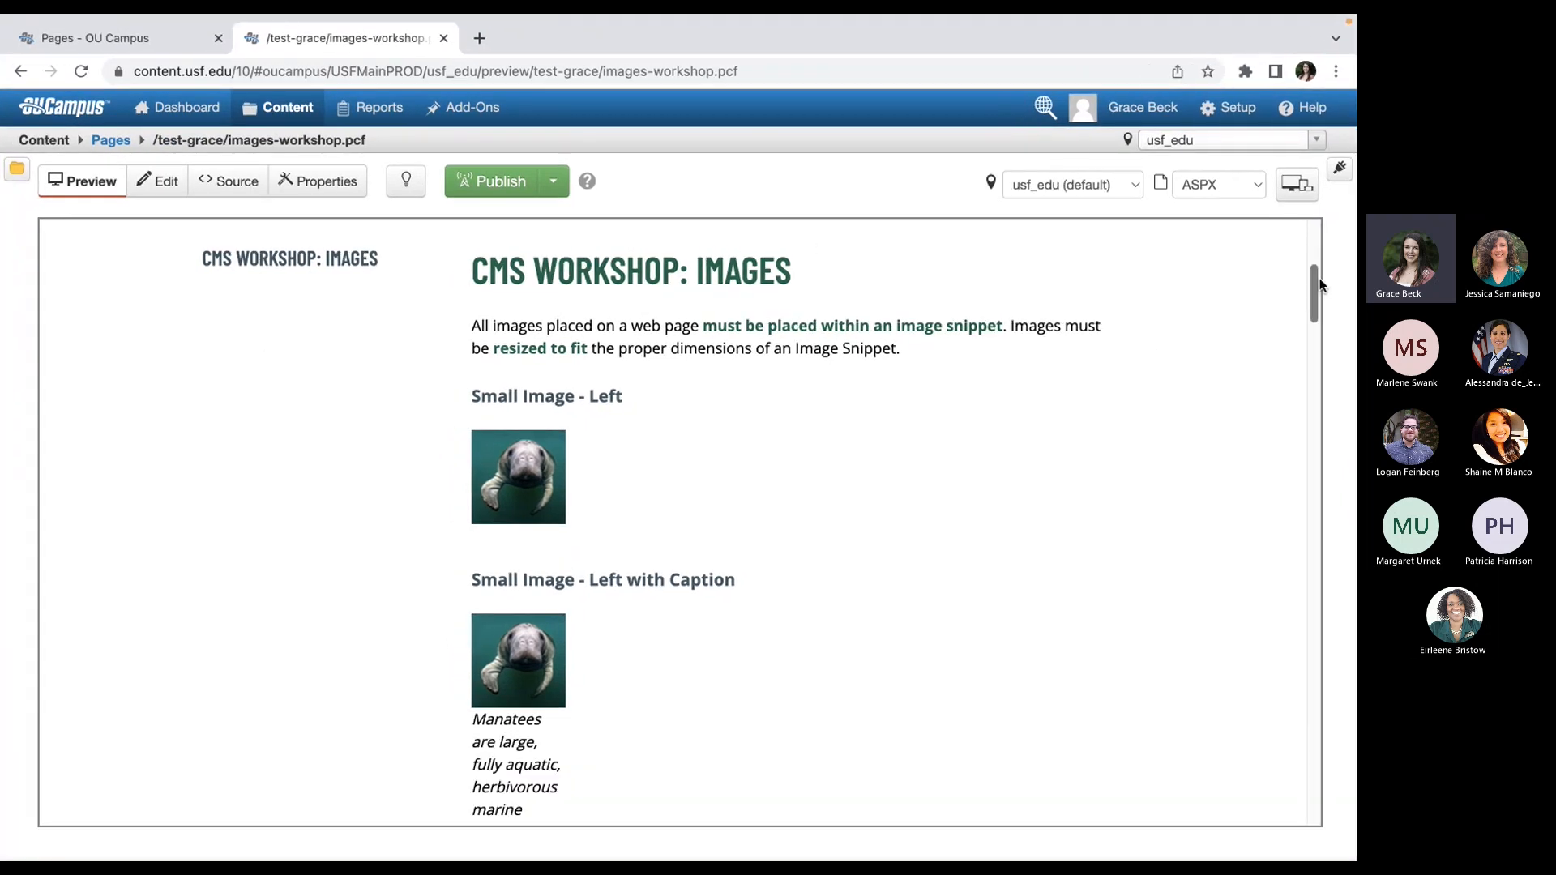
- Examine the small, medium and large image snippet samples, with and without captions, down to the Image Grid on the previewed page
{"action": "scroll", "coordinate": [1319, 279], "scroll_direction": "down", "scroll_amount": 3}
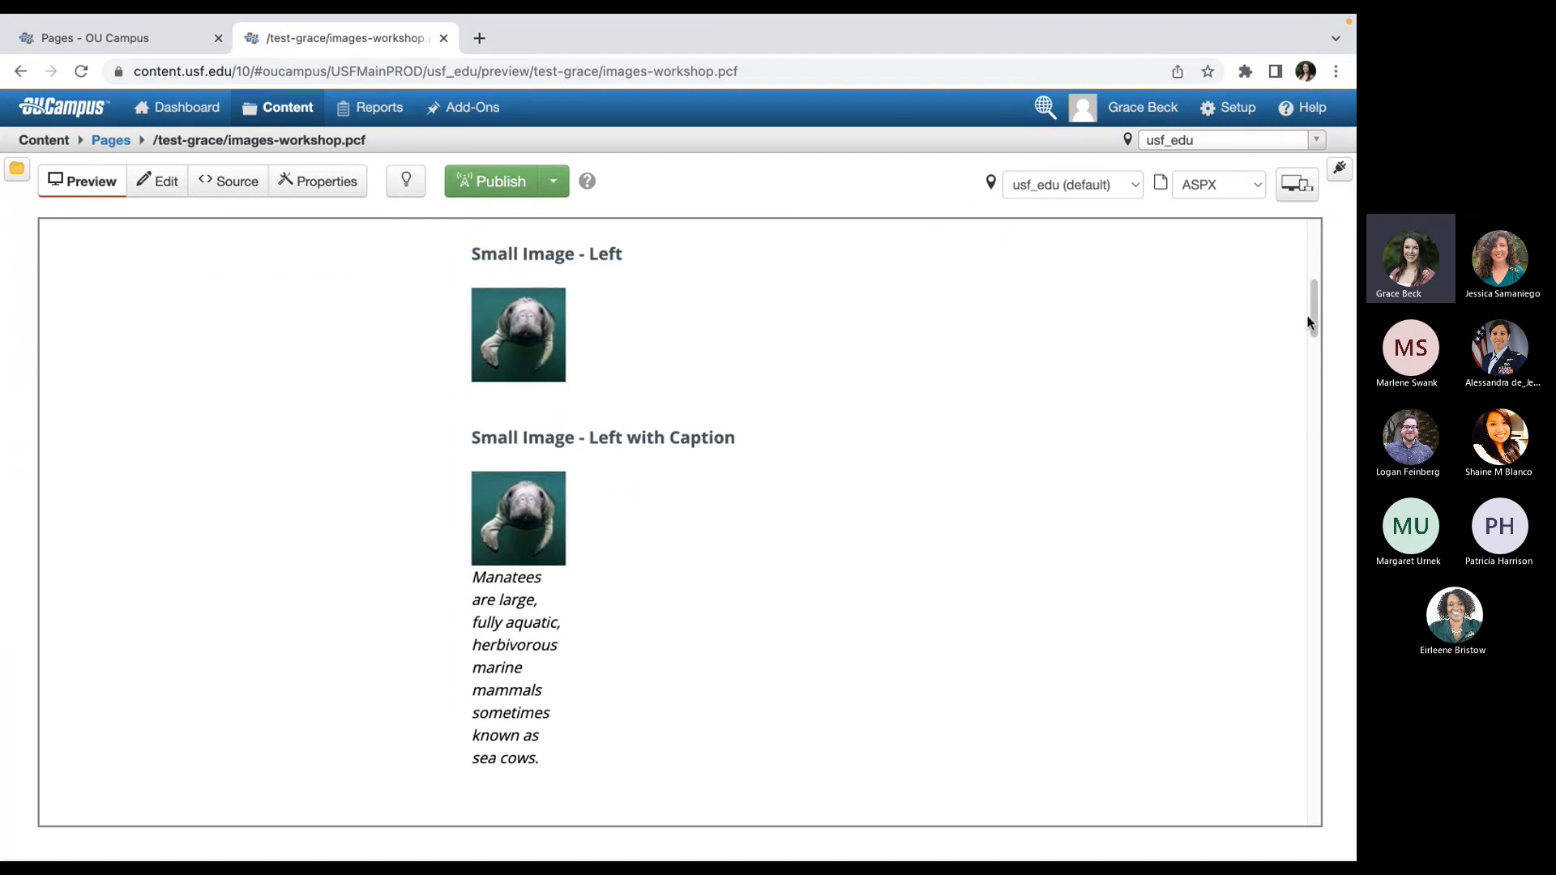
{"action": "scroll", "coordinate": [1310, 322], "scroll_direction": "down", "scroll_amount": 2}
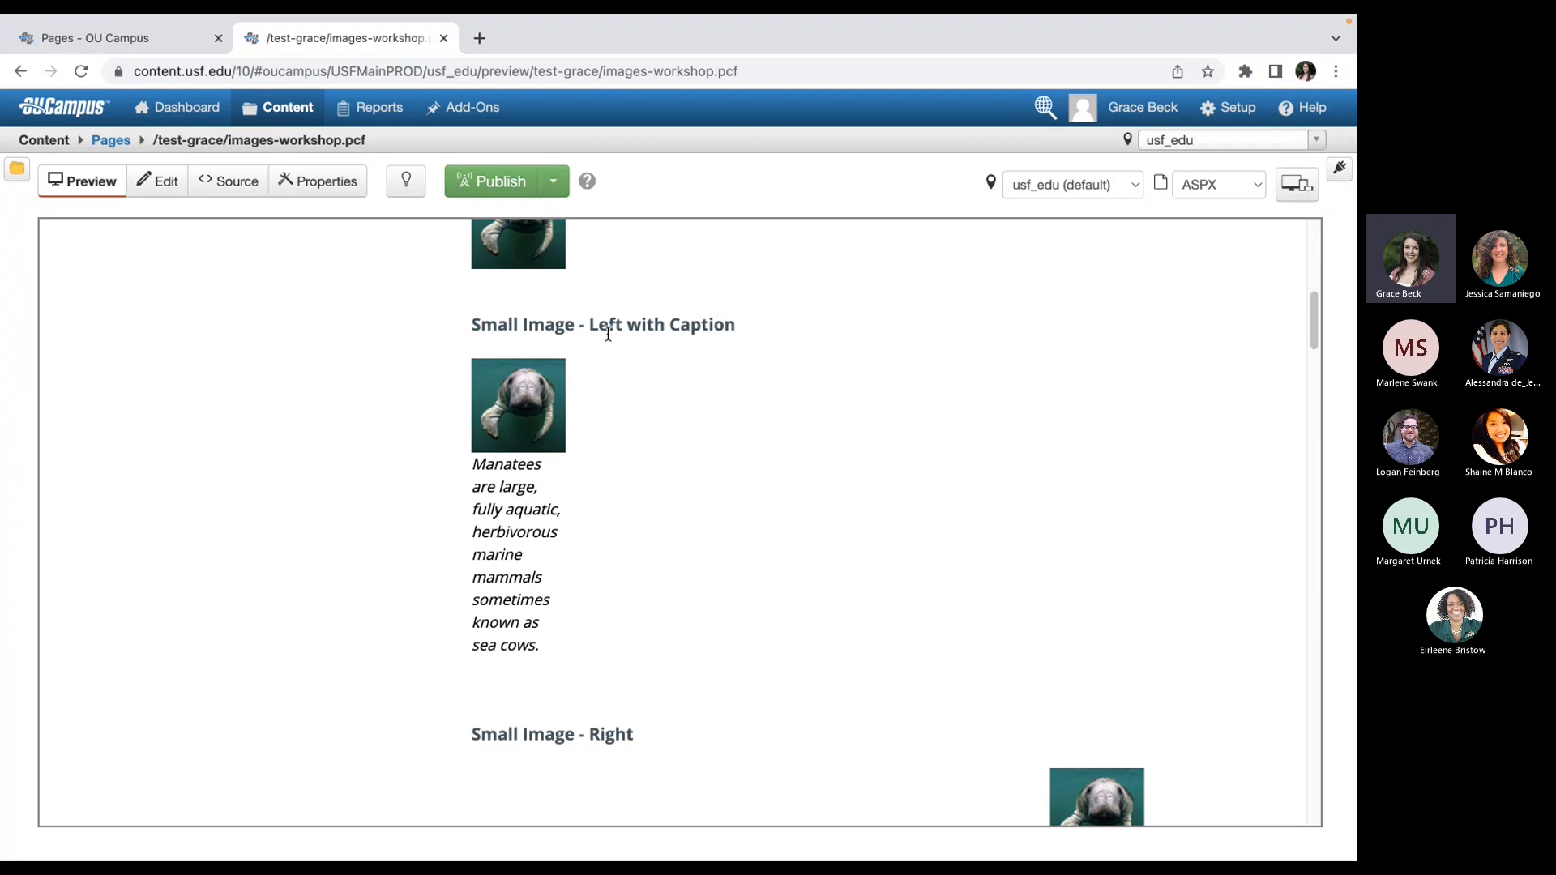
{"action": "left_click_drag", "start_coordinate": [474, 324], "coordinate": [730, 328]}
{"action": "left_click", "coordinate": [734, 327]}
{"action": "left_click_drag", "start_coordinate": [1315, 312], "coordinate": [1319, 365]}
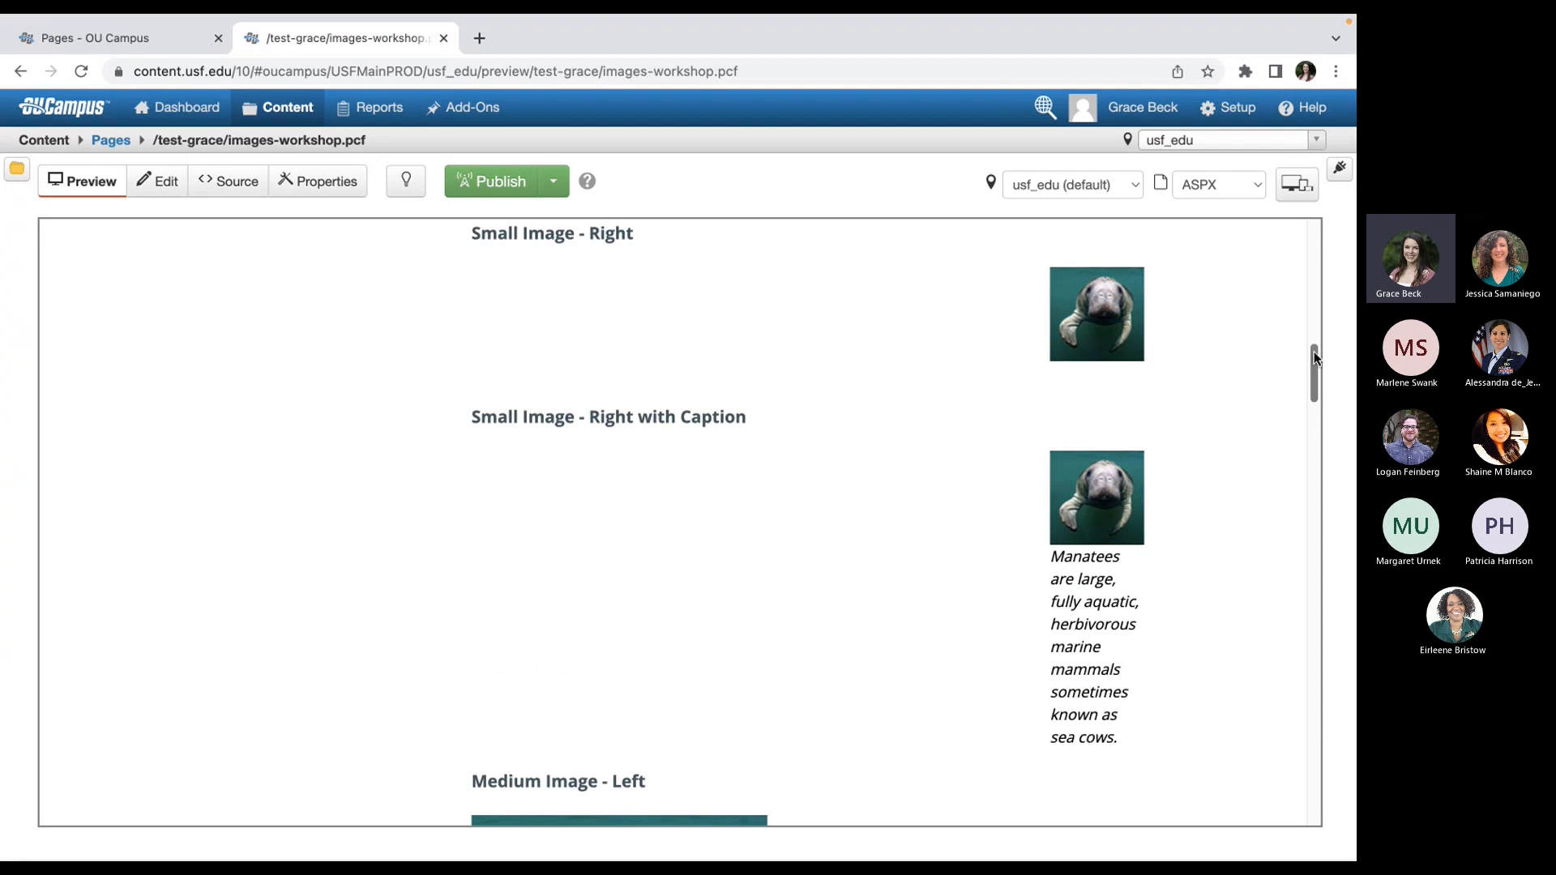
{"action": "left_click_drag", "start_coordinate": [1314, 357], "coordinate": [1321, 560]}
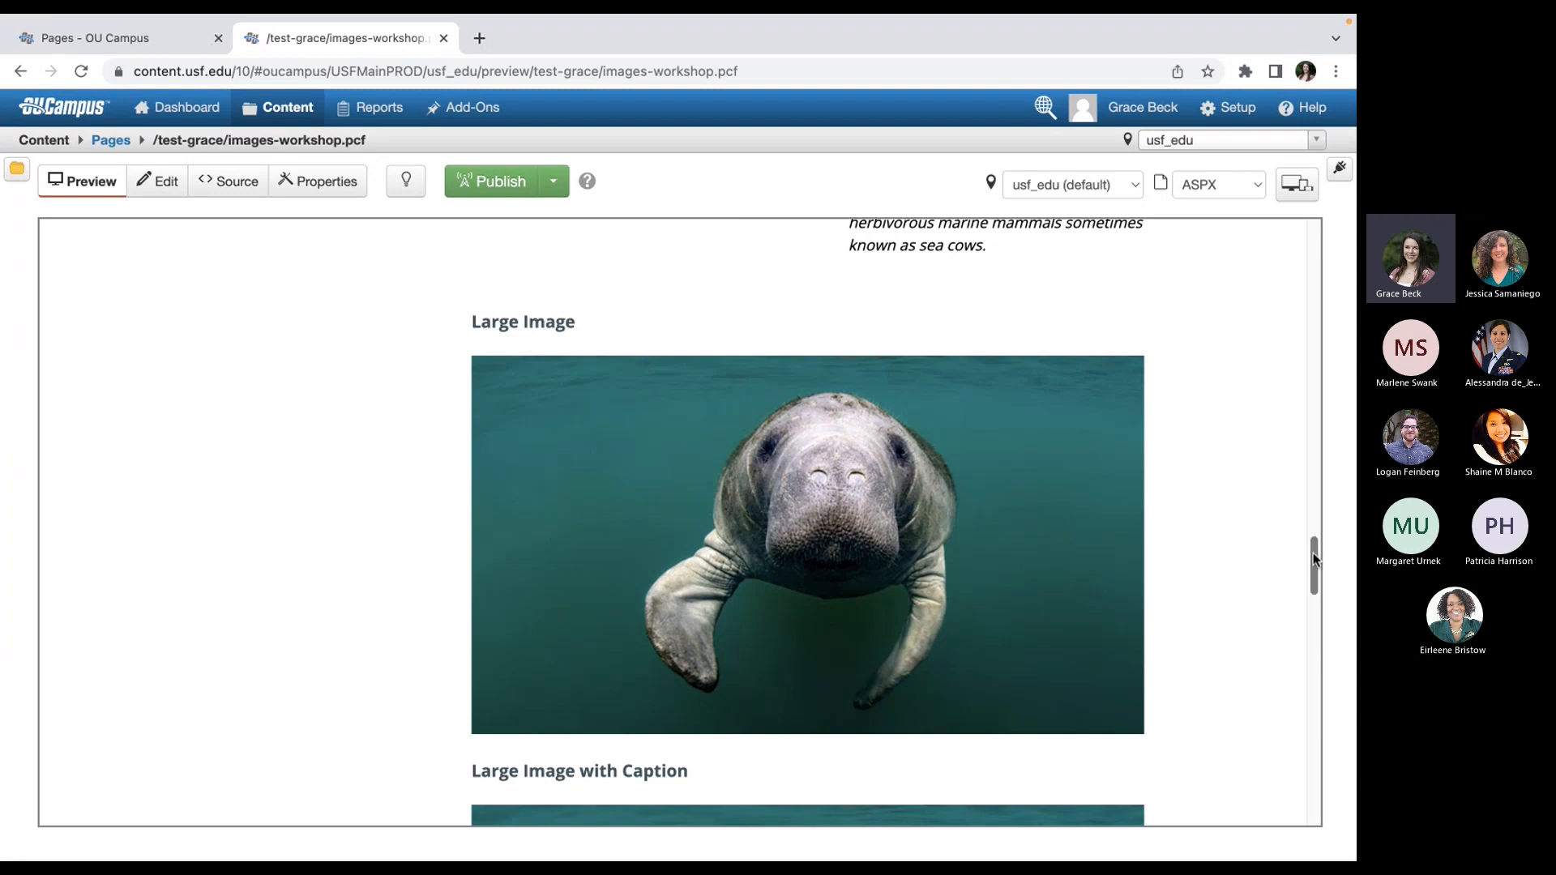
{"action": "left_click_drag", "start_coordinate": [1315, 562], "coordinate": [1315, 570]}
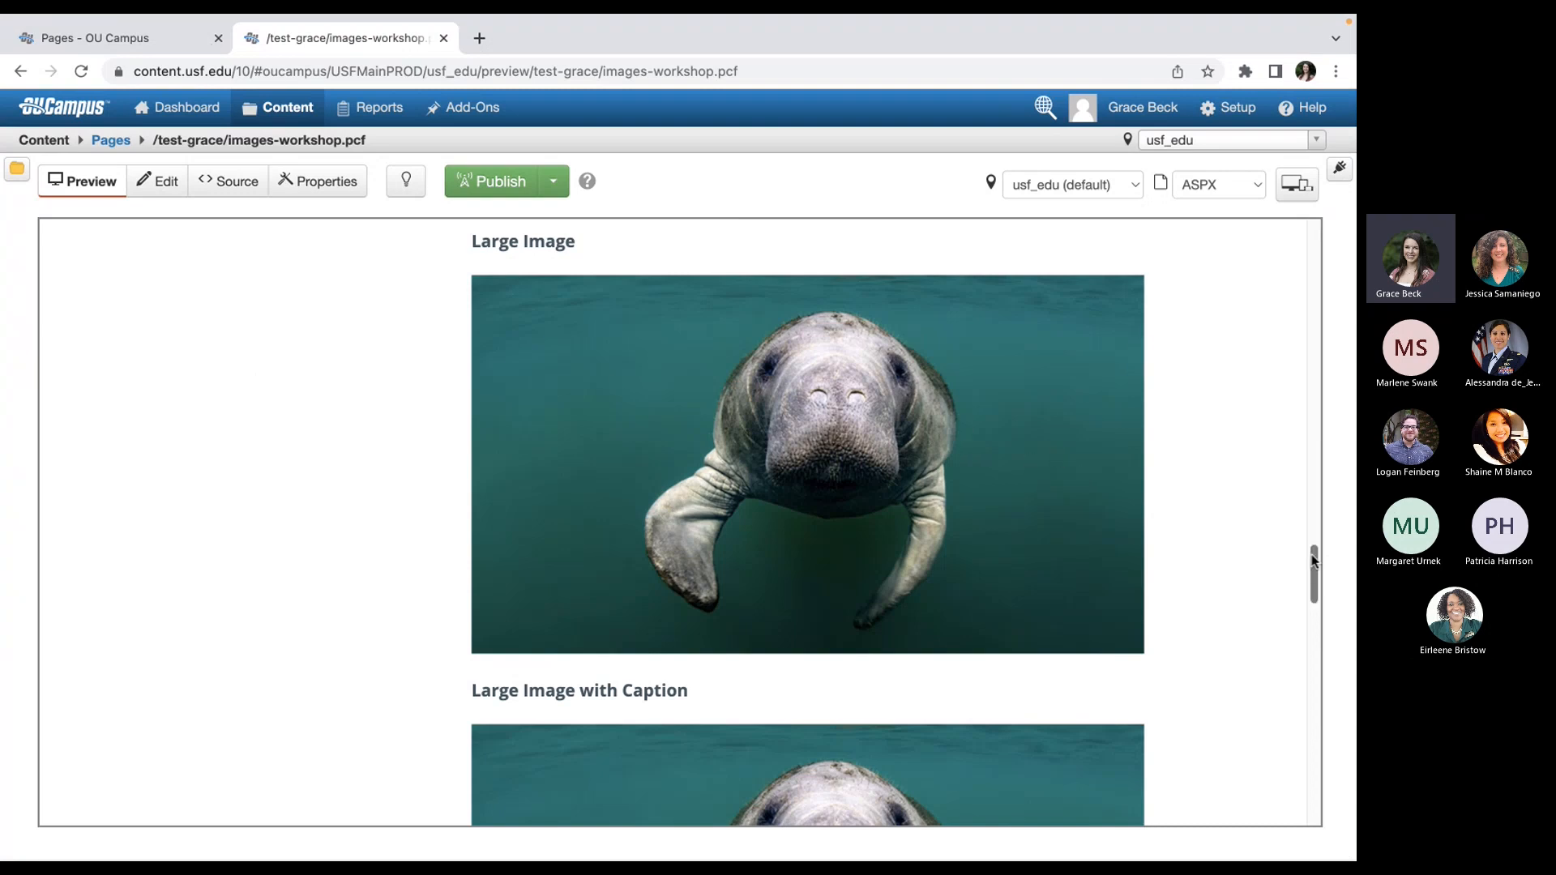
{"action": "left_click_drag", "start_coordinate": [1311, 565], "coordinate": [1309, 596]}
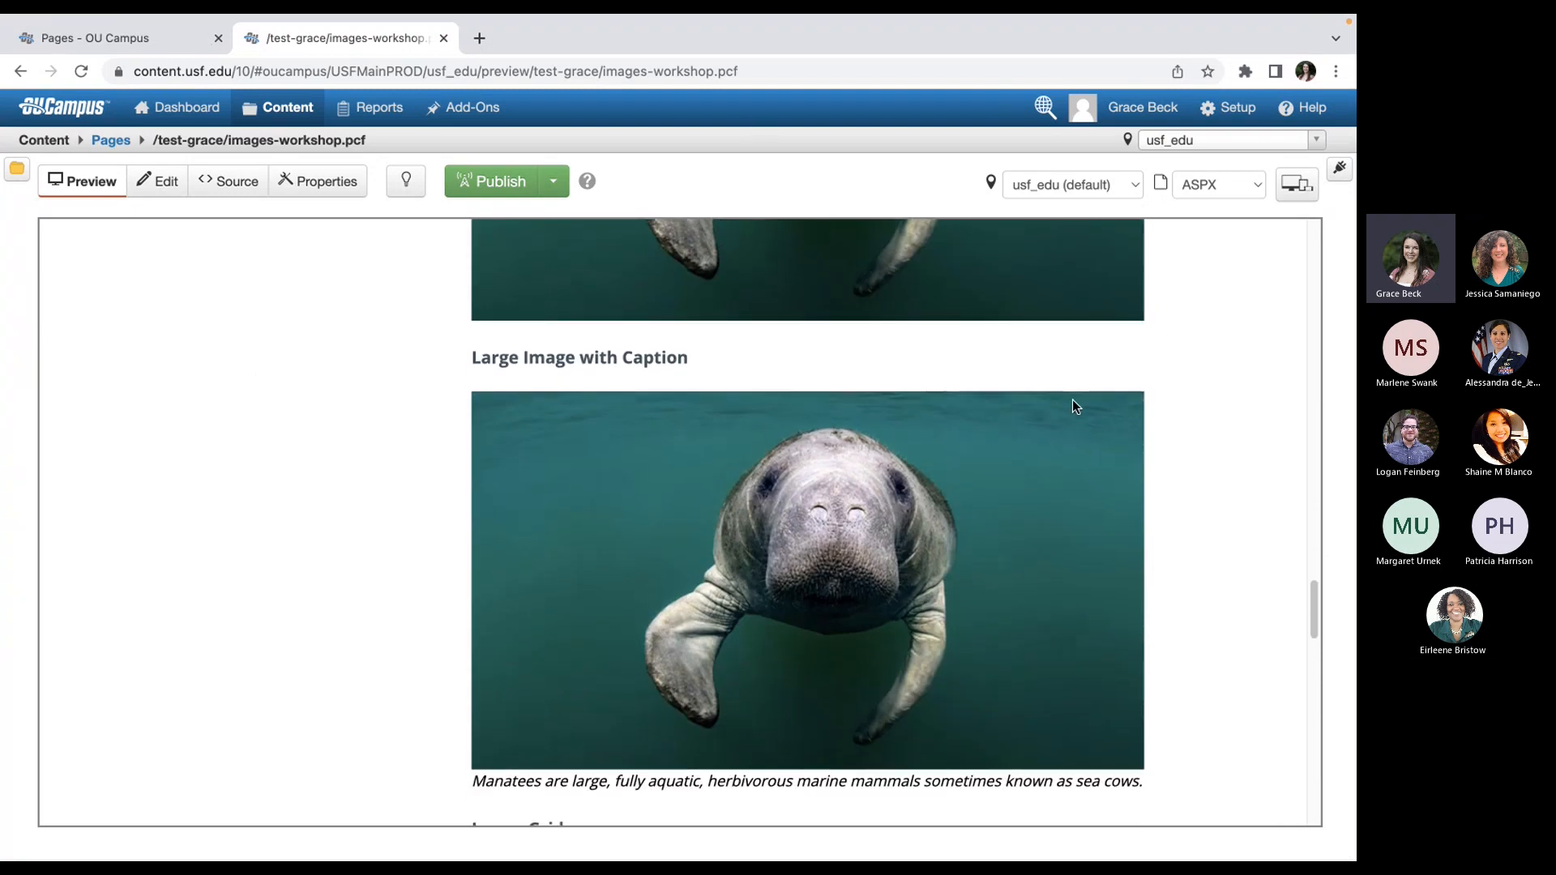
{"action": "left_click_drag", "start_coordinate": [1315, 586], "coordinate": [1310, 647]}
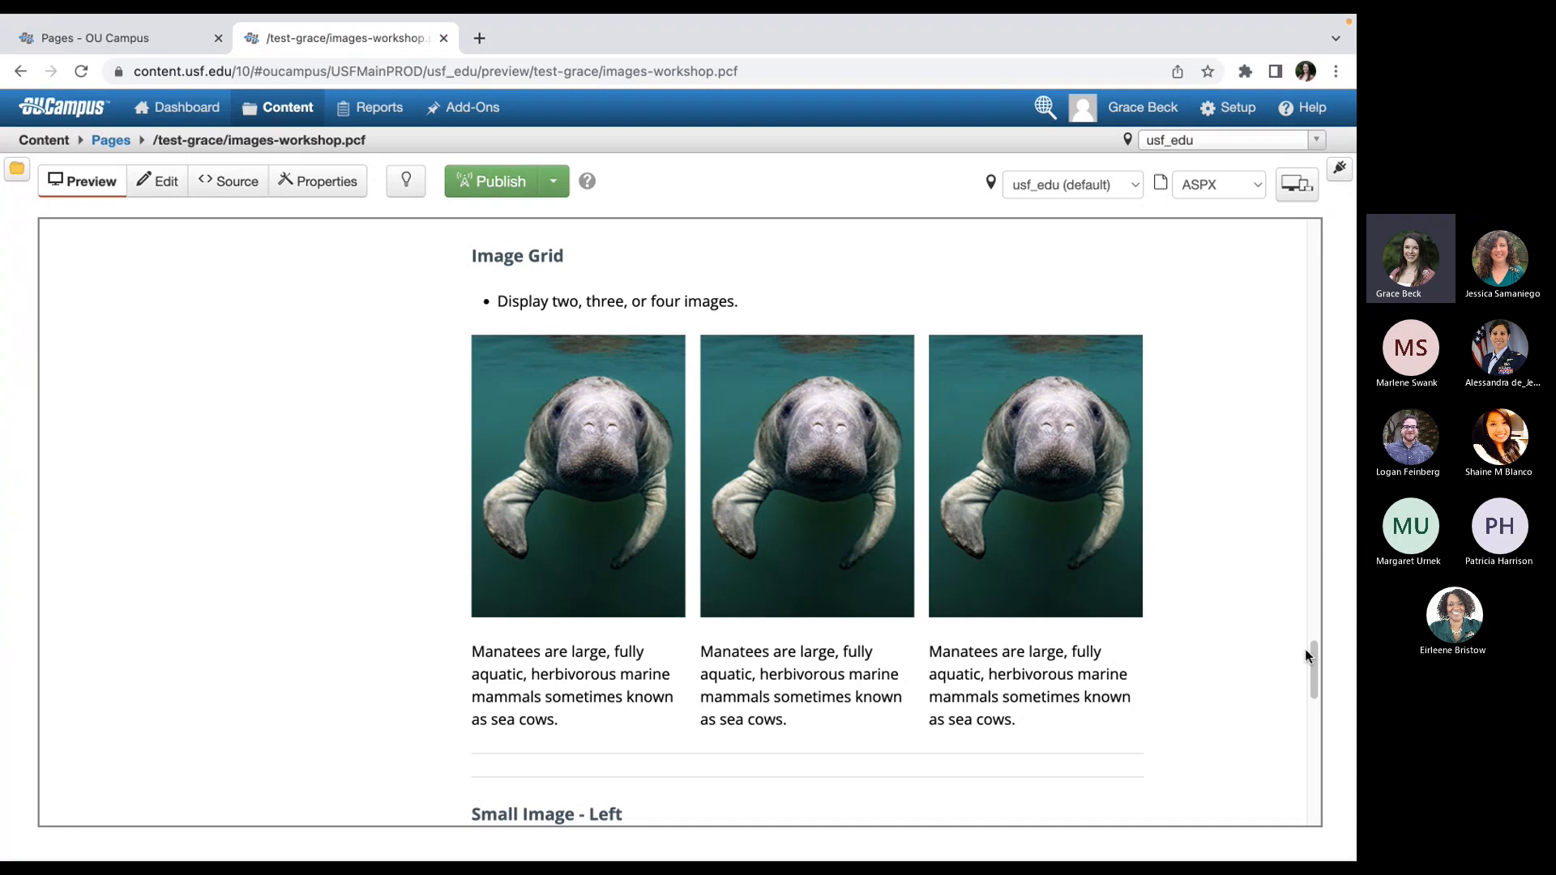
- Examine how text wraps around the Small Image - Left and Medium Image - Right with Caption samples, and return to the page start
{"action": "scroll", "coordinate": [1297, 653], "scroll_direction": "down", "scroll_amount": 3}
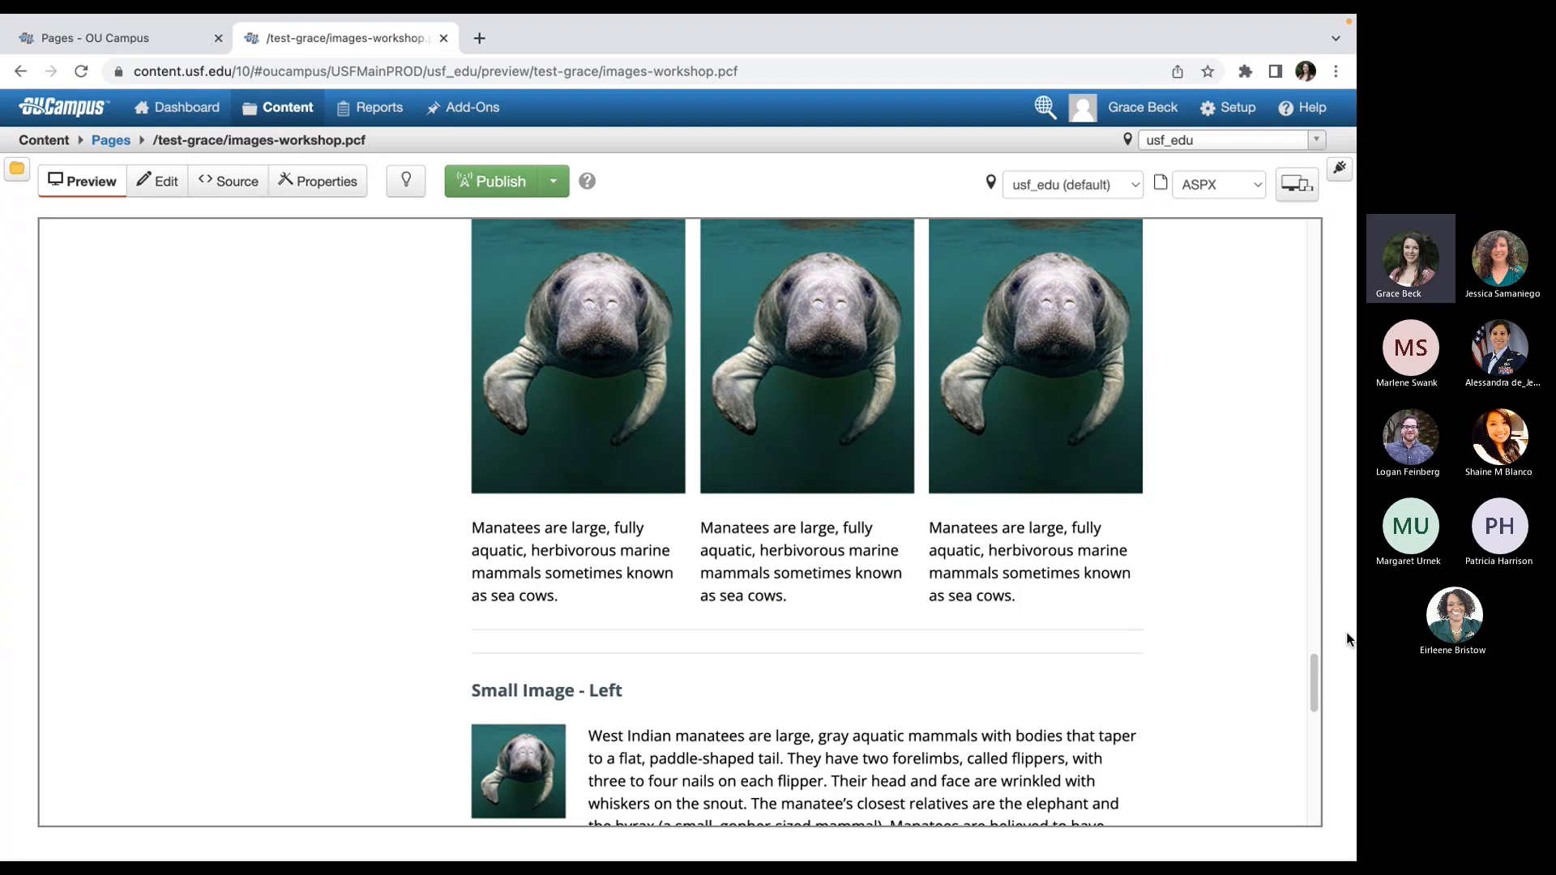
{"action": "scroll", "coordinate": [1310, 679], "scroll_direction": "down", "scroll_amount": 3}
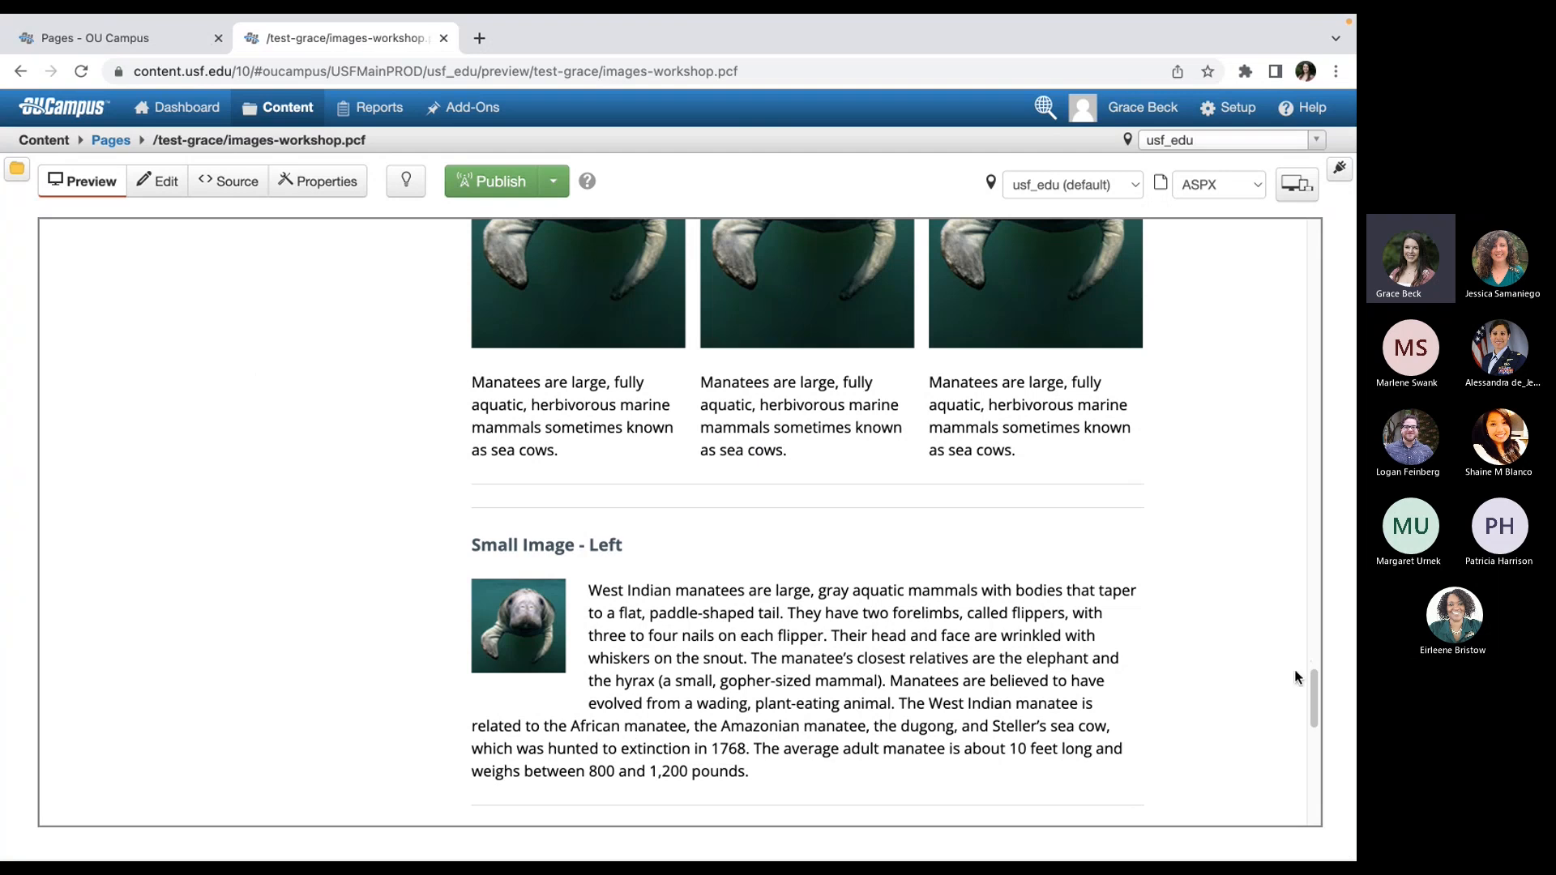
{"action": "left_click_drag", "start_coordinate": [1315, 687], "coordinate": [1309, 724]}
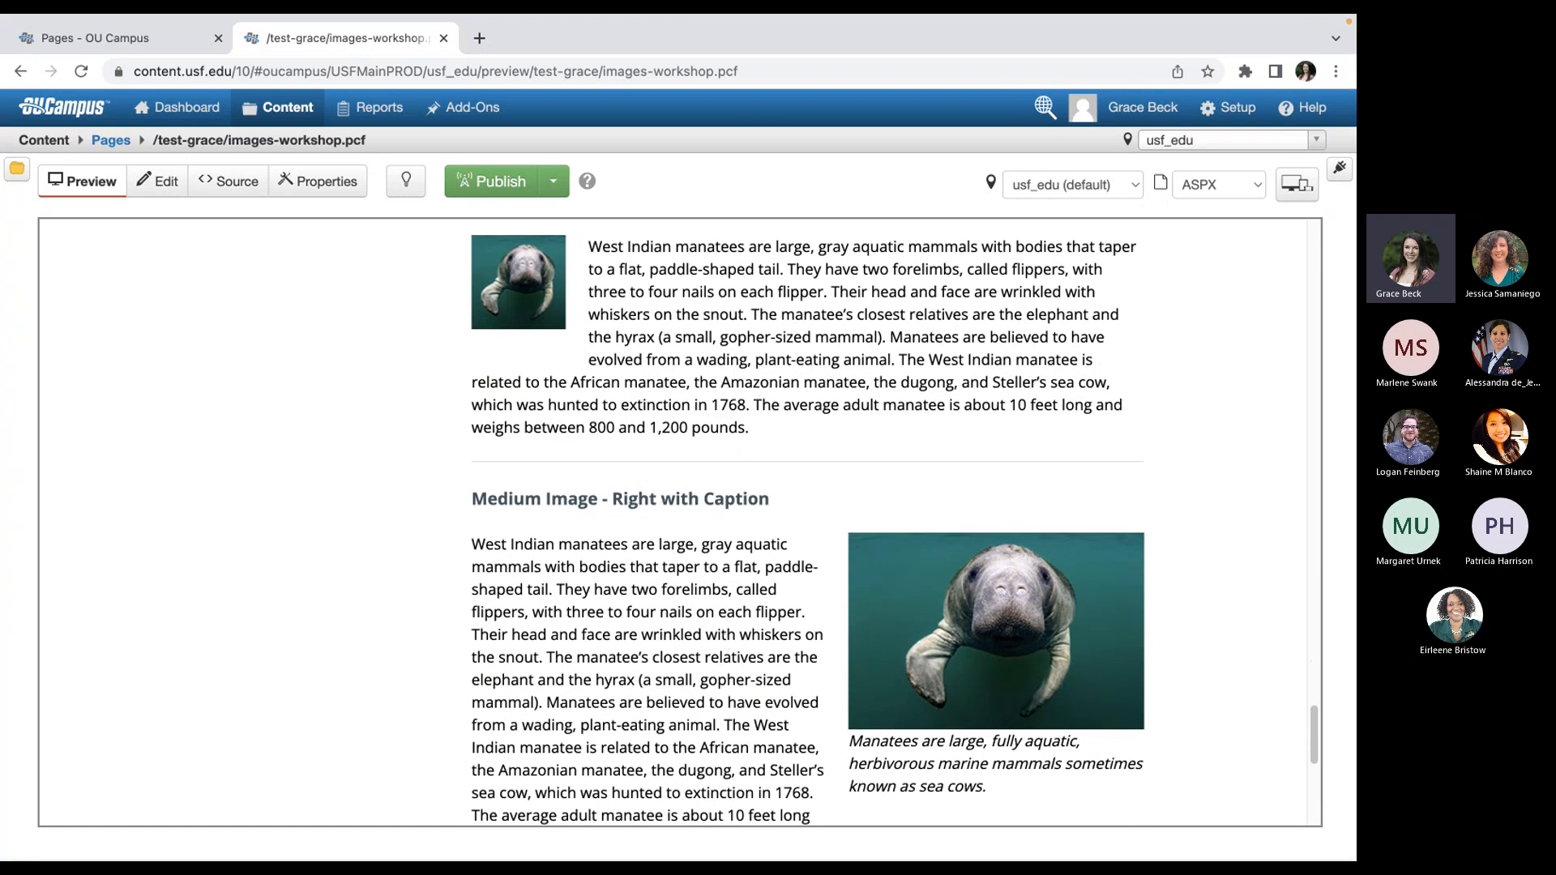
{"action": "left_click_drag", "start_coordinate": [1314, 735], "coordinate": [1314, 743]}
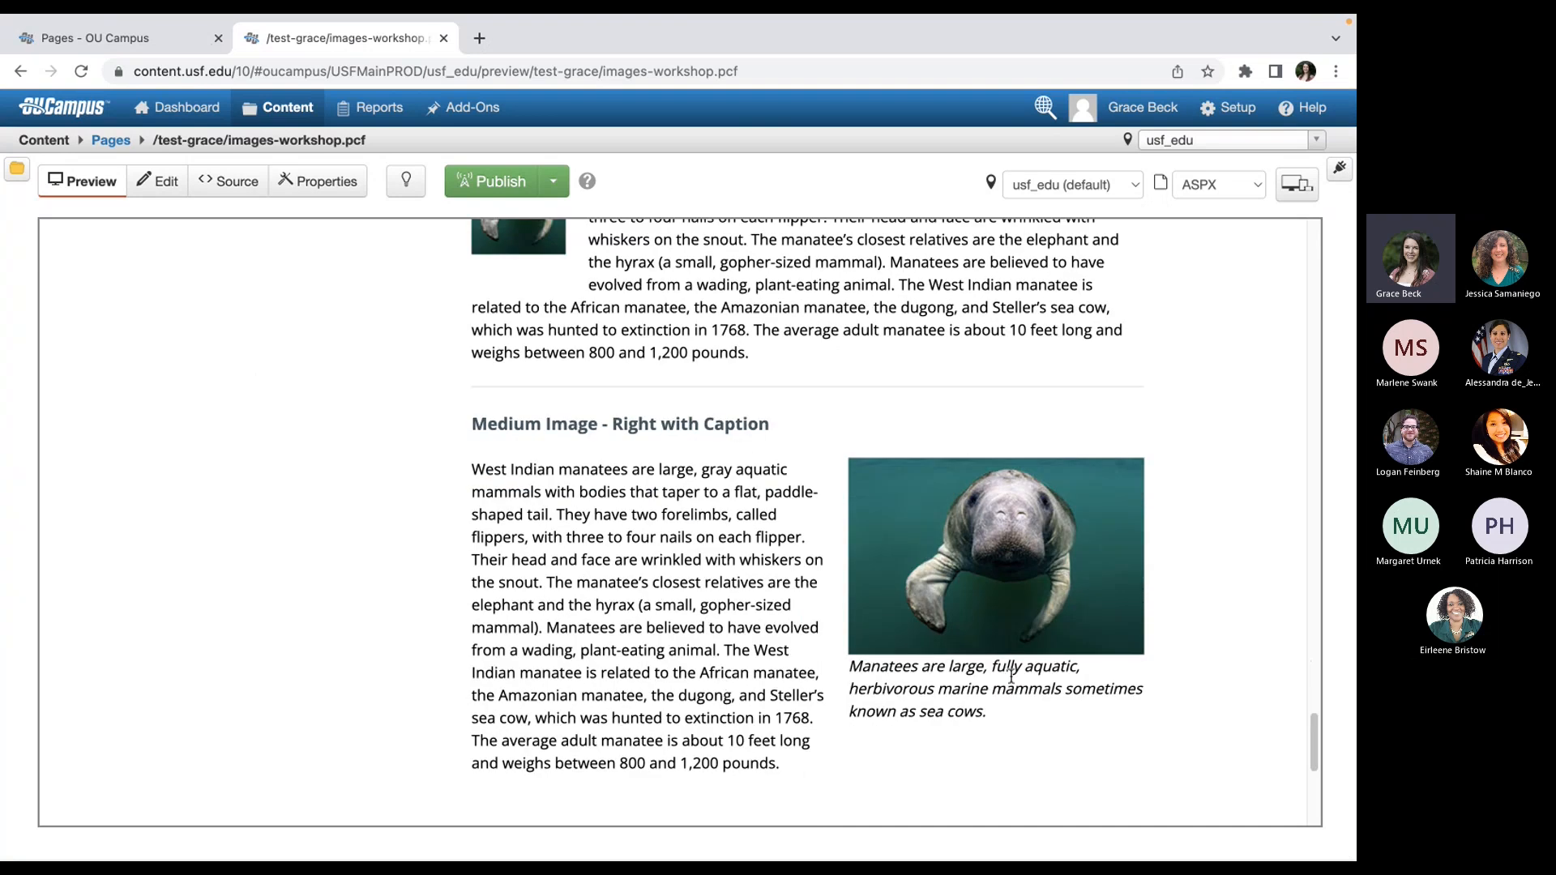
{"action": "scroll", "coordinate": [1310, 727], "scroll_direction": "up", "scroll_amount": 3}
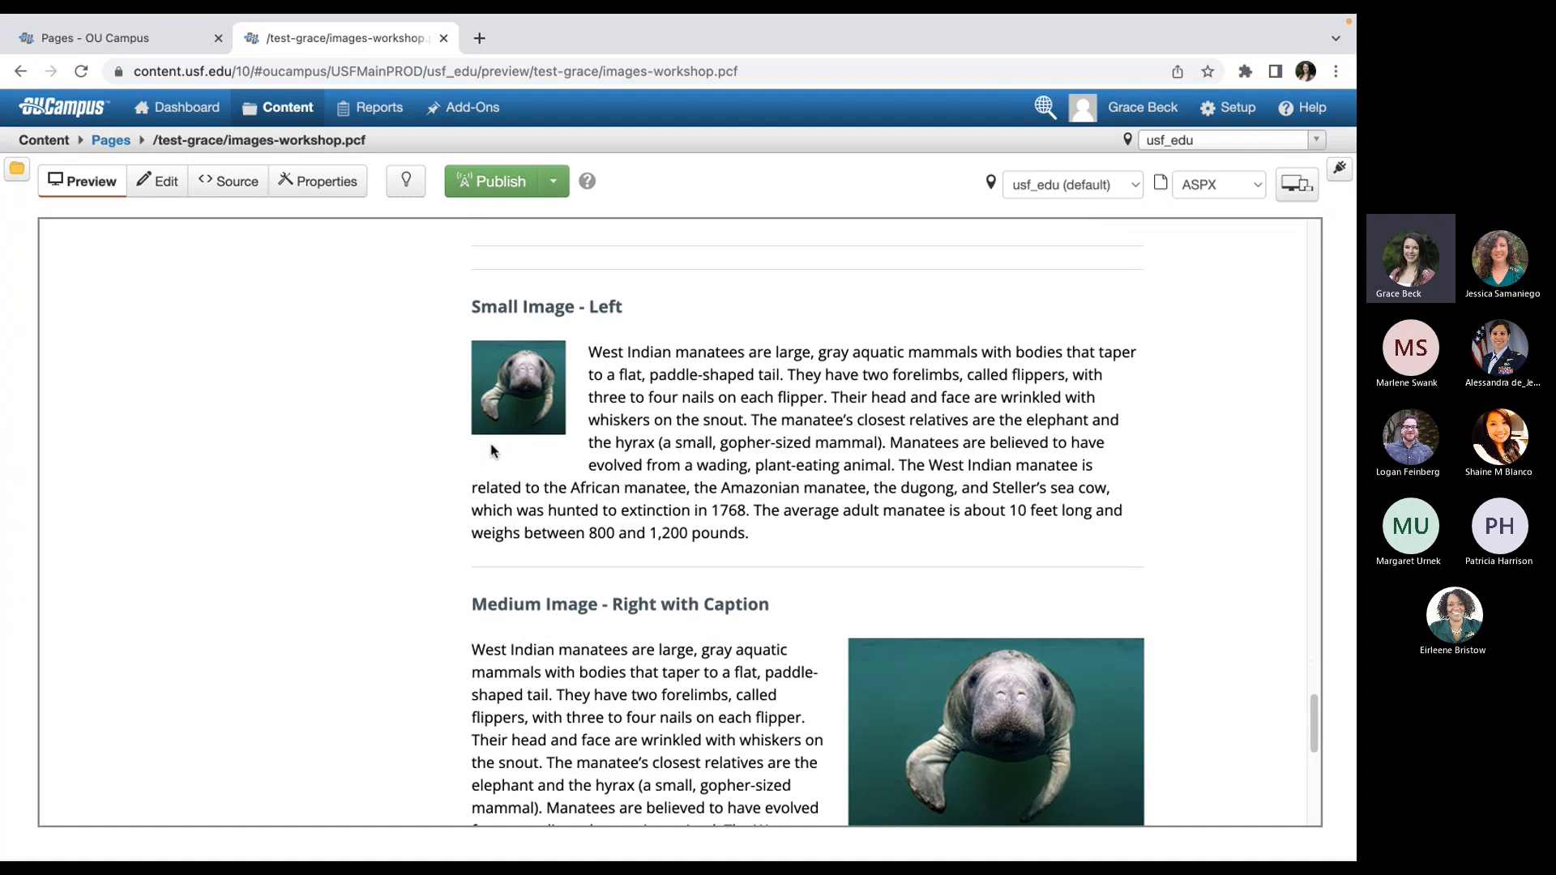
{"action": "scroll", "coordinate": [1314, 713], "scroll_direction": "up", "scroll_amount": 3}
{"action": "scroll", "coordinate": [1314, 713], "scroll_direction": "down", "scroll_amount": 5}
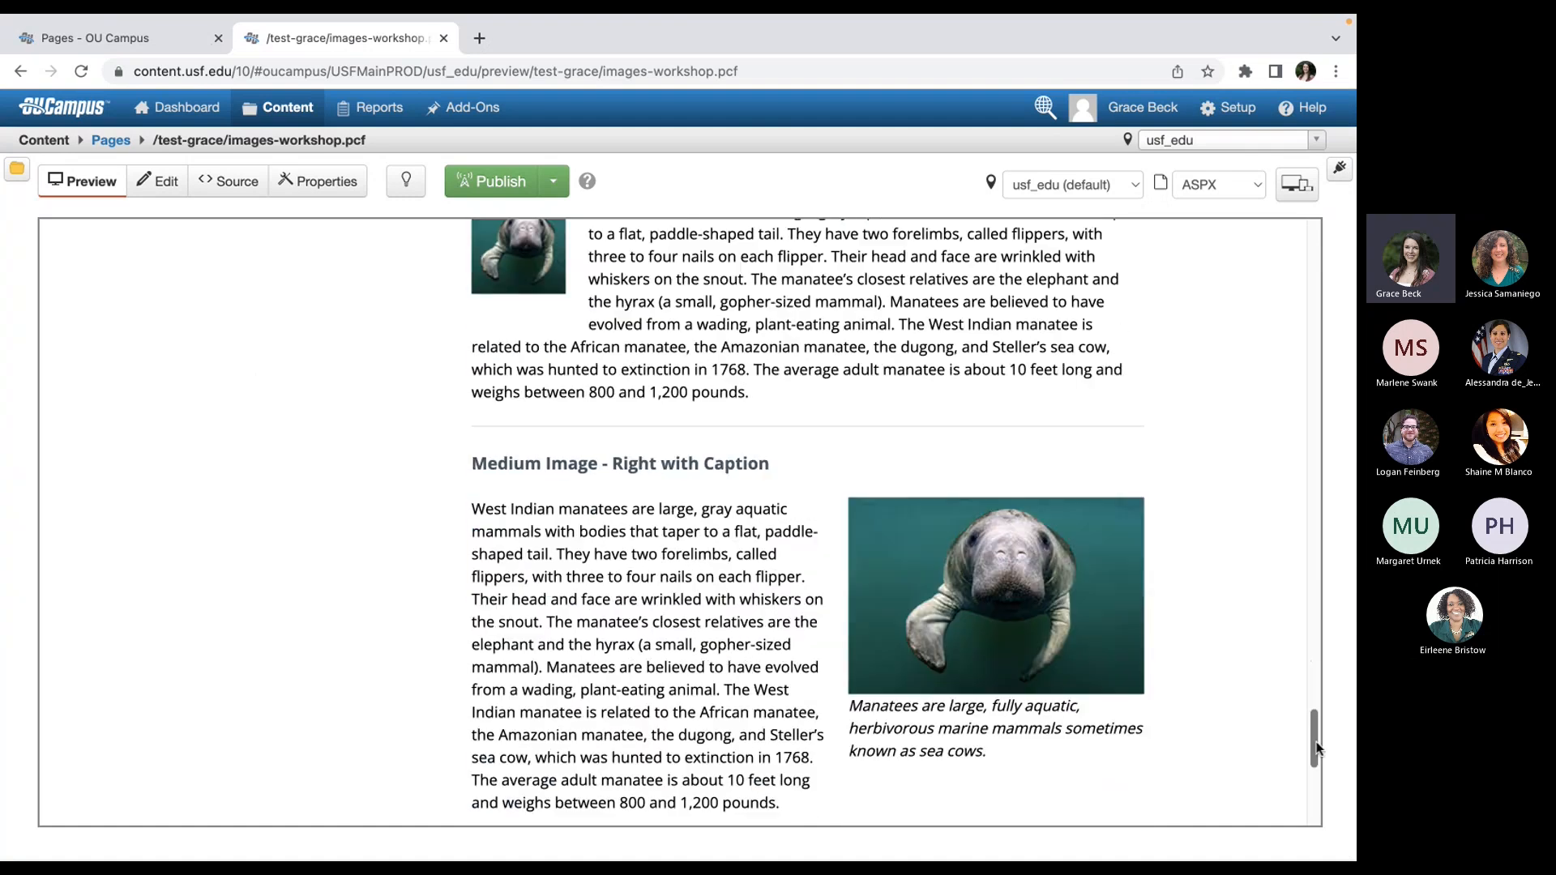
{"action": "scroll", "coordinate": [1313, 729], "scroll_direction": "up", "scroll_amount": 3}
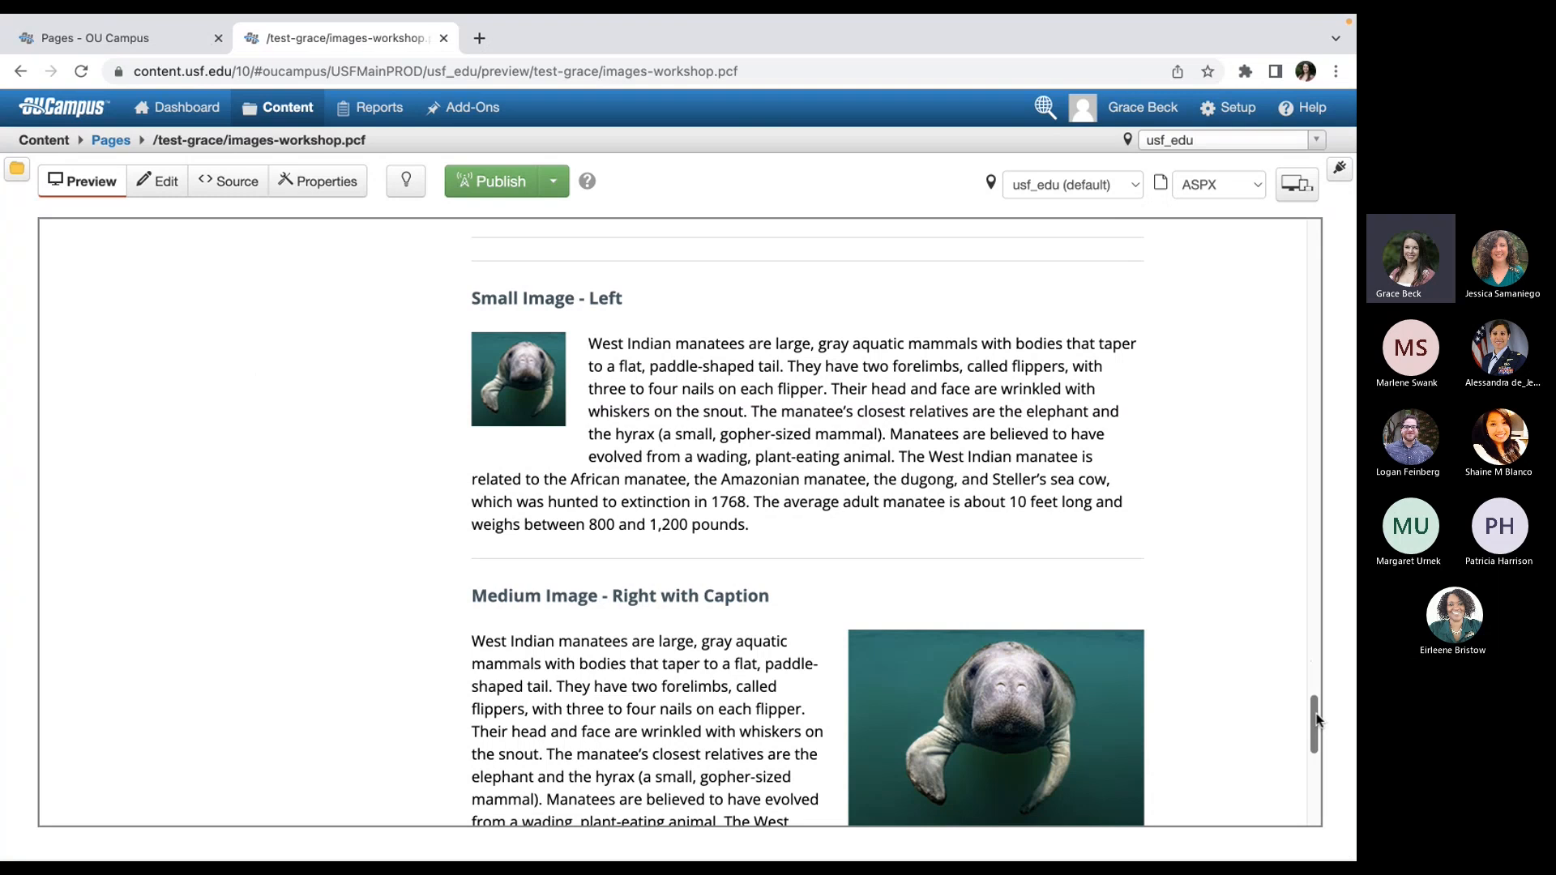
{"action": "left_click_drag", "start_coordinate": [1317, 720], "coordinate": [1283, 246]}
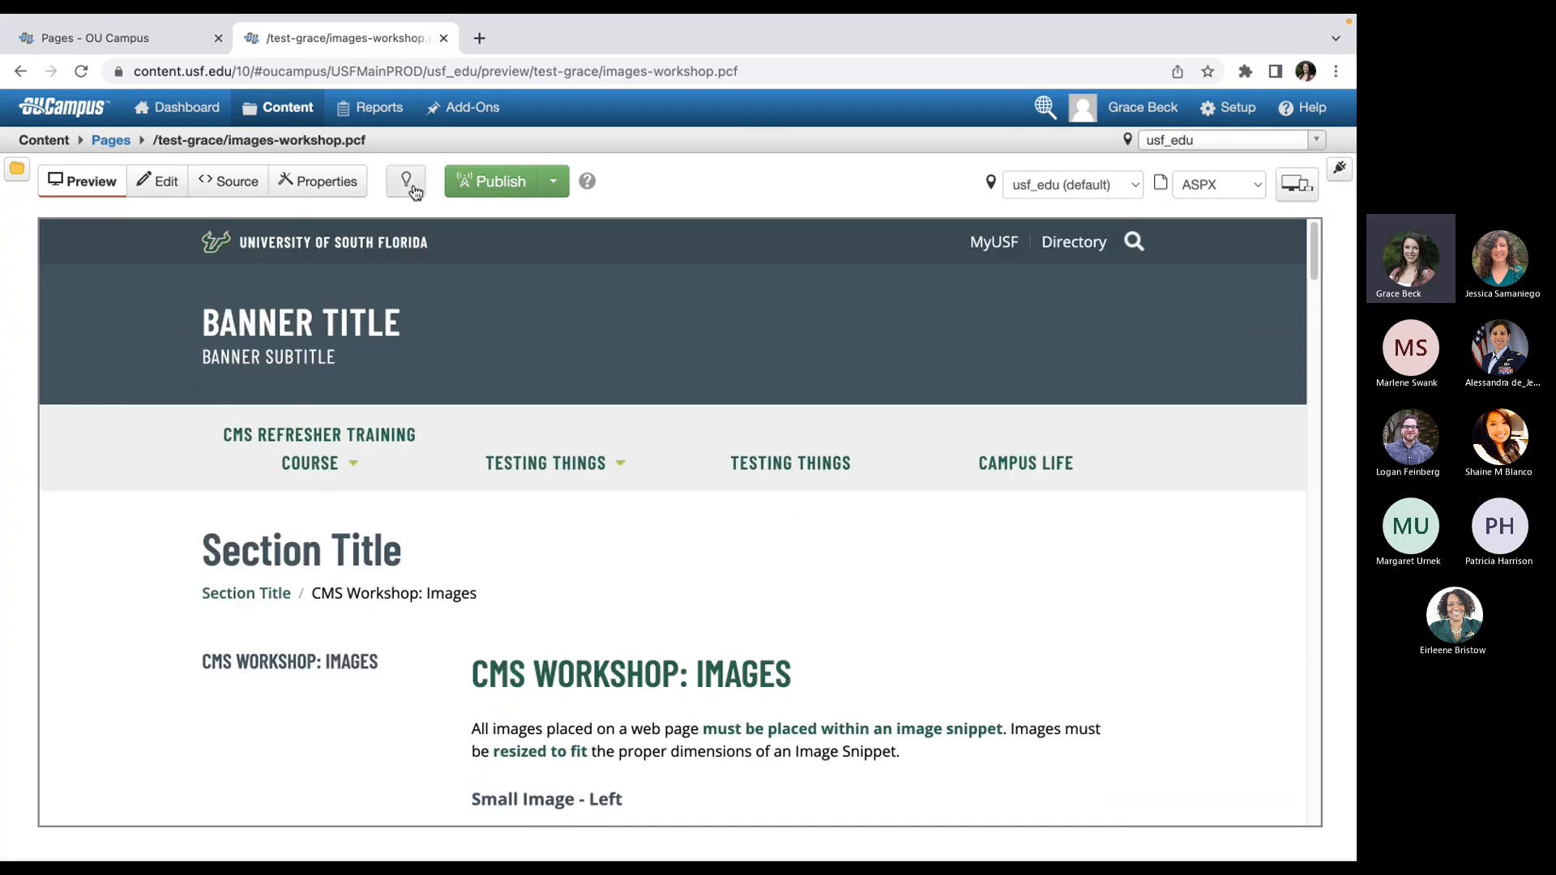
- Check out images-workshop.pcf and open its main content region for editing
{"action": "left_click", "coordinate": [414, 191]}
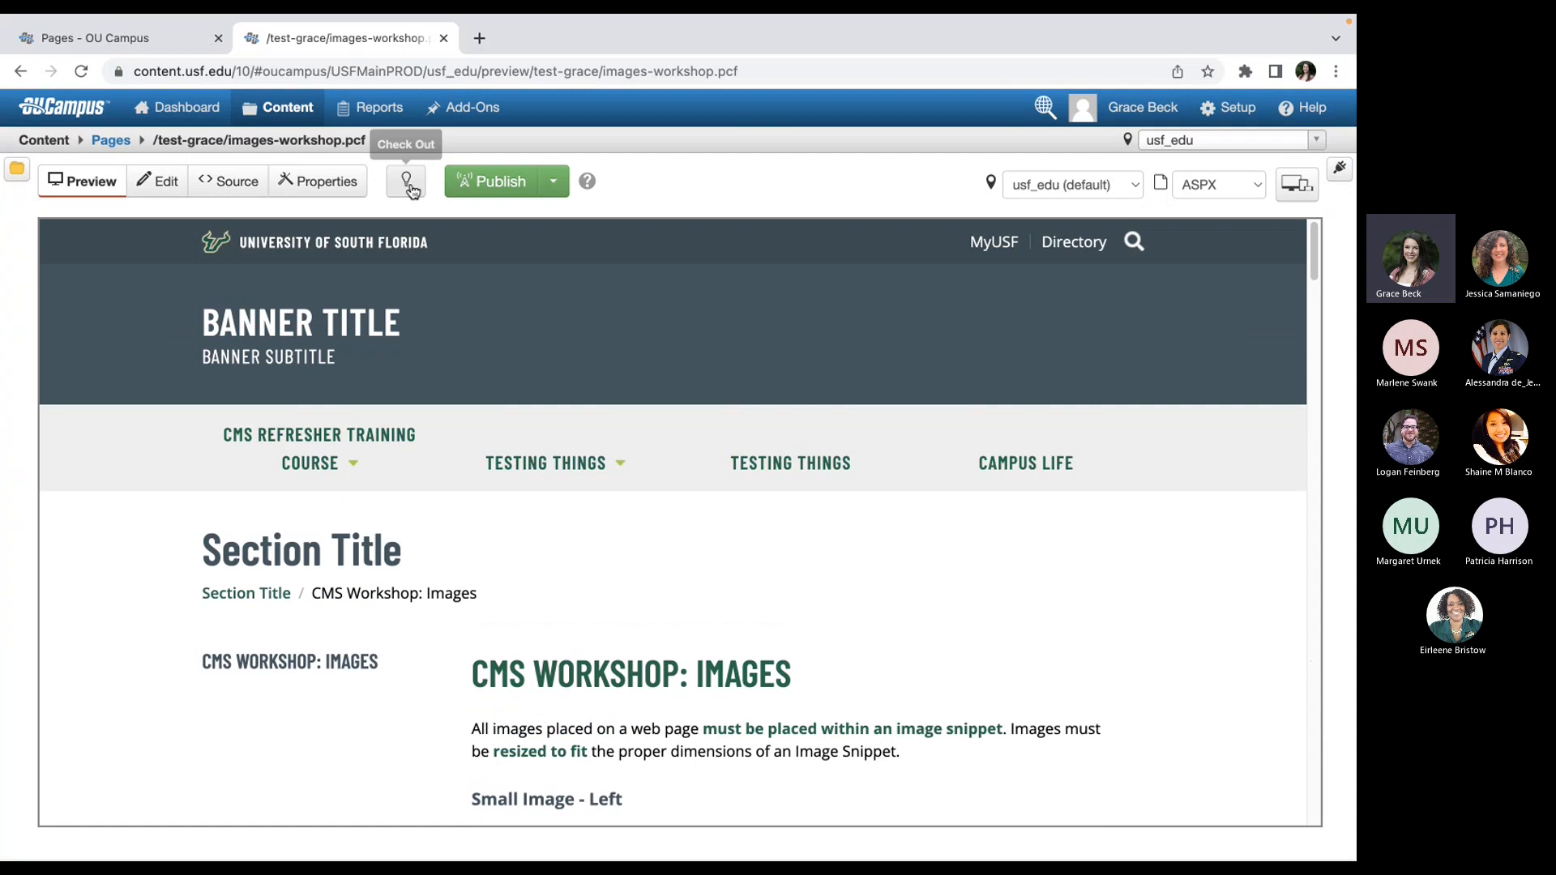
{"action": "left_click", "coordinate": [147, 183]}
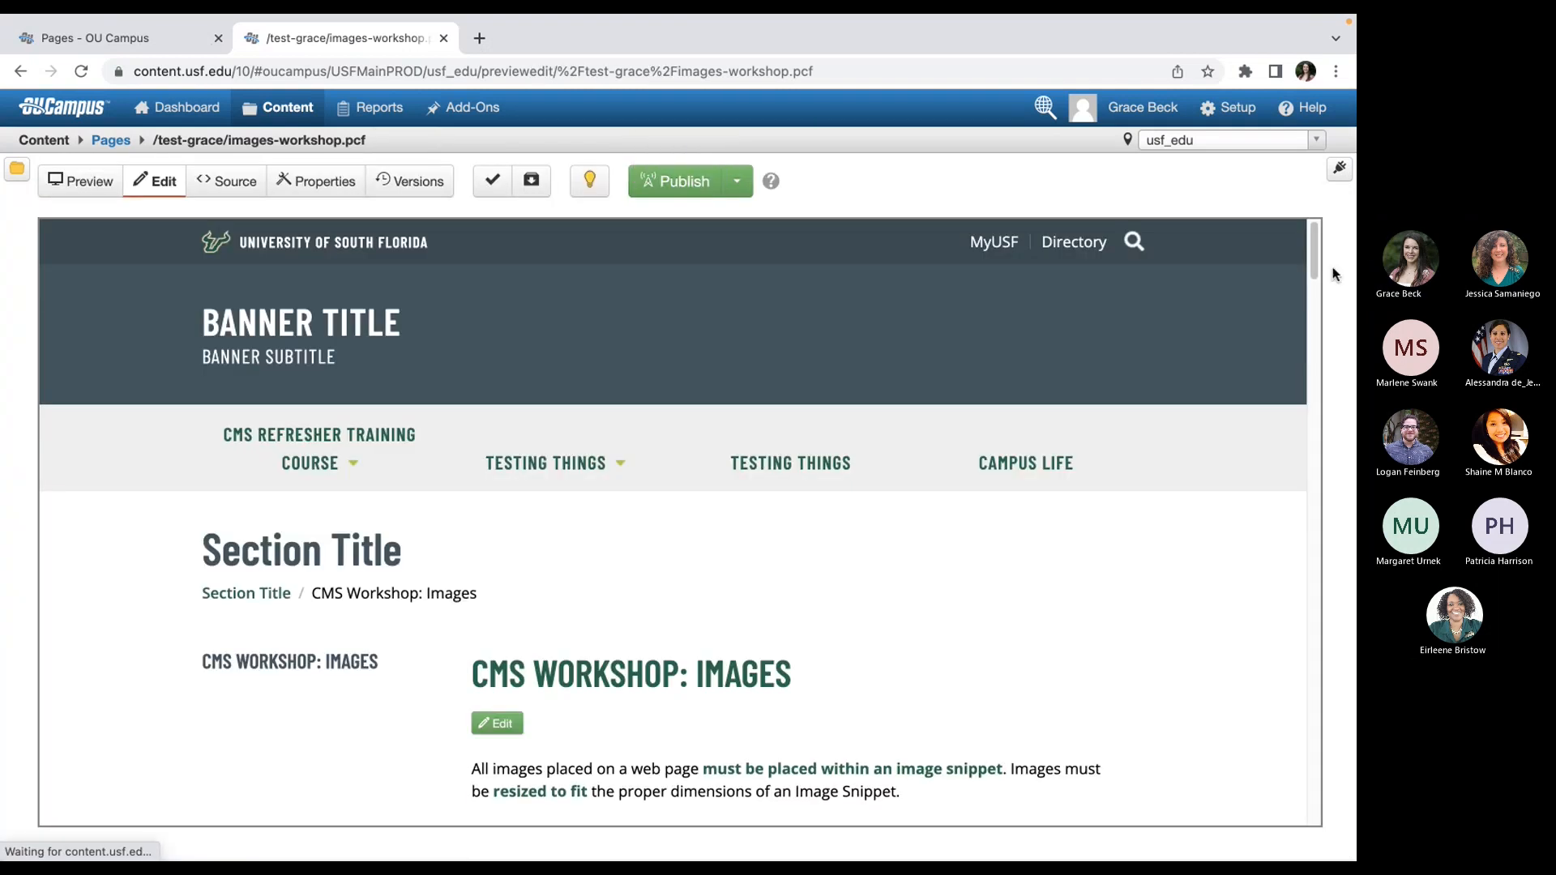
{"action": "left_click_drag", "start_coordinate": [1315, 257], "coordinate": [1308, 294]}
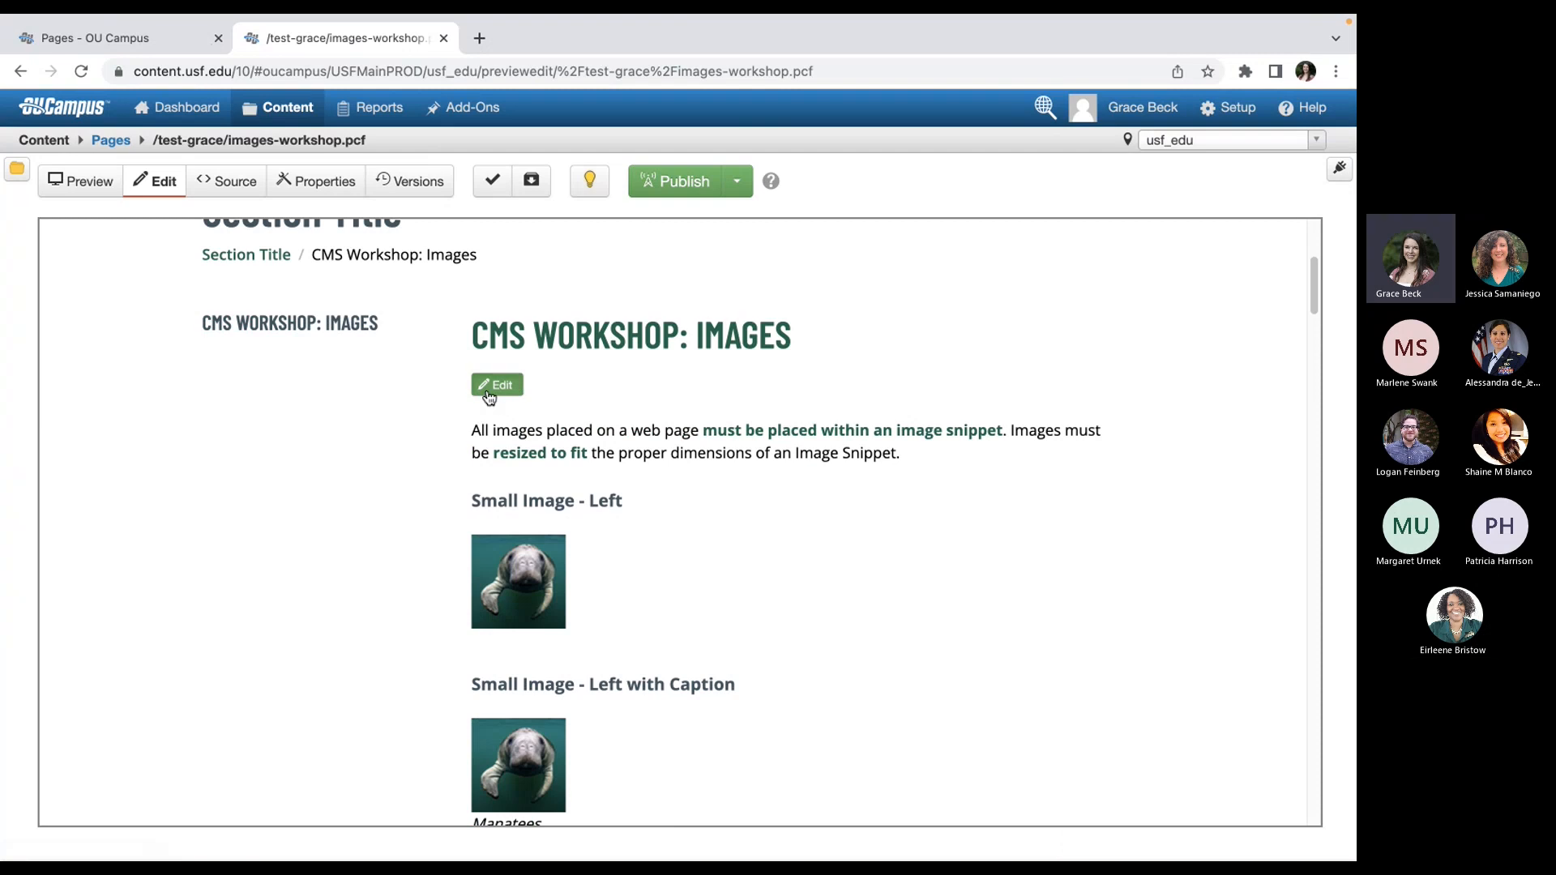
{"action": "left_click", "coordinate": [497, 392]}
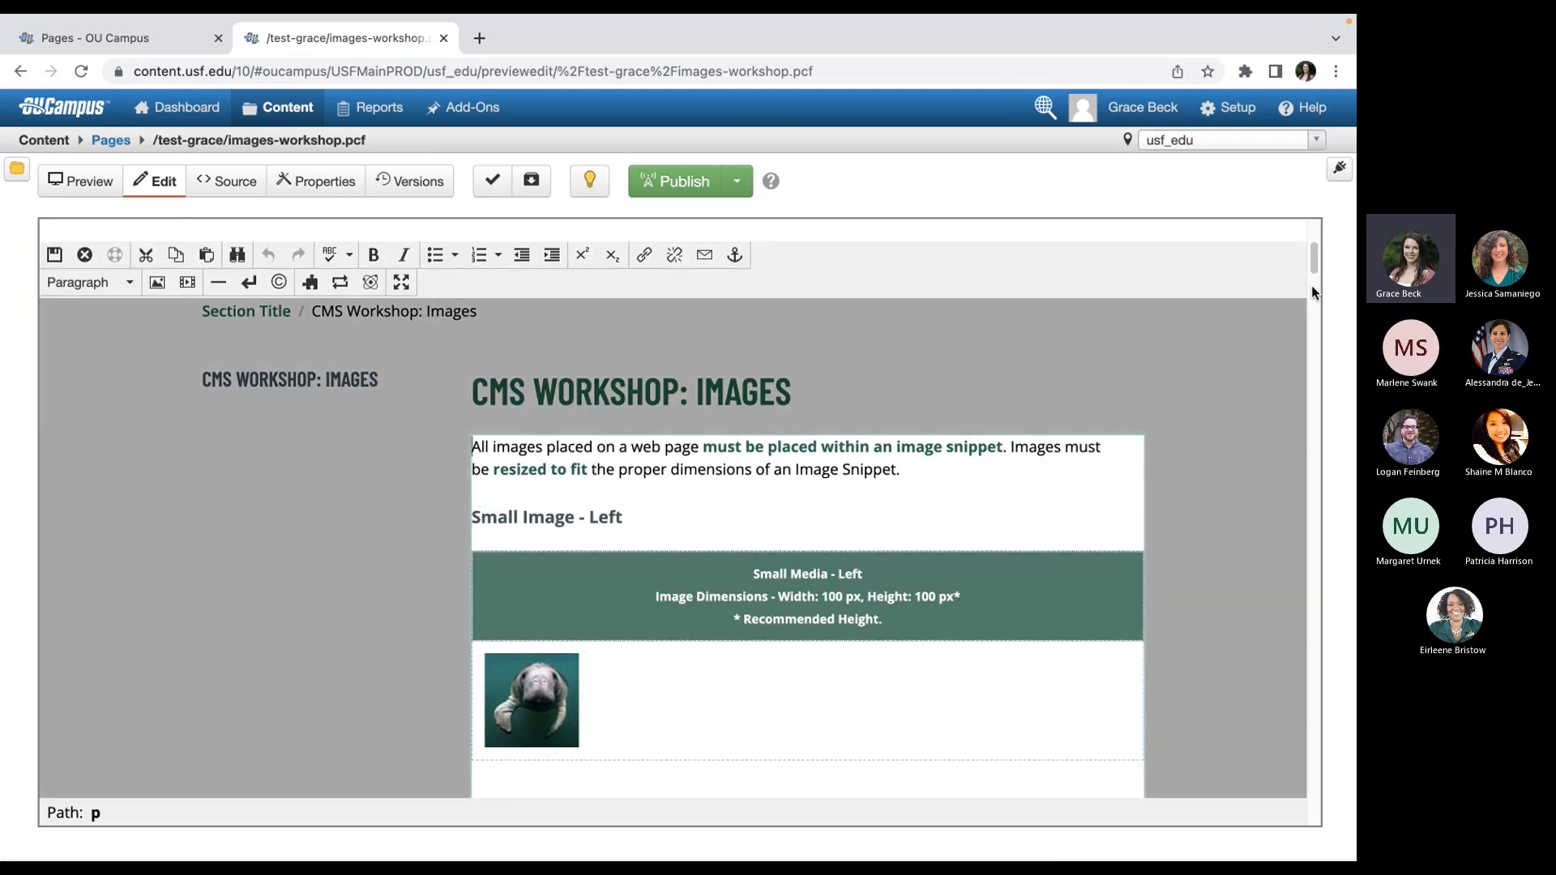
- Insert a horizontal line after the last West Indian manatees paragraph and add blank paragraphs below it
{"action": "left_click_drag", "start_coordinate": [1316, 269], "coordinate": [1314, 791]}
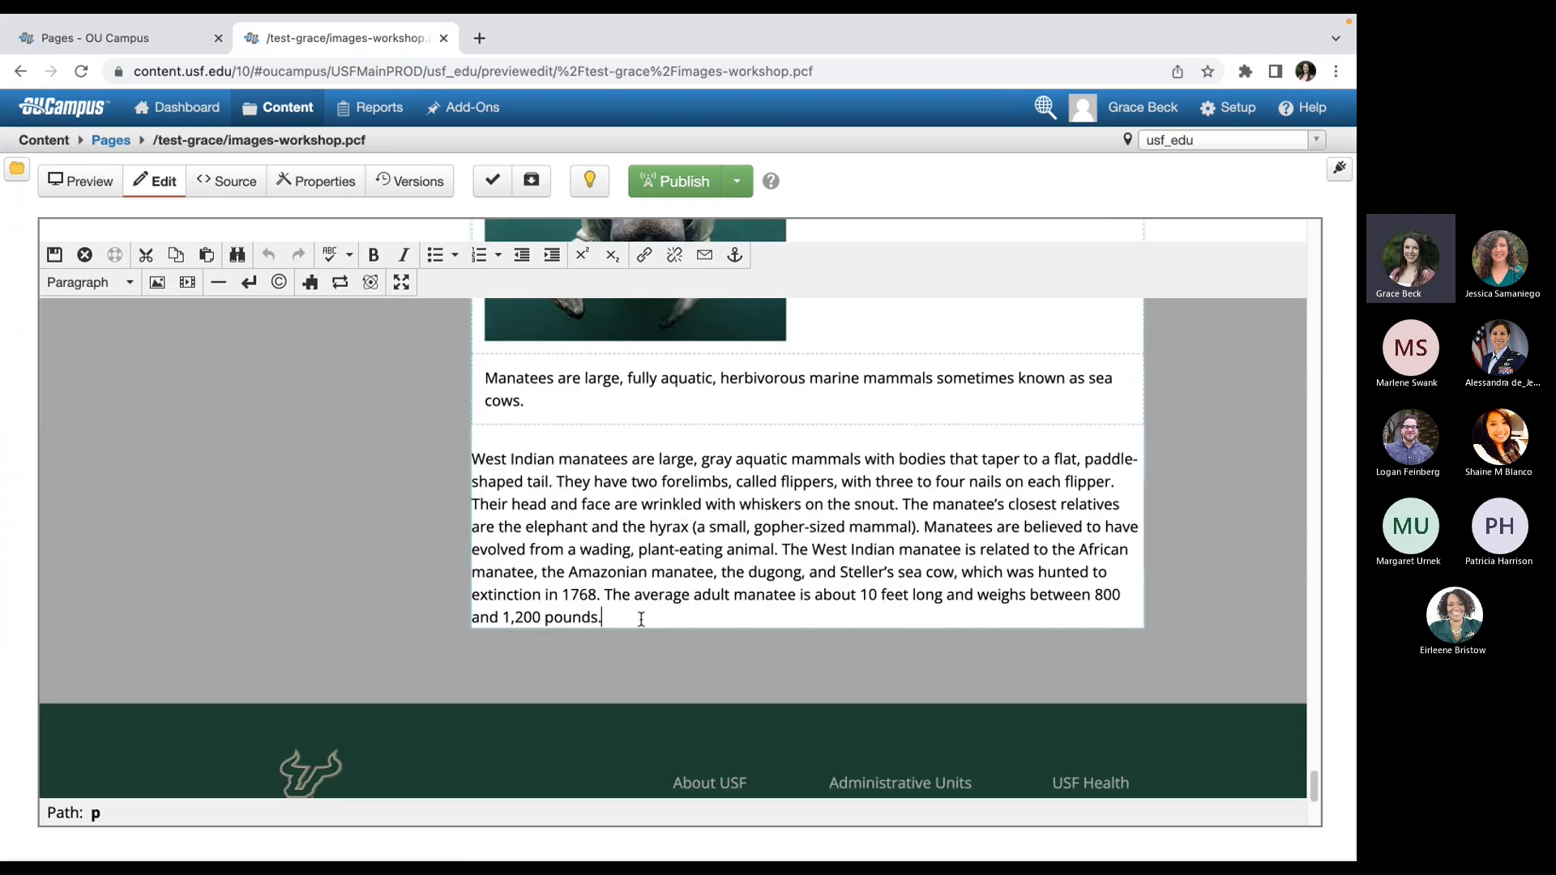
{"action": "left_click", "coordinate": [215, 285]}
{"action": "key", "text": "Return"}
{"action": "key", "text": "Return"}
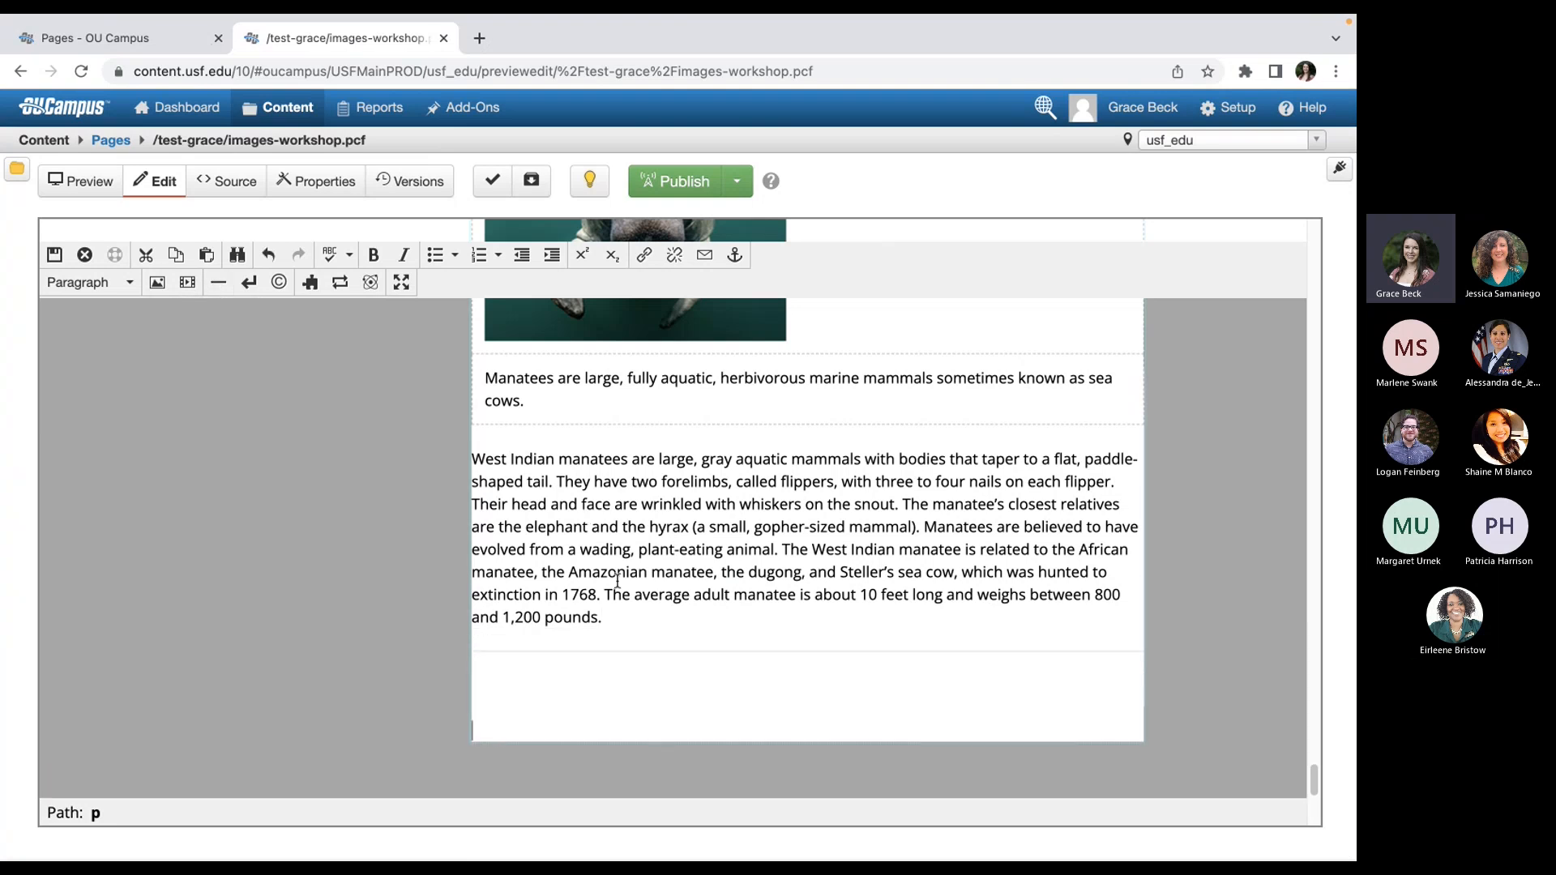
- Insert the Image Grid snippet into the blank paragraph below the horizontal line
{"action": "left_click", "coordinate": [310, 284]}
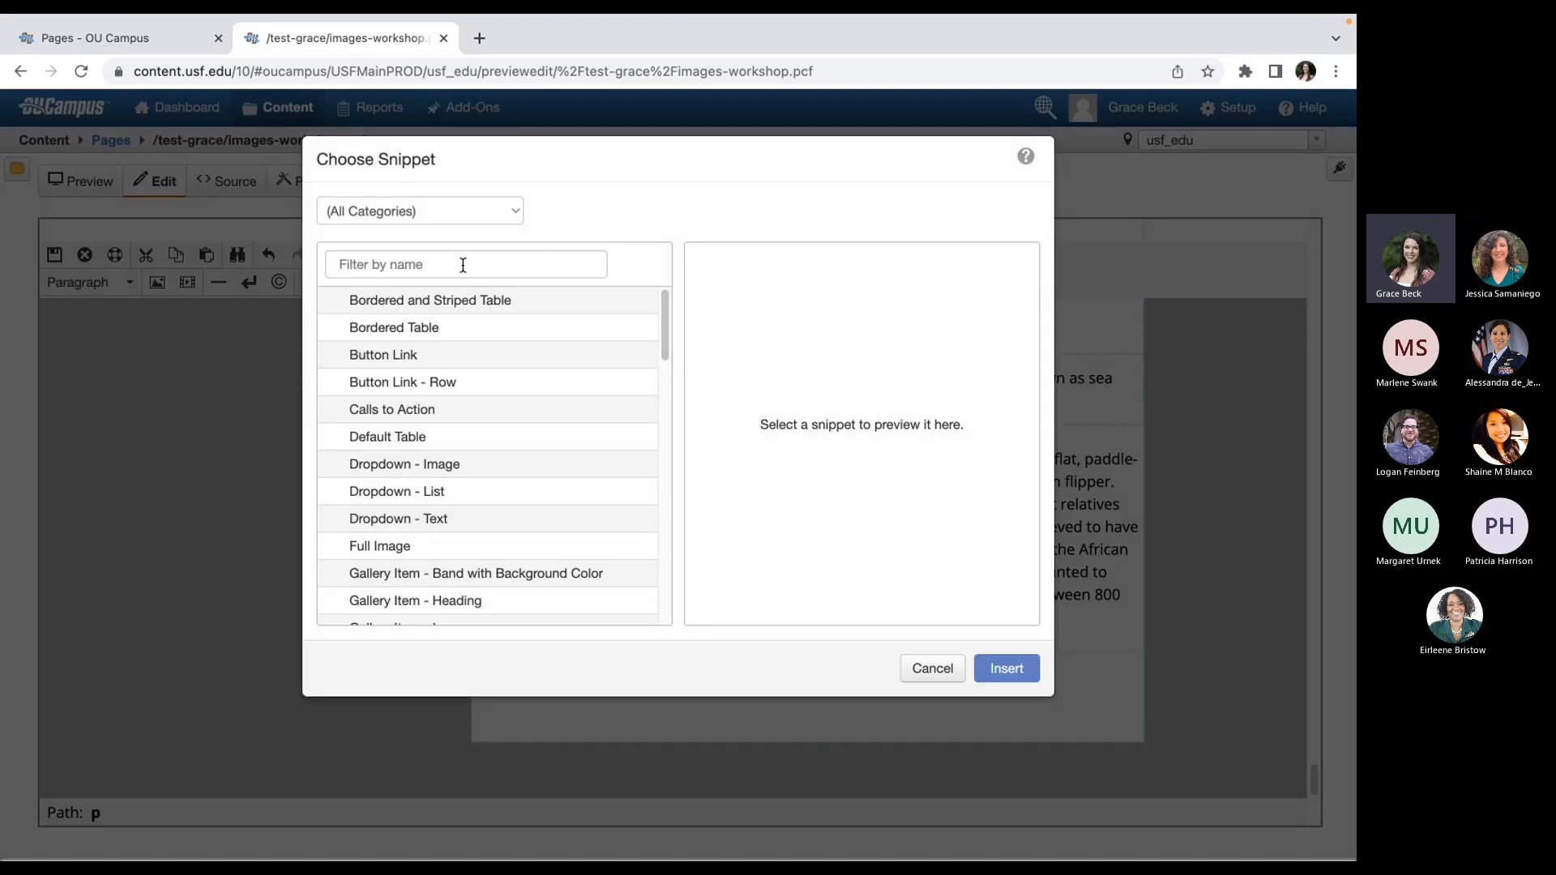
{"action": "left_click", "coordinate": [463, 265]}
{"action": "type", "text": "image gri"}
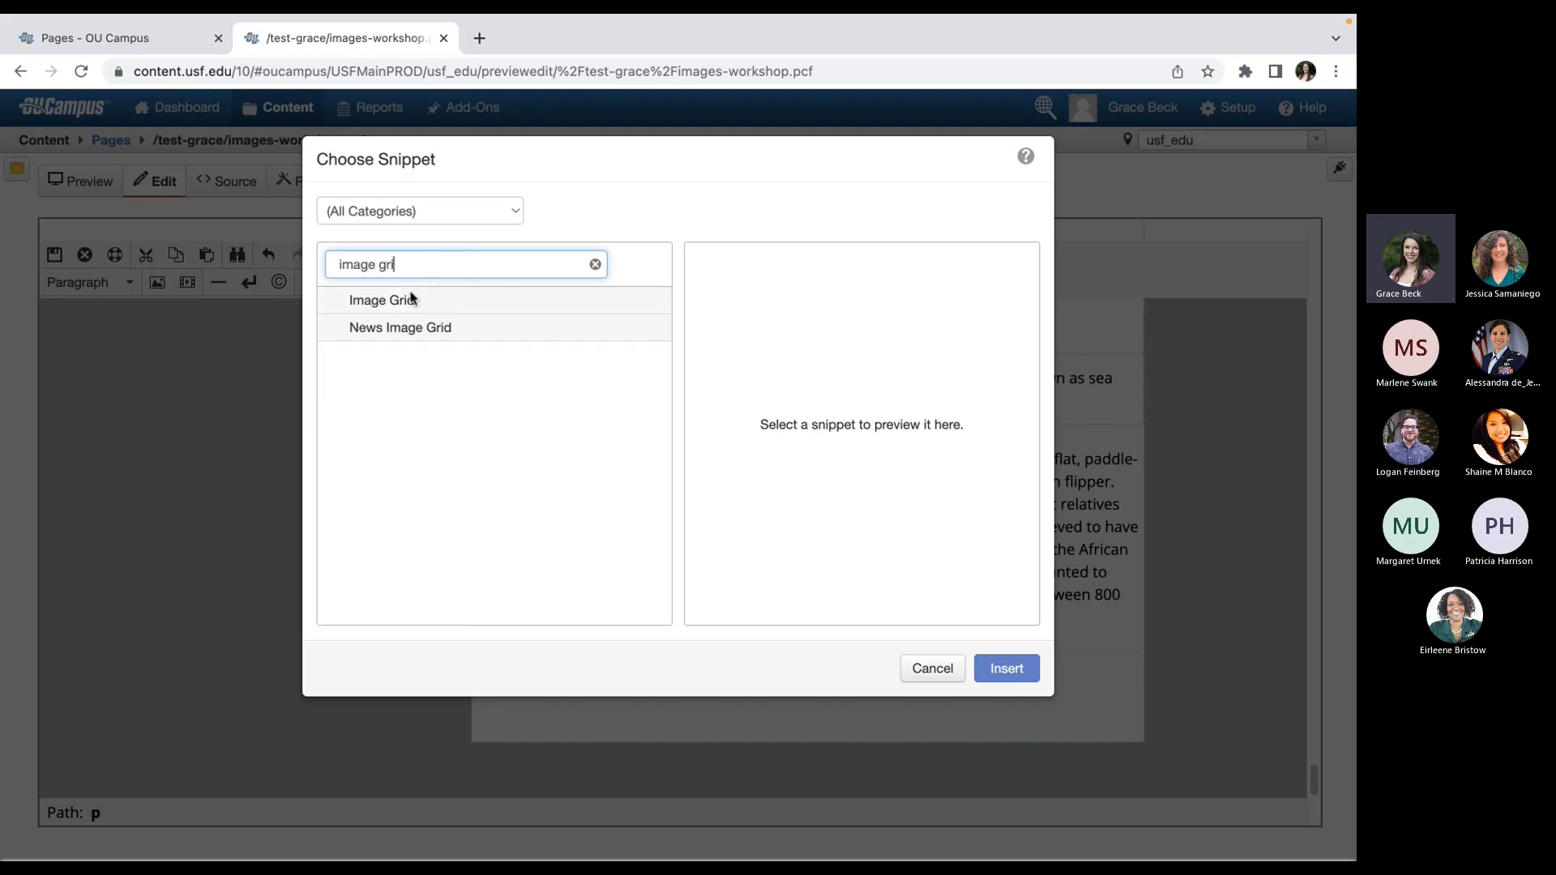
{"action": "left_click", "coordinate": [381, 302]}
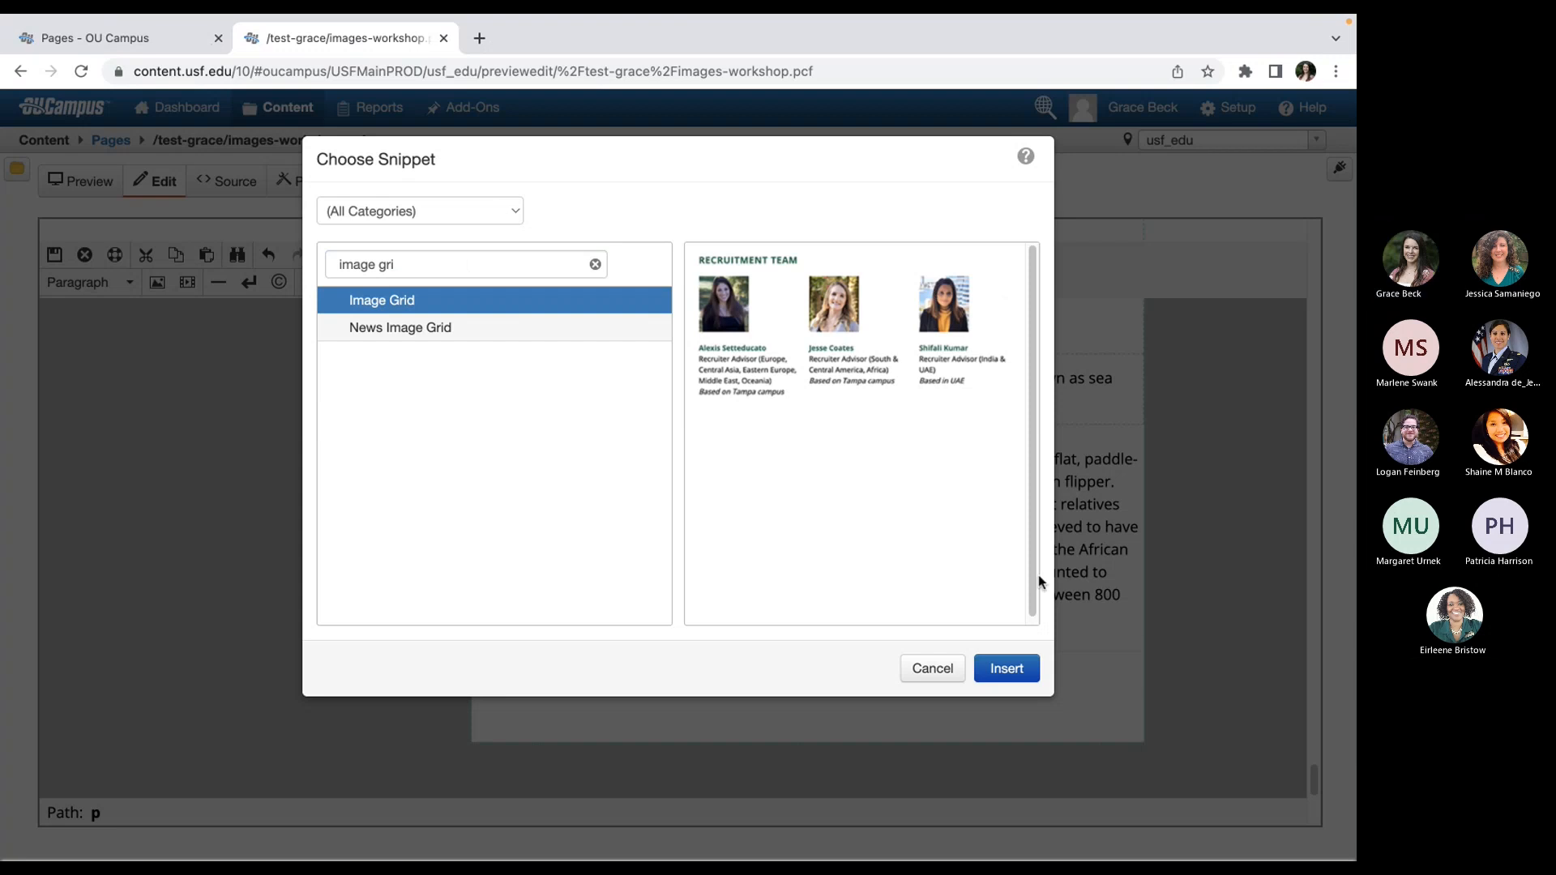
{"action": "left_click", "coordinate": [1005, 669]}
{"action": "scroll", "coordinate": [920, 381], "scroll_direction": "down", "scroll_amount": 3}
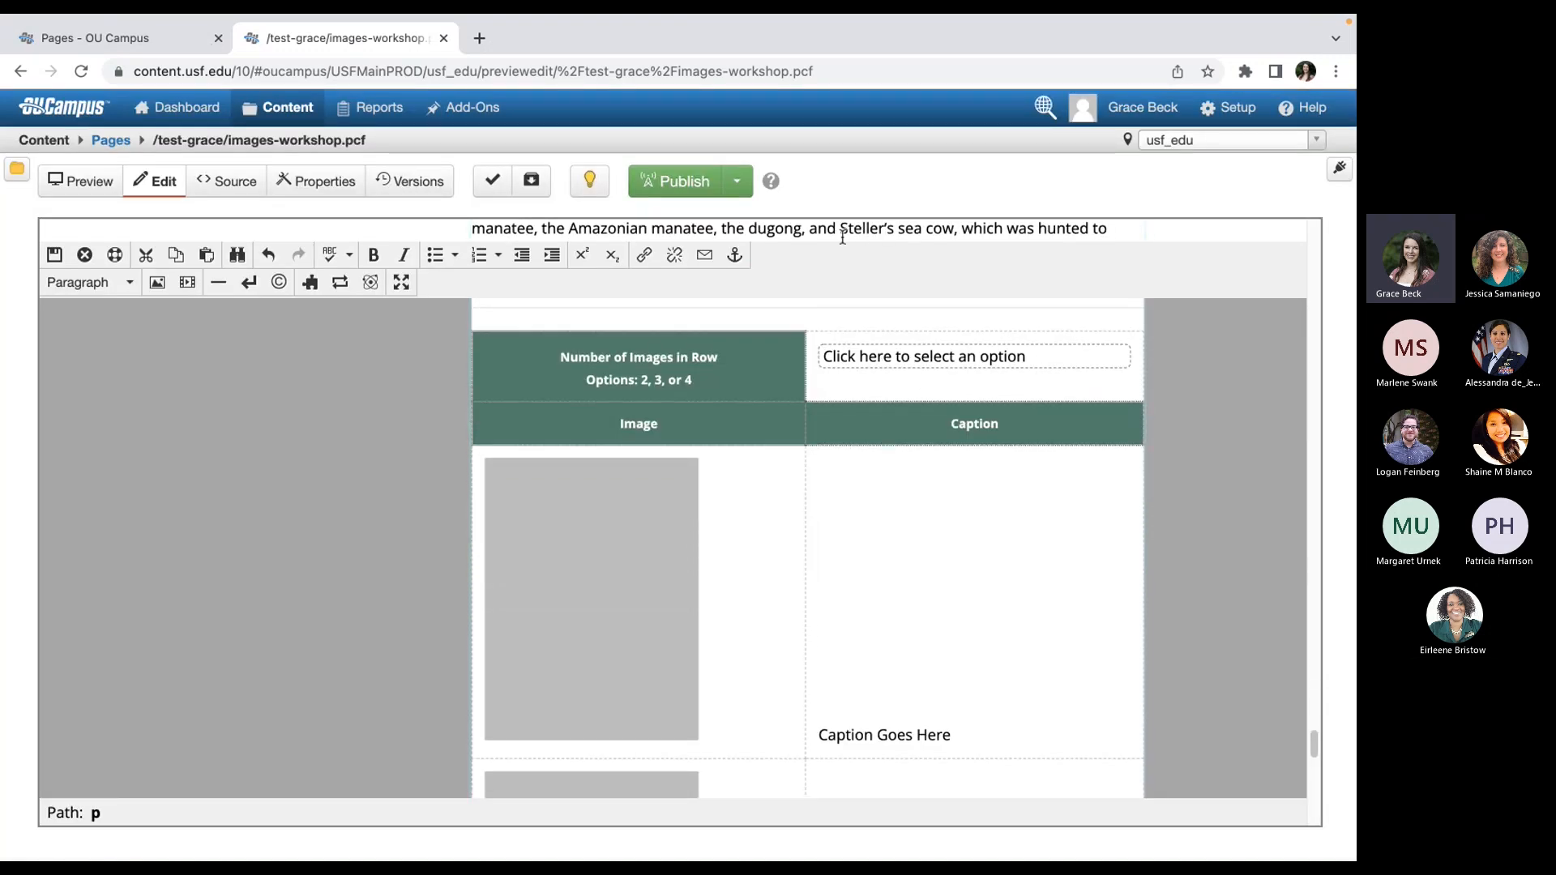
- Set the Image Grid's number of images in row to 2
{"action": "left_click", "coordinate": [950, 354]}
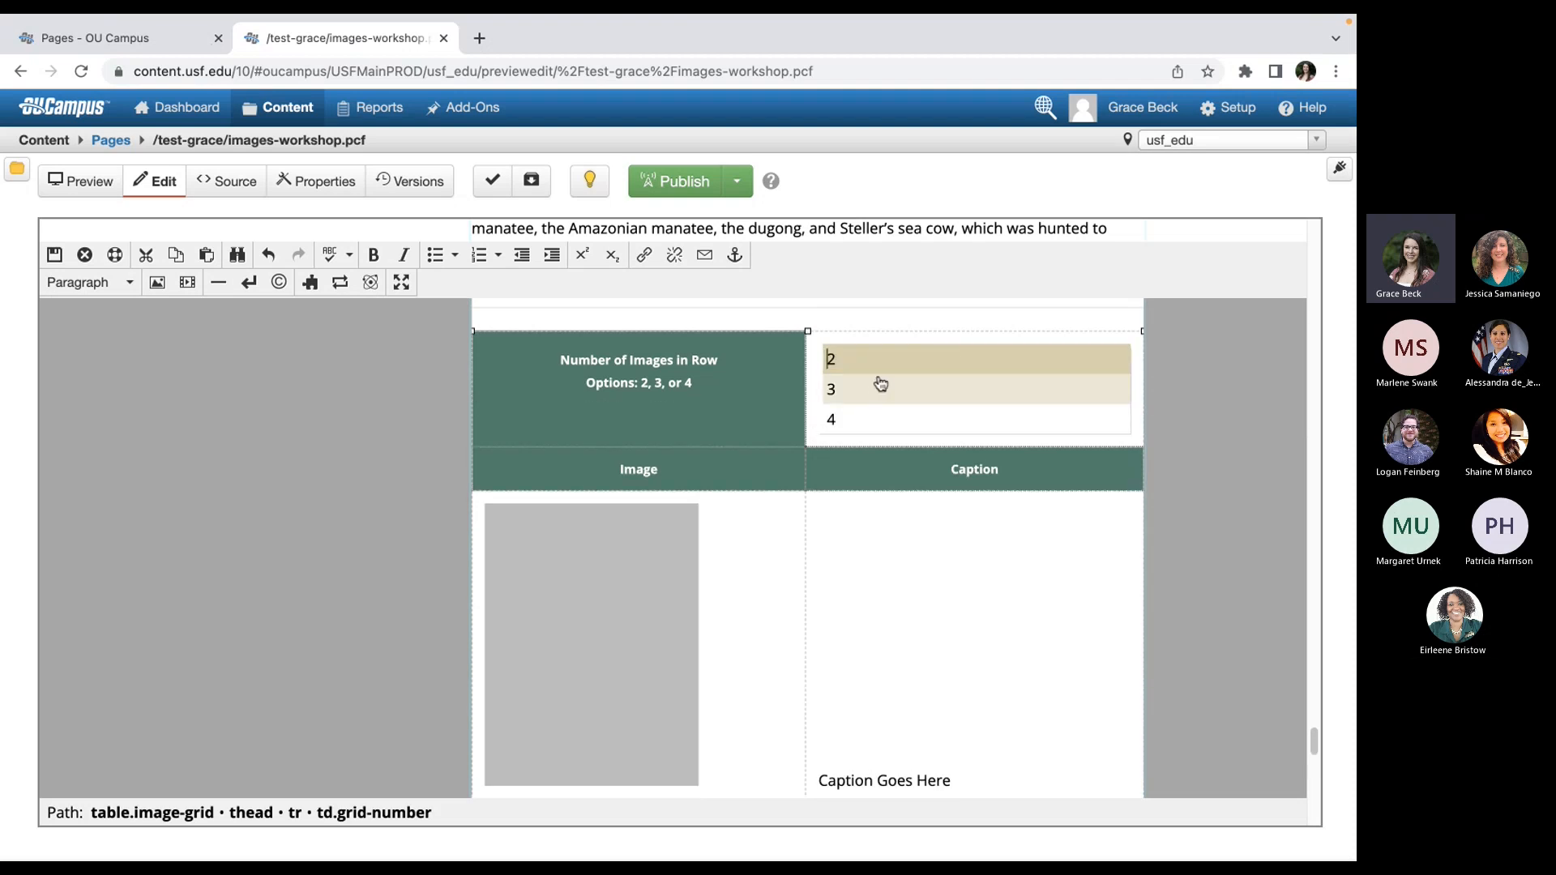
{"action": "left_click", "coordinate": [865, 419]}
{"action": "scroll", "coordinate": [973, 535], "scroll_direction": "down", "scroll_amount": 5}
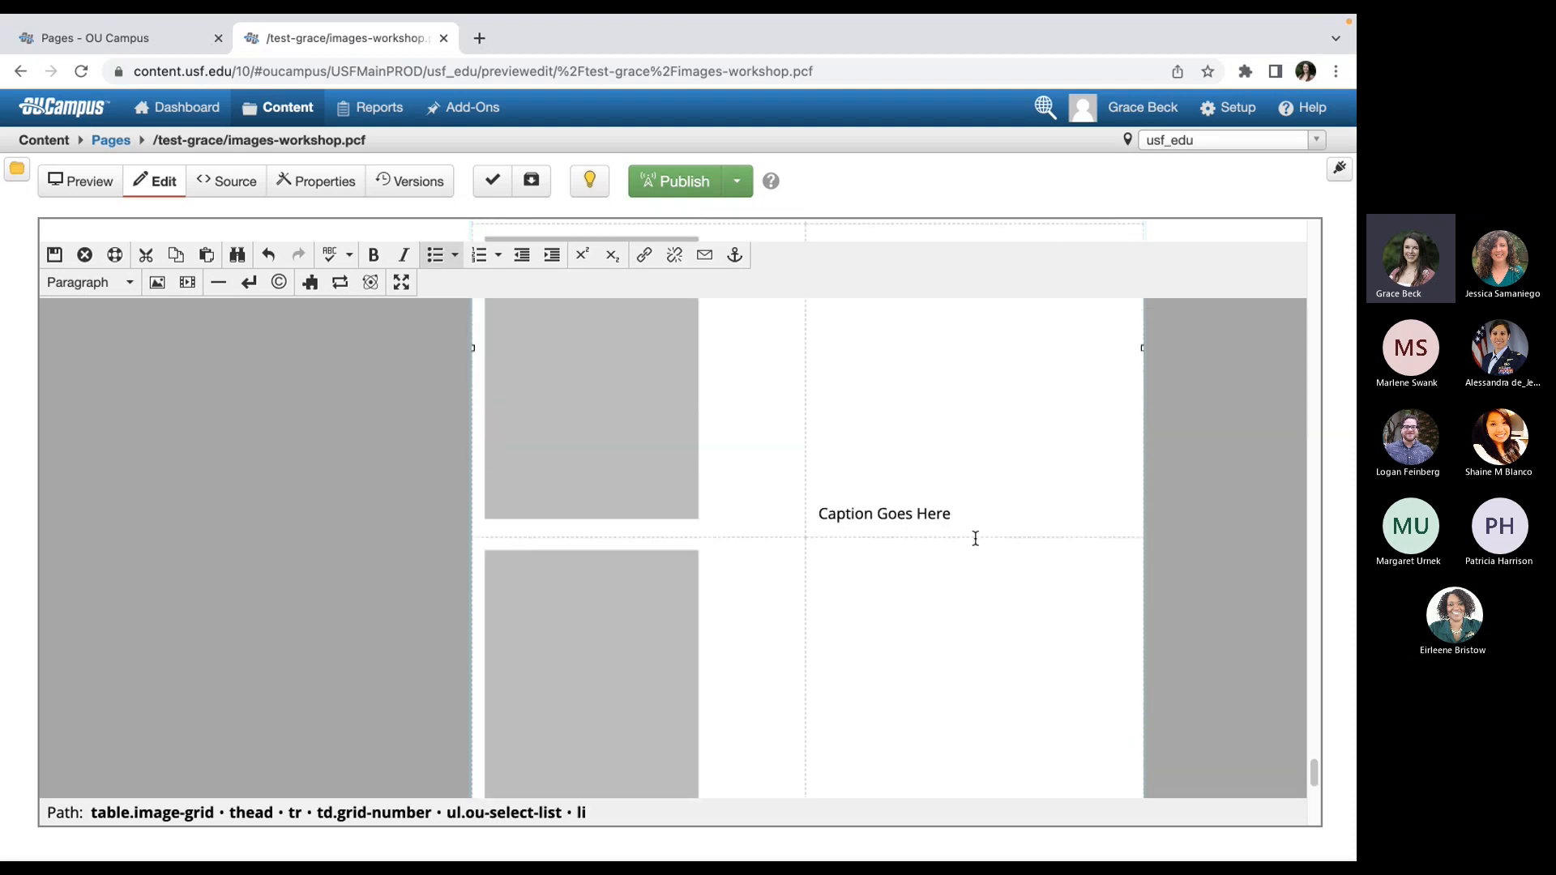
{"action": "scroll", "coordinate": [976, 539], "scroll_direction": "up", "scroll_amount": 10}
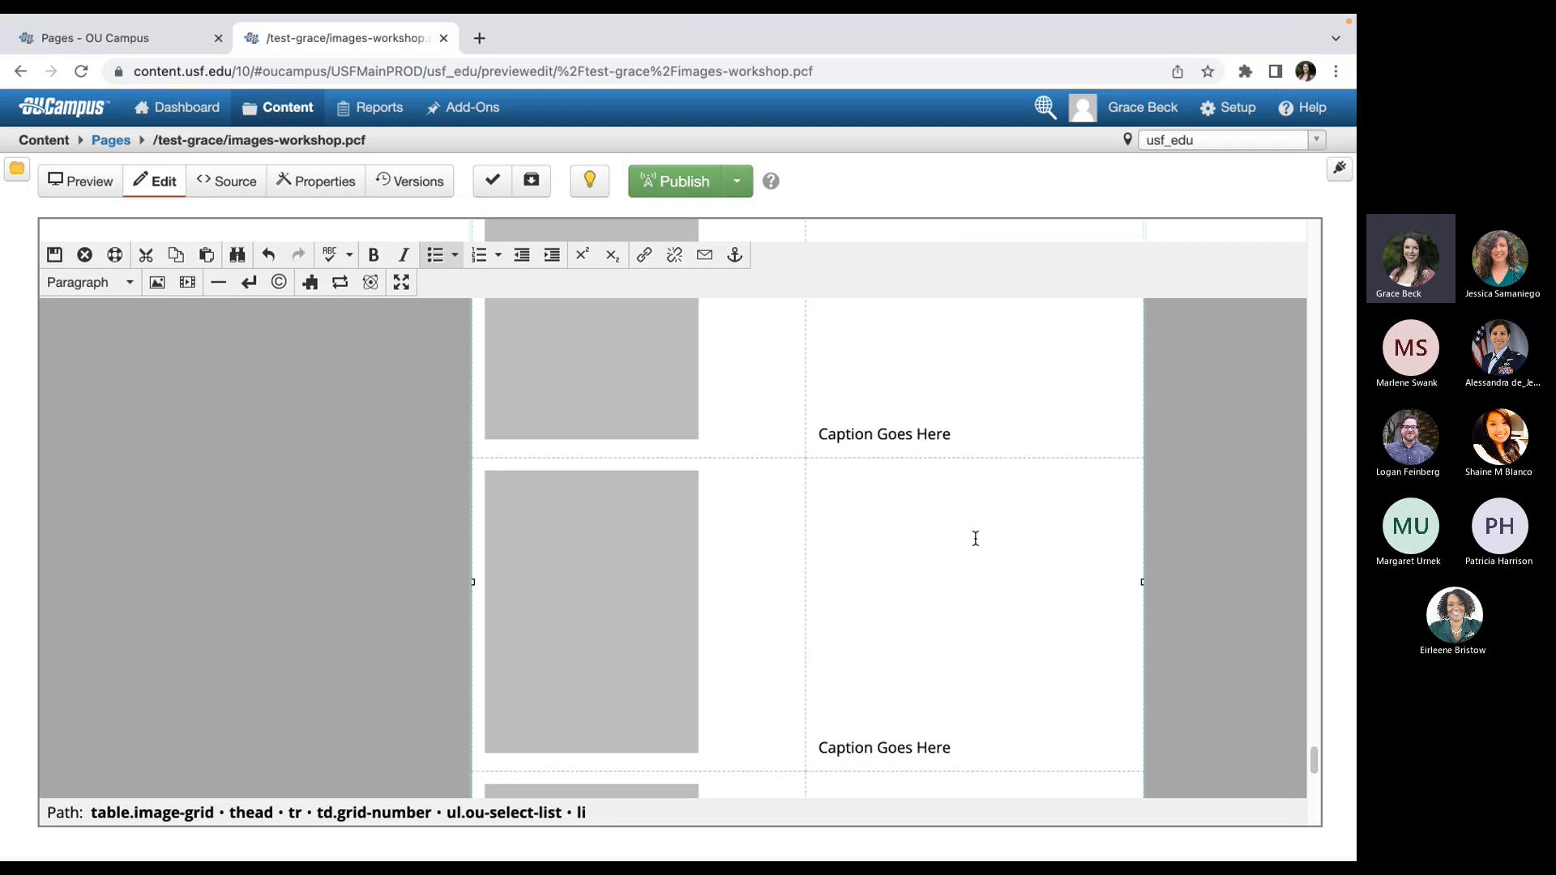
{"action": "left_click", "coordinate": [903, 408]}
{"action": "left_click", "coordinate": [897, 410]}
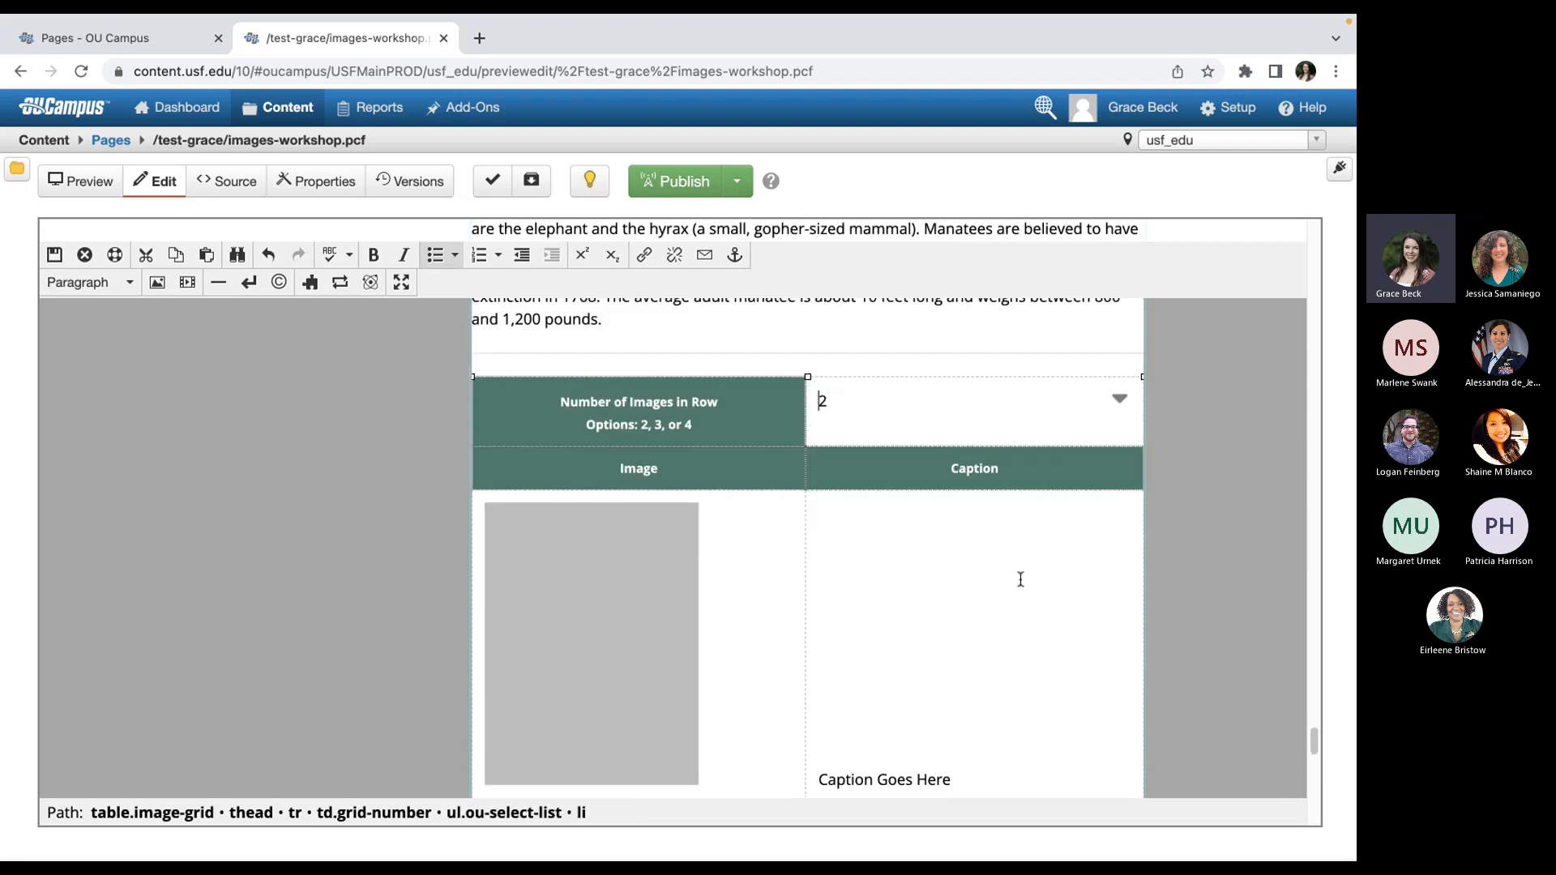
- Delete the last placeholder image row from the Image Grid table
{"action": "scroll", "coordinate": [1018, 584], "scroll_direction": "down", "scroll_amount": 1}
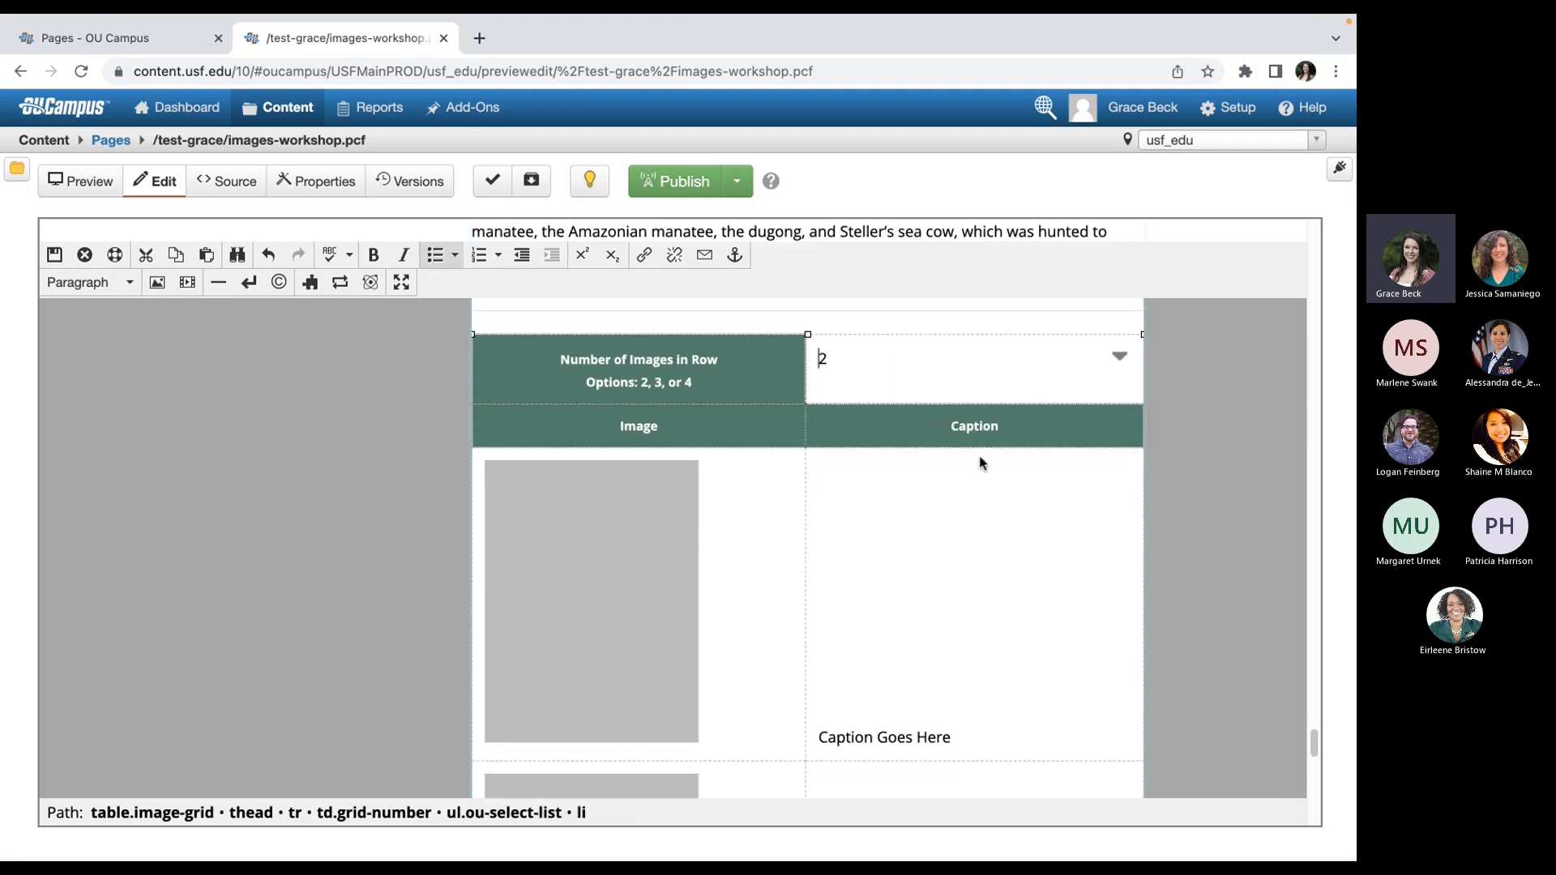
{"action": "mouse_move", "coordinate": [1311, 742]}
{"action": "left_mouse_down"}
{"action": "mouse_move", "coordinate": [1310, 757]}
{"action": "mouse_move", "coordinate": [1302, 746]}
{"action": "left_mouse_up"}
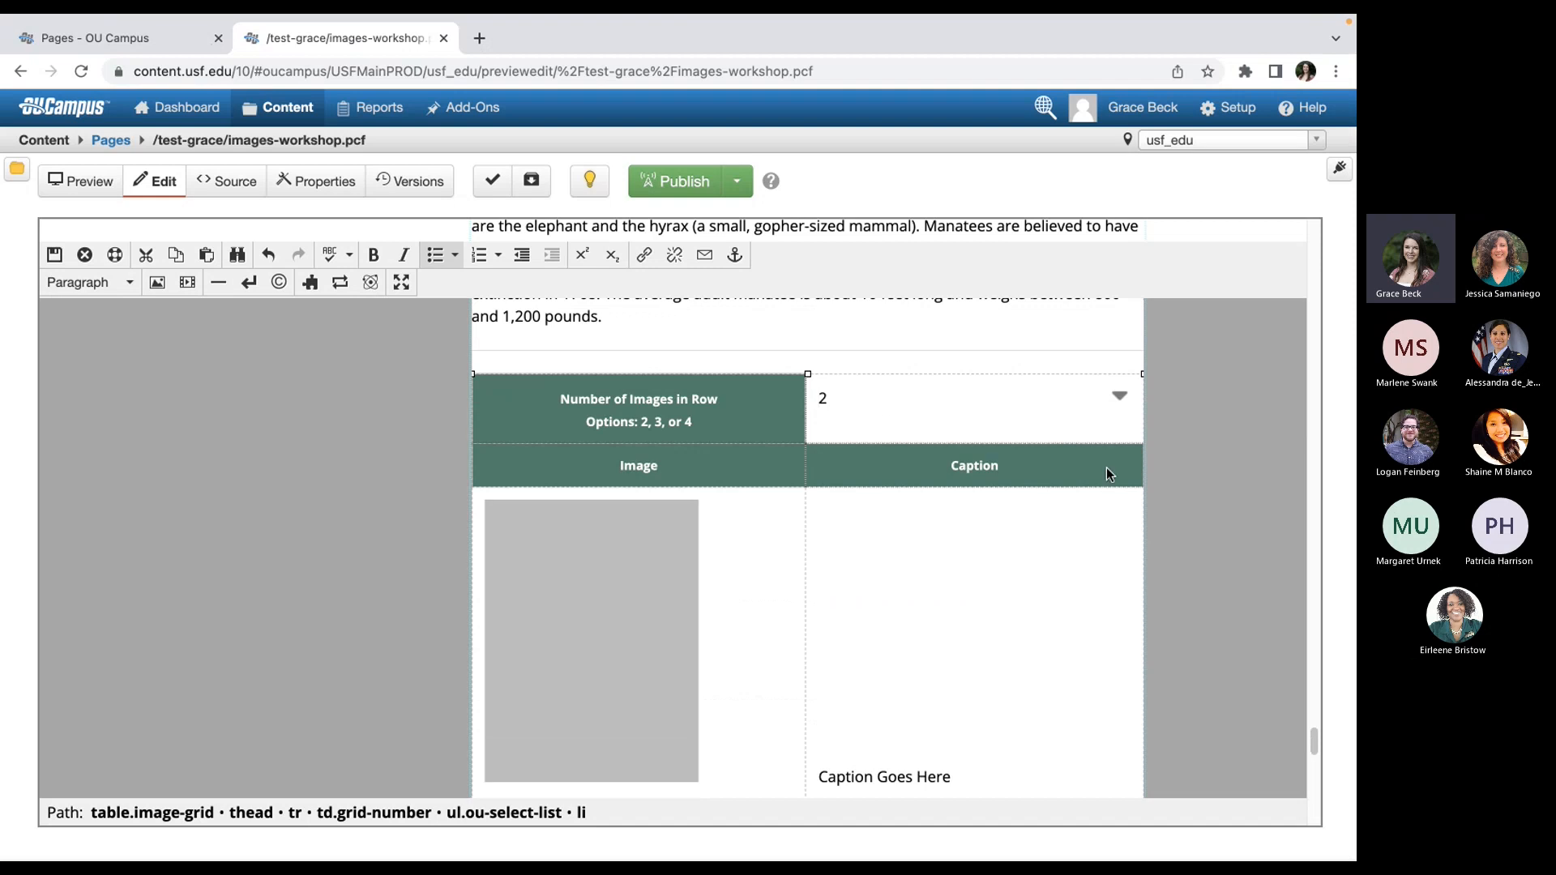
{"action": "left_click_drag", "start_coordinate": [1316, 729], "coordinate": [1315, 772]}
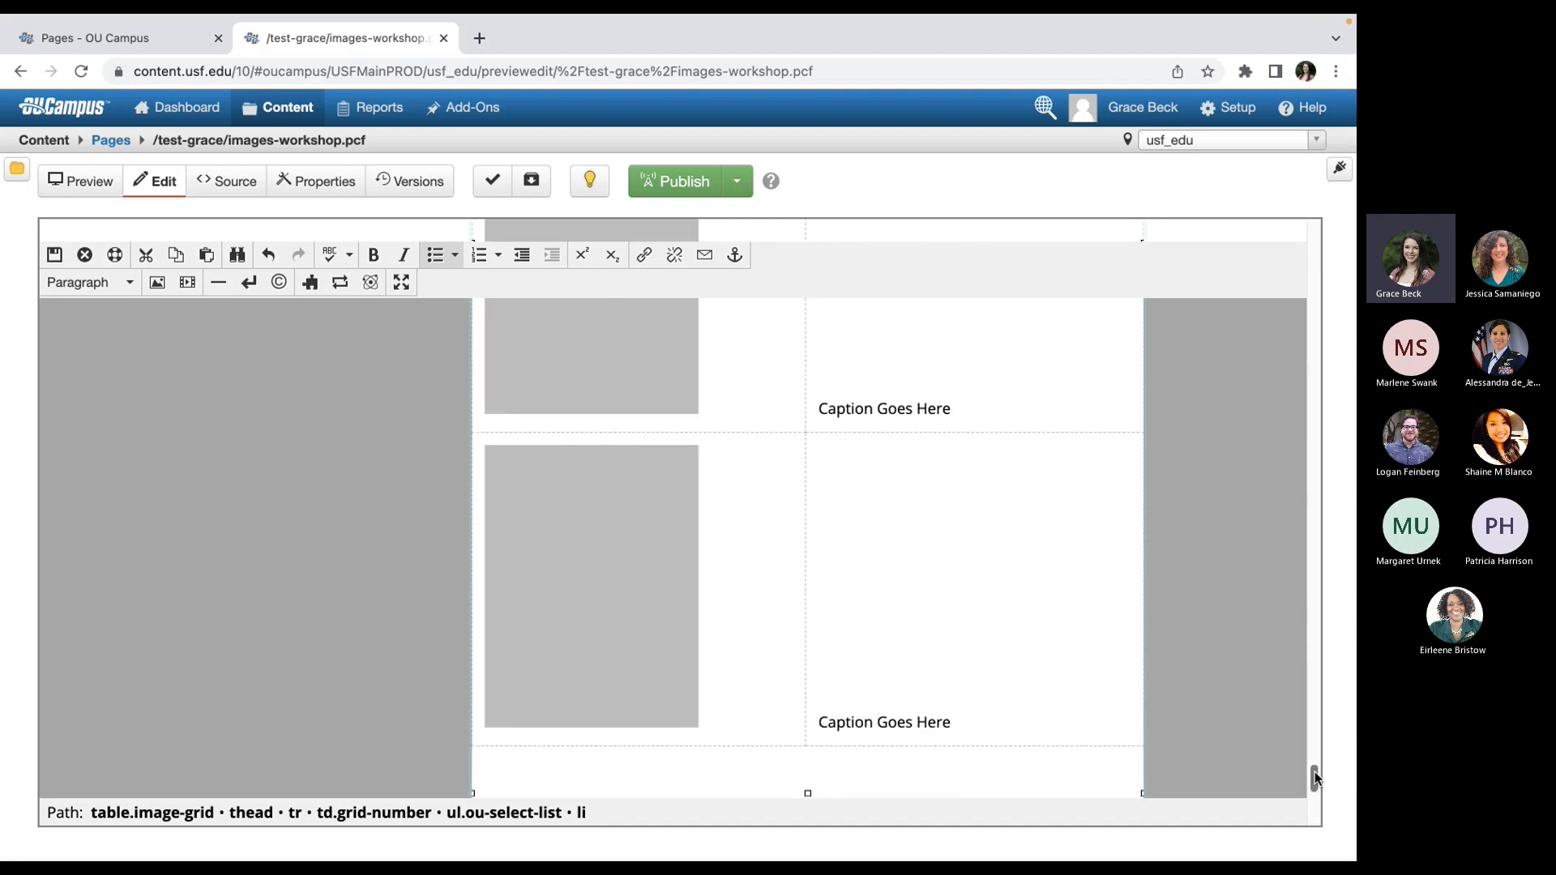
{"action": "right_click", "coordinate": [634, 578]}
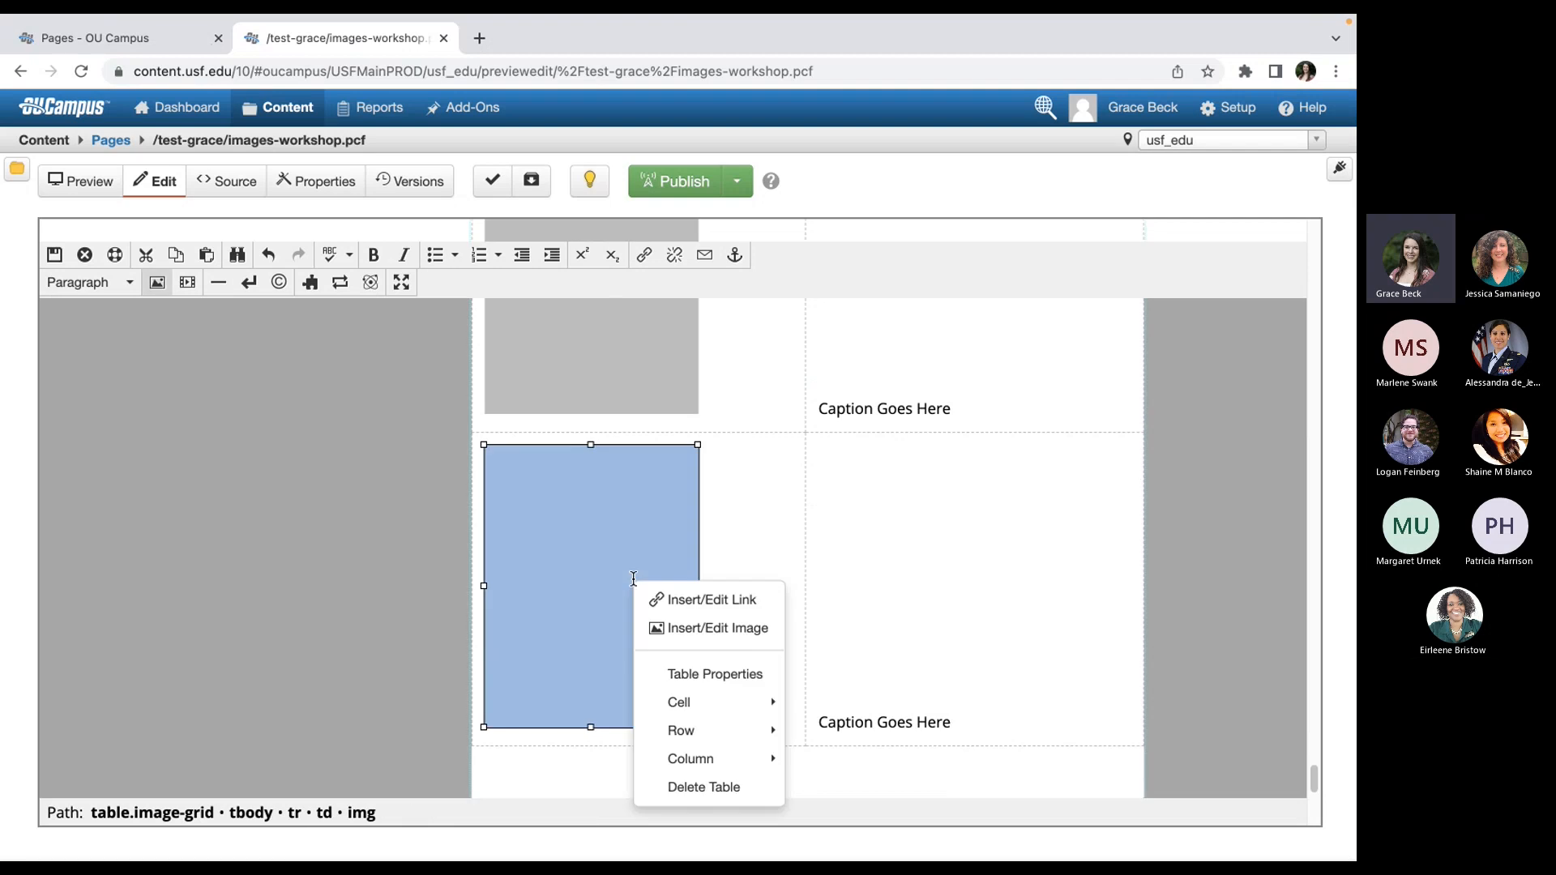
{"action": "mouse_move", "coordinate": [769, 727]}
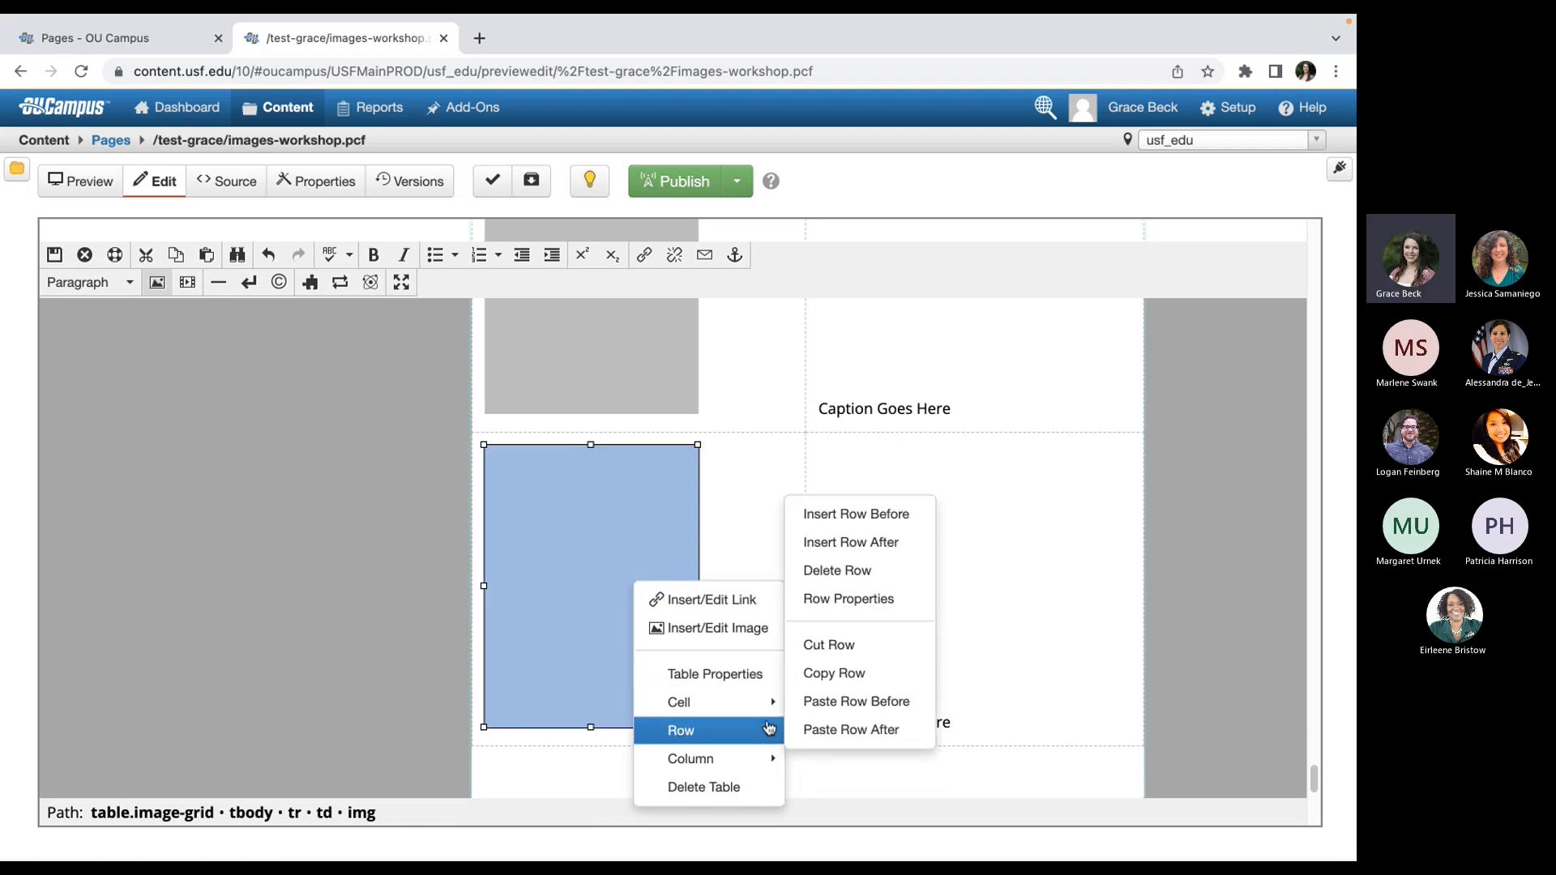
{"action": "left_click", "coordinate": [856, 572]}
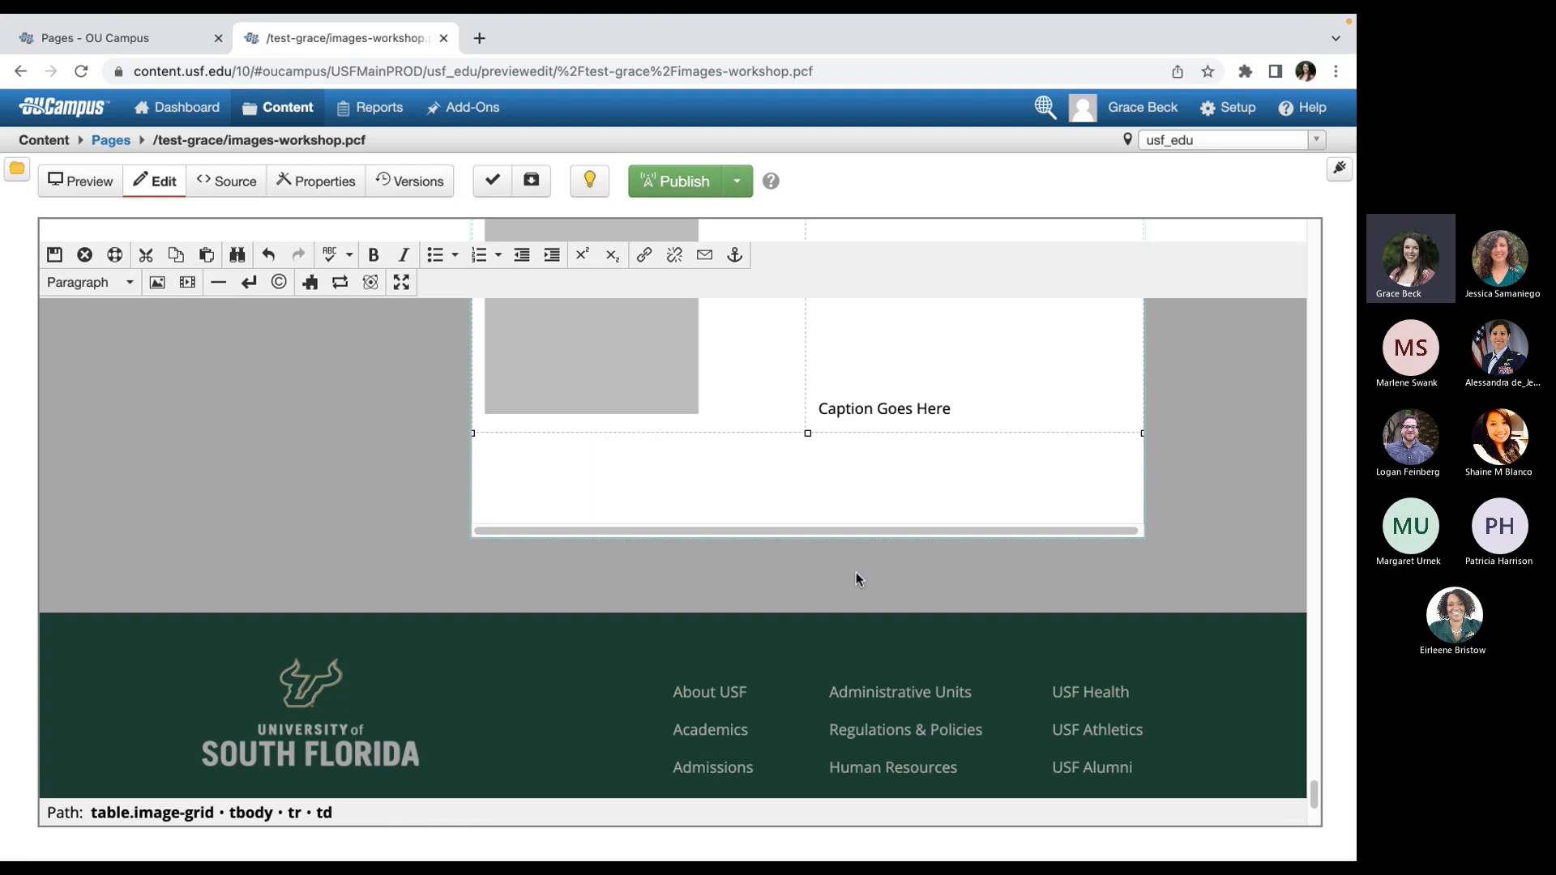
- Change the Image Grid's number of images in row to 4
{"action": "scroll", "coordinate": [859, 571], "scroll_direction": "up", "scroll_amount": 4}
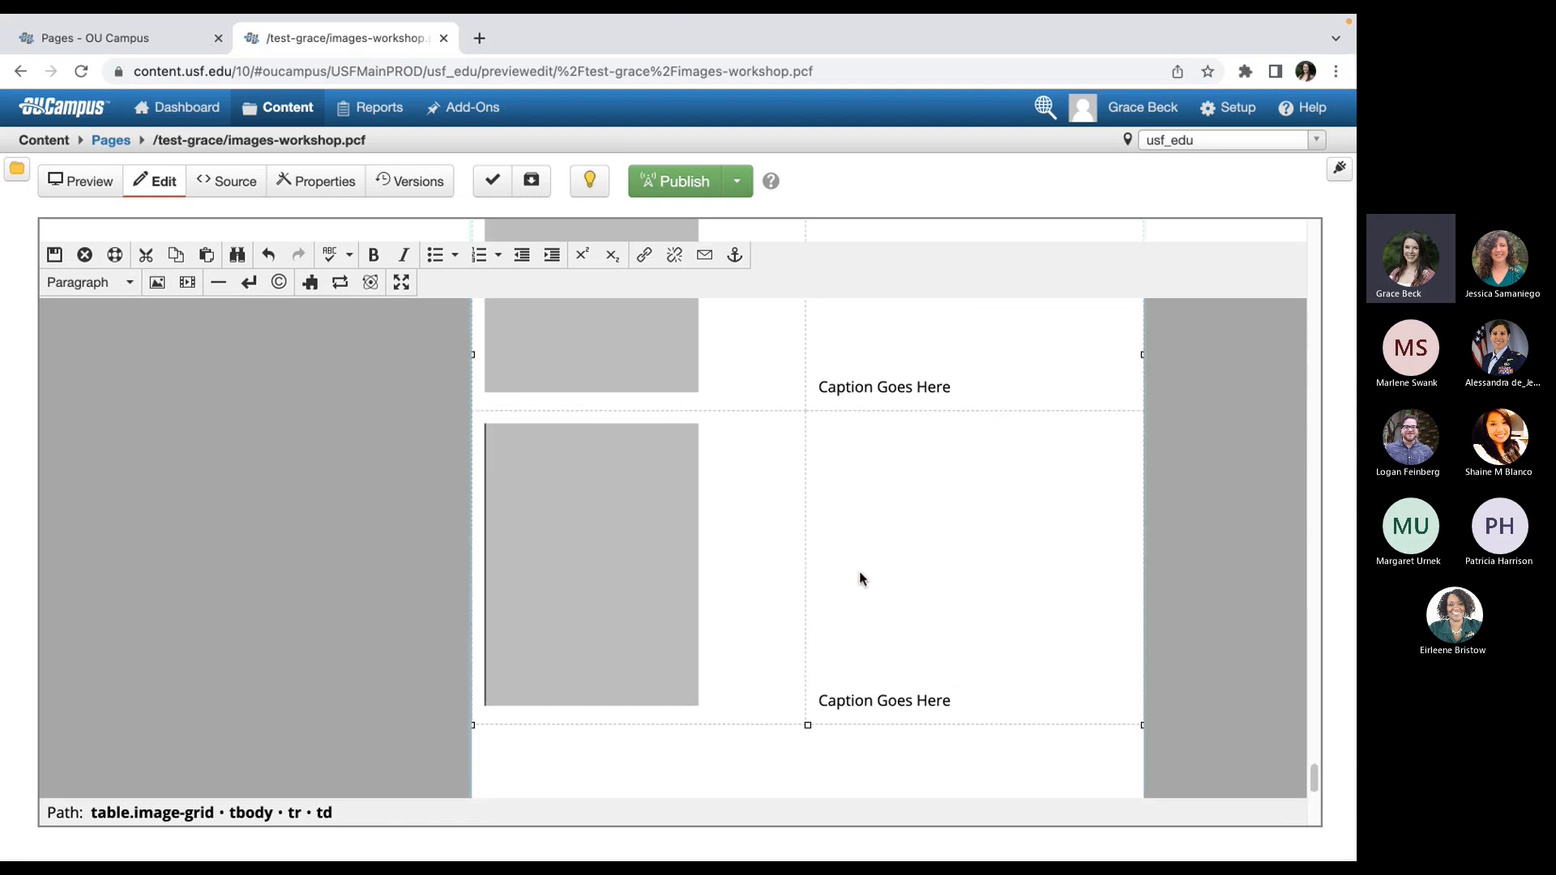
{"action": "scroll", "coordinate": [859, 570], "scroll_direction": "up", "scroll_amount": 4}
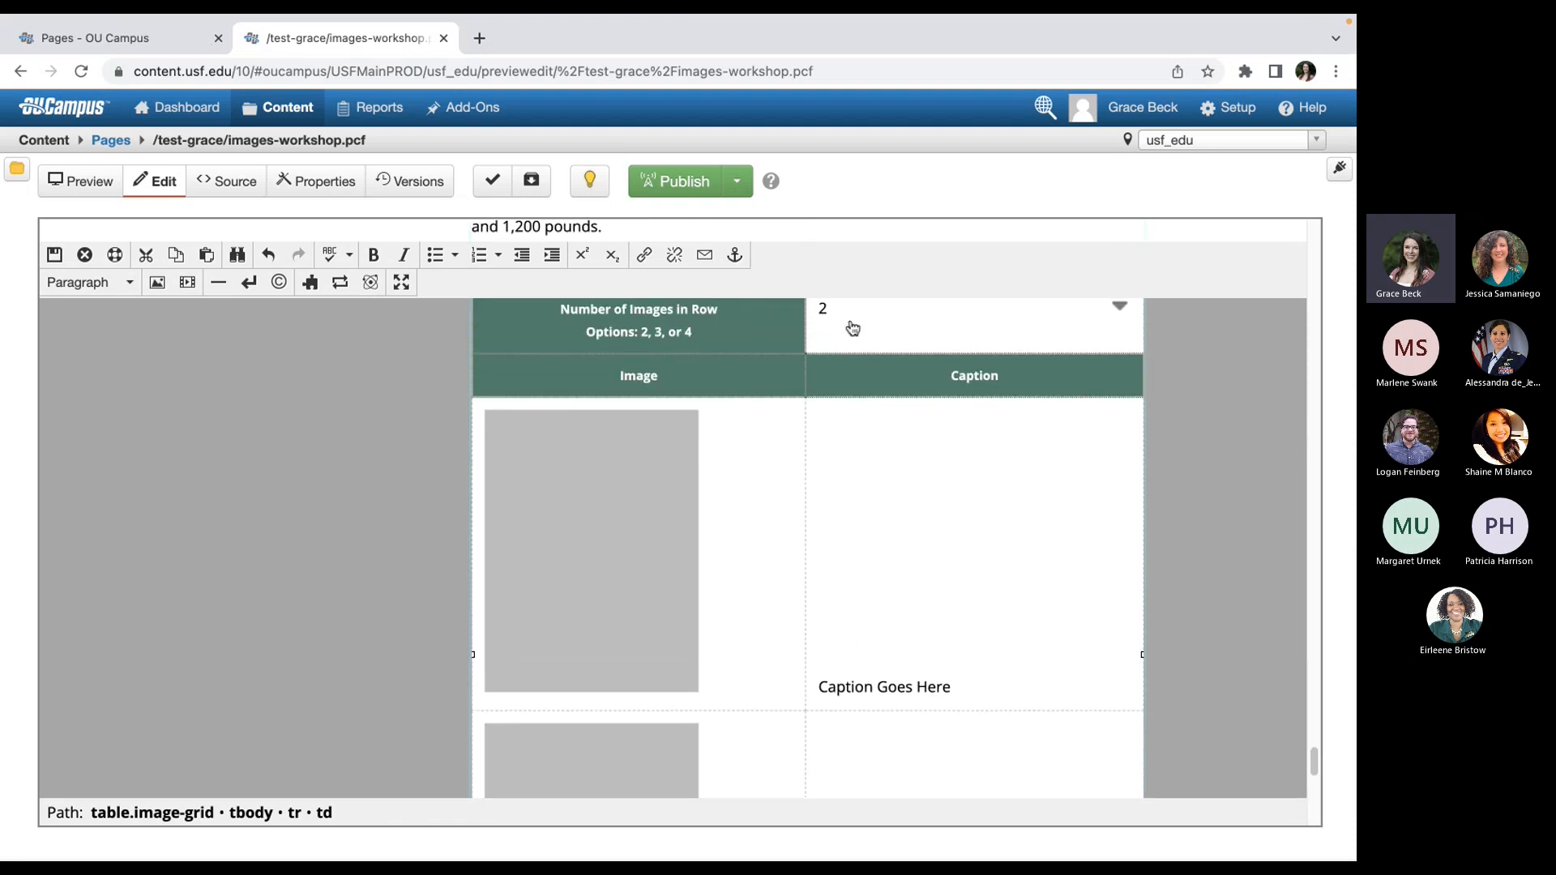
{"action": "left_click", "coordinate": [837, 317]}
{"action": "left_click", "coordinate": [847, 370]}
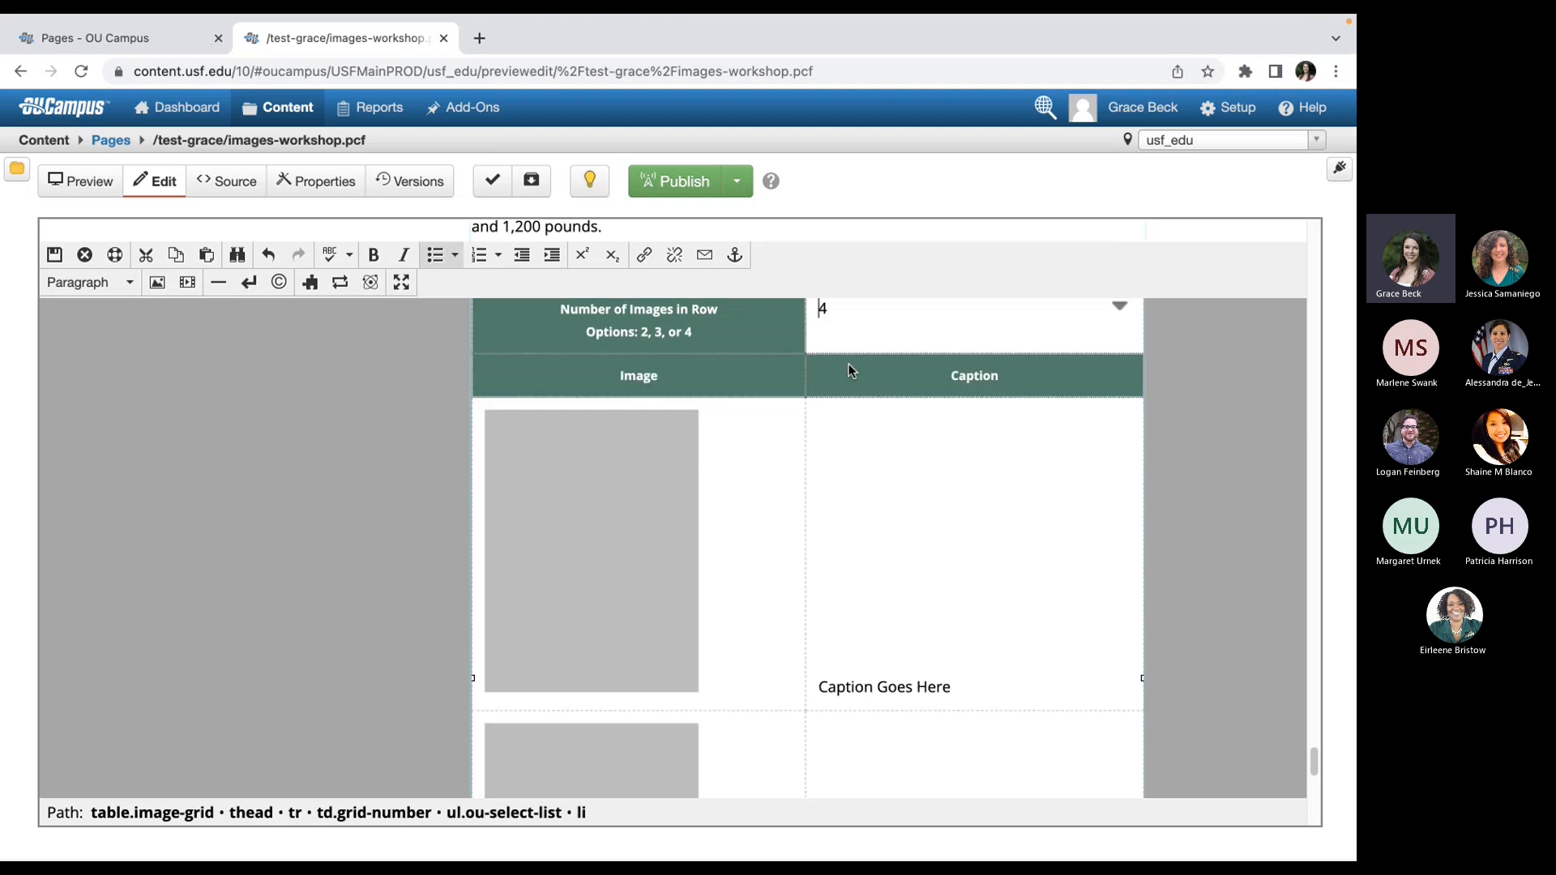
- Insert a row after the last placeholder image row and fill its cells with "Image" and "Caption"
{"action": "scroll", "coordinate": [884, 421], "scroll_direction": "down", "scroll_amount": 5}
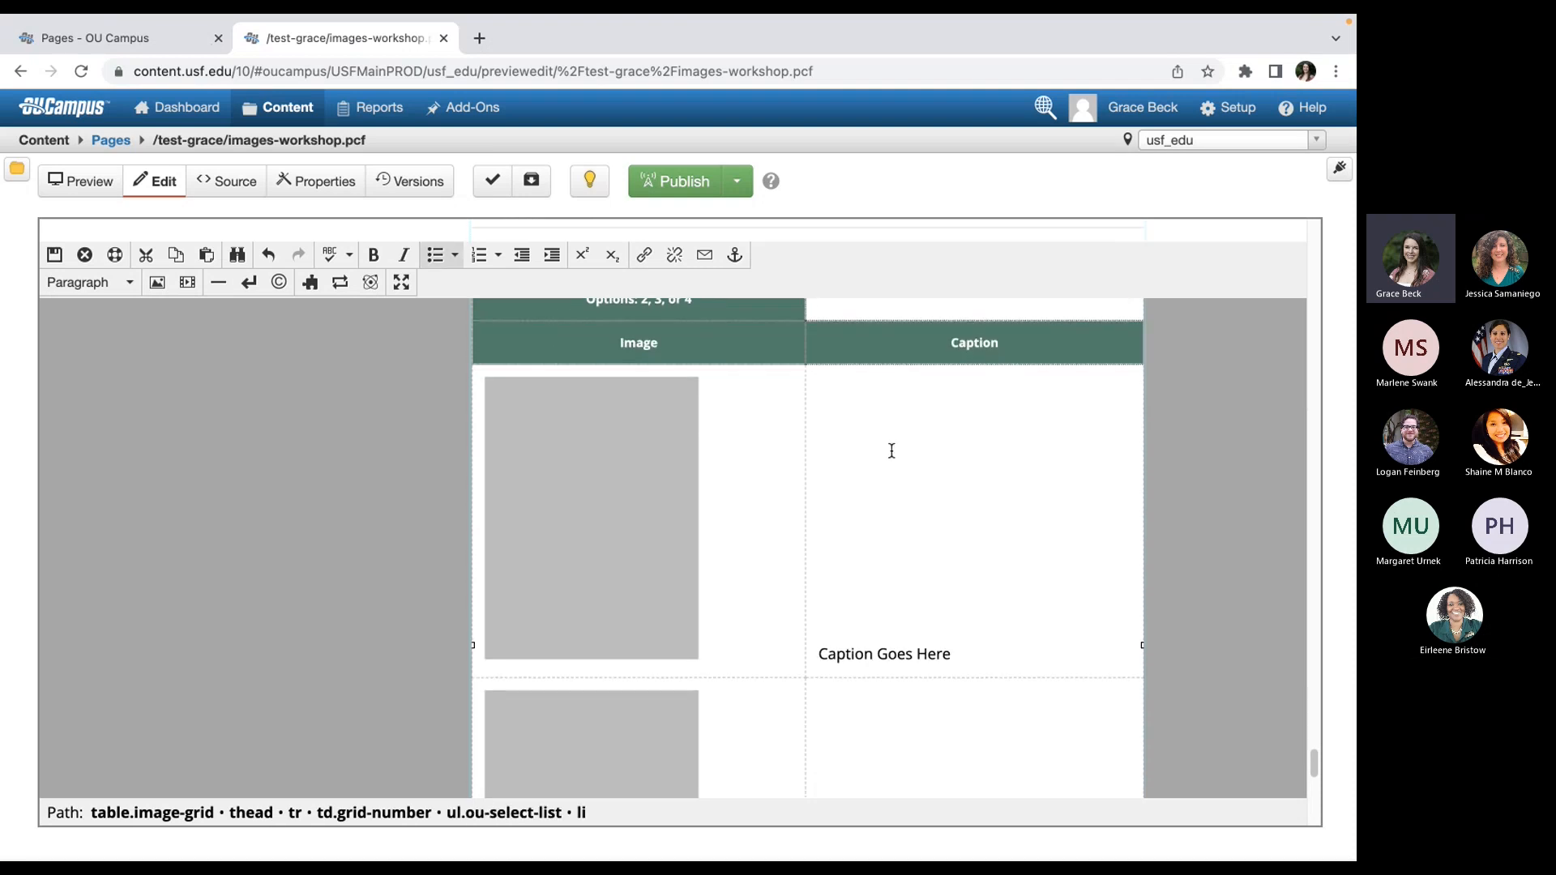
{"action": "right_click", "coordinate": [654, 566]}
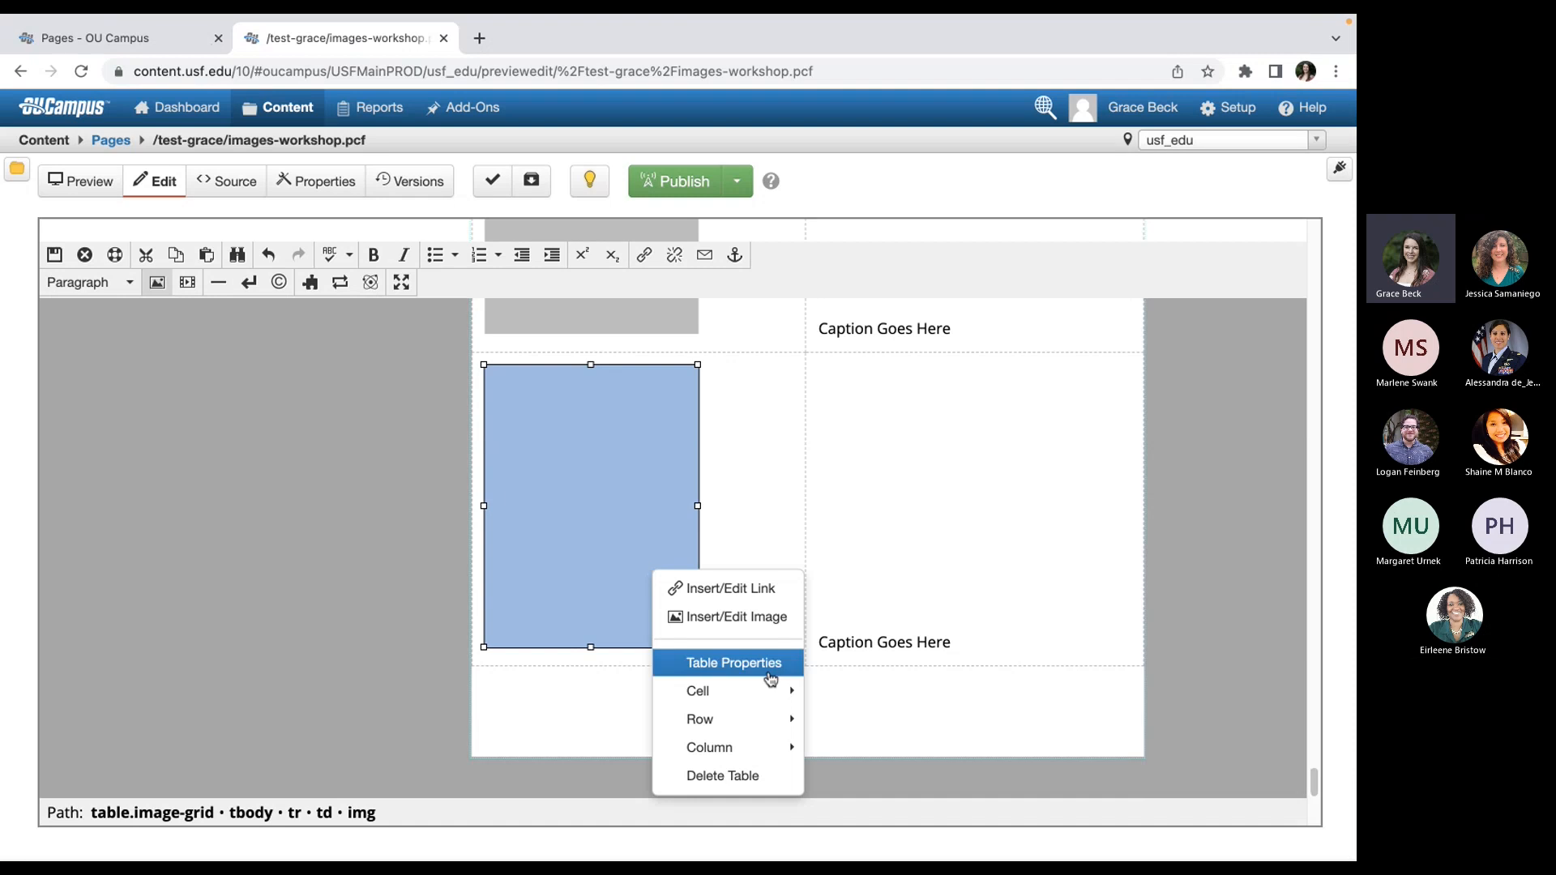
{"action": "mouse_move", "coordinate": [784, 724]}
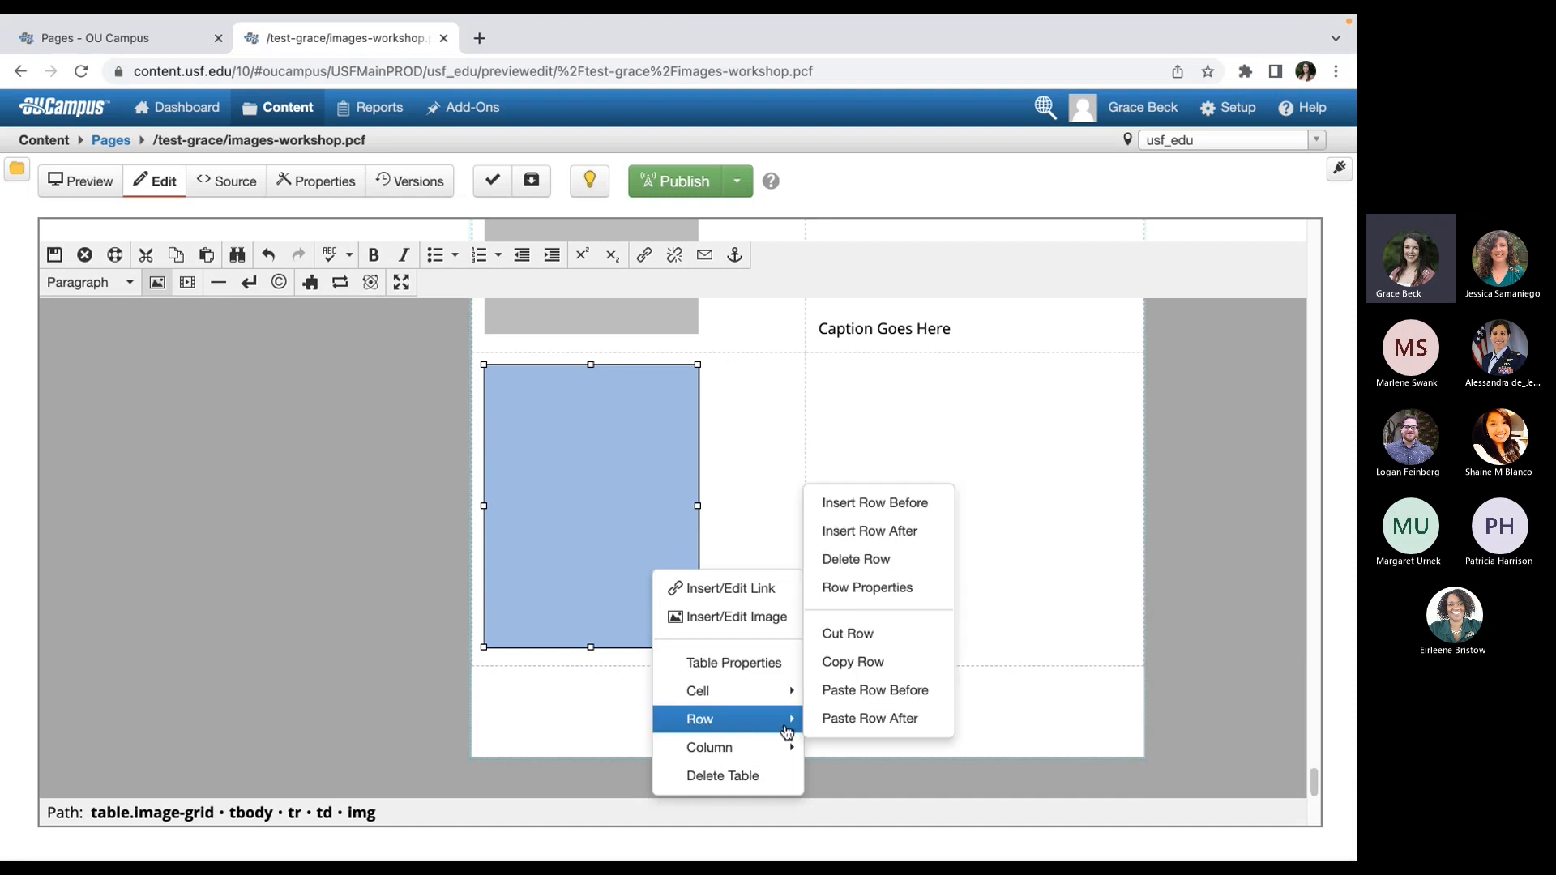
{"action": "left_click", "coordinate": [897, 532]}
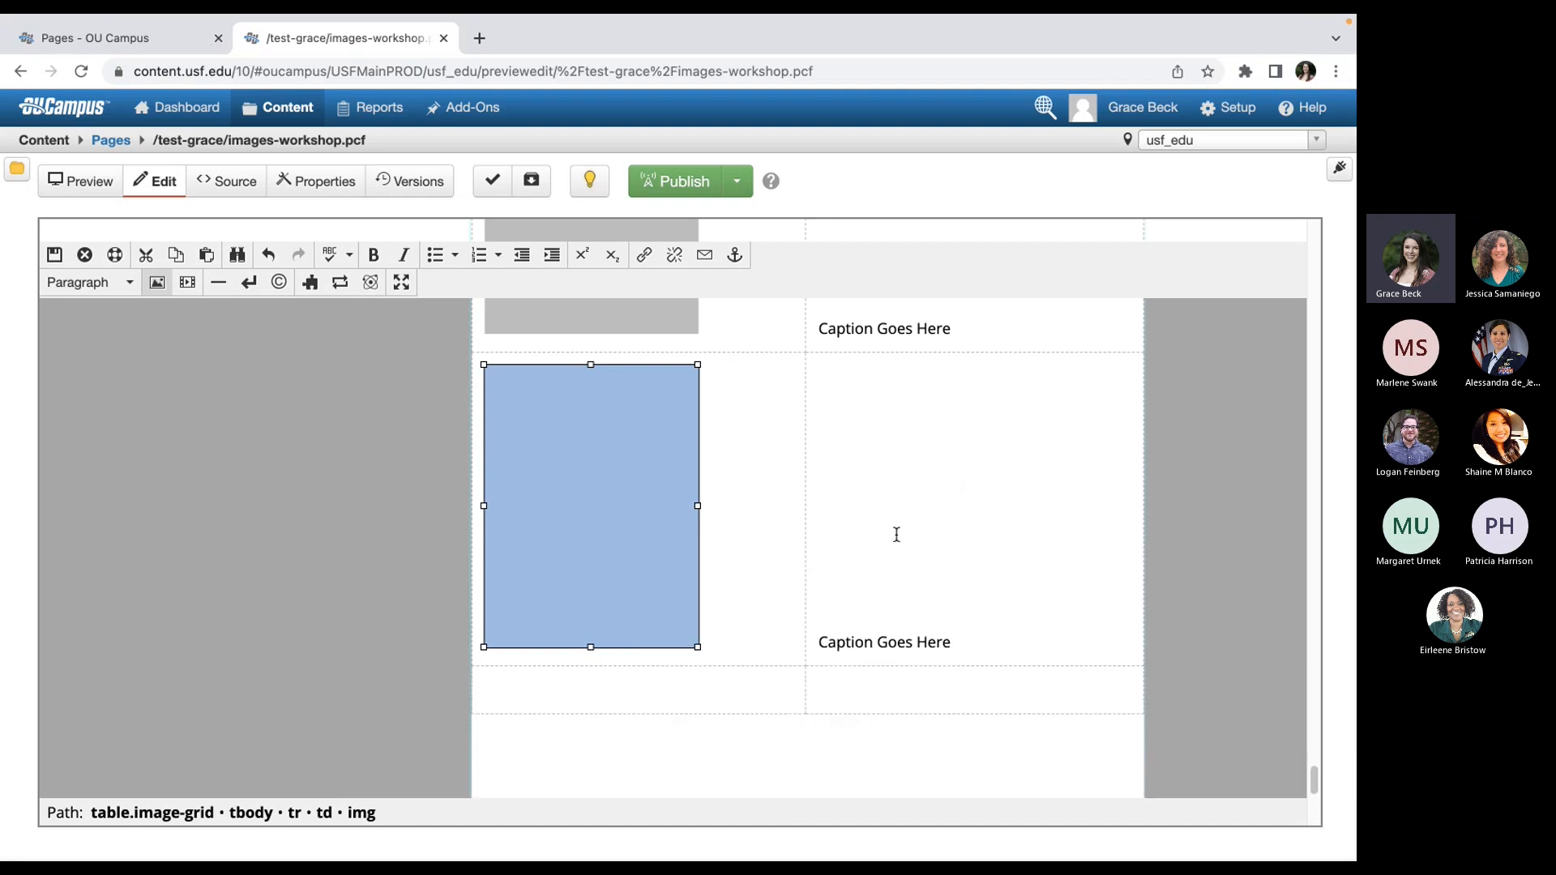
{"action": "scroll", "coordinate": [897, 535], "scroll_direction": "down", "scroll_amount": 2}
{"action": "left_click", "coordinate": [596, 537]}
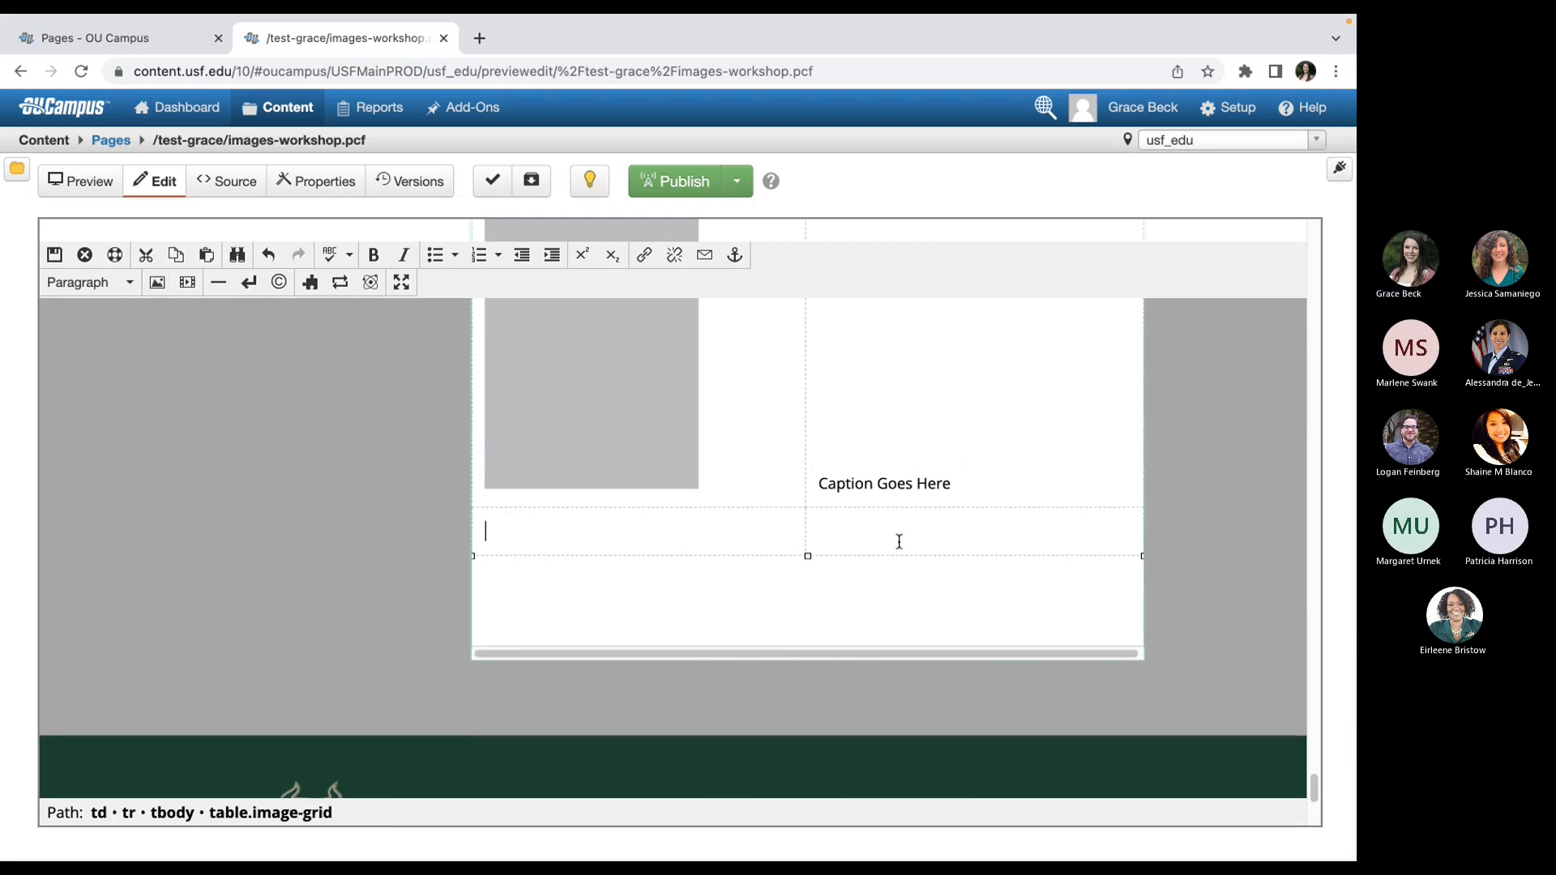
{"action": "type", "text": "Image"}
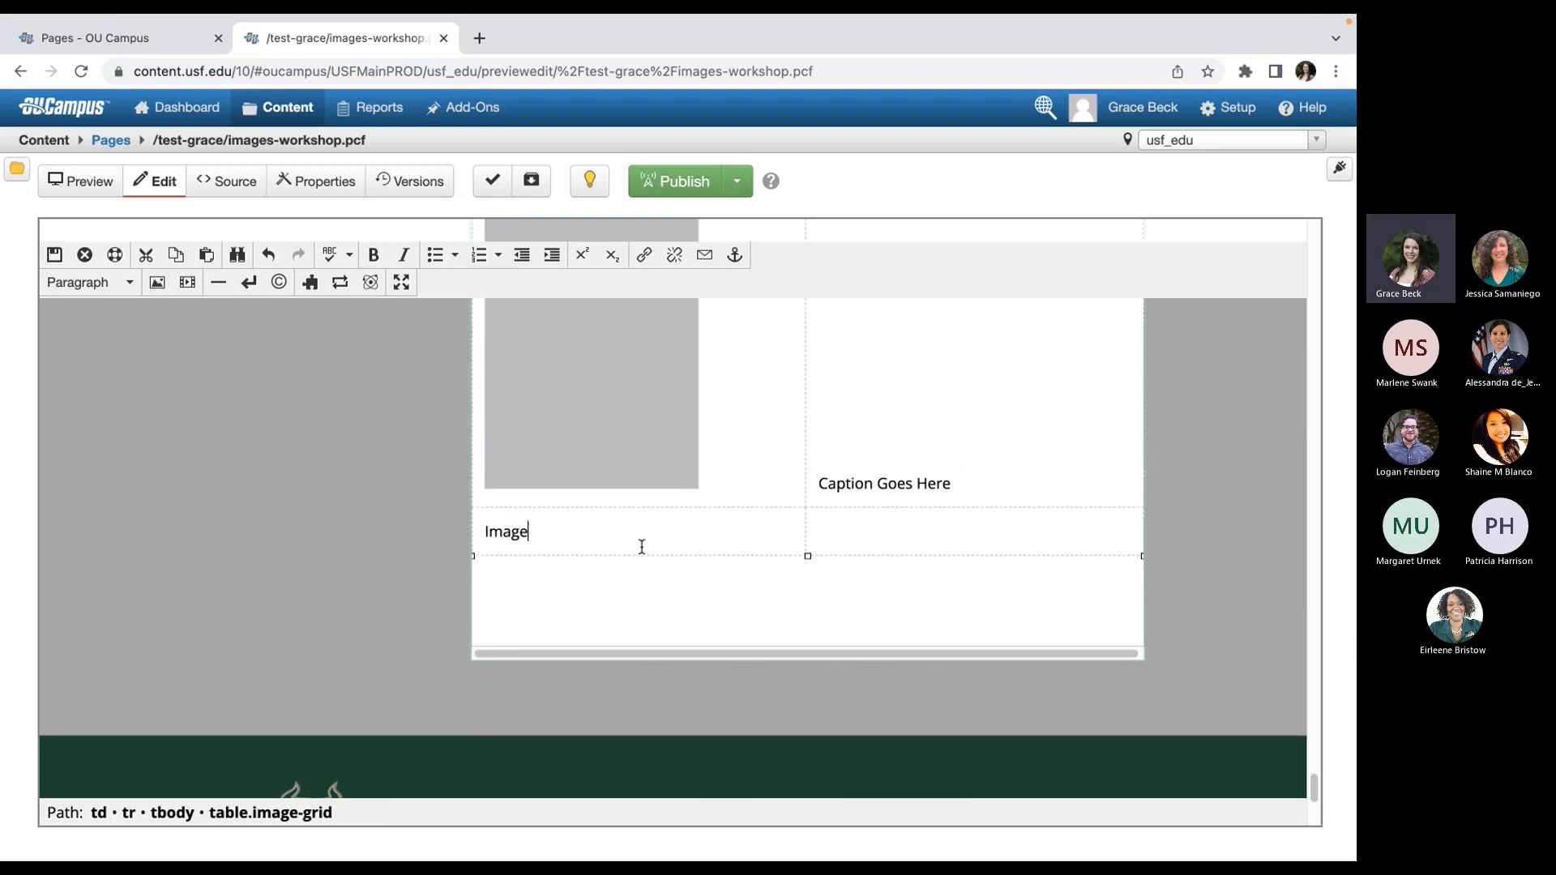
{"action": "left_click", "coordinate": [875, 538]}
{"action": "type", "text": "Caption"}
- Add one more row below the new Image/Caption row and enter "Image" and "Caption" in it
{"action": "right_click", "coordinate": [875, 538]}
{"action": "mouse_move", "coordinate": [960, 689]}
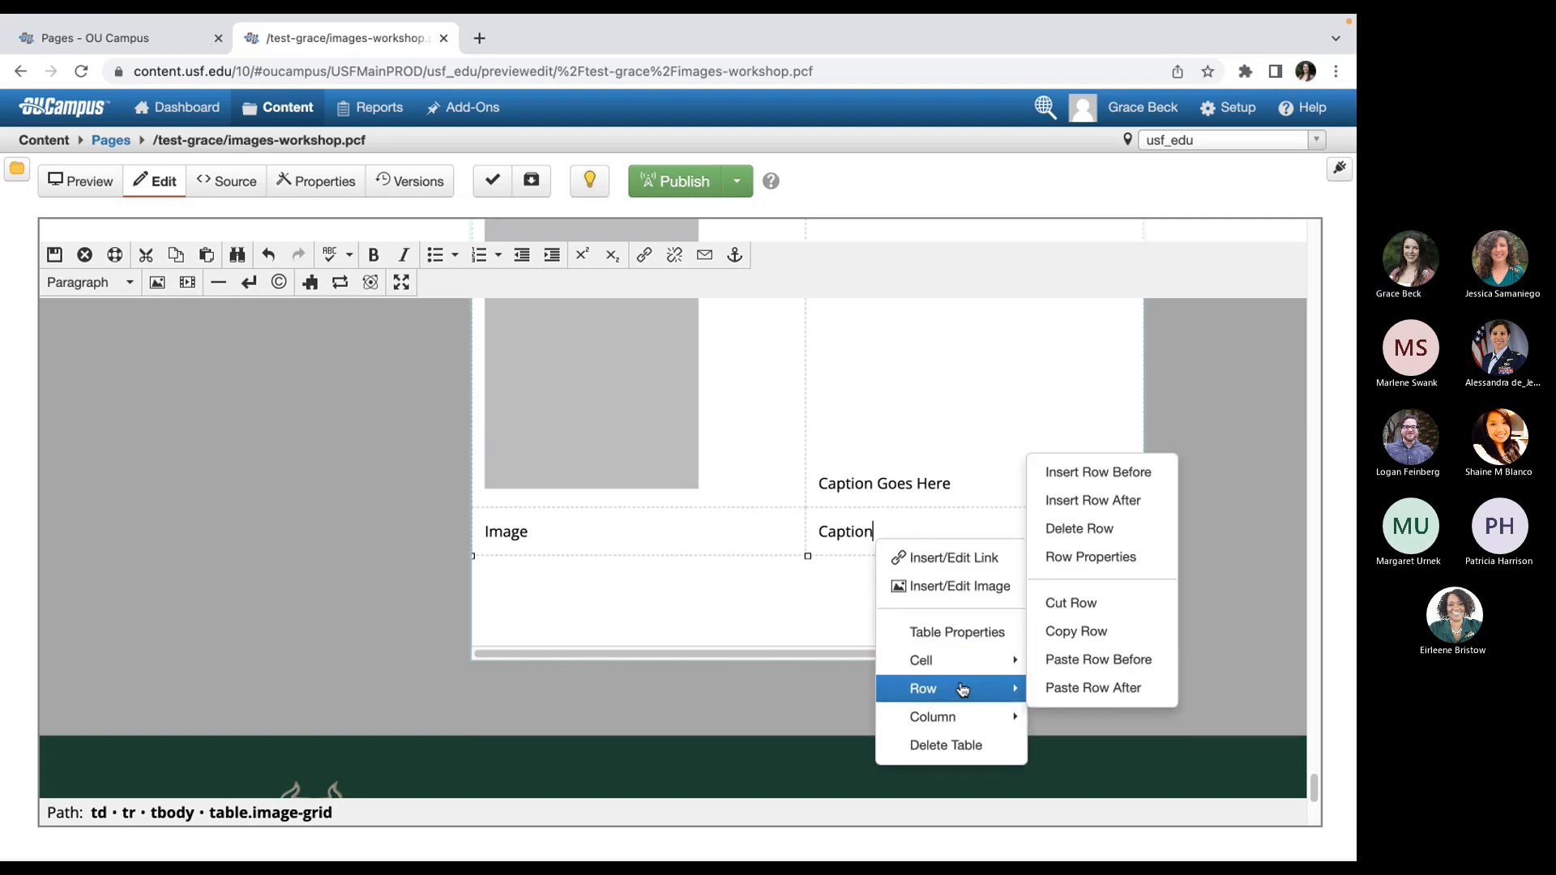
{"action": "left_click", "coordinate": [1086, 500]}
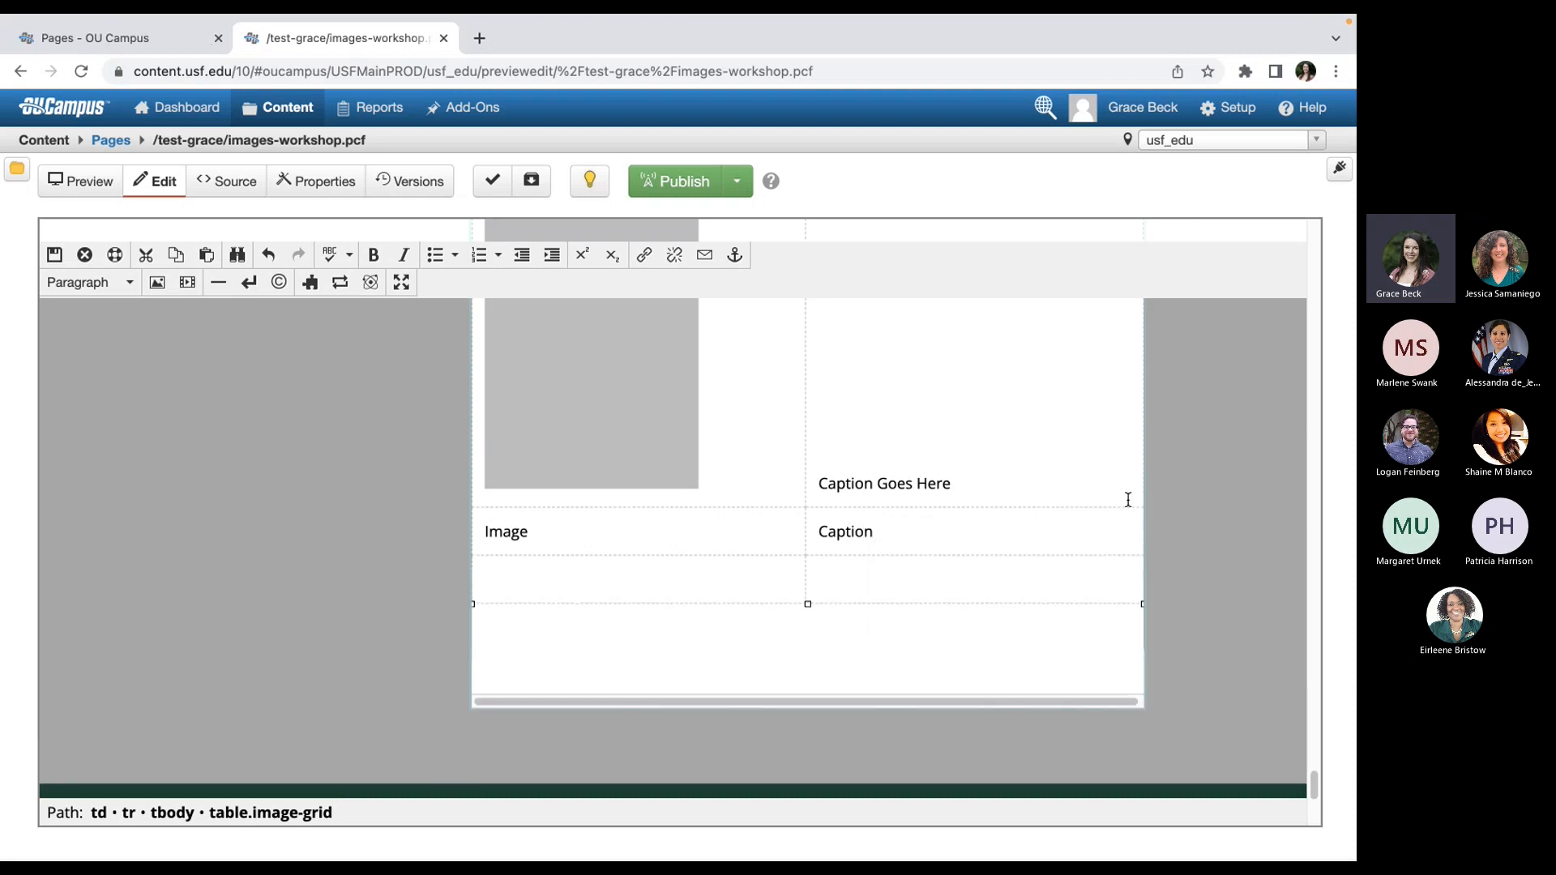
{"action": "left_click", "coordinate": [551, 568]}
{"action": "type", "text": "Image"}
{"action": "left_click", "coordinate": [847, 581]}
{"action": "type", "text": "Caption"}
- Delete both added text-only Image/Caption rows from the end of the Image Grid
{"action": "scroll", "coordinate": [796, 439], "scroll_direction": "up", "scroll_amount": 2}
{"action": "scroll", "coordinate": [1311, 775], "scroll_direction": "up", "scroll_amount": 5}
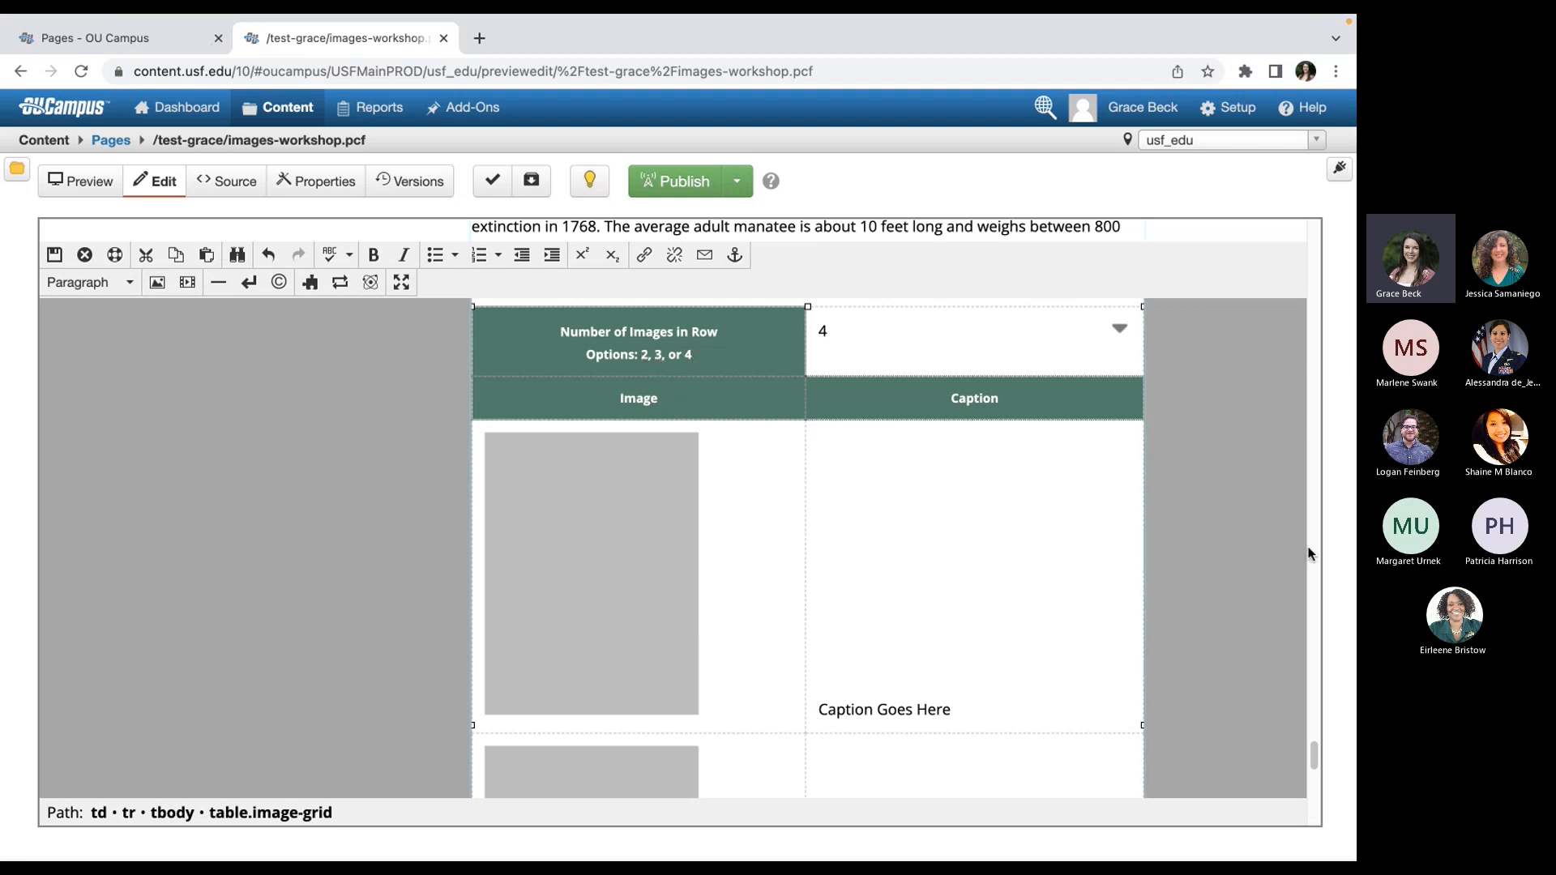
{"action": "scroll", "coordinate": [1310, 749], "scroll_direction": "down", "scroll_amount": 4}
{"action": "scroll", "coordinate": [1313, 776], "scroll_direction": "down", "scroll_amount": 1}
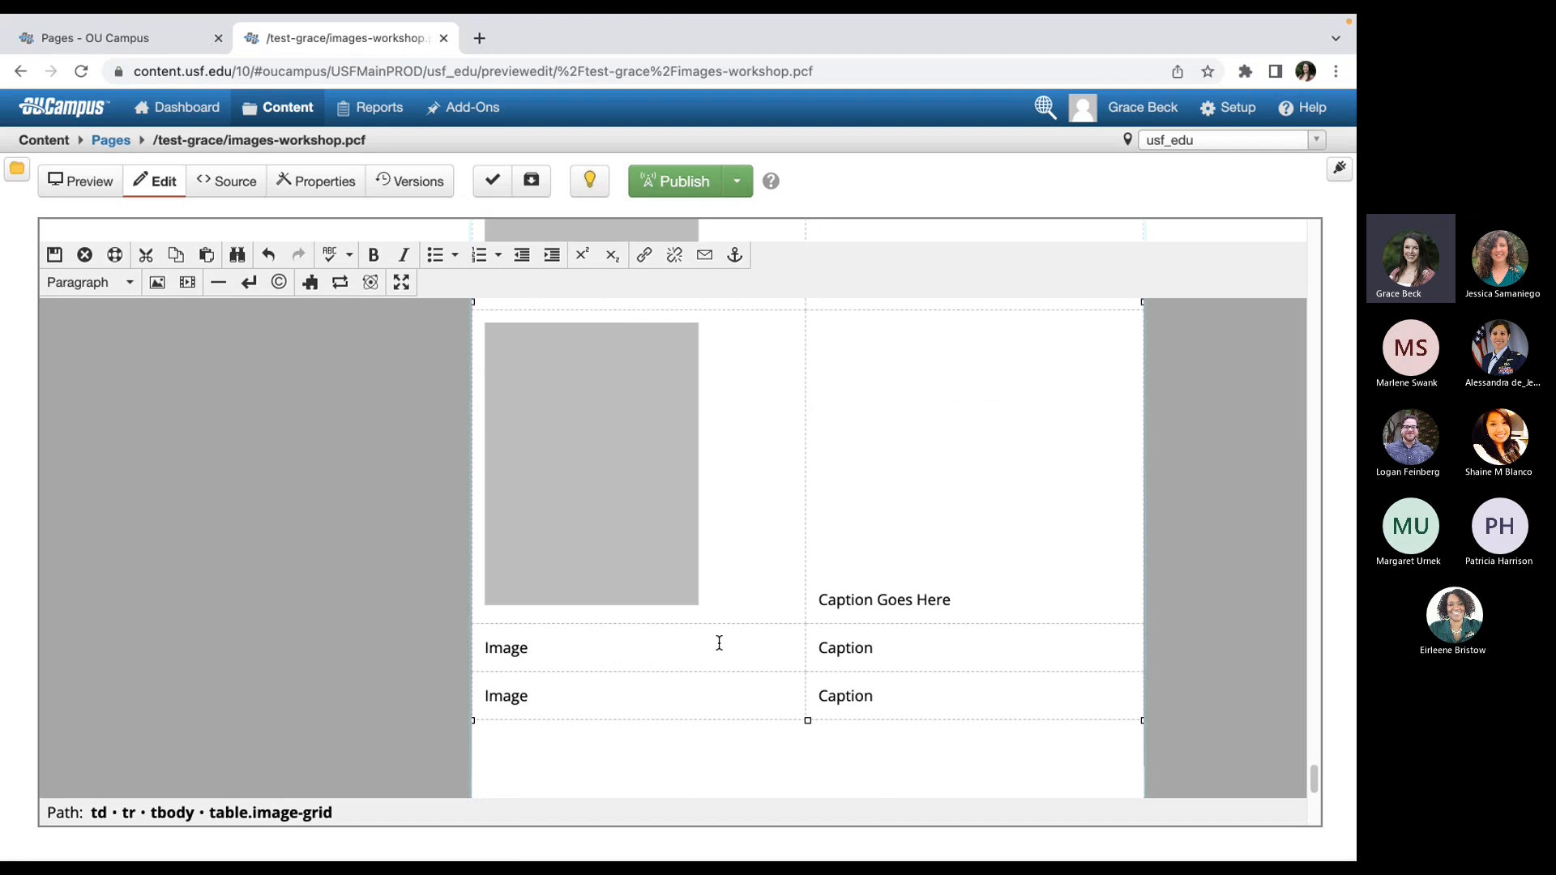
{"action": "left_click", "coordinate": [593, 638]}
{"action": "right_click", "coordinate": [593, 639]}
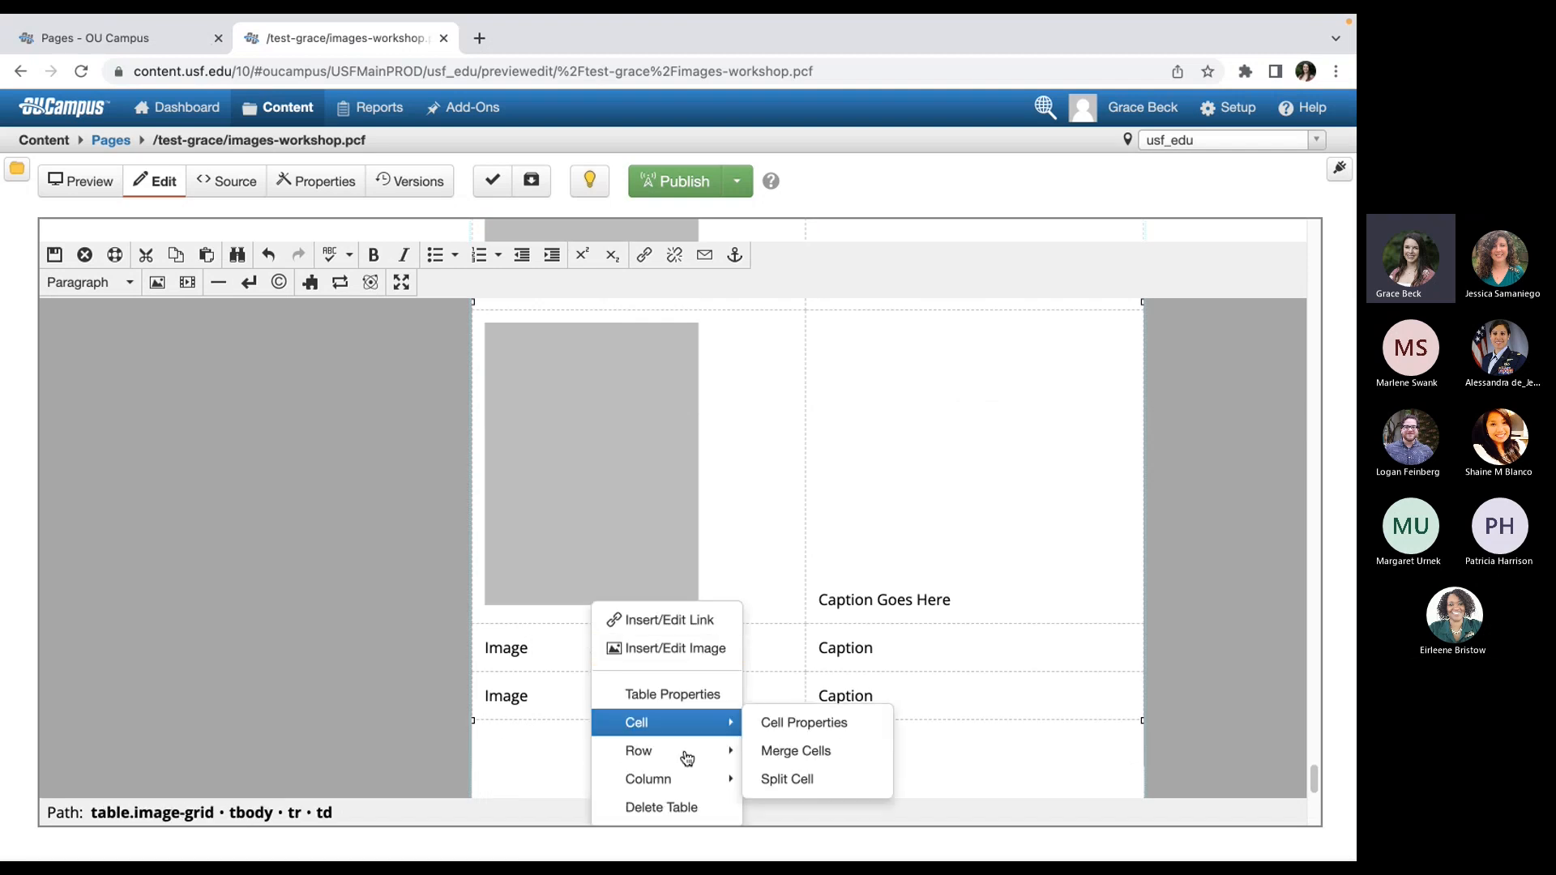
{"action": "mouse_move", "coordinate": [681, 750]}
{"action": "left_click", "coordinate": [802, 591]}
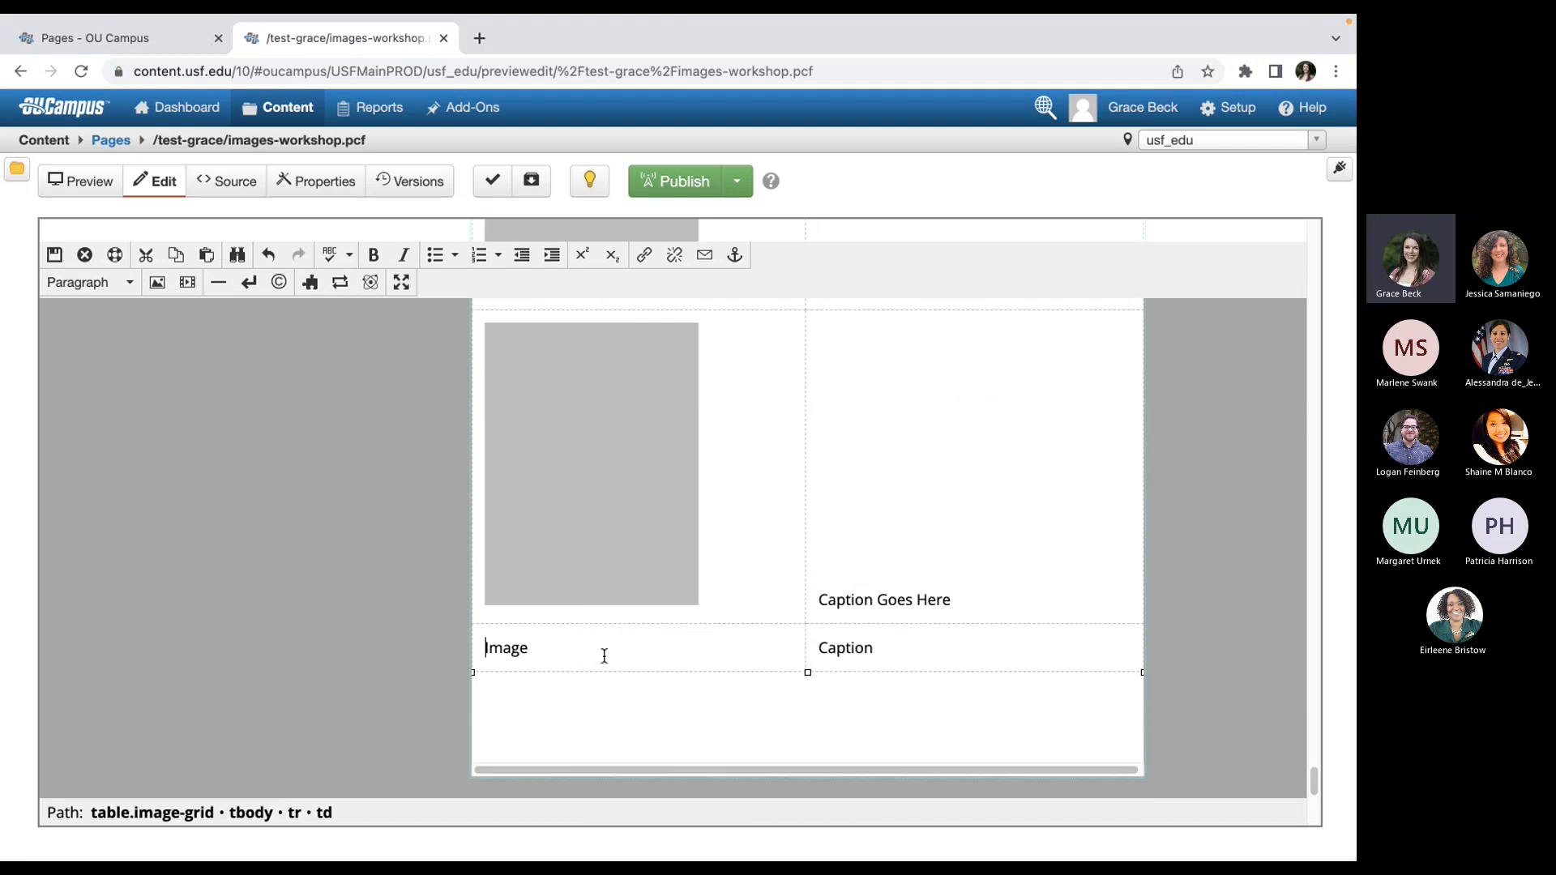
{"action": "right_click", "coordinate": [599, 656]}
{"action": "mouse_move", "coordinate": [695, 750]}
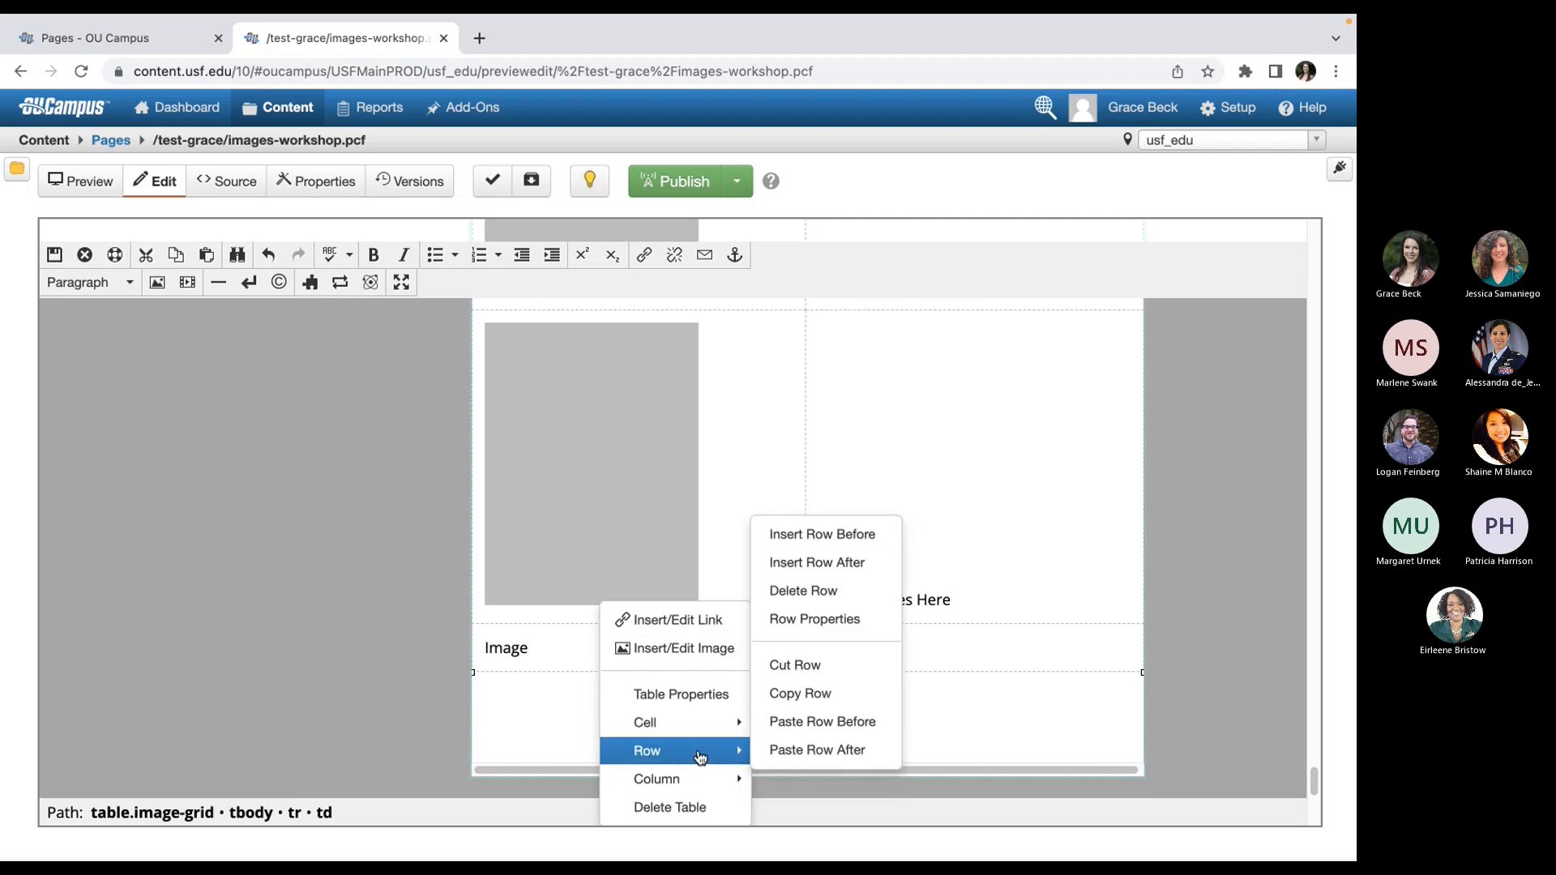
{"action": "left_click", "coordinate": [839, 604]}
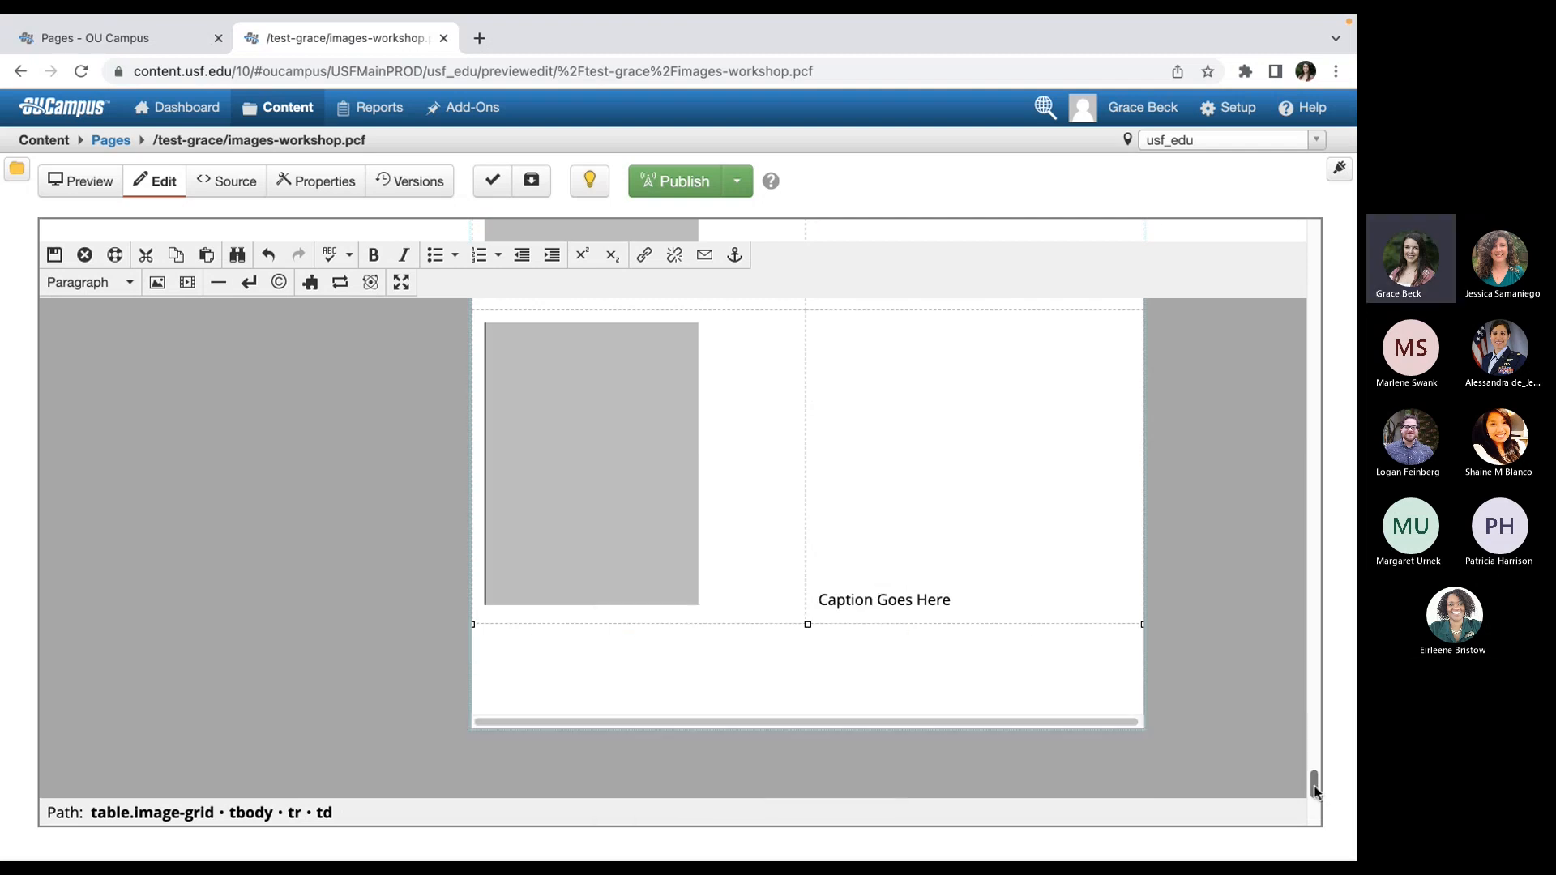
- Set the Image Grid's number of images in row back to 2
{"action": "left_click_drag", "start_coordinate": [1315, 790], "coordinate": [1314, 764]}
{"action": "left_click", "coordinate": [858, 414]}
{"action": "left_click", "coordinate": [858, 413]}
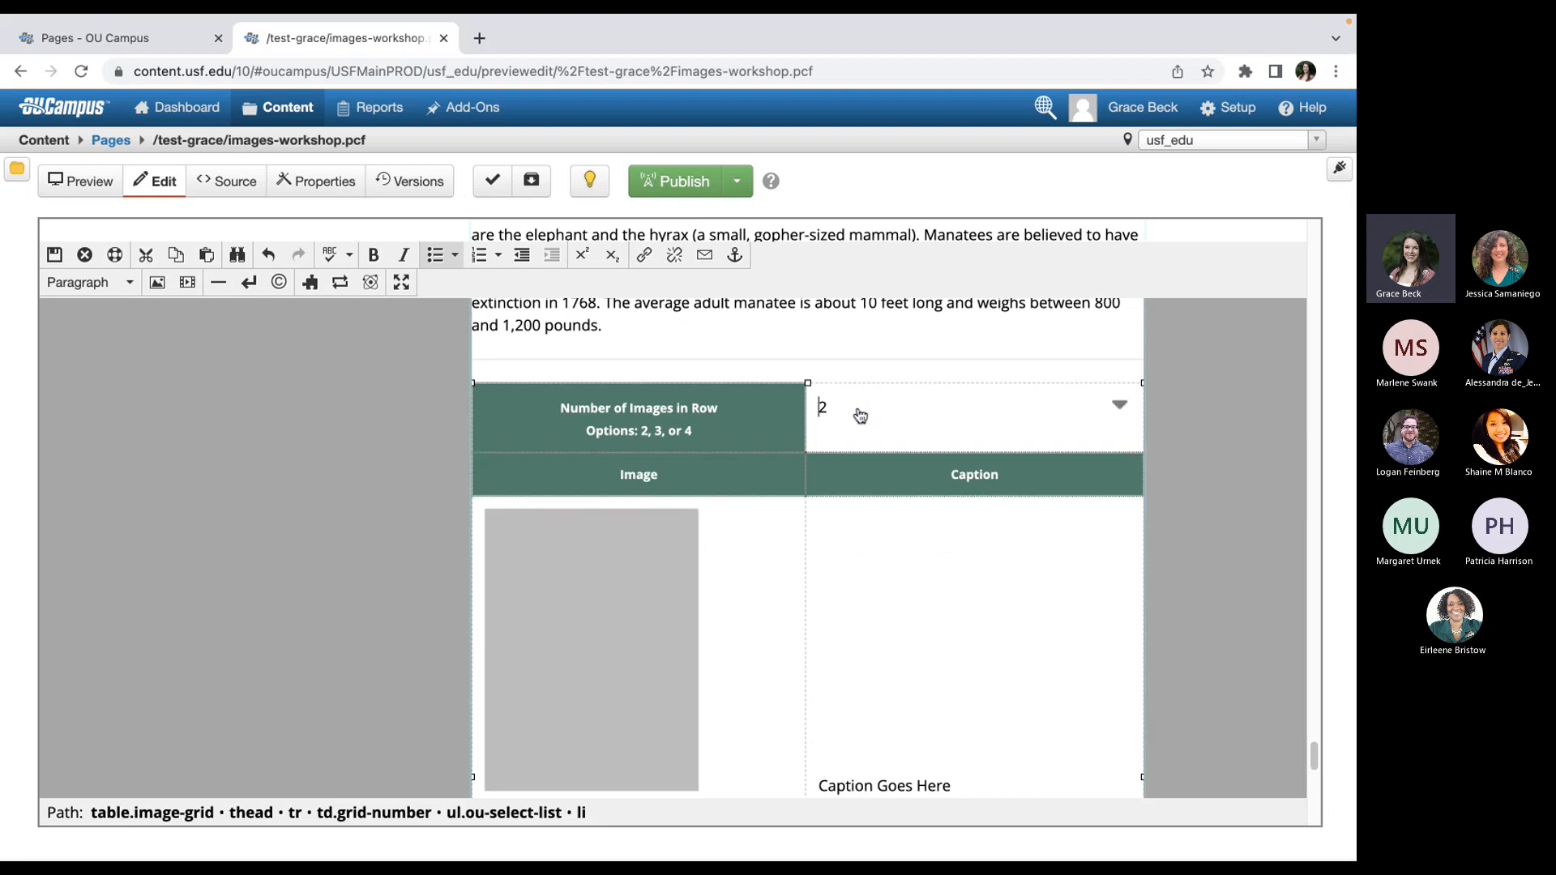
- Open the source file browser for the first placeholder image in the Image Grid
{"action": "scroll", "coordinate": [1006, 575], "scroll_direction": "down", "scroll_amount": 3}
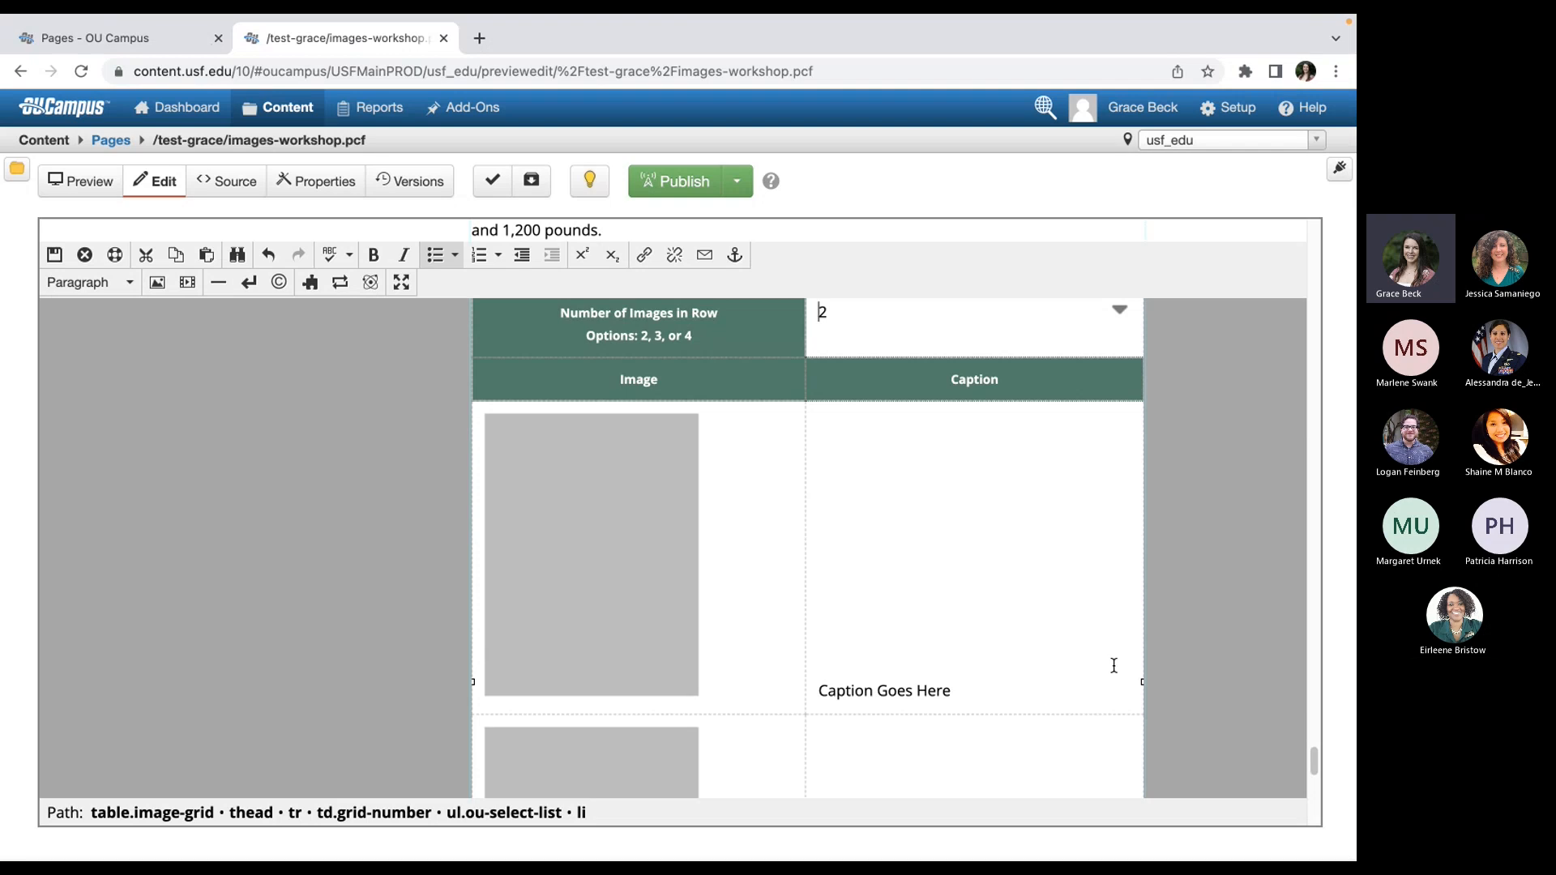
{"action": "left_click_drag", "start_coordinate": [859, 690], "coordinate": [927, 689]}
{"action": "left_click", "coordinate": [855, 551]}
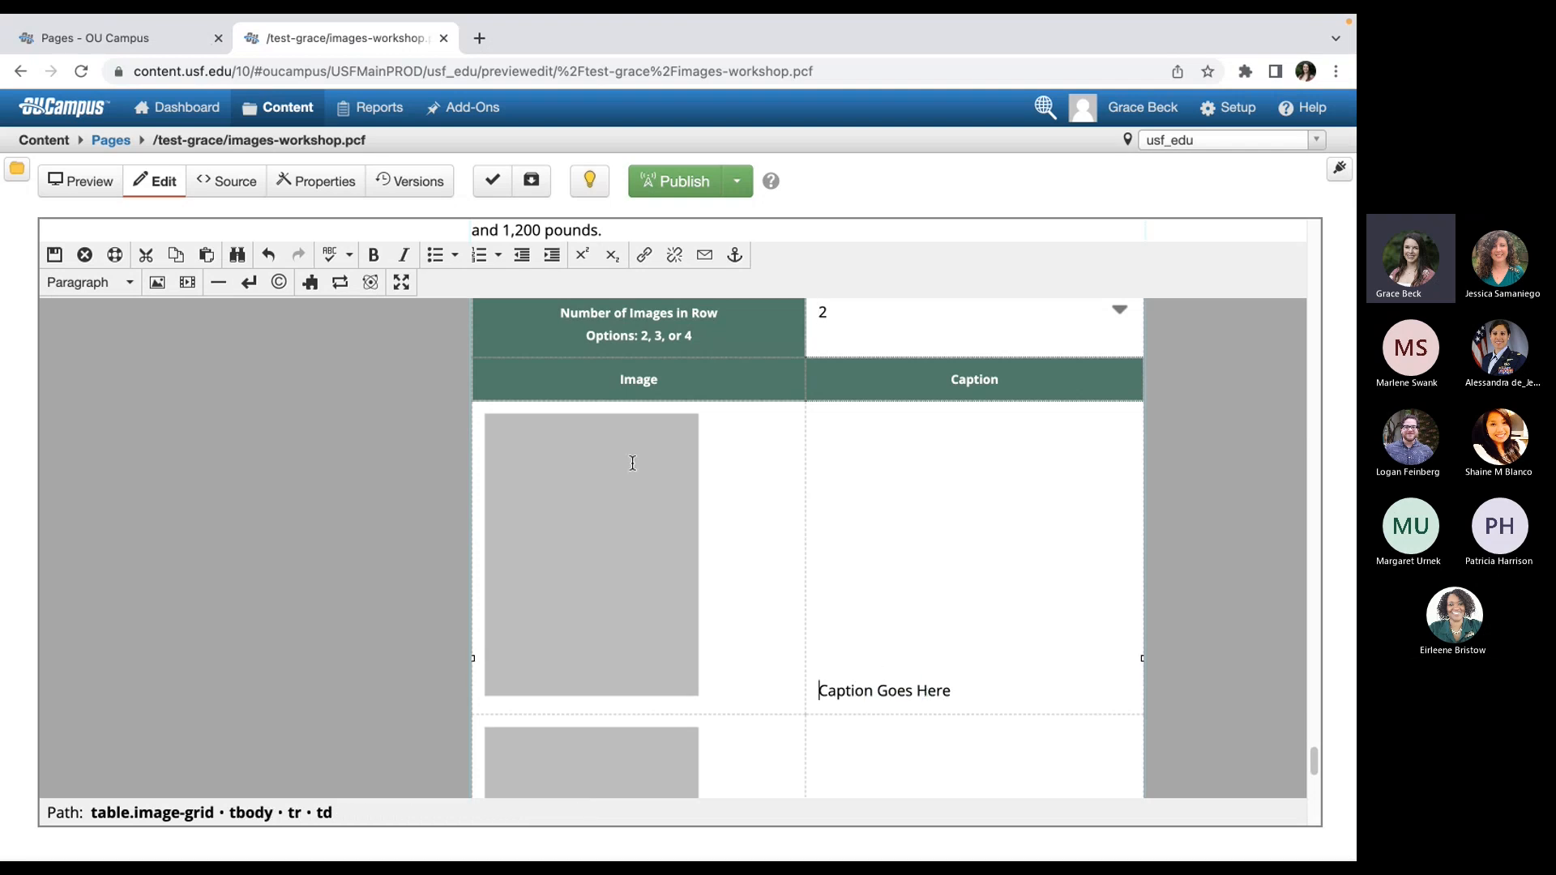
{"action": "left_click", "coordinate": [599, 476]}
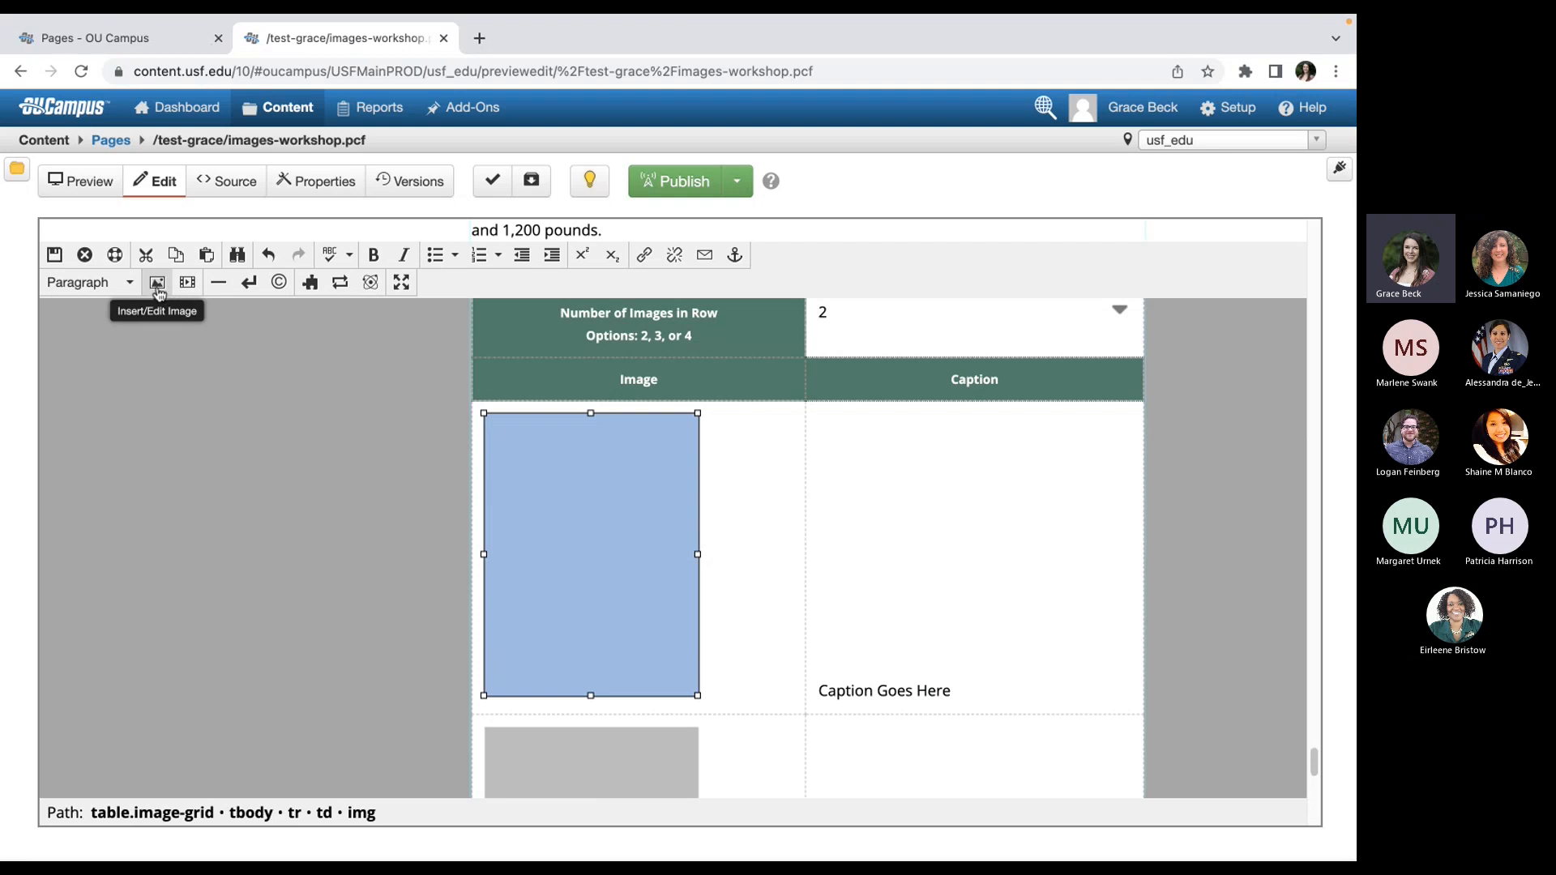
{"action": "left_click", "coordinate": [983, 455]}
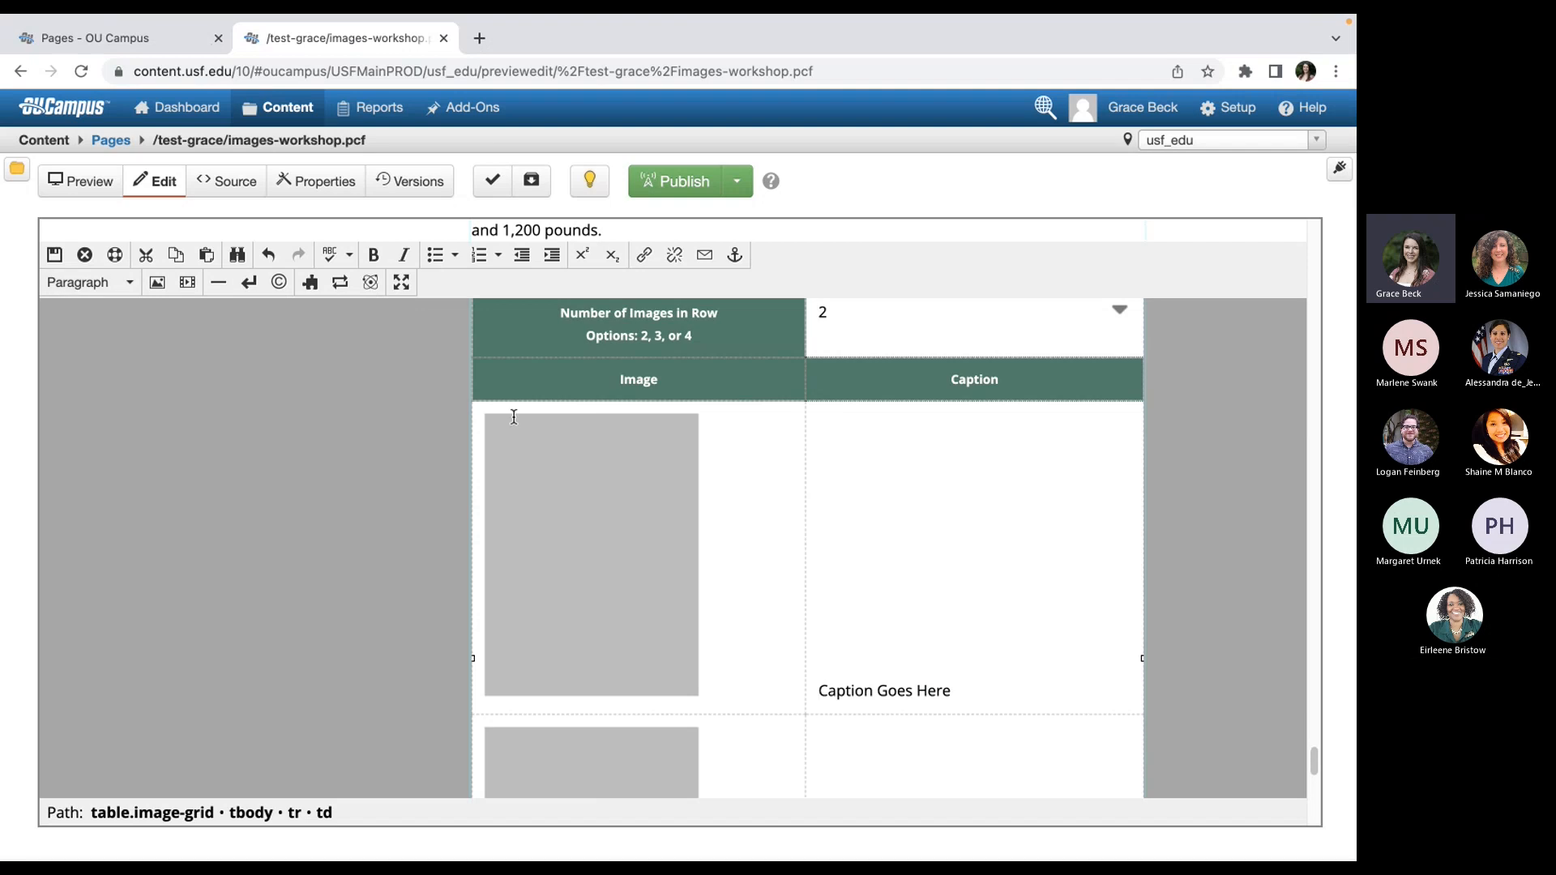
{"action": "left_click", "coordinate": [563, 471]}
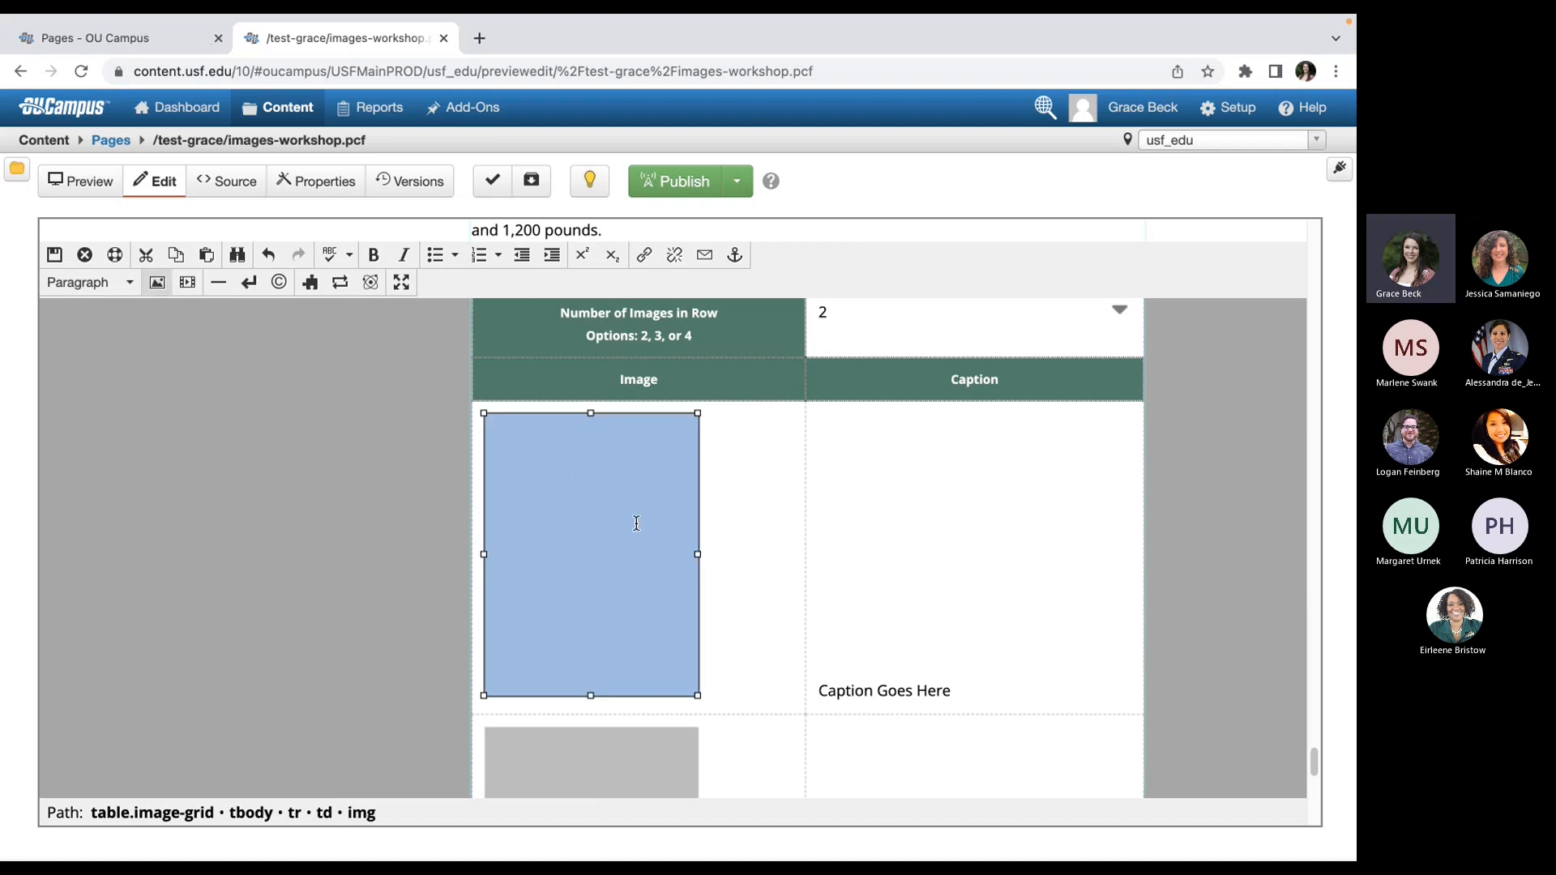
{"action": "left_click", "coordinate": [158, 285]}
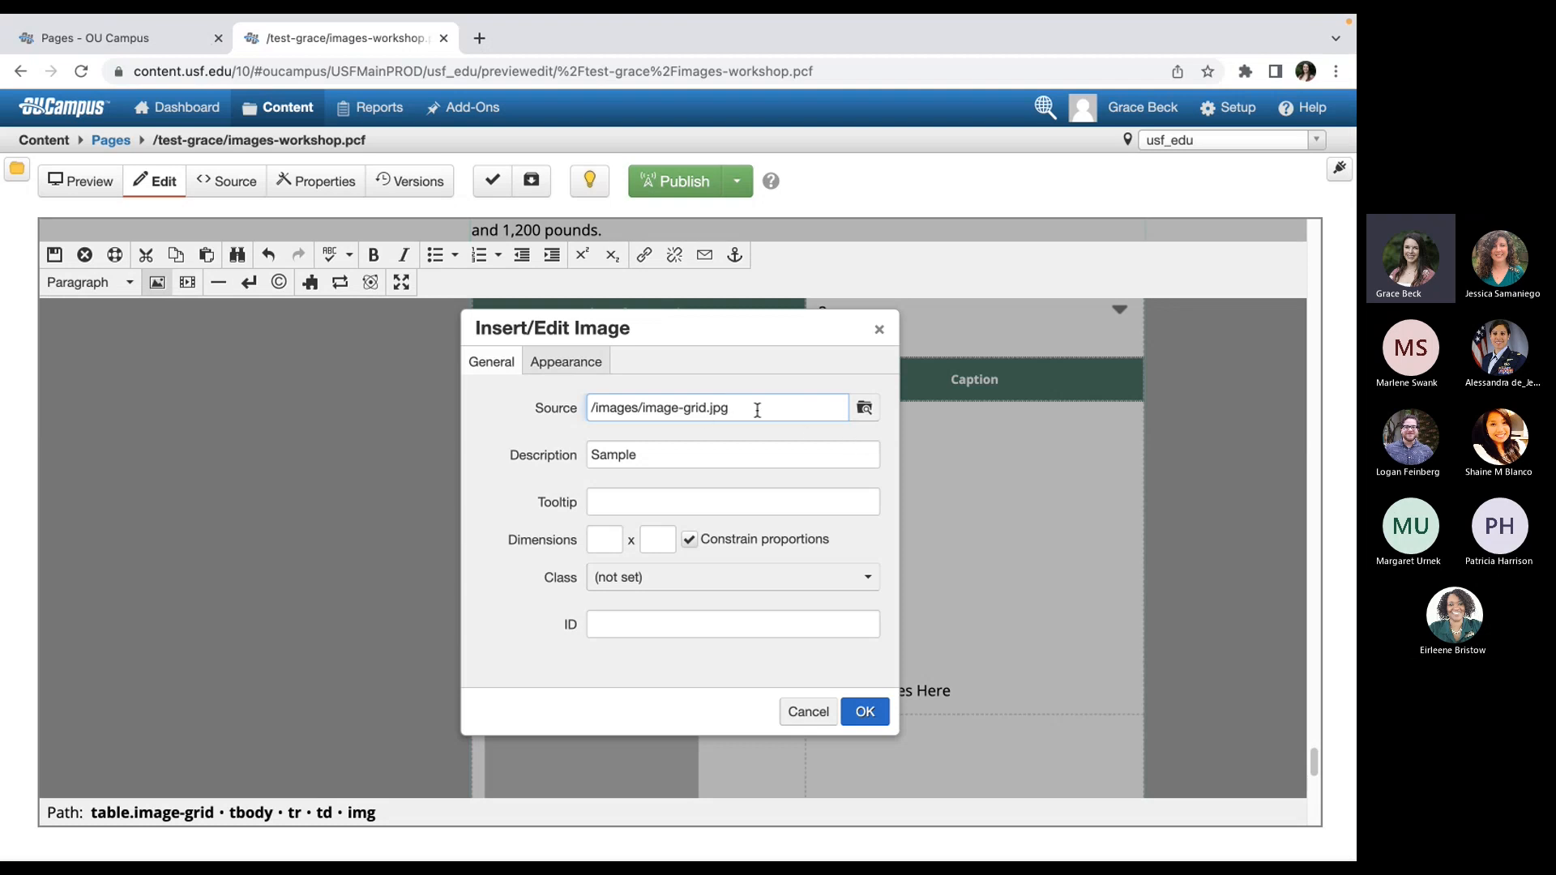
{"action": "left_click", "coordinate": [865, 411]}
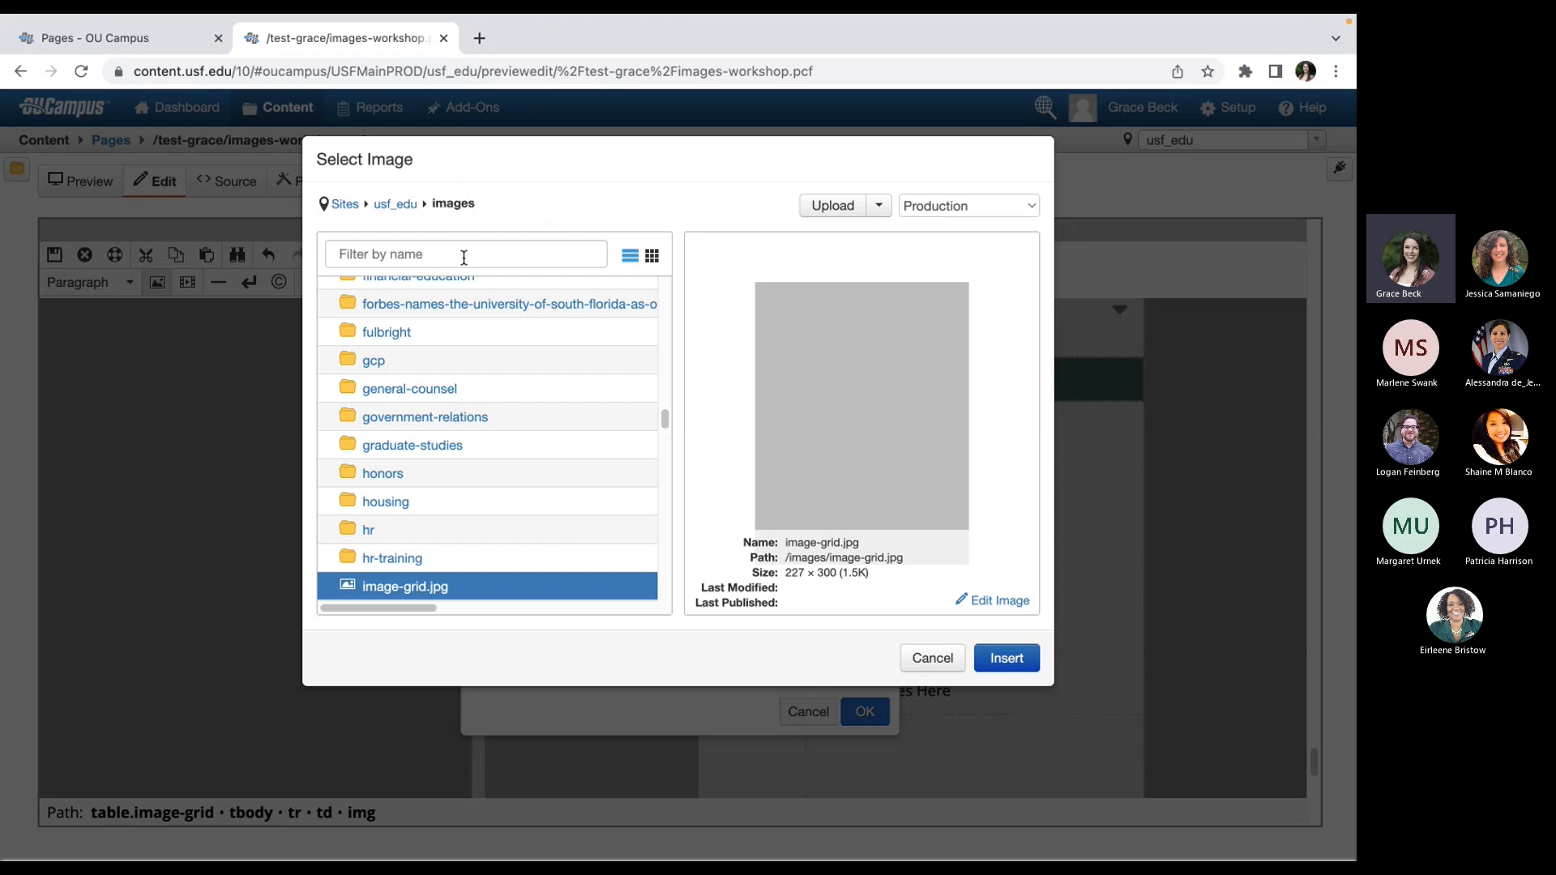
- Filter the images folder by "test-gr" and open the workshop-images folder inside test-grace
{"action": "left_click", "coordinate": [498, 254]}
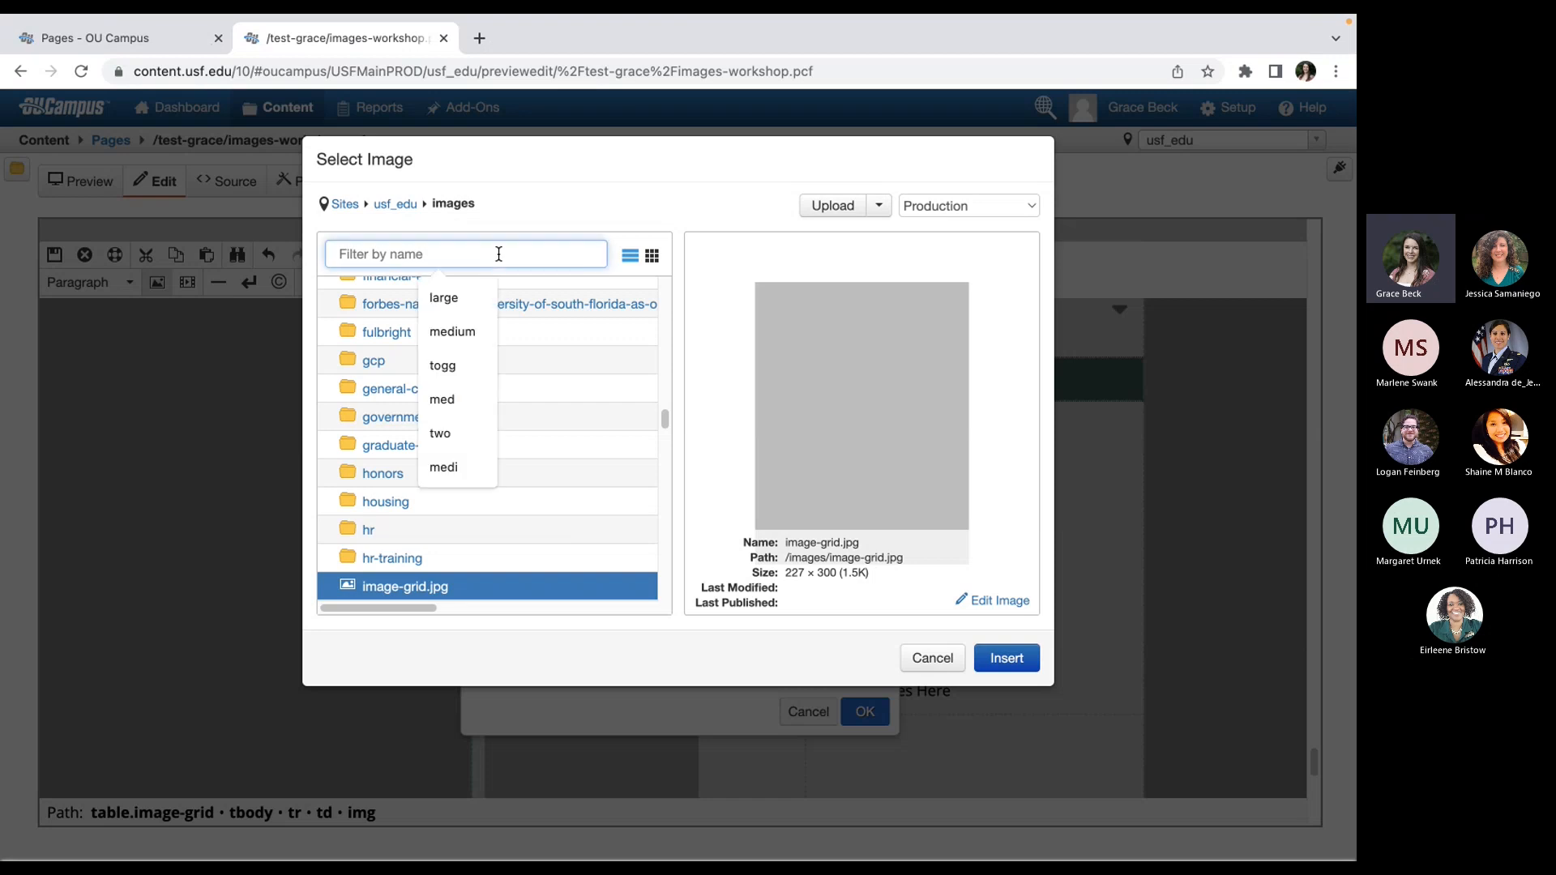
{"action": "type", "text": "test-gr"}
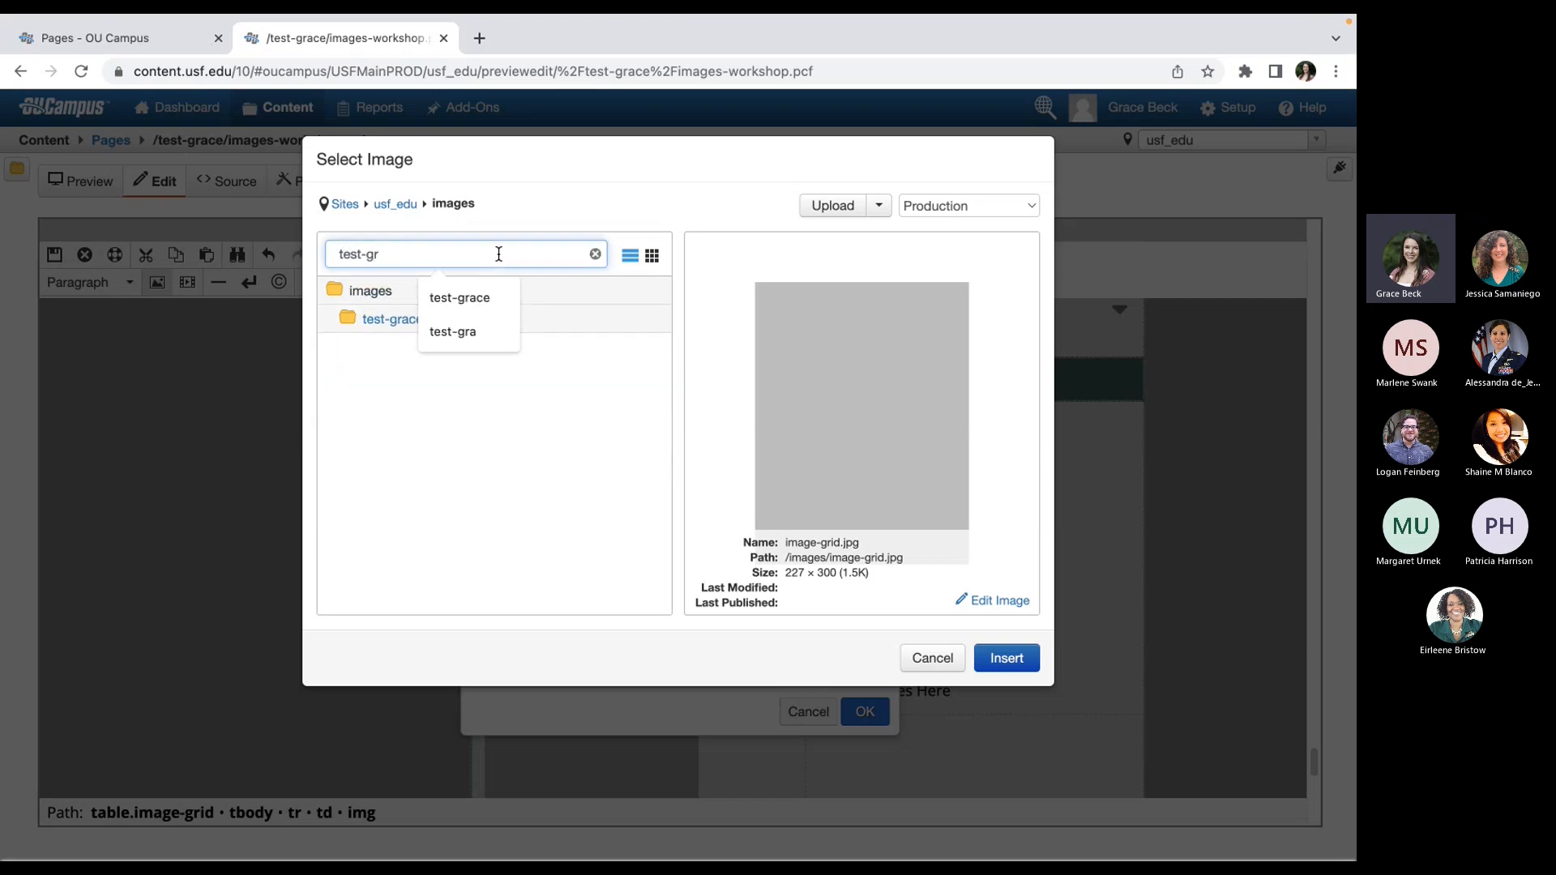
{"action": "left_click", "coordinate": [371, 318]}
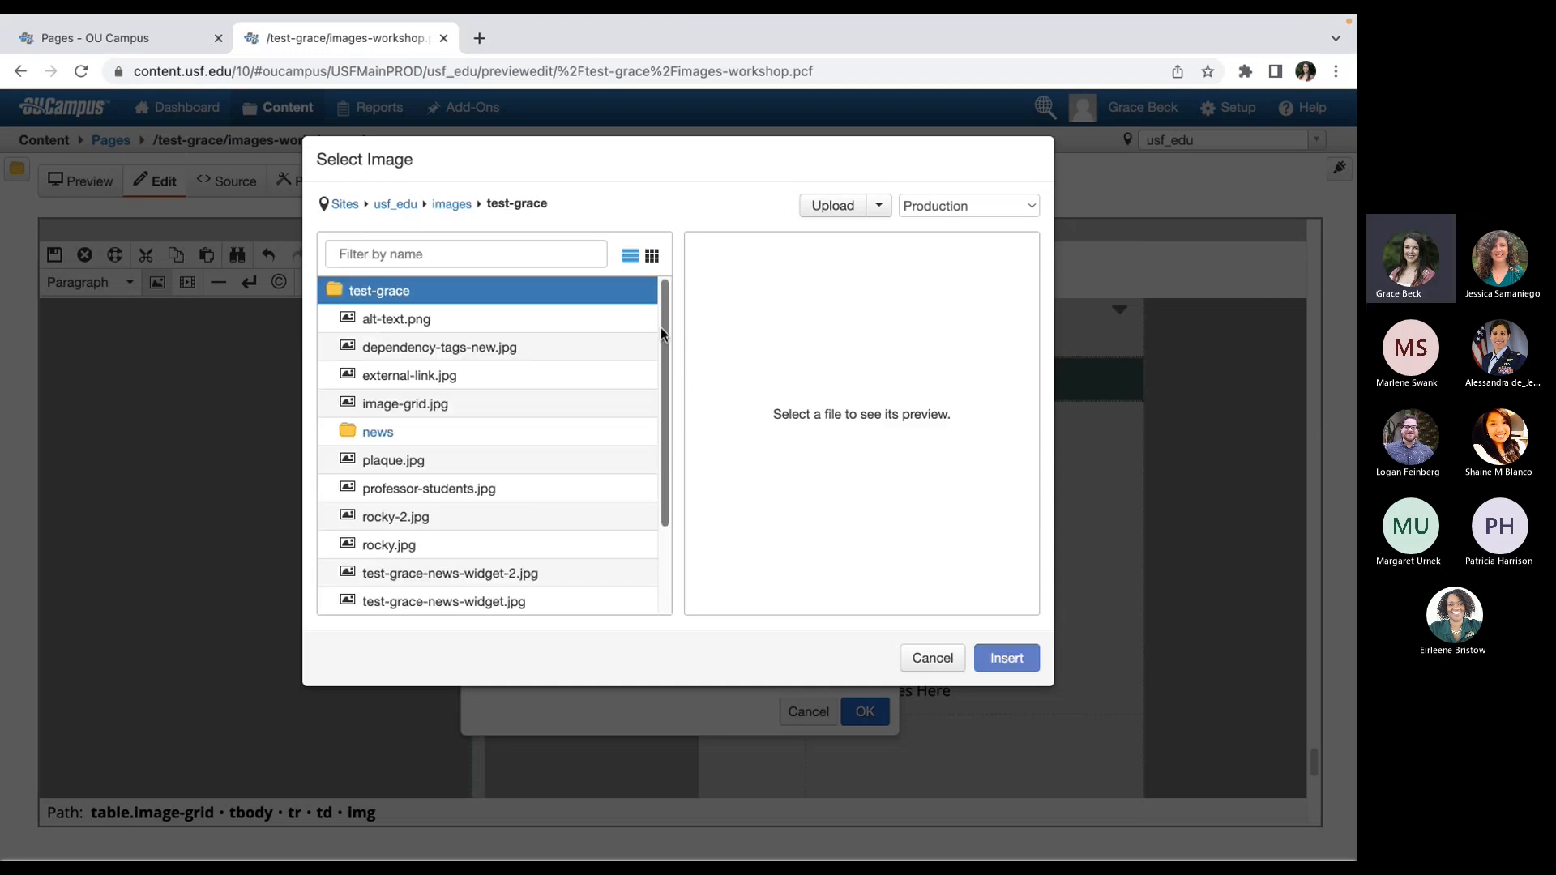
{"action": "left_click_drag", "start_coordinate": [660, 328], "coordinate": [672, 428]}
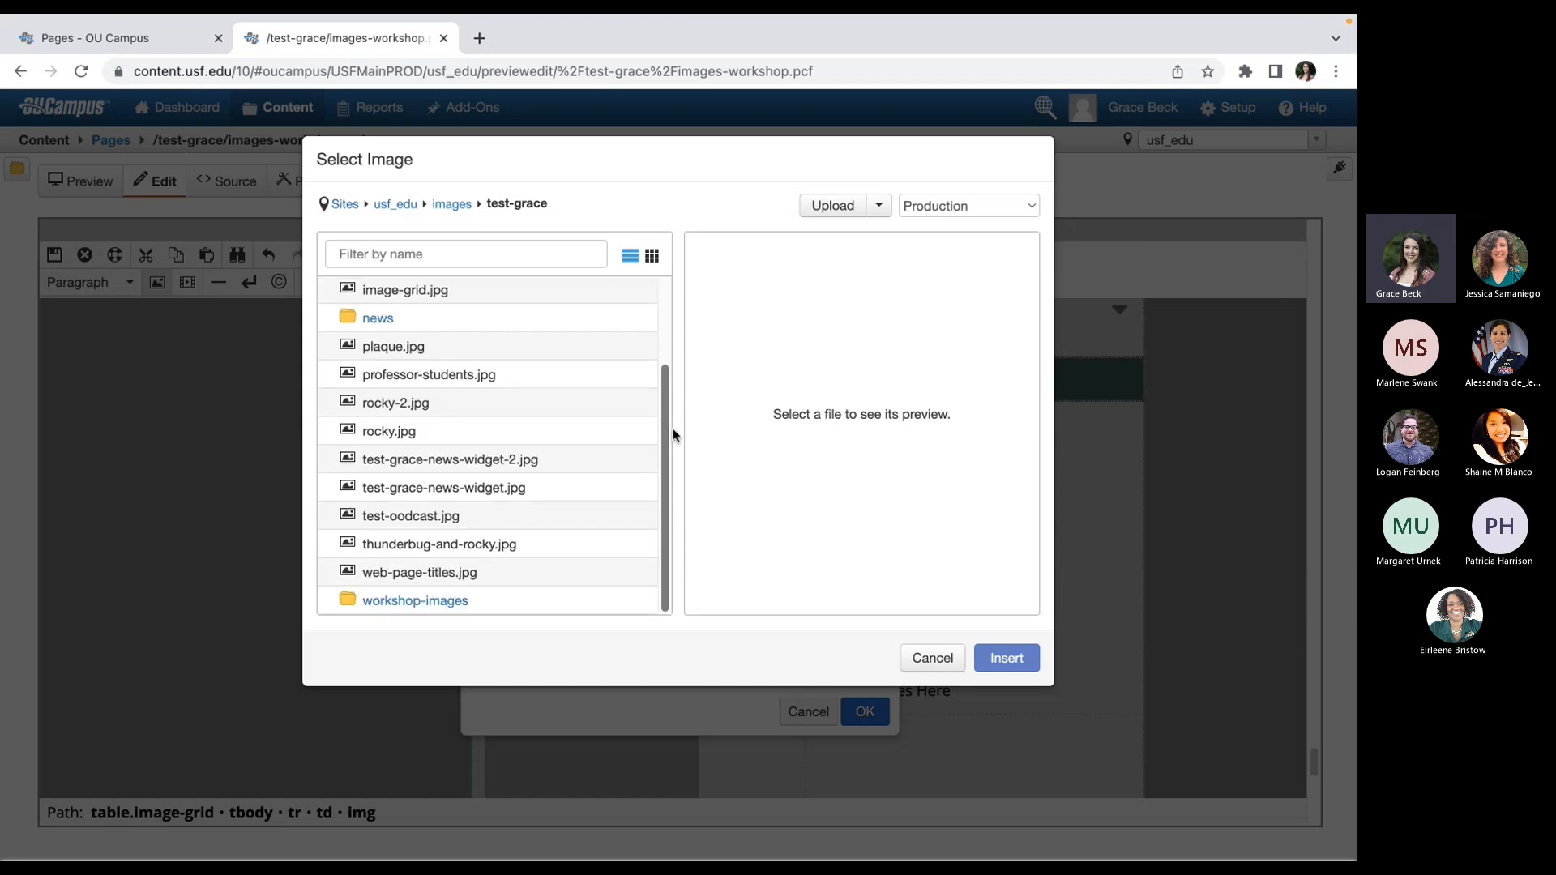
{"action": "left_click", "coordinate": [417, 602]}
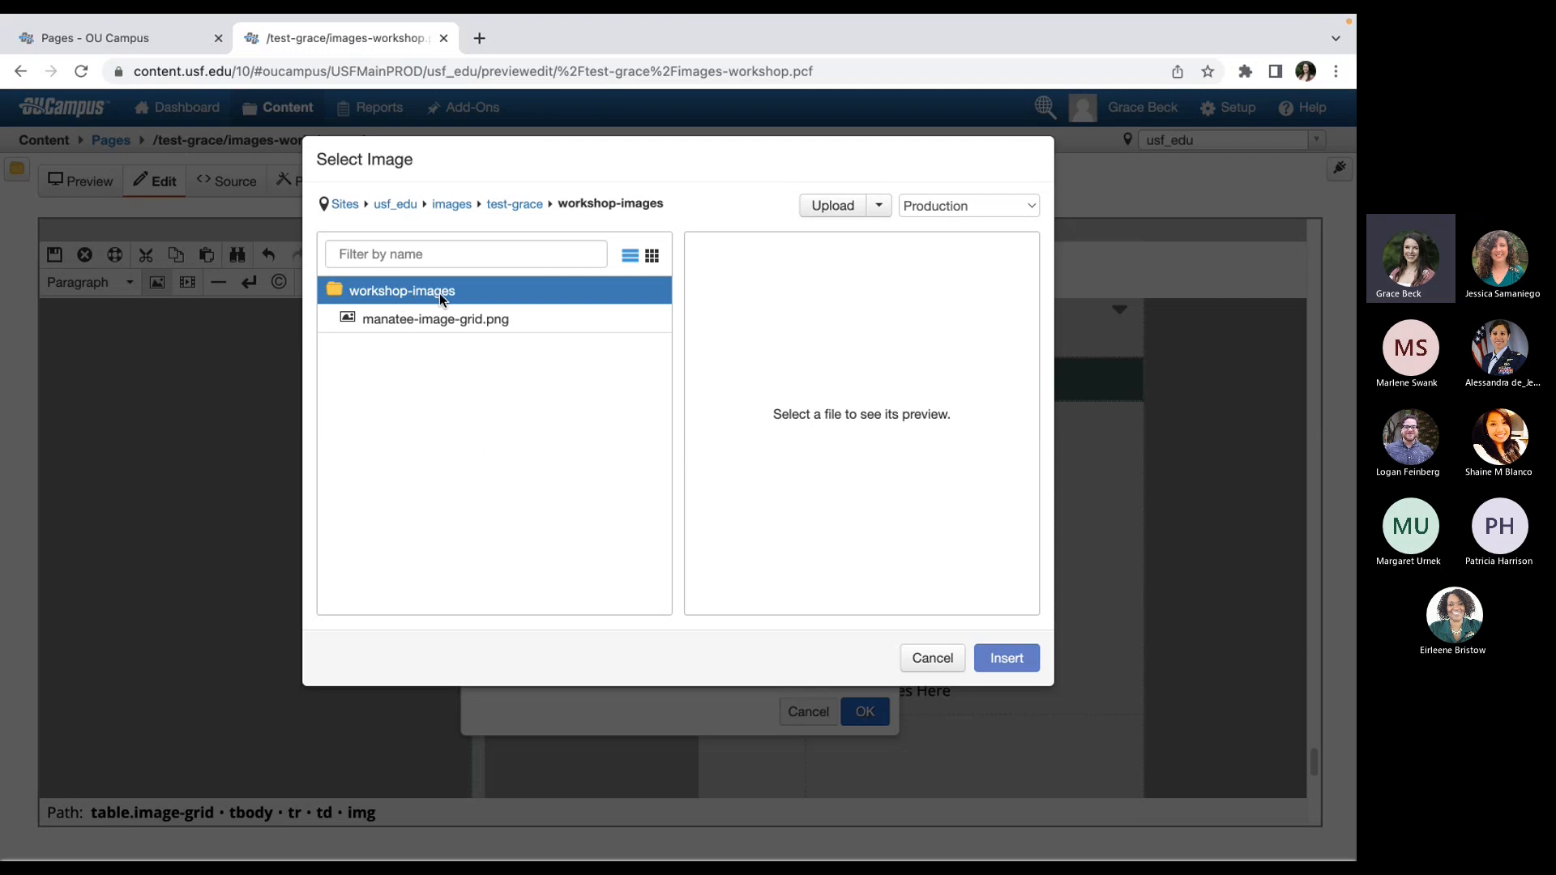
- Switch the image browser to the Test site and insert manatee-image-grid.png from workshop-images as the image source
{"action": "left_click", "coordinate": [1041, 208]}
{"action": "left_click", "coordinate": [1002, 248]}
{"action": "left_click", "coordinate": [1019, 213]}
{"action": "left_click", "coordinate": [1005, 161]}
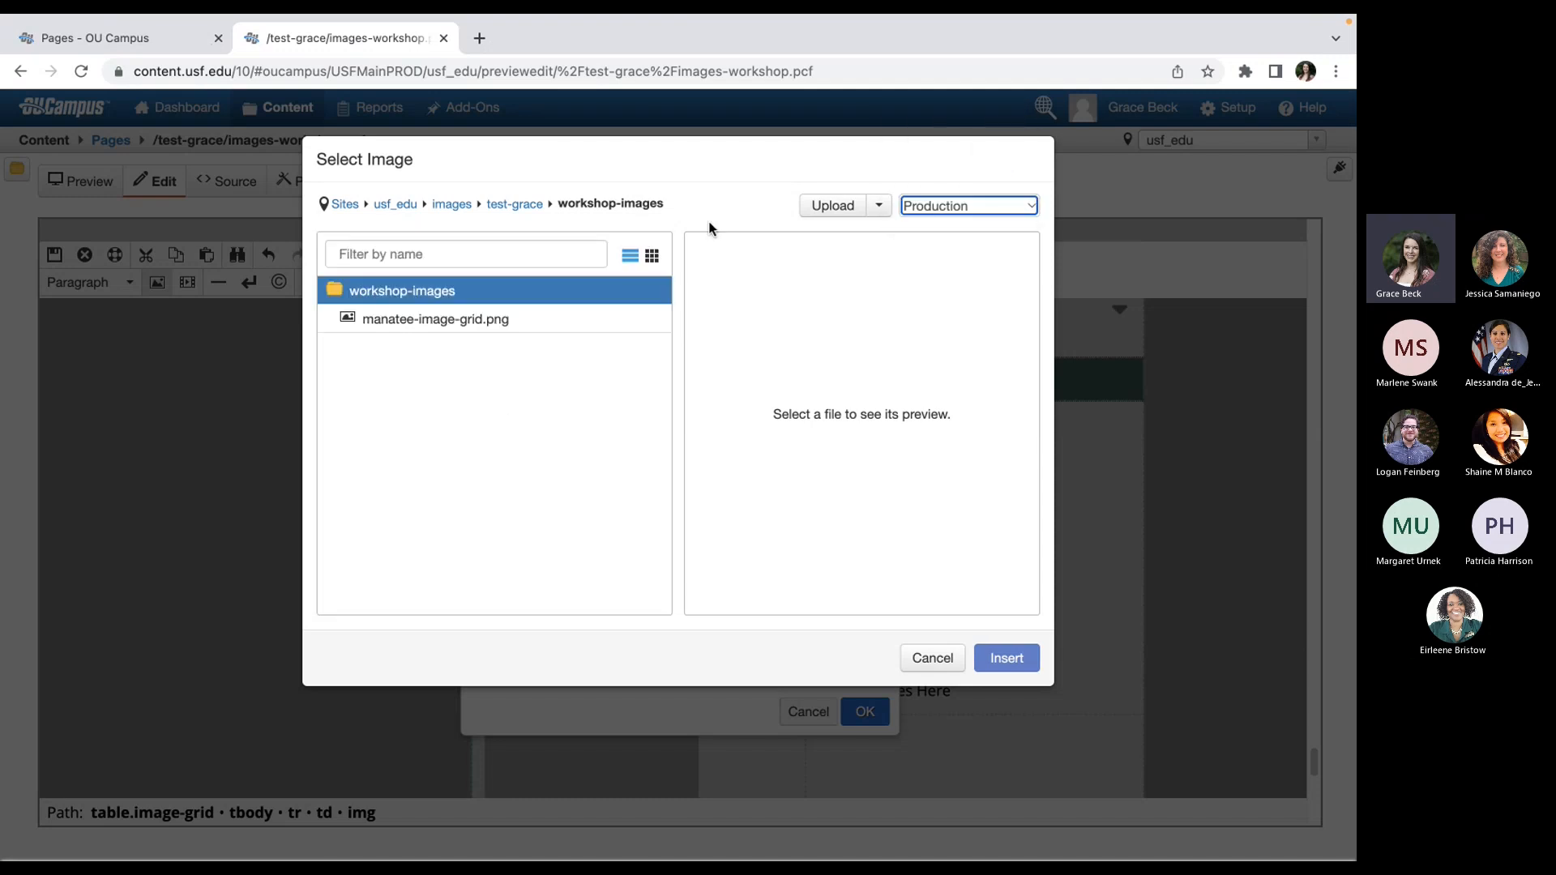
{"action": "left_click", "coordinate": [525, 324]}
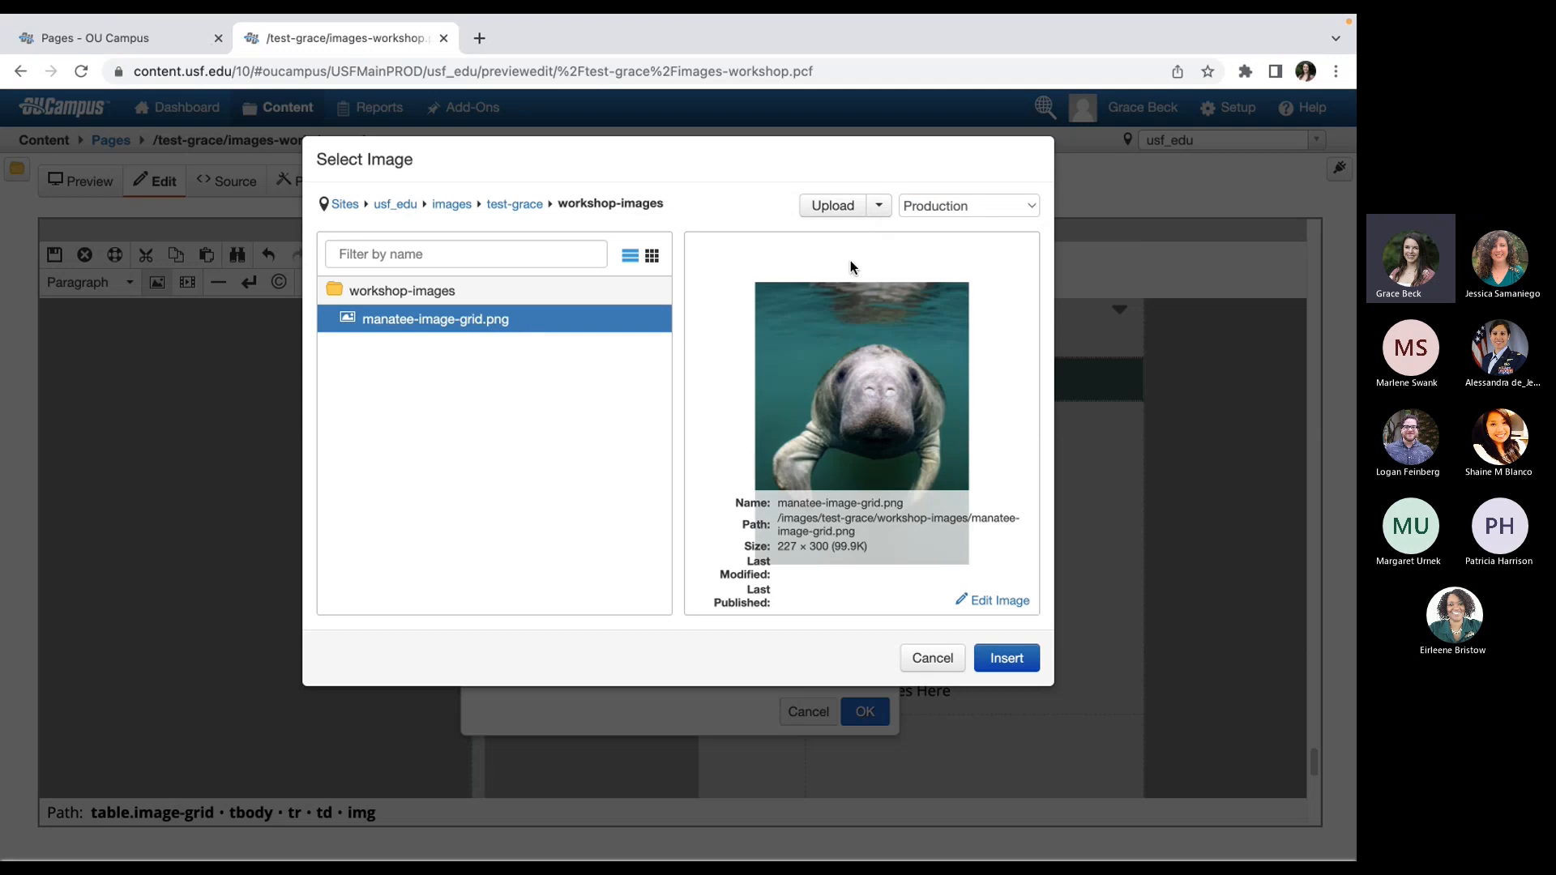
{"action": "left_click", "coordinate": [952, 220]}
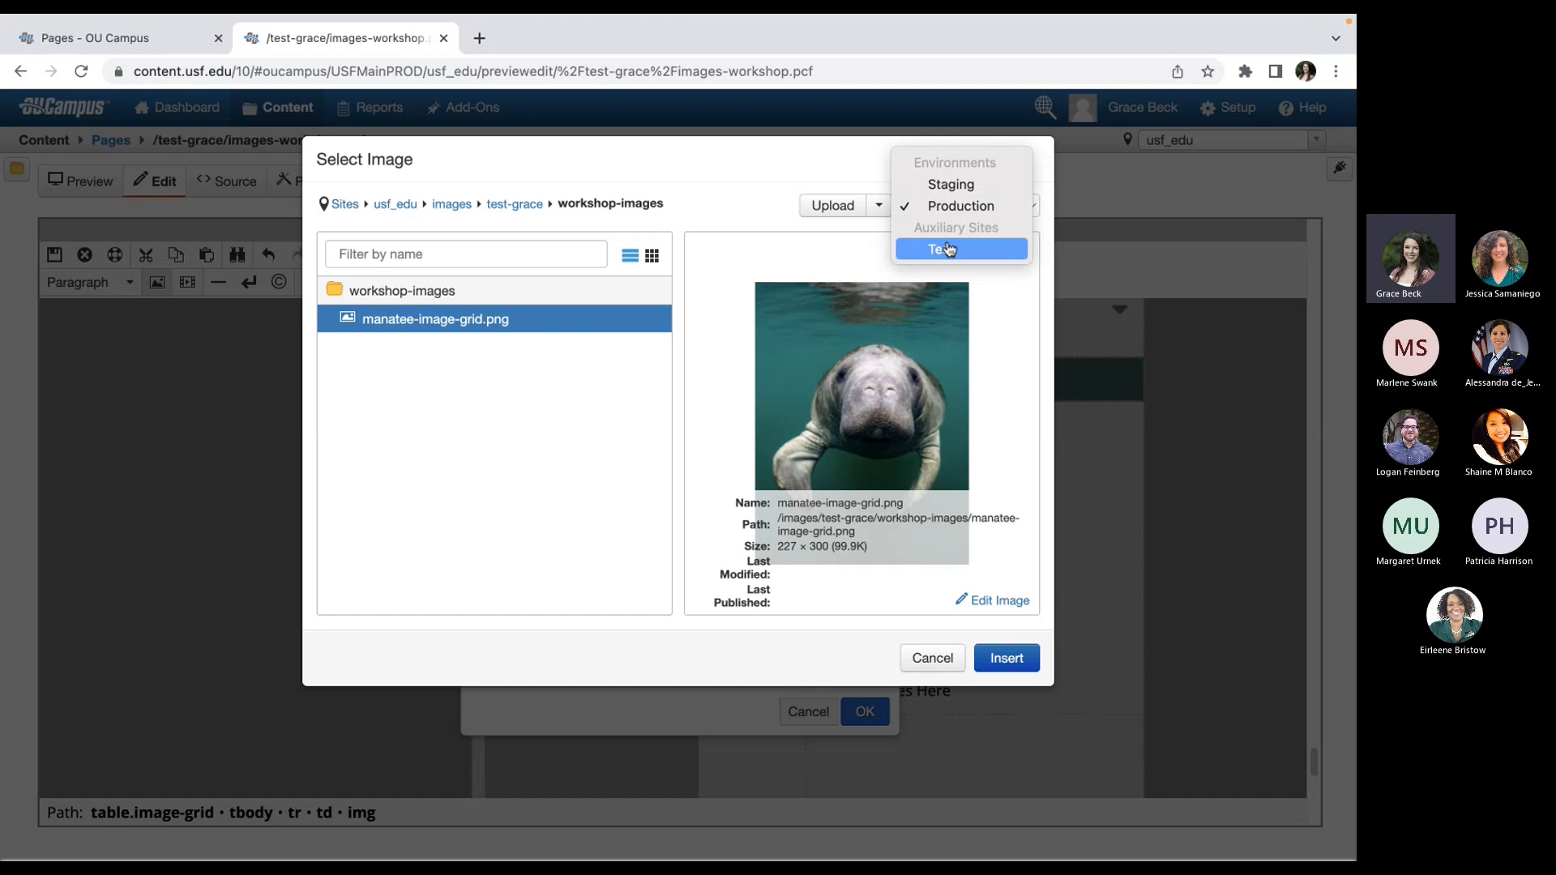
{"action": "left_click", "coordinate": [948, 249]}
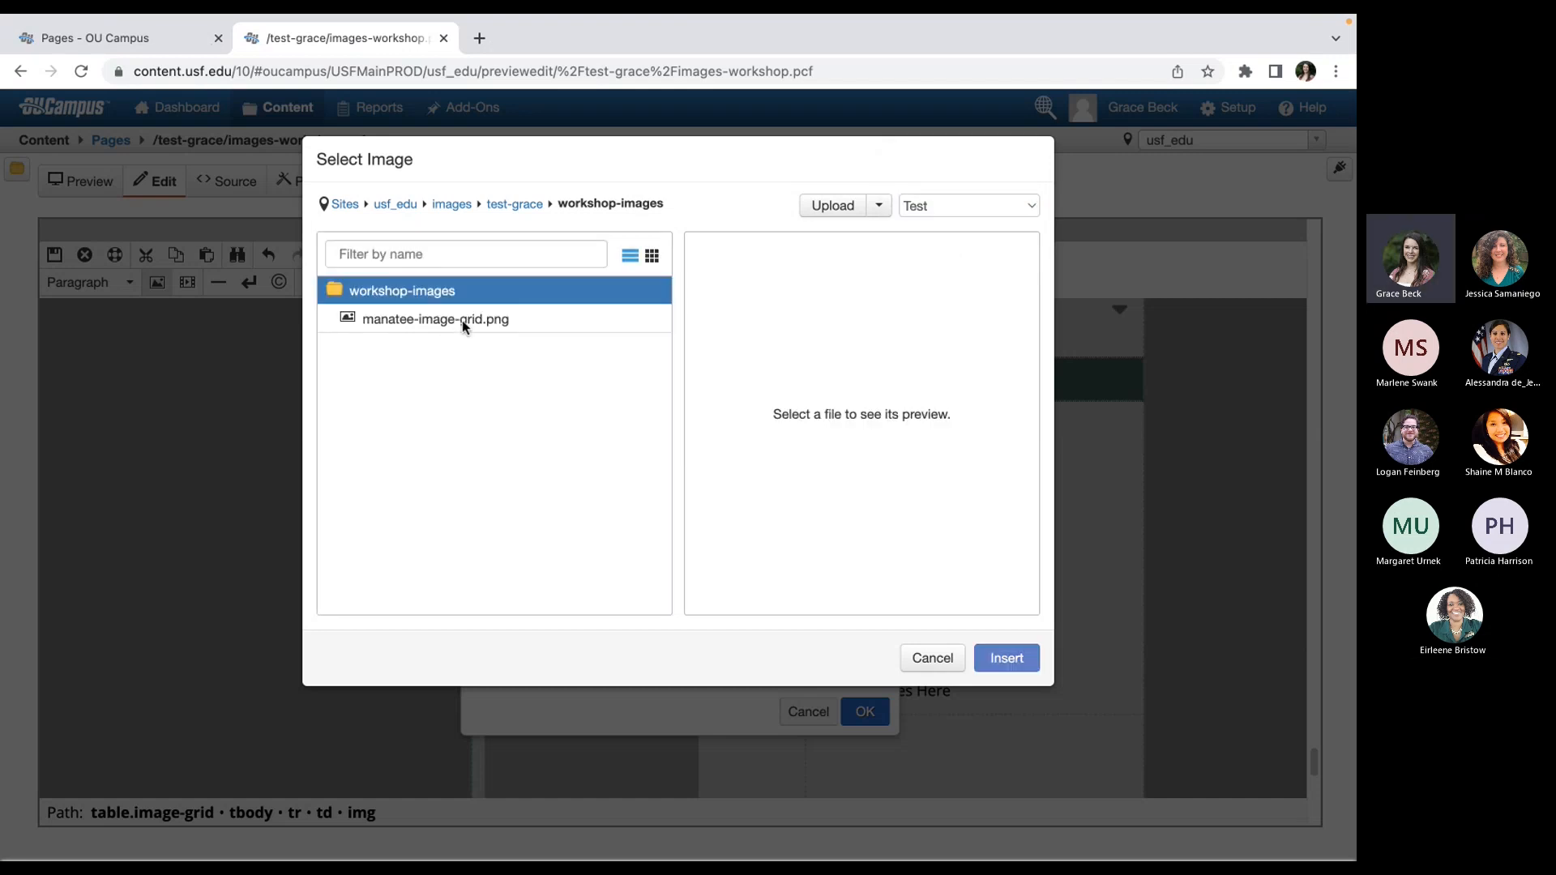
{"action": "left_click", "coordinate": [463, 319]}
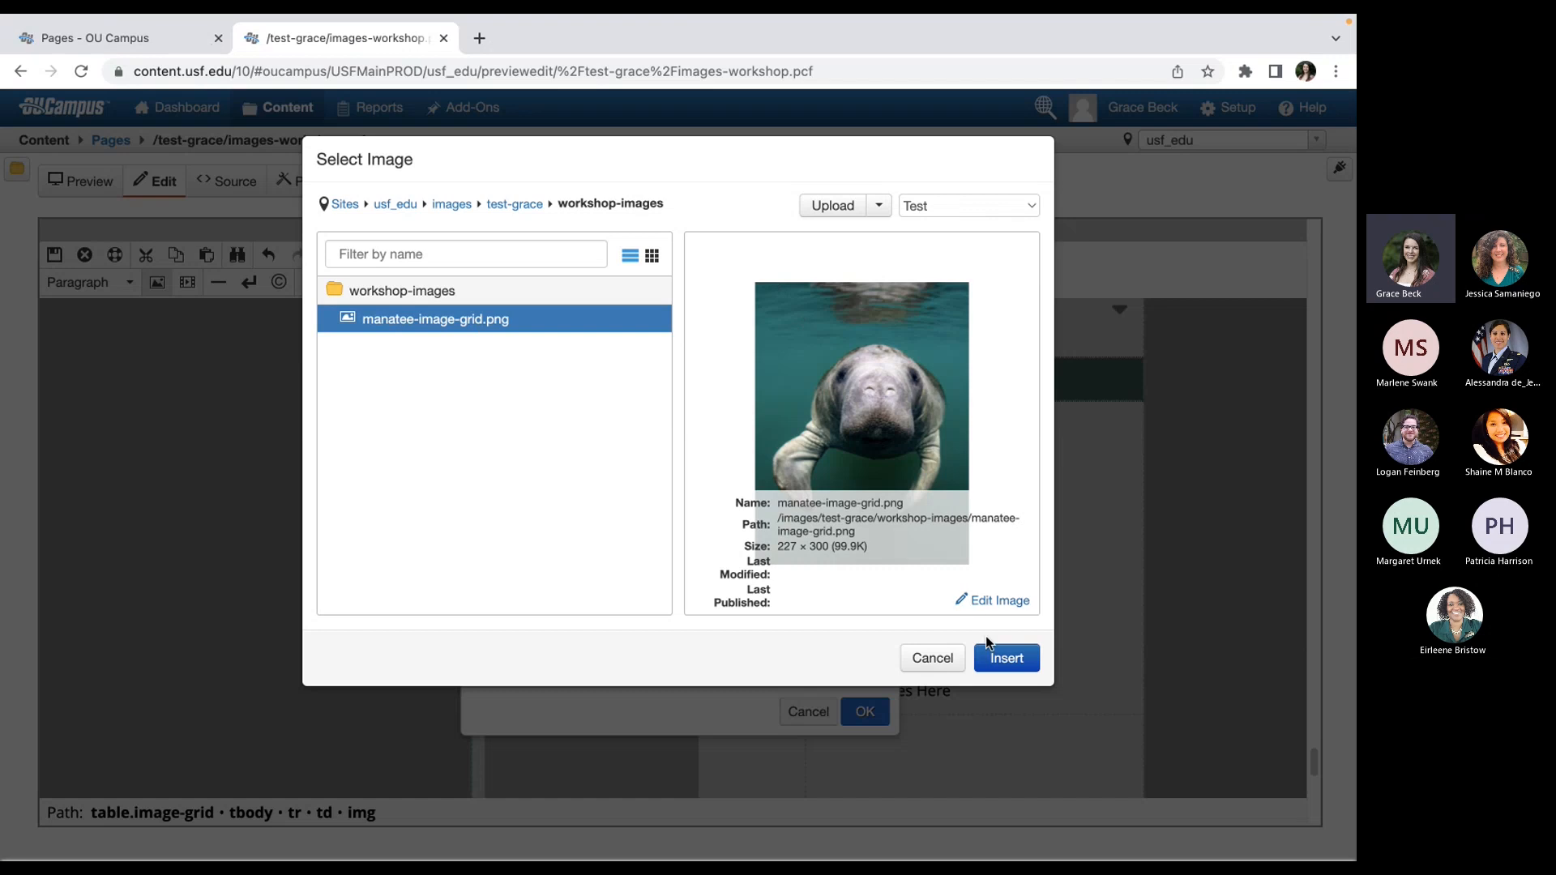
{"action": "left_click", "coordinate": [1012, 654]}
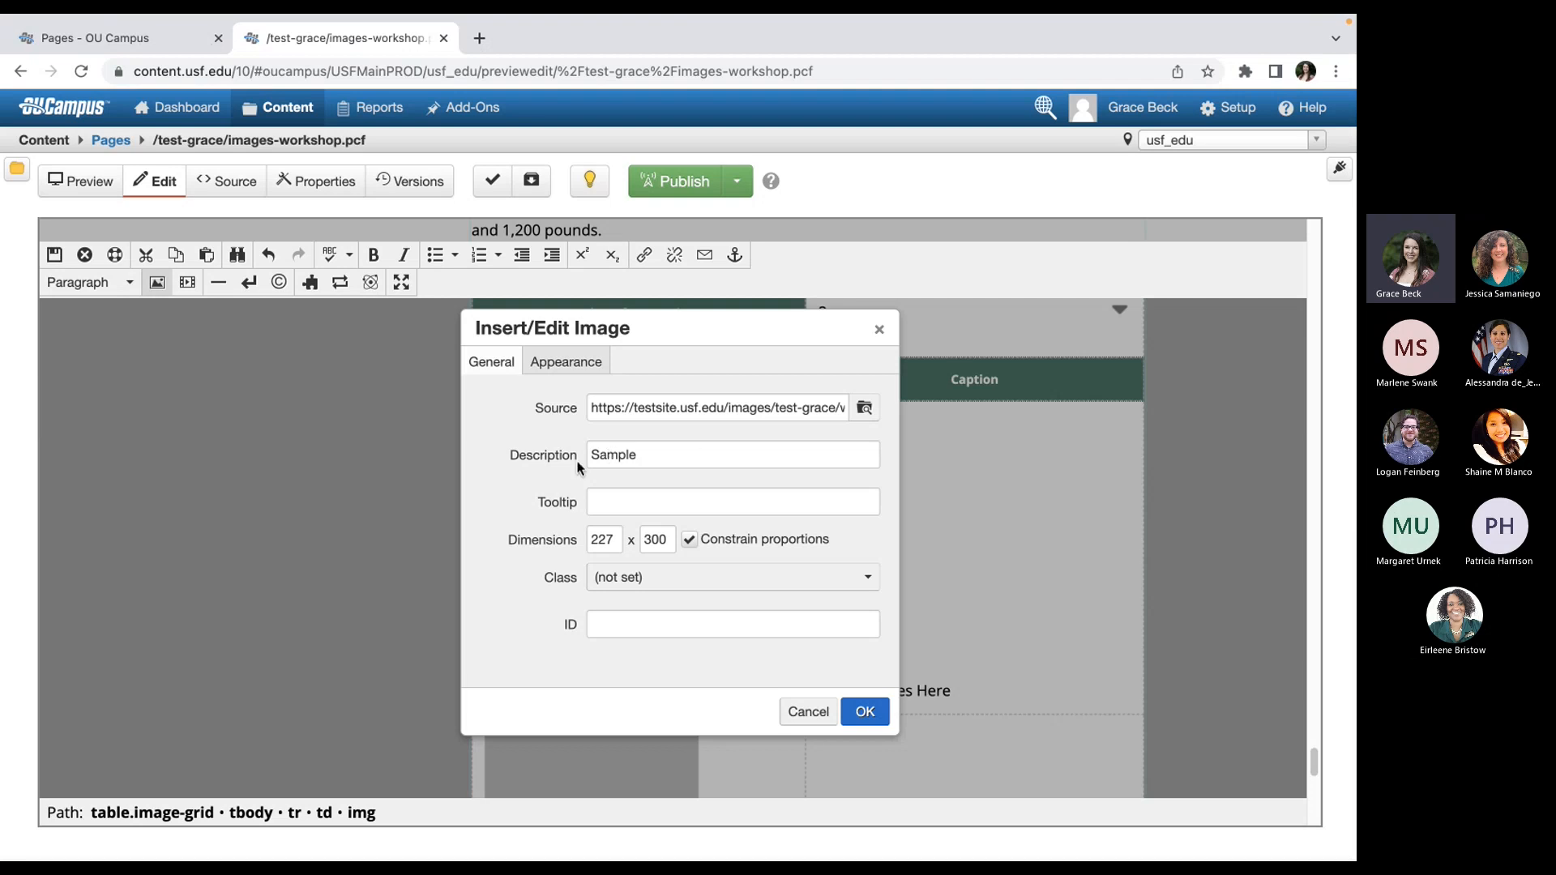
- Set the image description to "Manatee swimming" and apply the image settings
{"action": "double_click", "coordinate": [665, 458]}
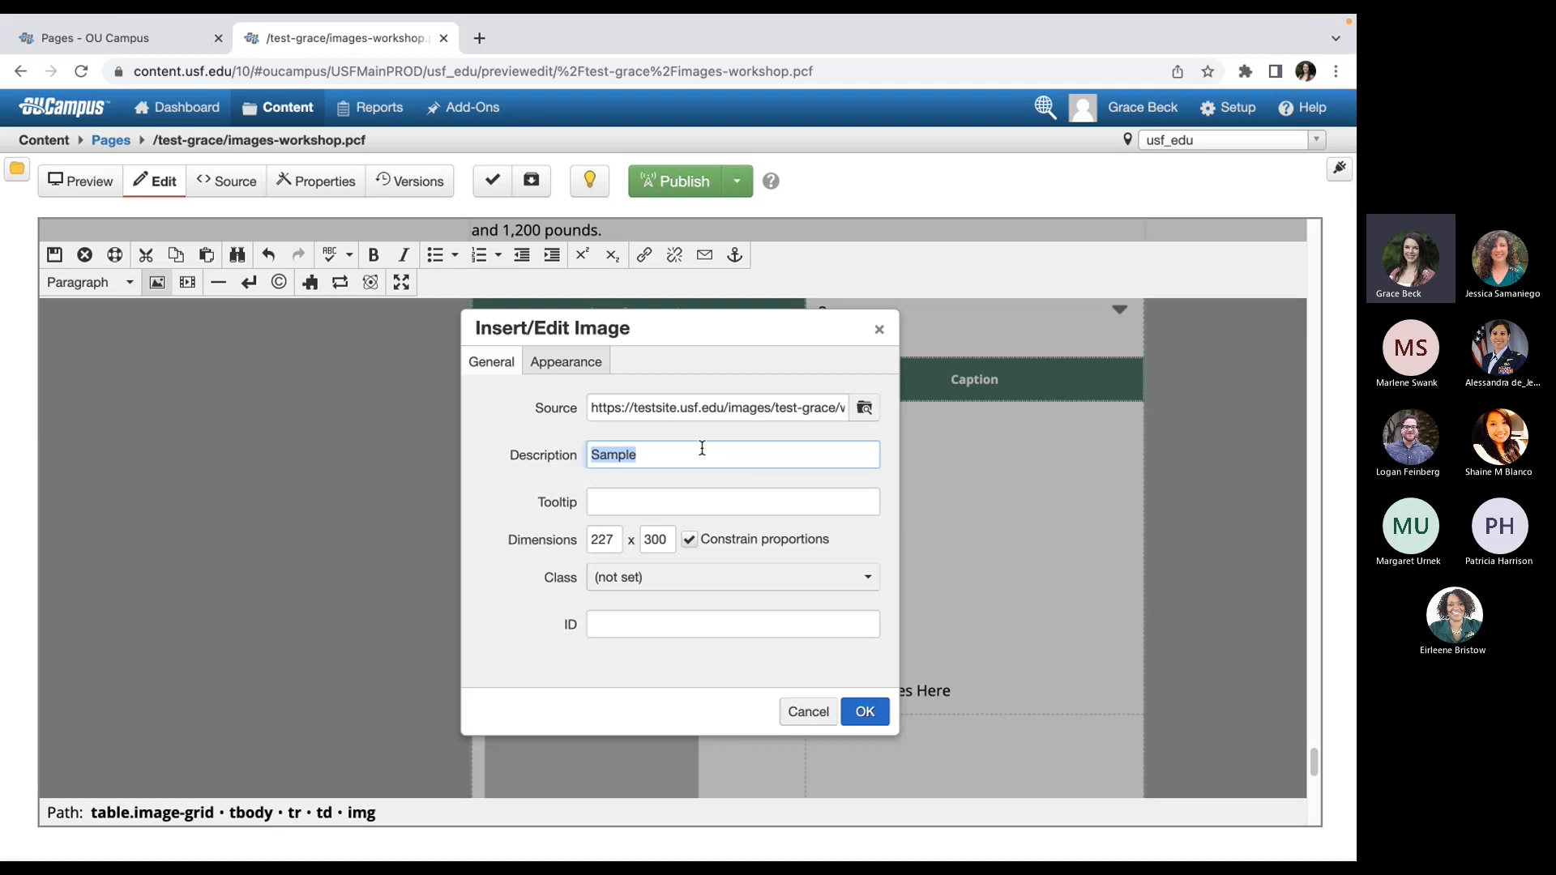
{"action": "type", "text": "Manatee swimming"}
{"action": "left_click", "coordinate": [866, 712]}
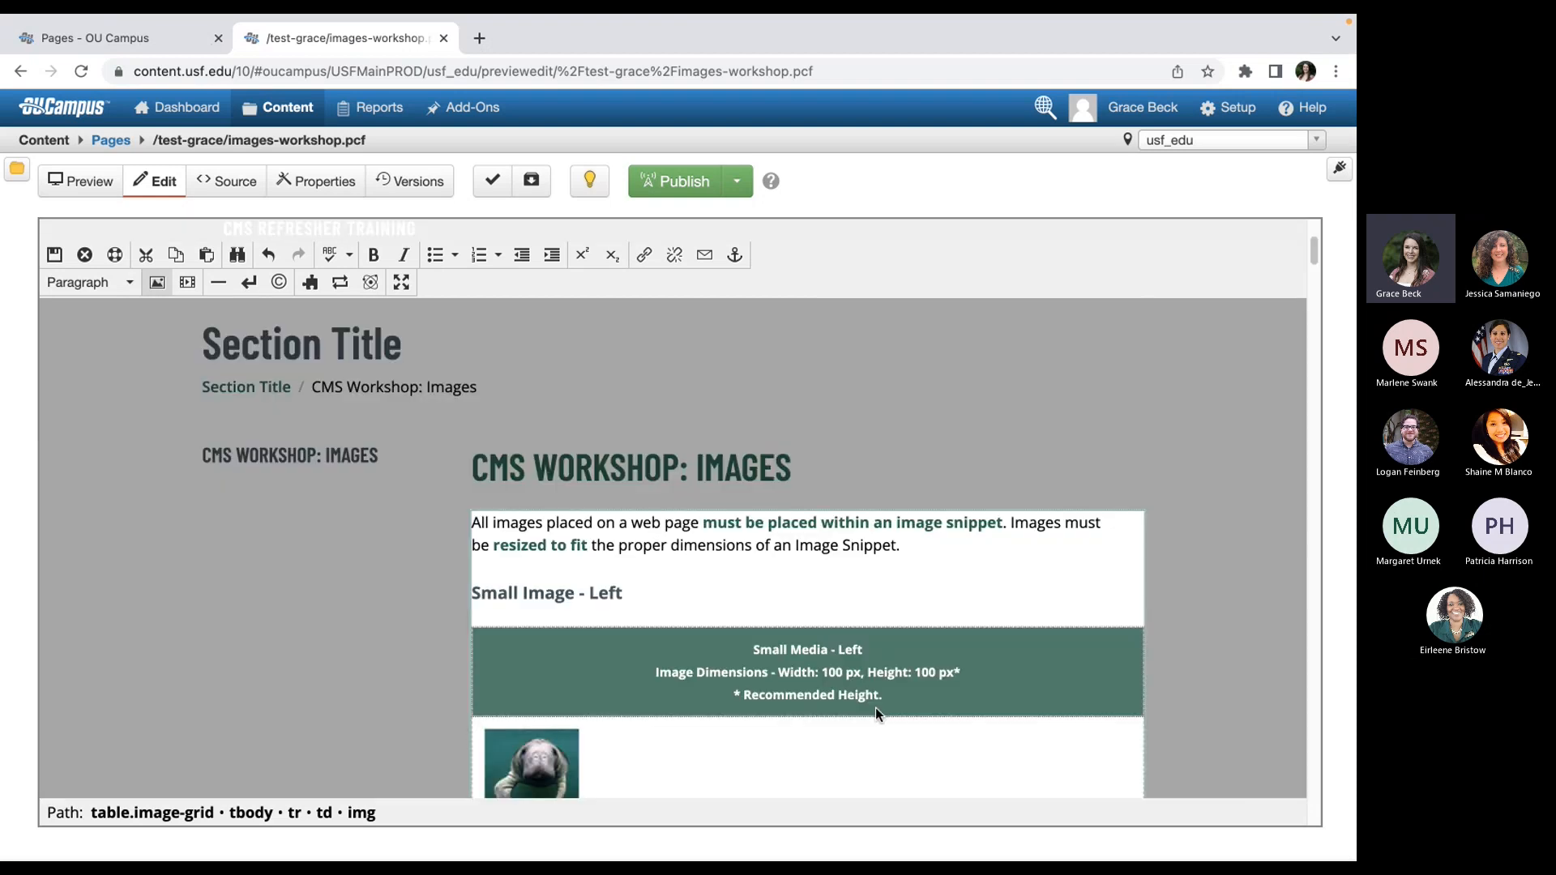
- Open the source file browser for the second placeholder image, directly below the manatee image in the Image Grid
{"action": "scroll", "coordinate": [876, 708], "scroll_direction": "down", "scroll_amount": 5}
{"action": "left_click_drag", "start_coordinate": [1313, 275], "coordinate": [1308, 766]}
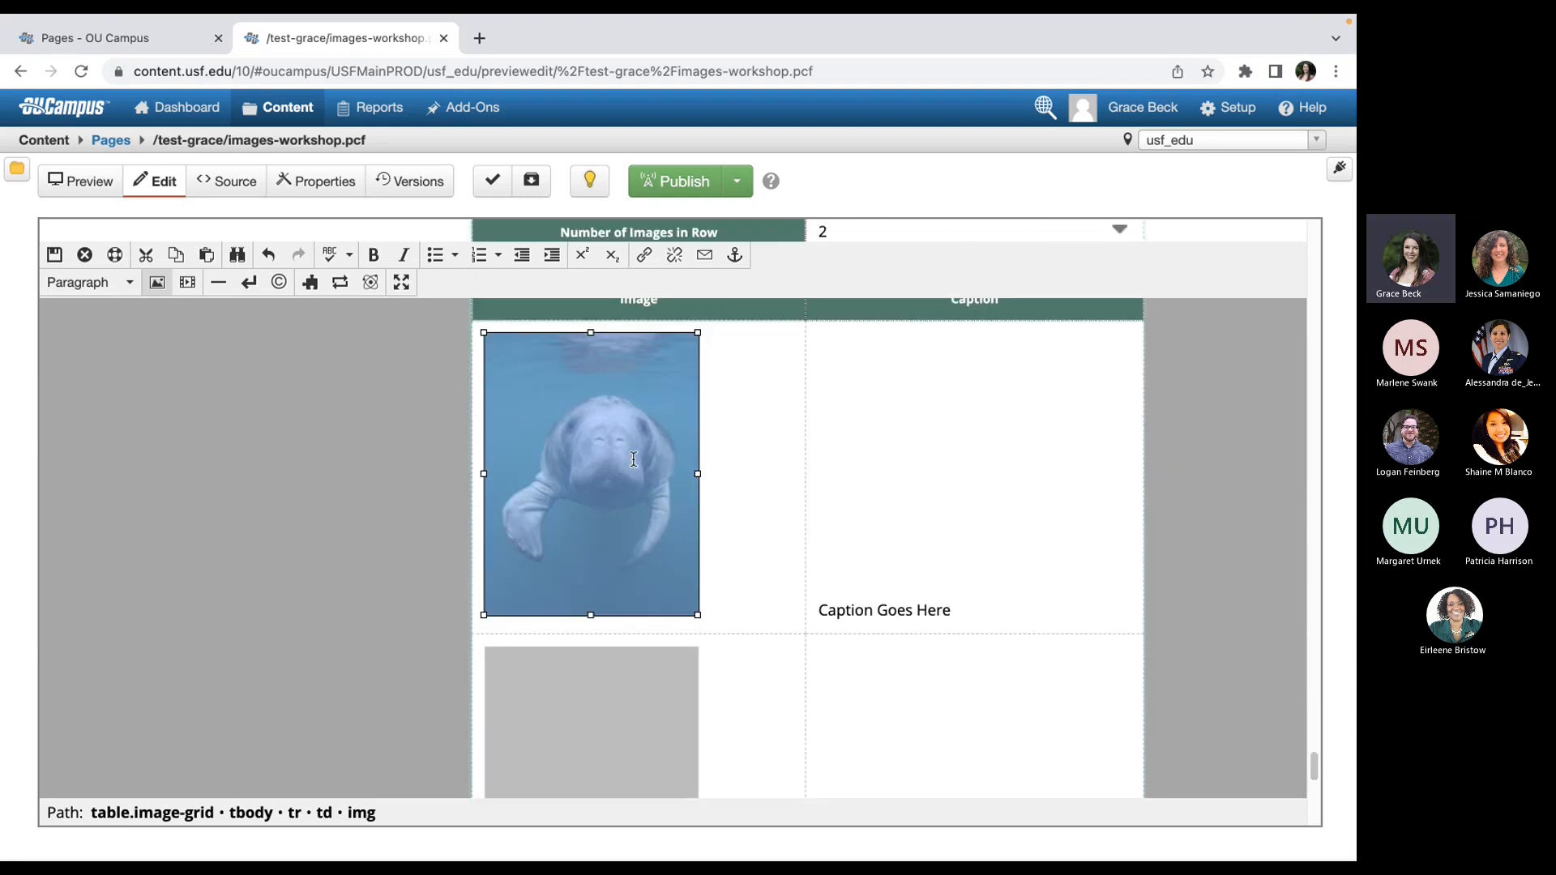
{"action": "left_click", "coordinate": [930, 483]}
{"action": "scroll", "coordinate": [934, 487], "scroll_direction": "down", "scroll_amount": 2}
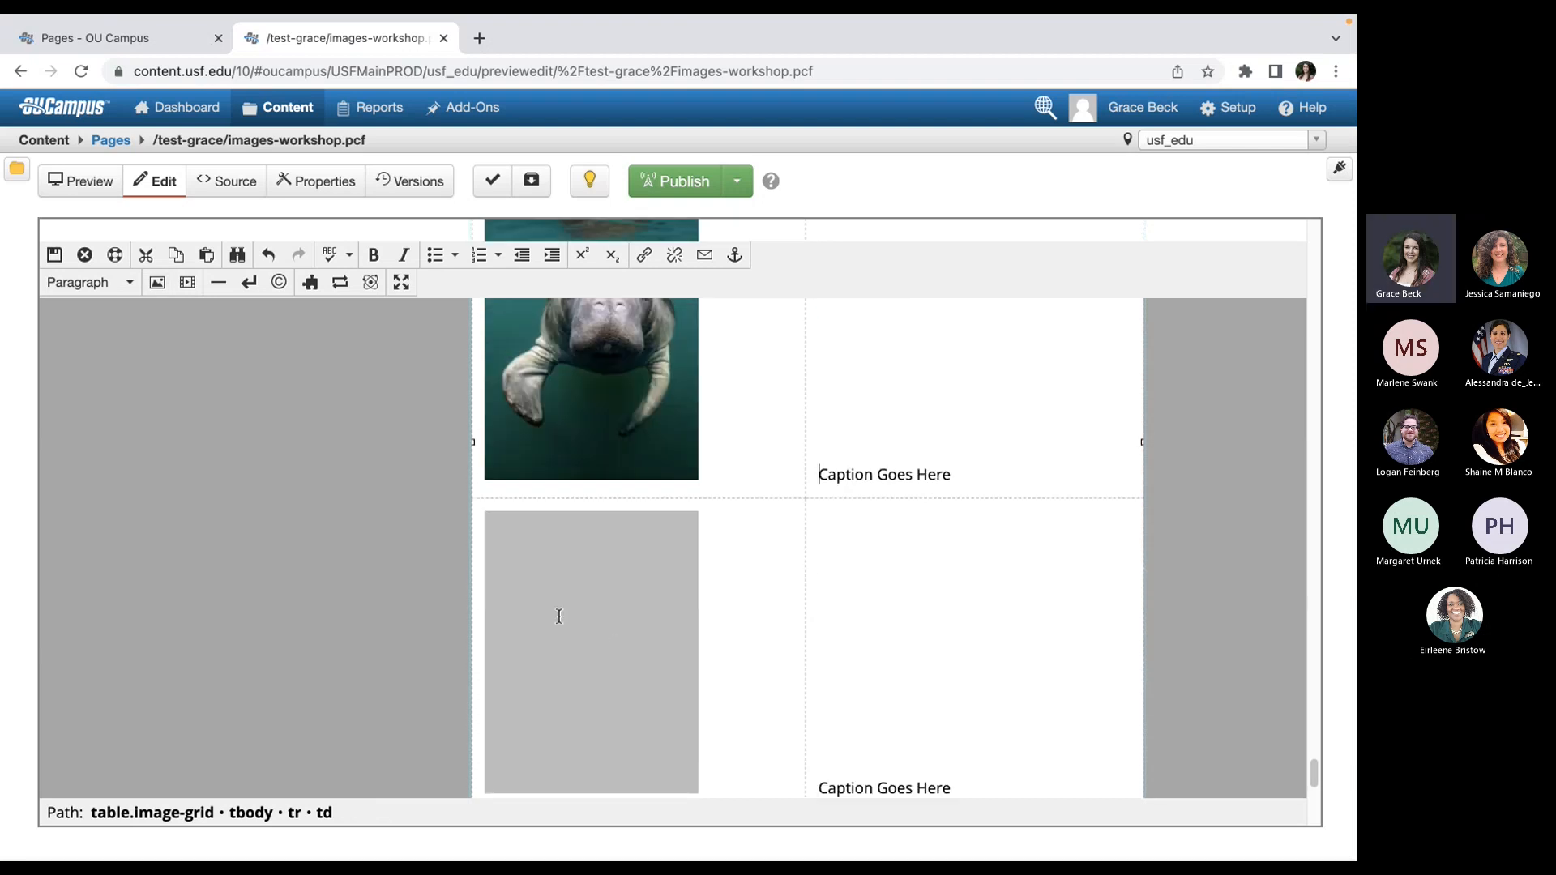
{"action": "left_click", "coordinate": [625, 594]}
{"action": "left_click", "coordinate": [157, 282]}
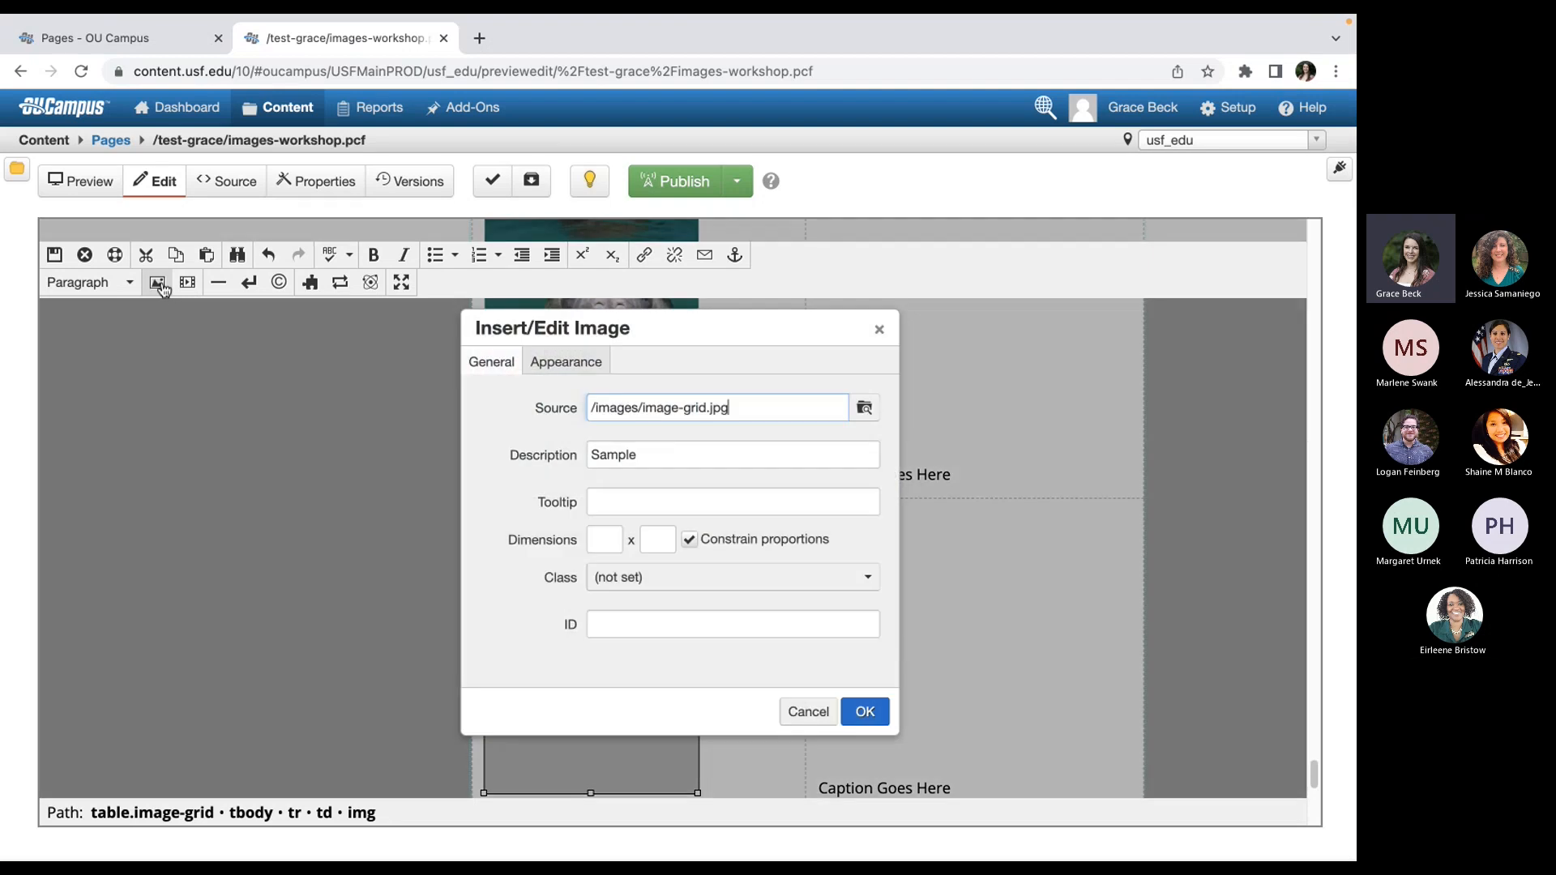
{"action": "left_click", "coordinate": [864, 412]}
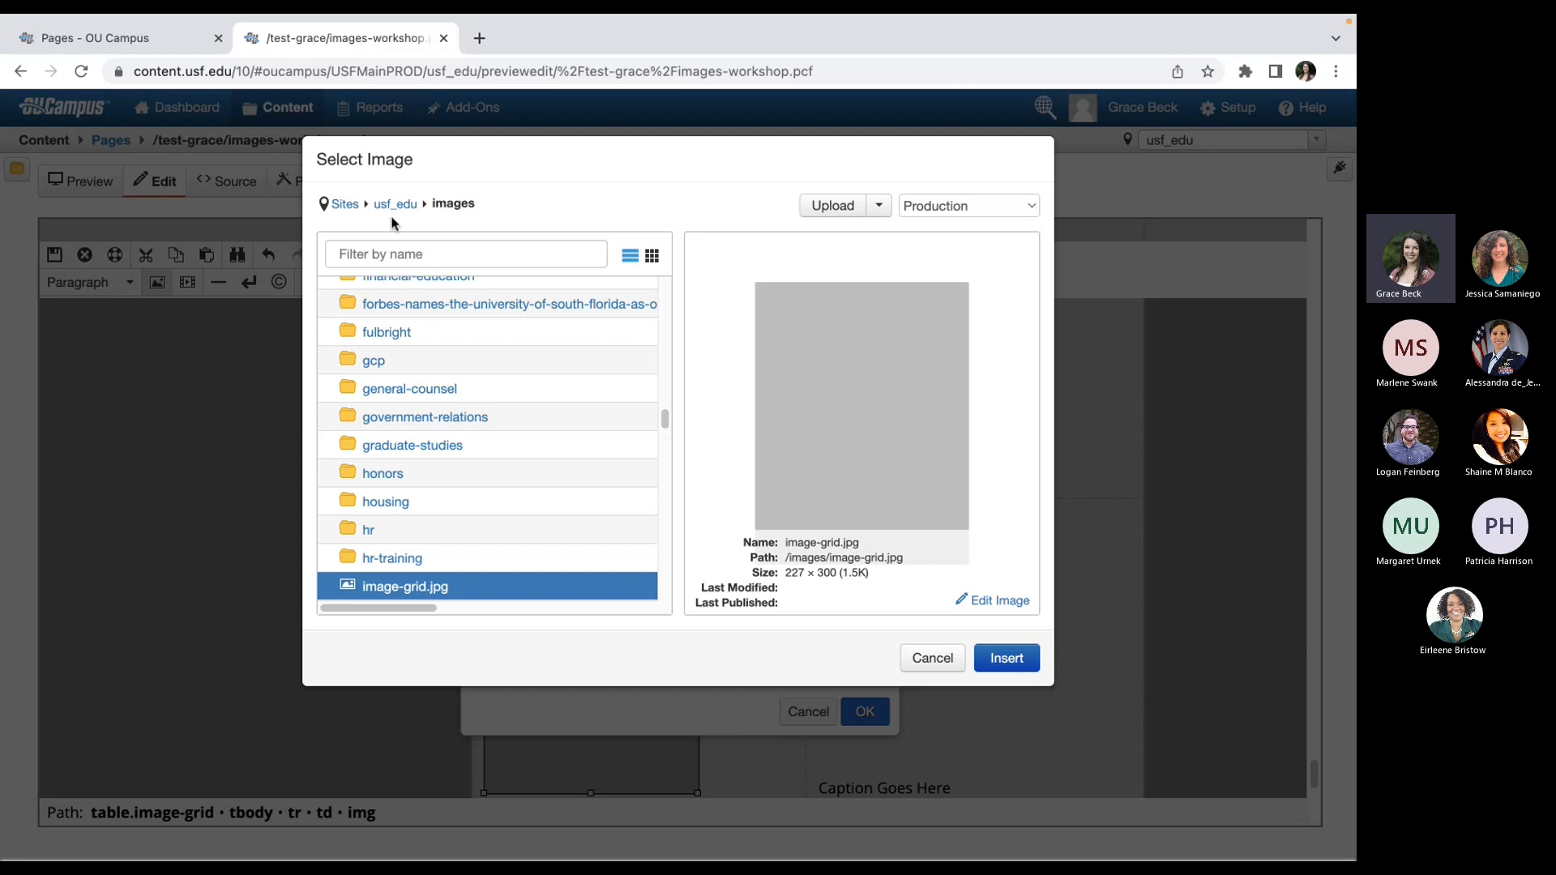
{"action": "left_click_drag", "start_coordinate": [660, 417], "coordinate": [661, 393]}
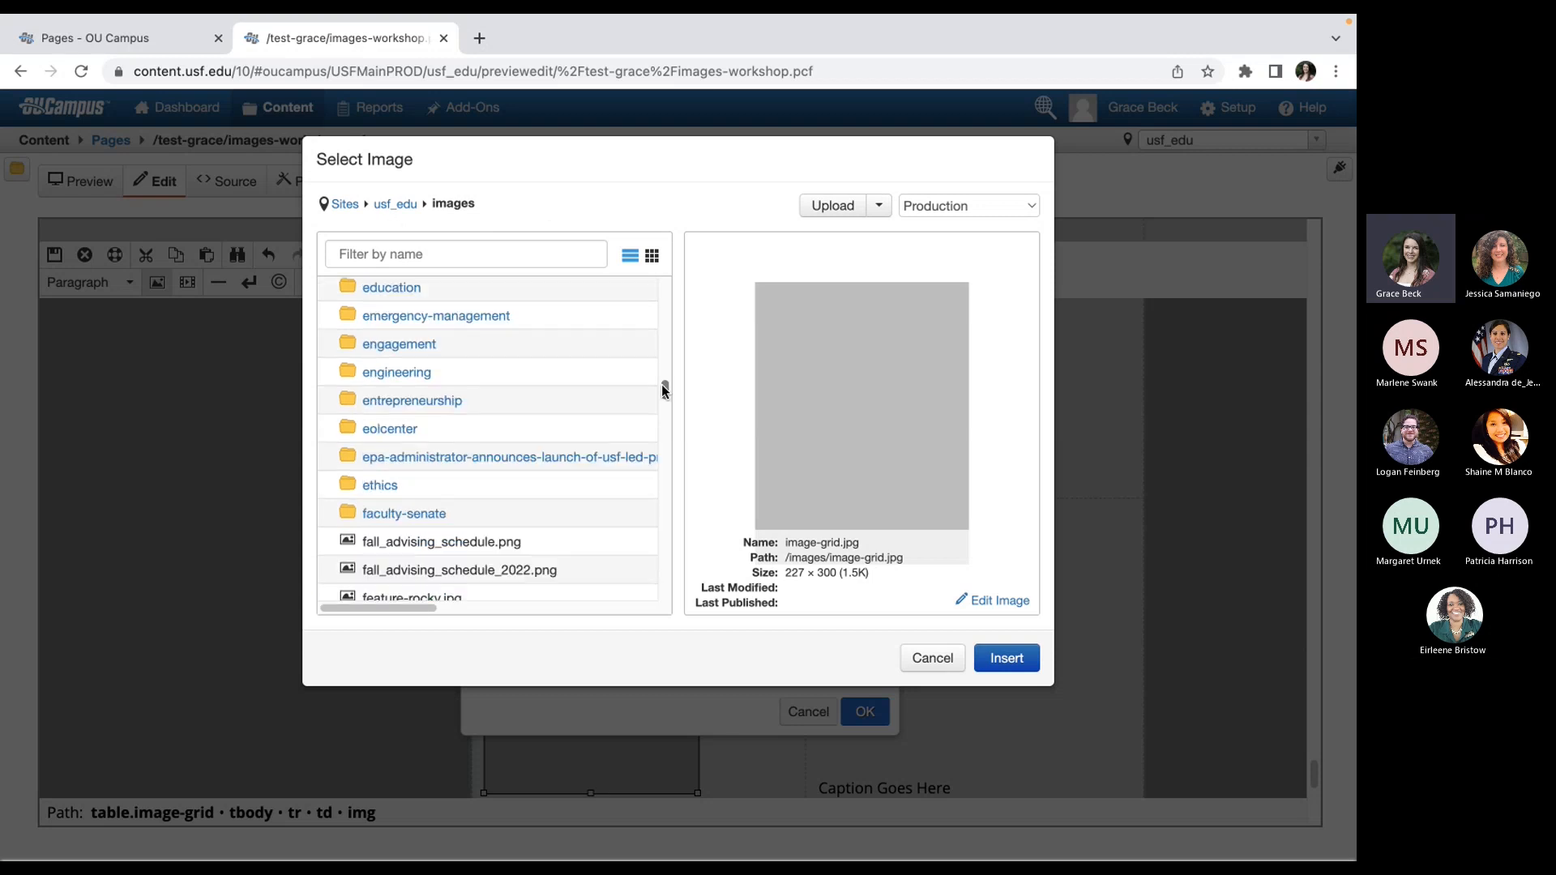
{"action": "left_click", "coordinate": [407, 207]}
{"action": "left_click_drag", "start_coordinate": [668, 430], "coordinate": [664, 445]}
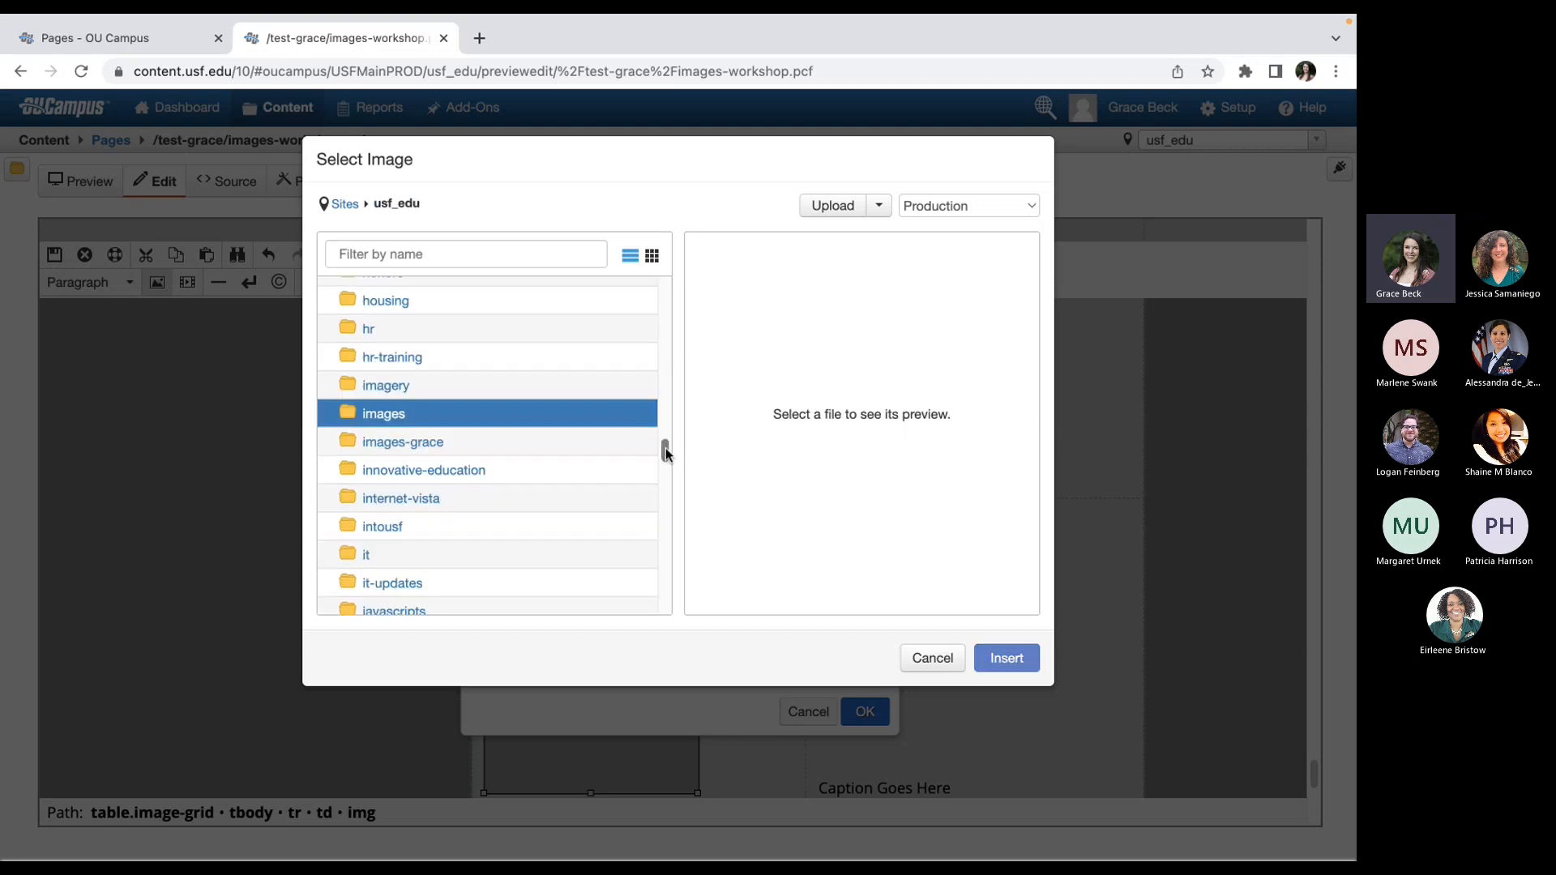
{"action": "left_click", "coordinate": [413, 498]}
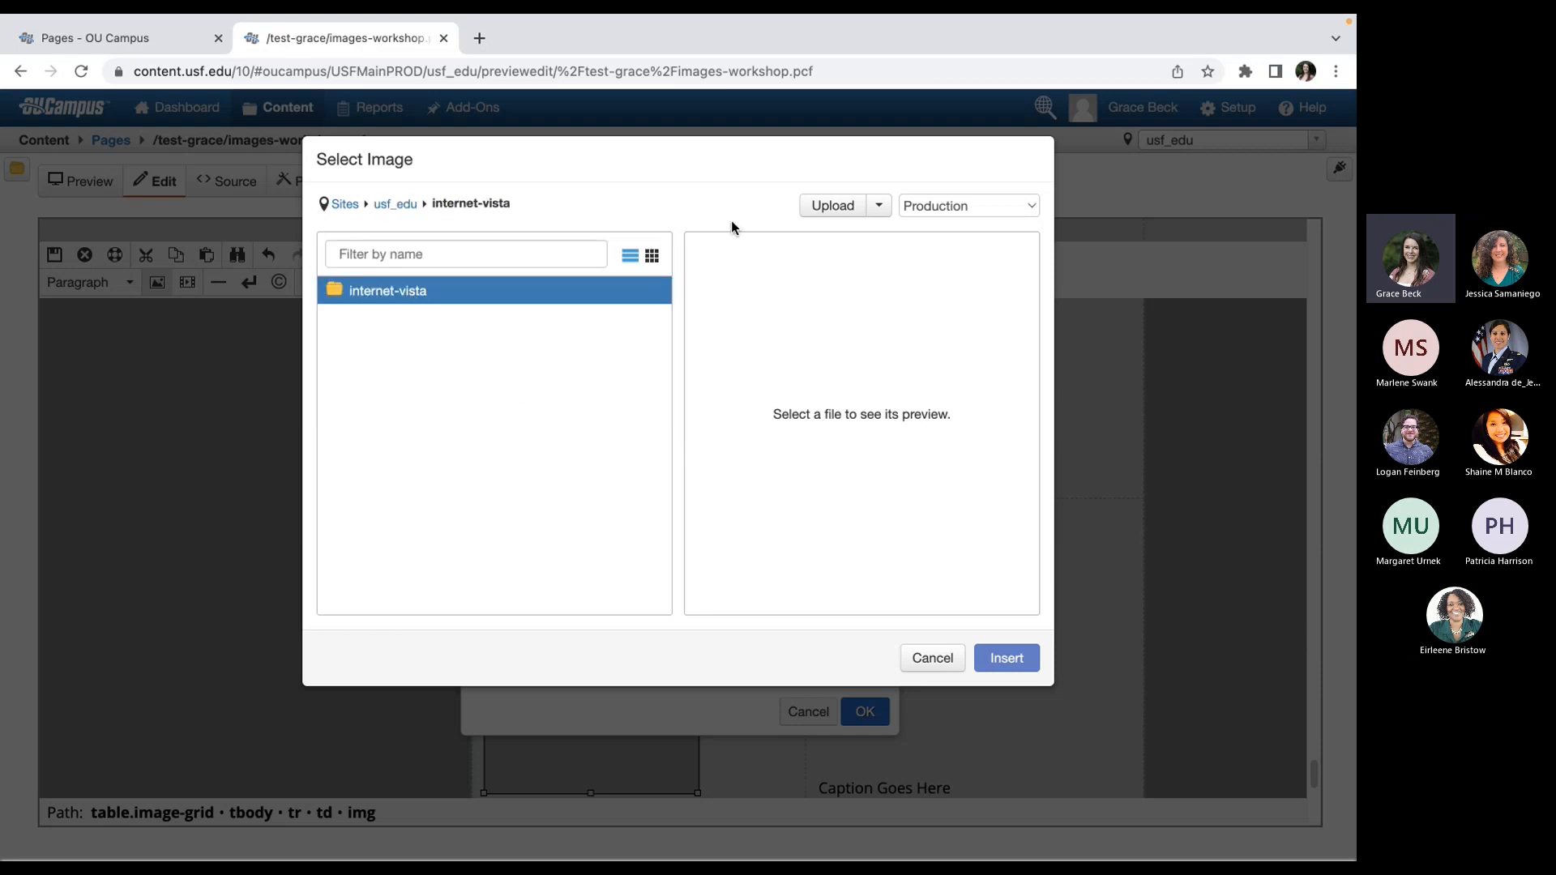
- Switch the image browser to Staging and browse from usf_edu to arts-sciences/botanical-gardens/resources, filtering the site folders by "arts"
{"action": "left_click", "coordinate": [933, 212]}
{"action": "left_click", "coordinate": [947, 184]}
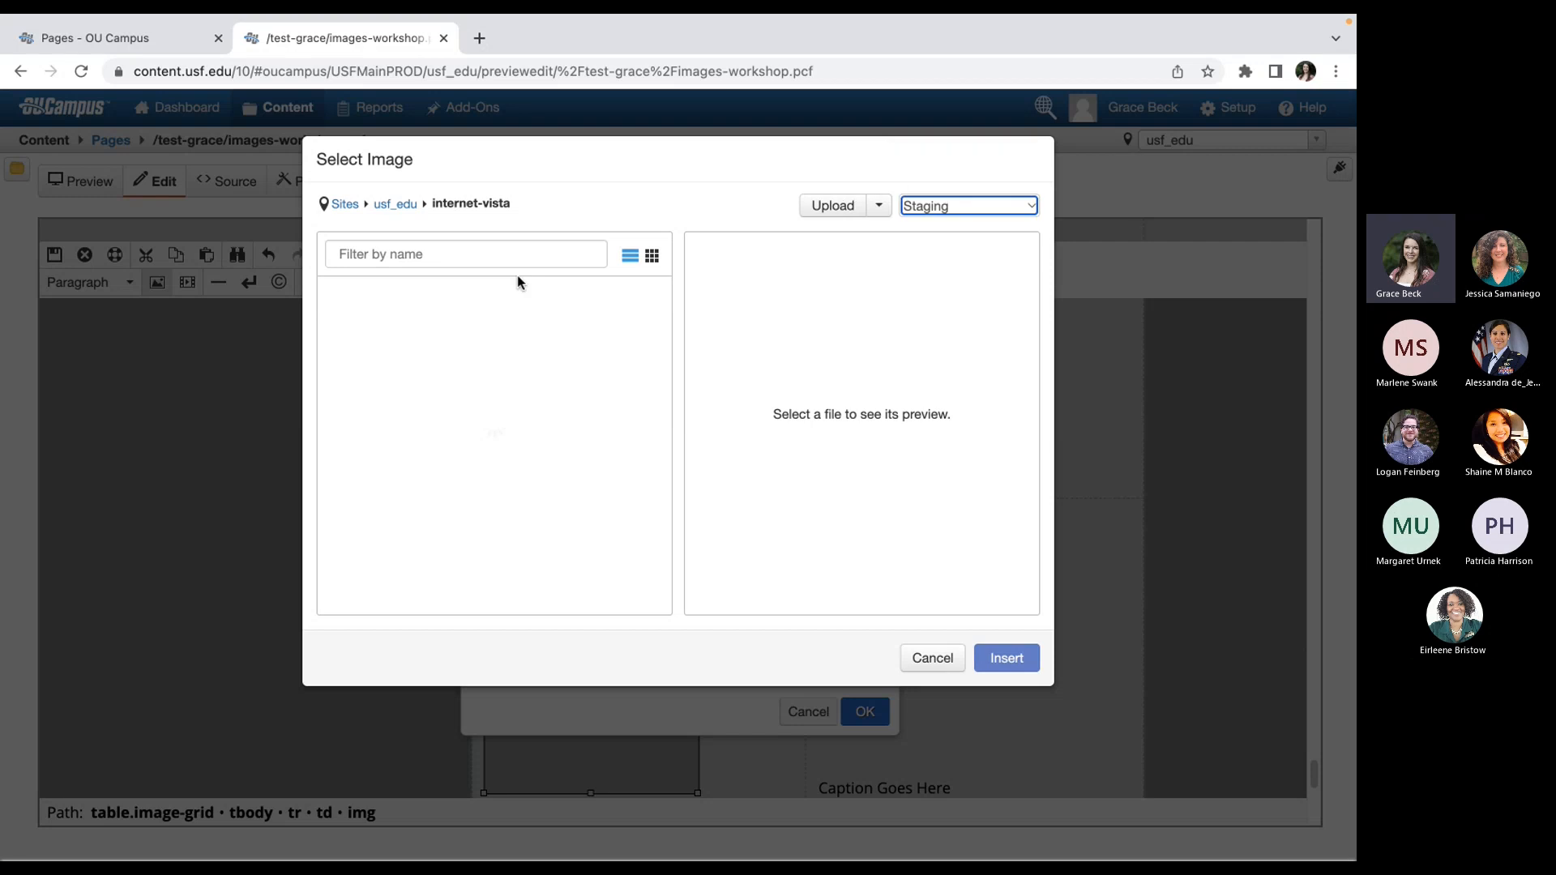
{"action": "left_click", "coordinate": [411, 212]}
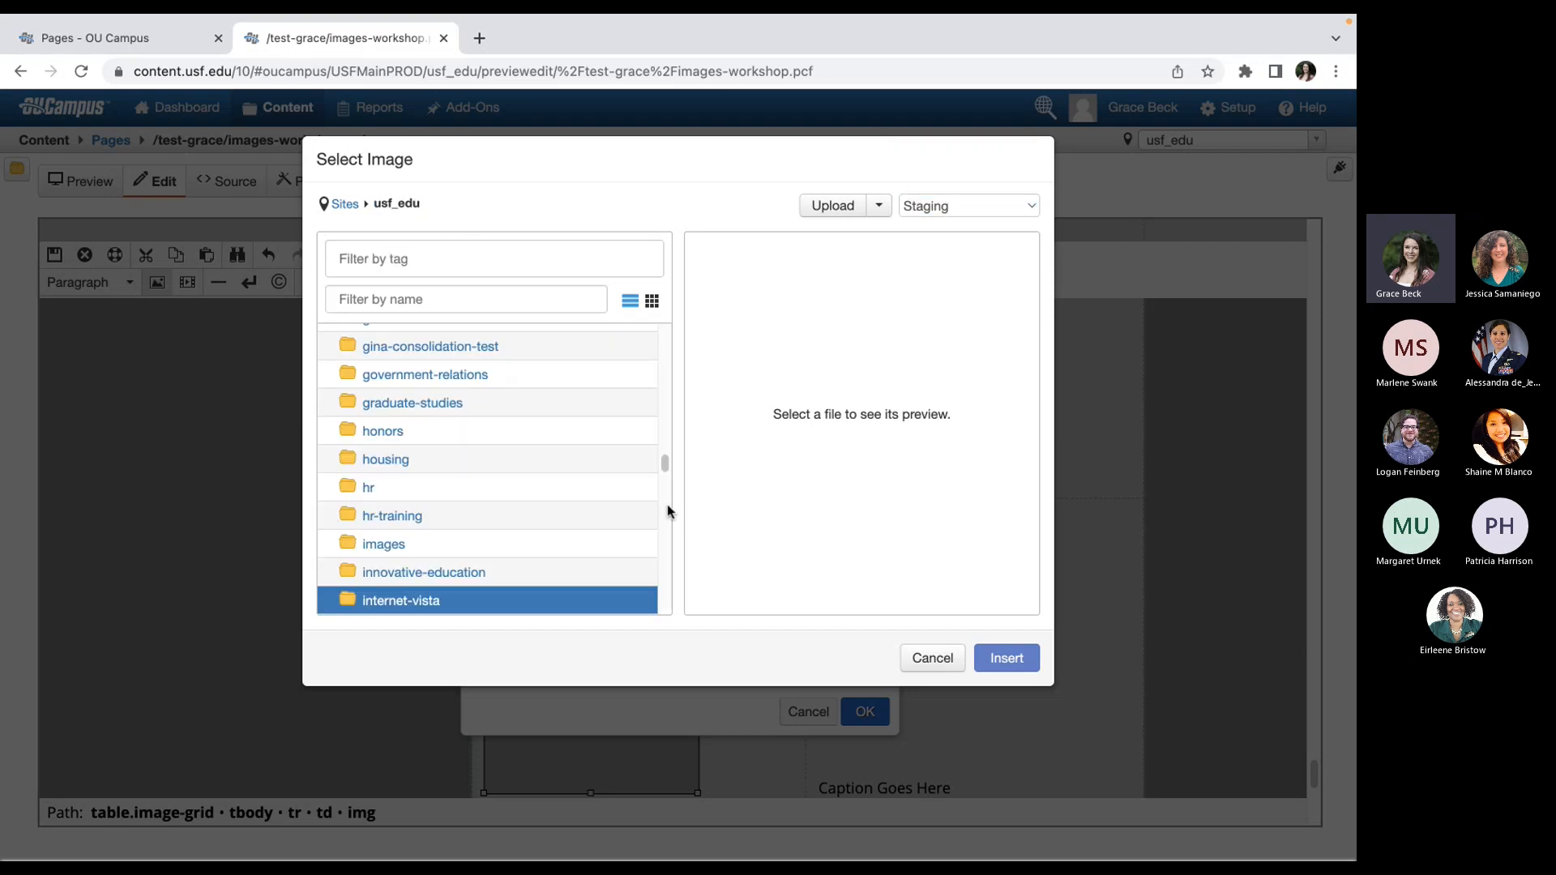
{"action": "left_click", "coordinate": [448, 298]}
{"action": "type", "text": "arts"}
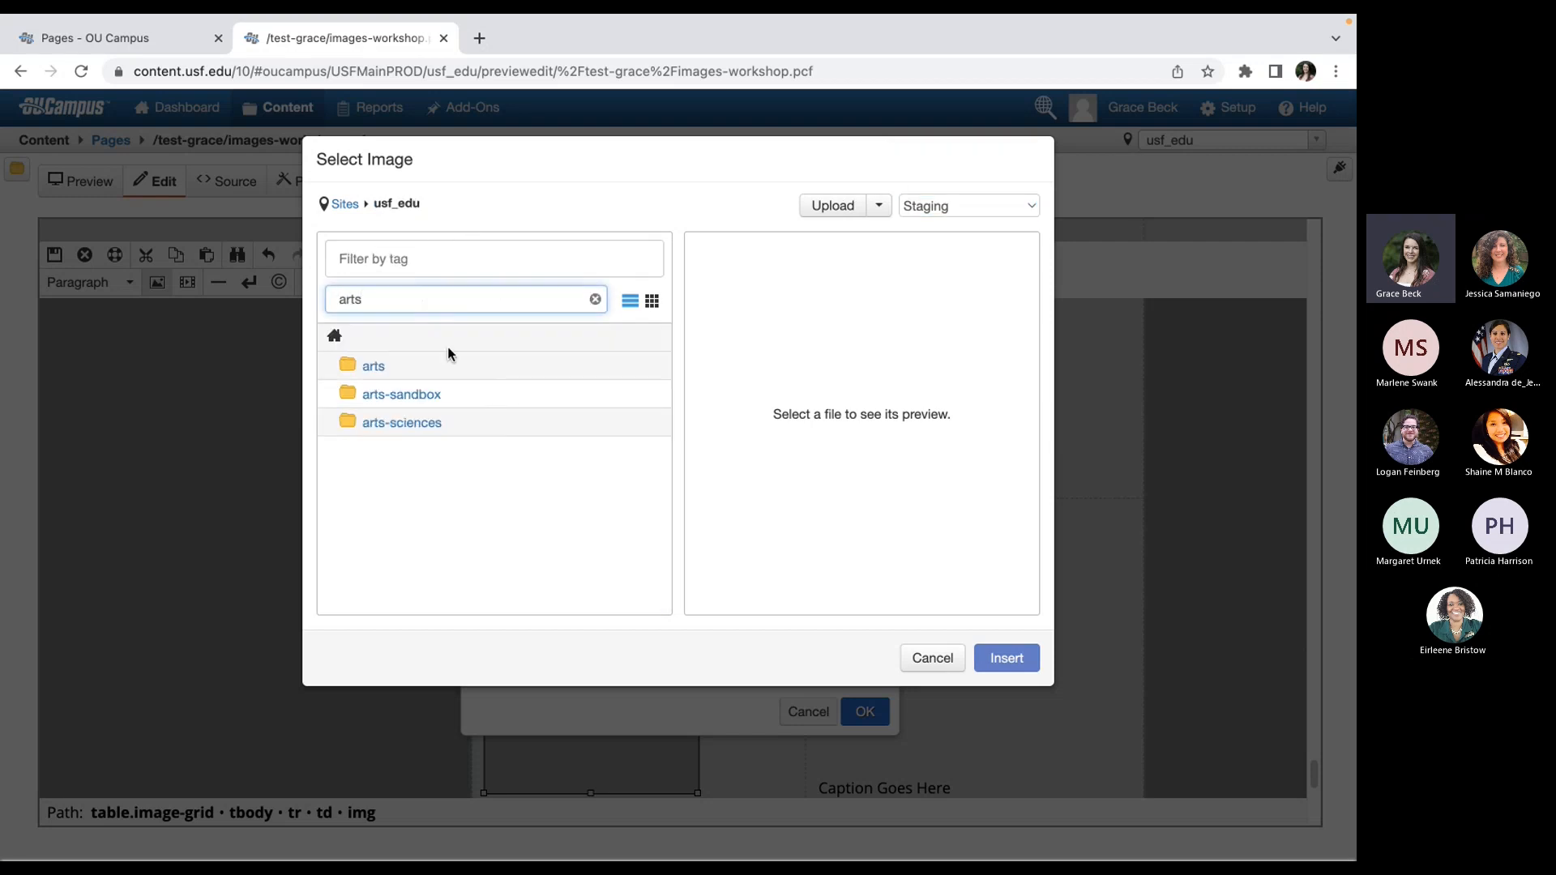
{"action": "left_click", "coordinate": [427, 424]}
{"action": "left_click", "coordinate": [452, 479]}
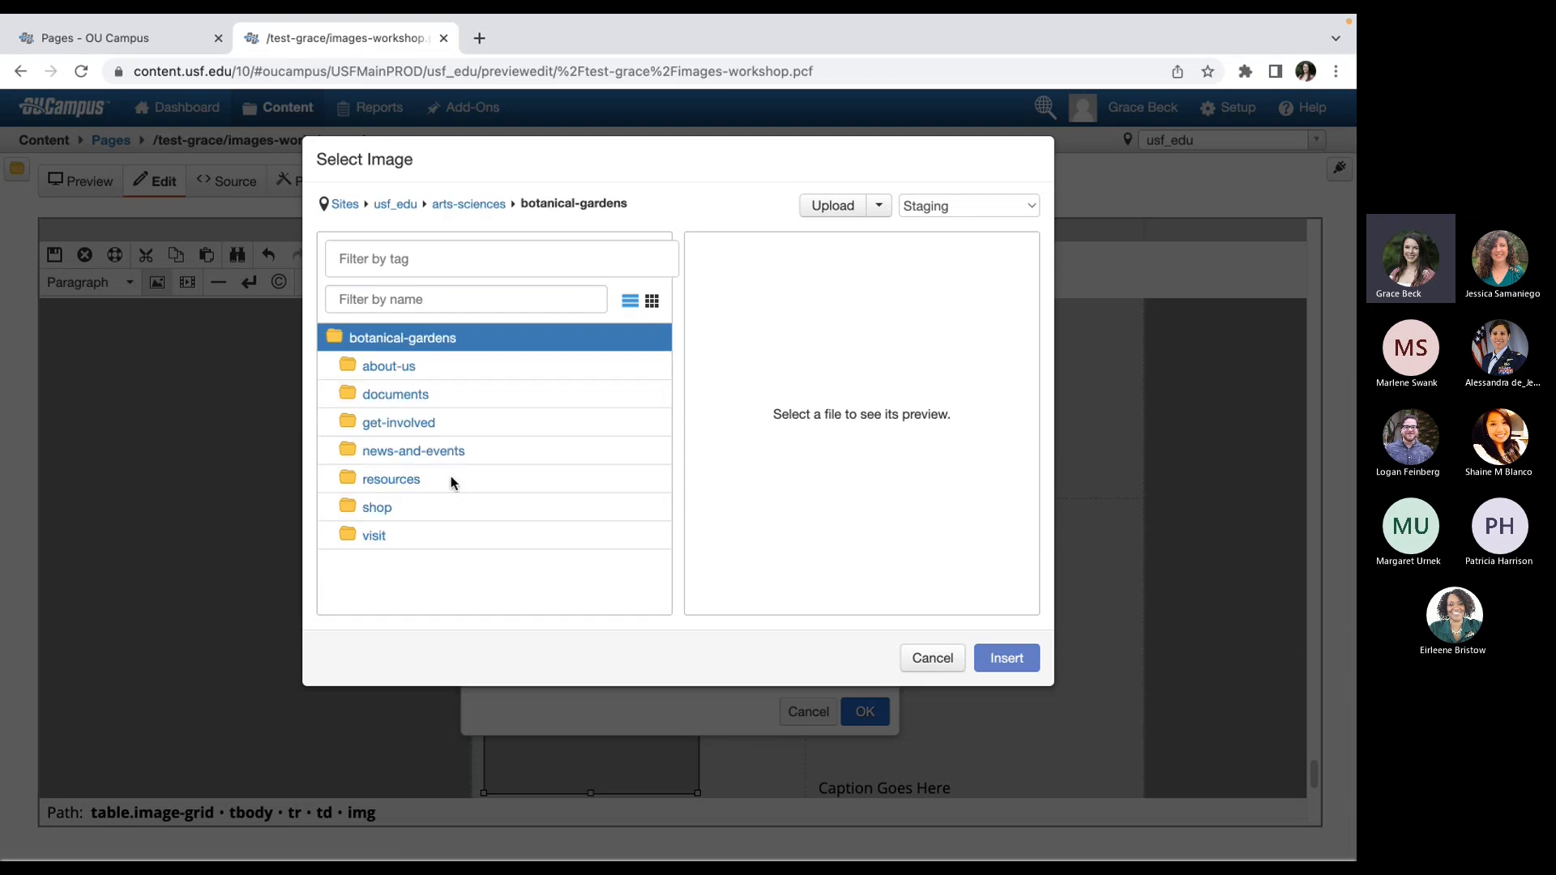
{"action": "left_click", "coordinate": [398, 479]}
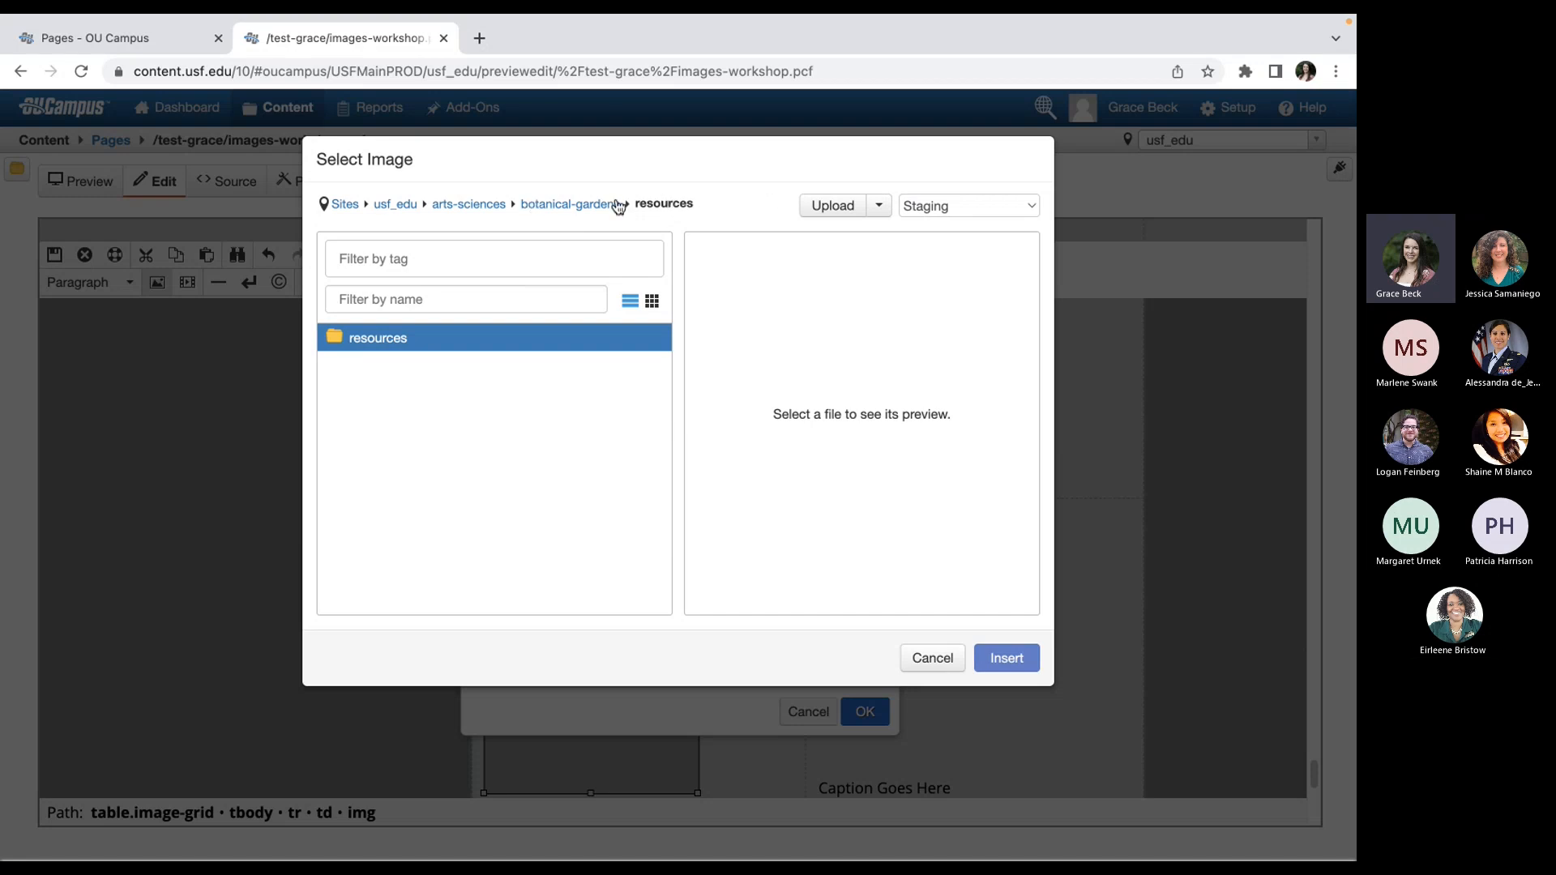
- Return to the usf_edu root, filter its folders by "image" and open the images folder
{"action": "left_click", "coordinate": [392, 206]}
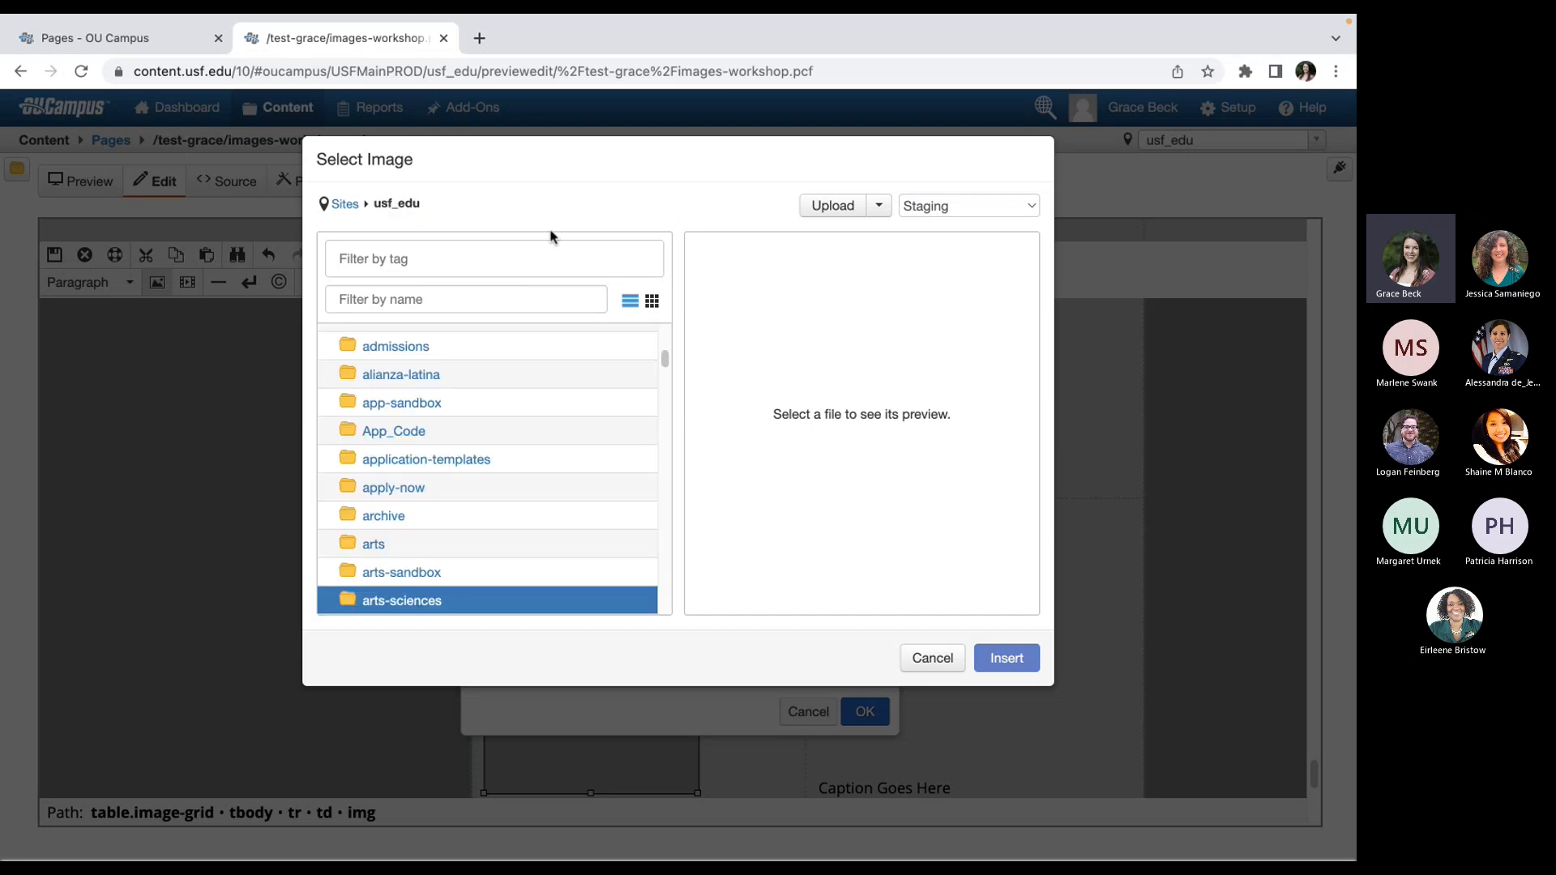
{"action": "left_click", "coordinate": [486, 302]}
{"action": "type", "text": "image"}
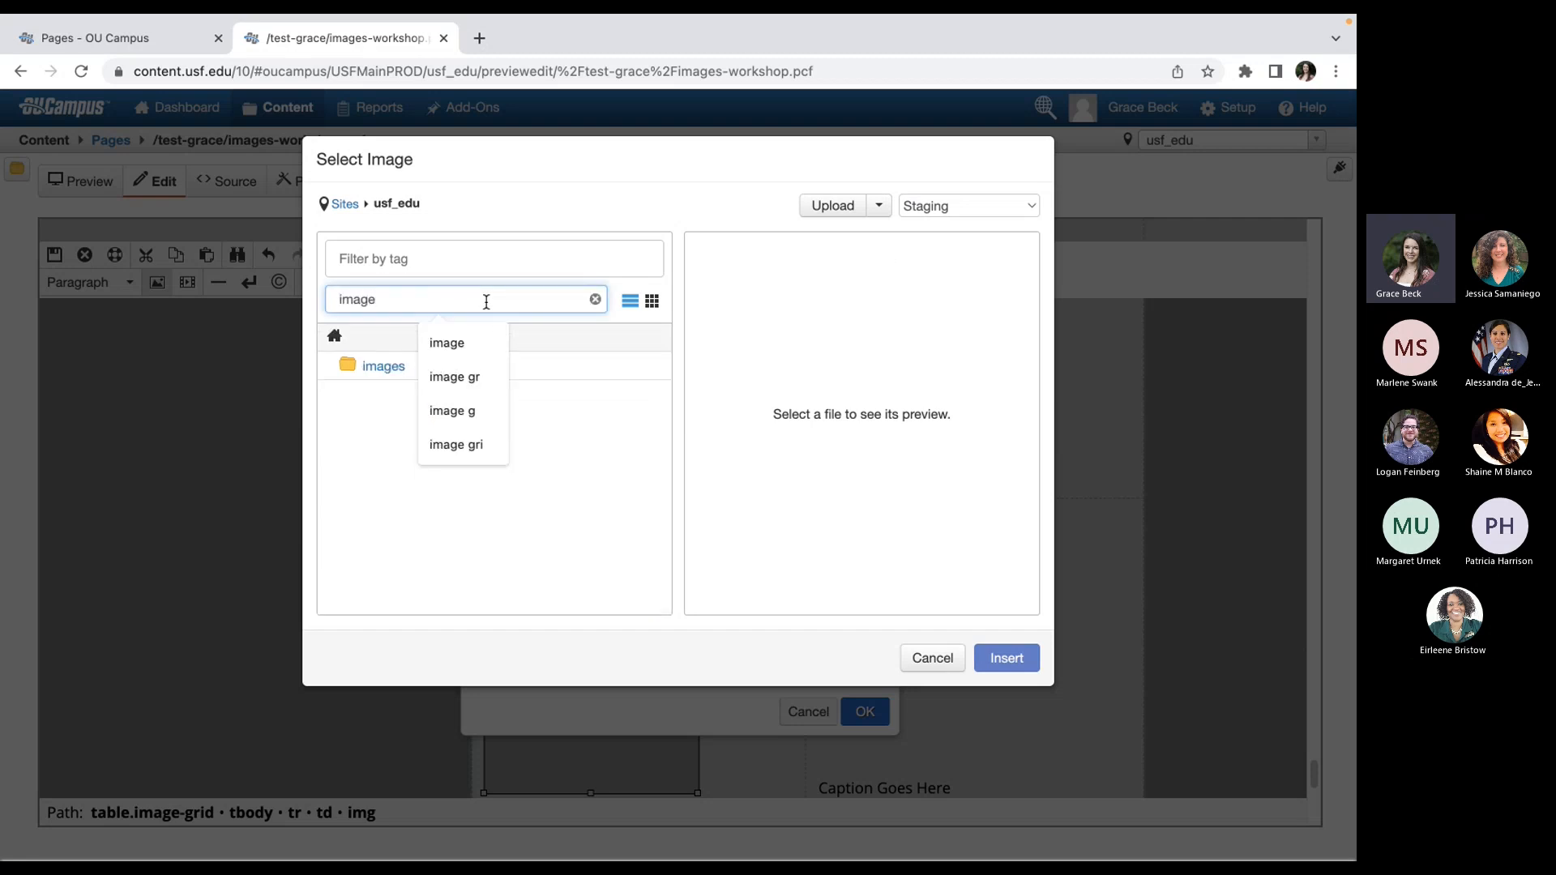
{"action": "left_click", "coordinate": [382, 366]}
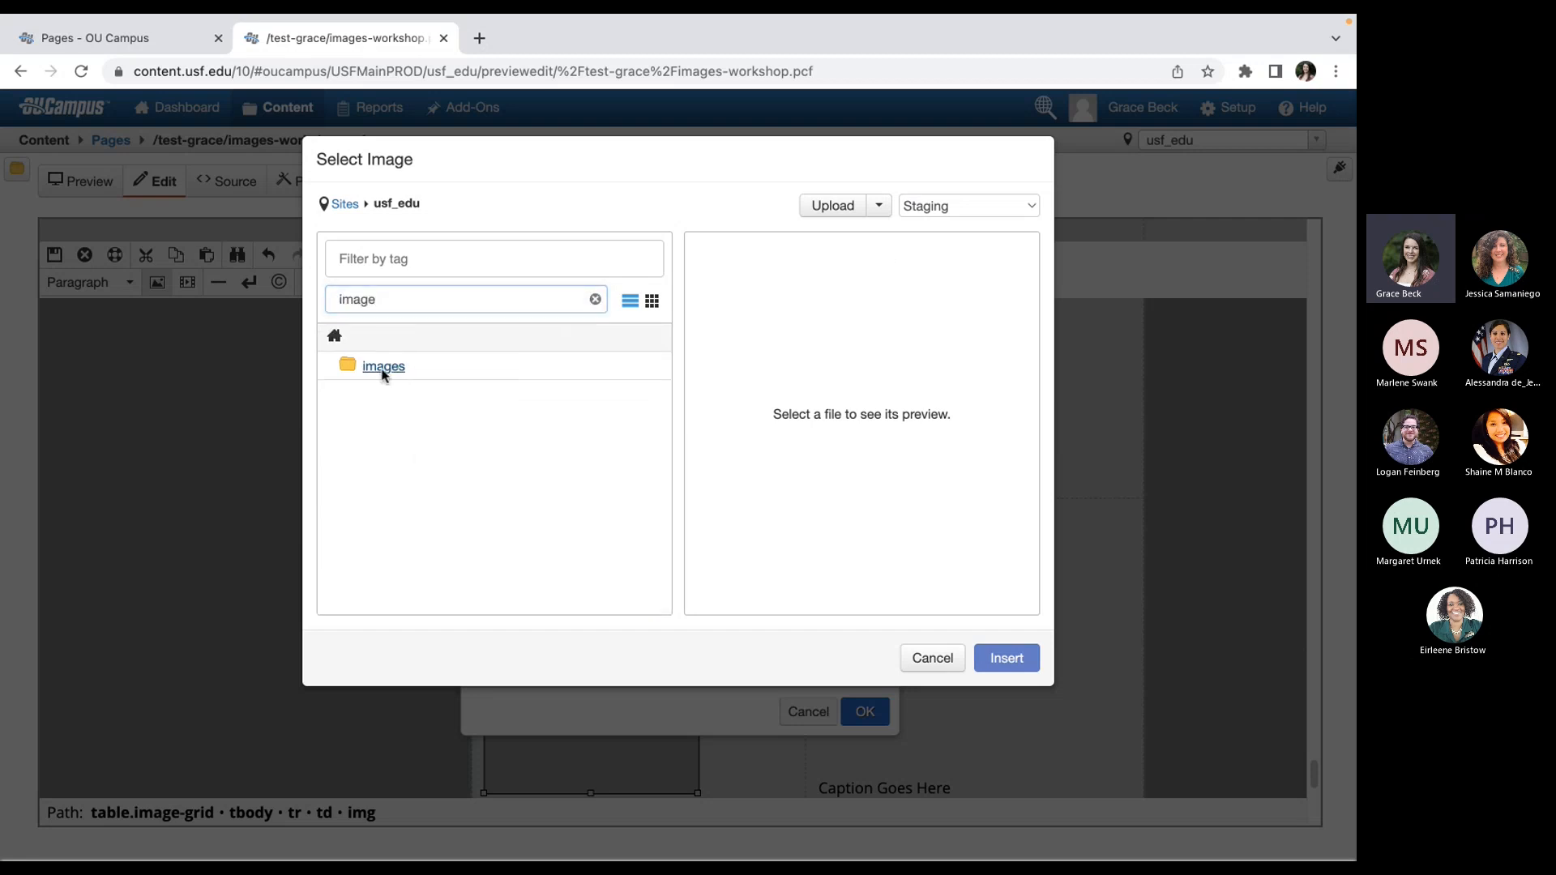
- Filter the images folder by "test-gr" and open the workshop-images folder inside the matching test folder
{"action": "left_click", "coordinate": [396, 302]}
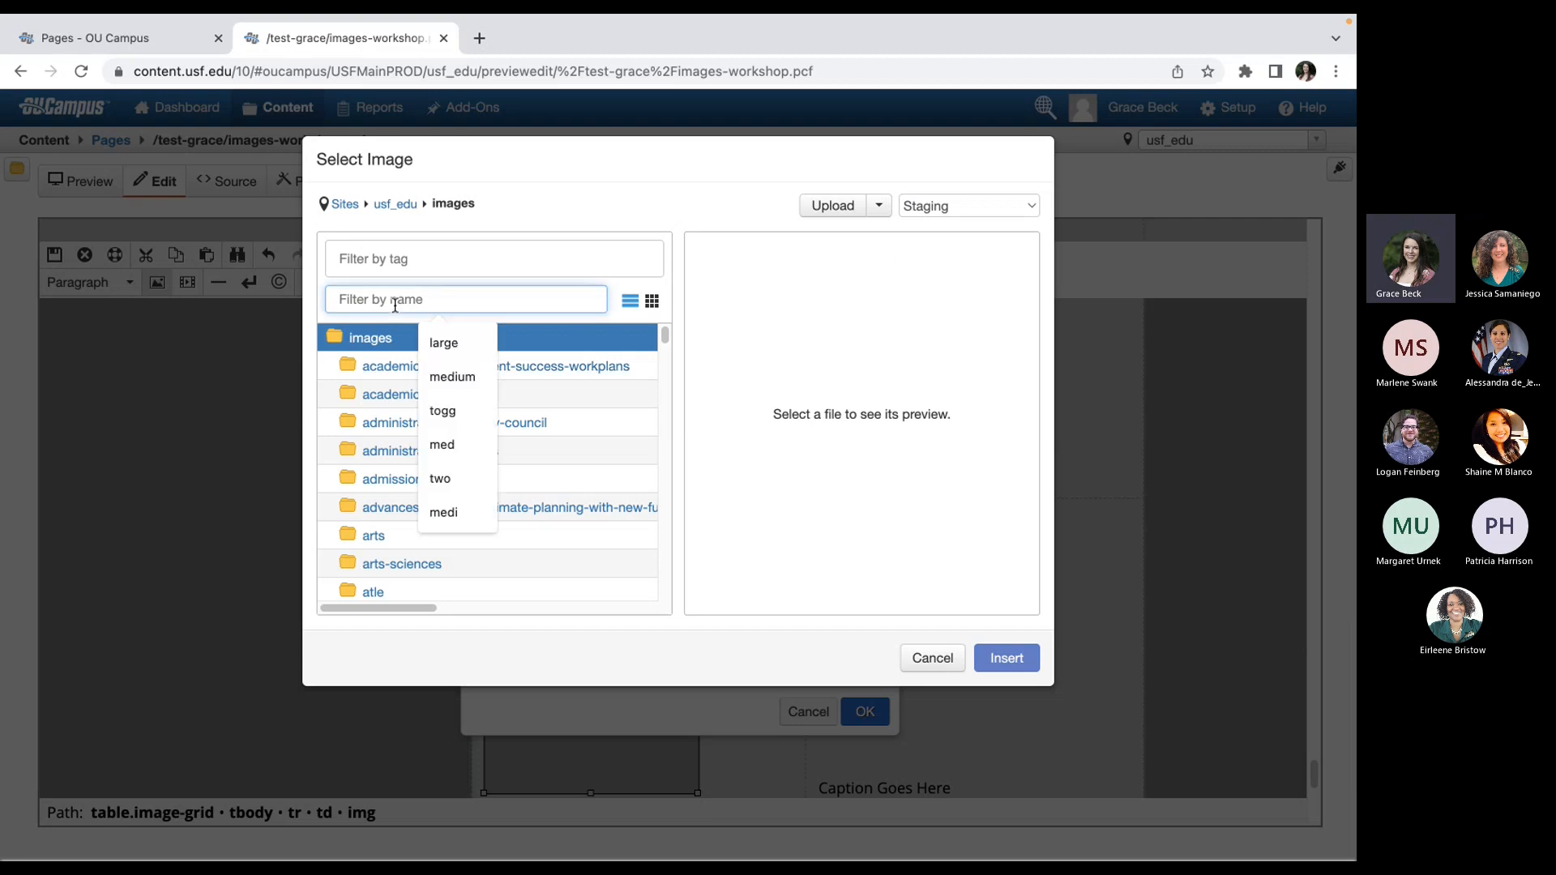
{"action": "type", "text": "test-gr"}
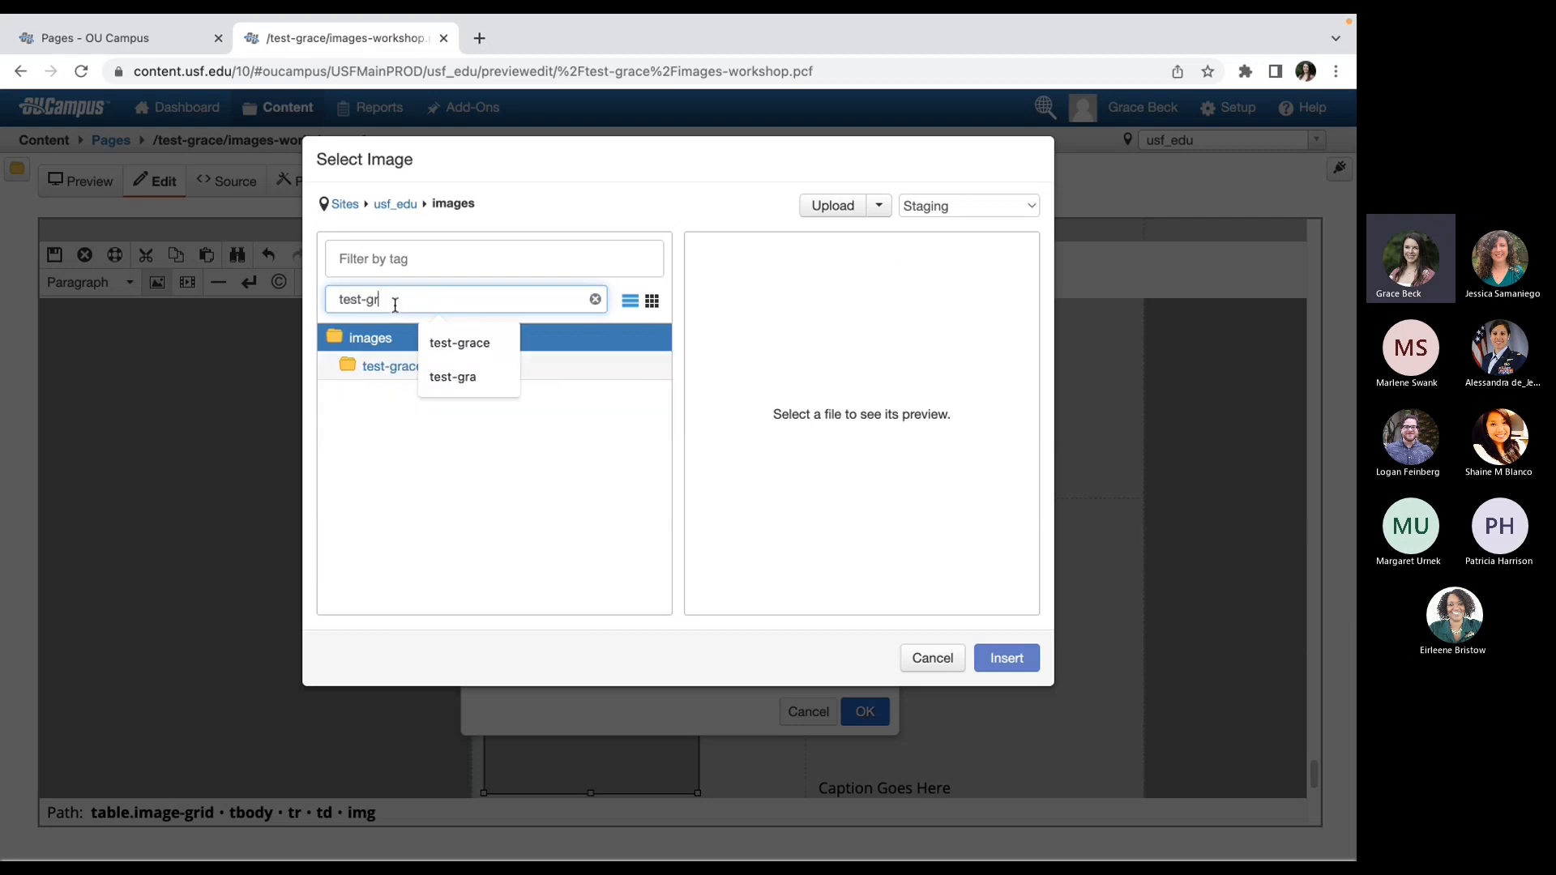
{"action": "left_click", "coordinate": [381, 367]}
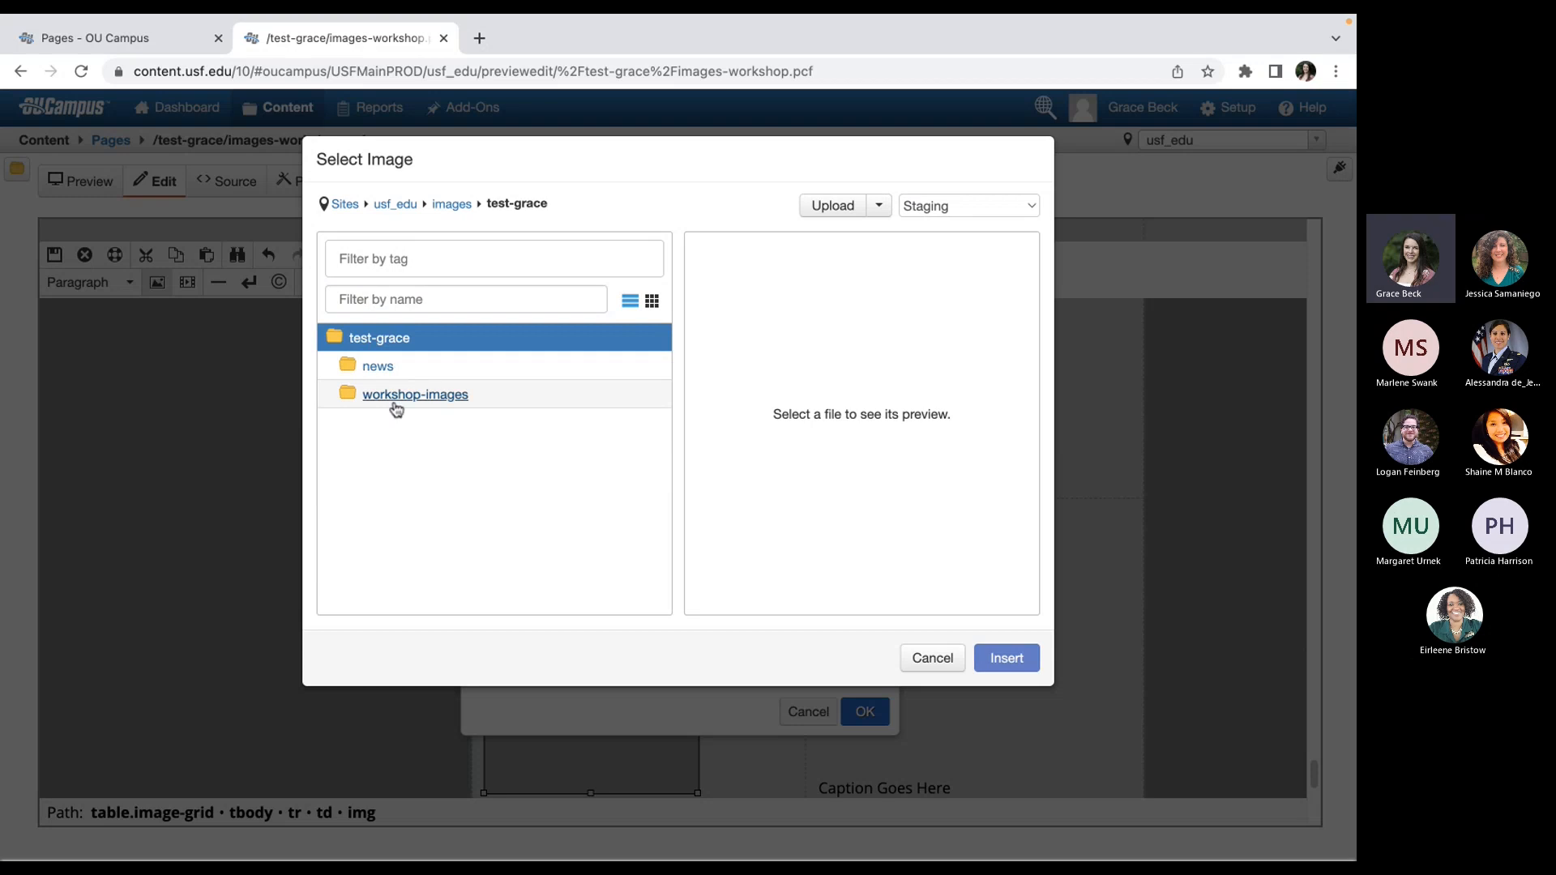
{"action": "left_click", "coordinate": [418, 395]}
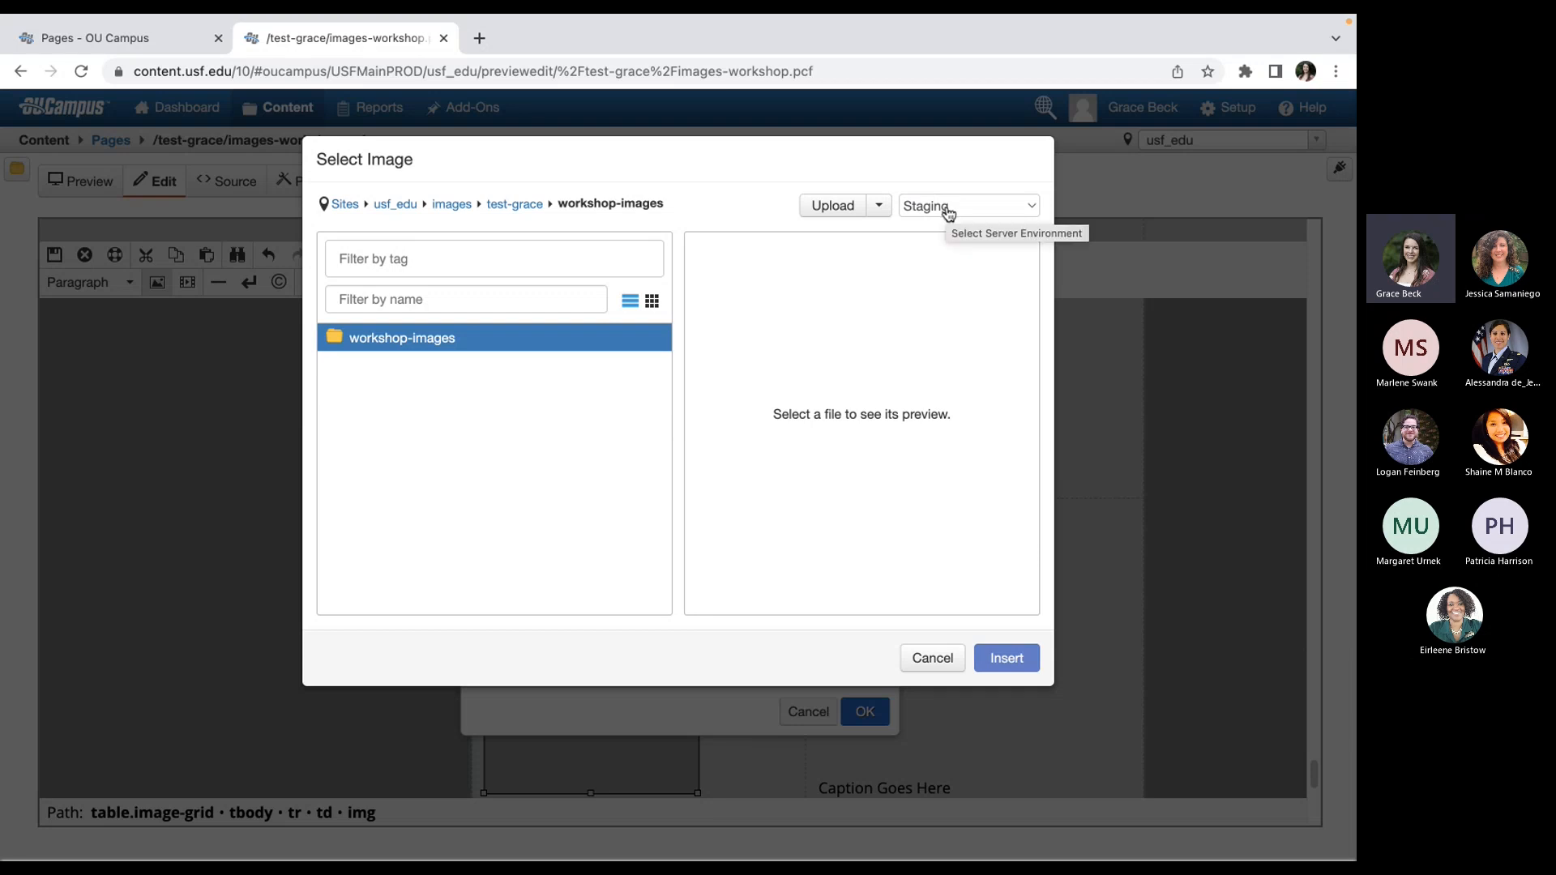
- Switch the server environment to Test and insert manatee-image-grid.png from workshop-images as the second image's source
{"action": "left_click", "coordinate": [1029, 214]}
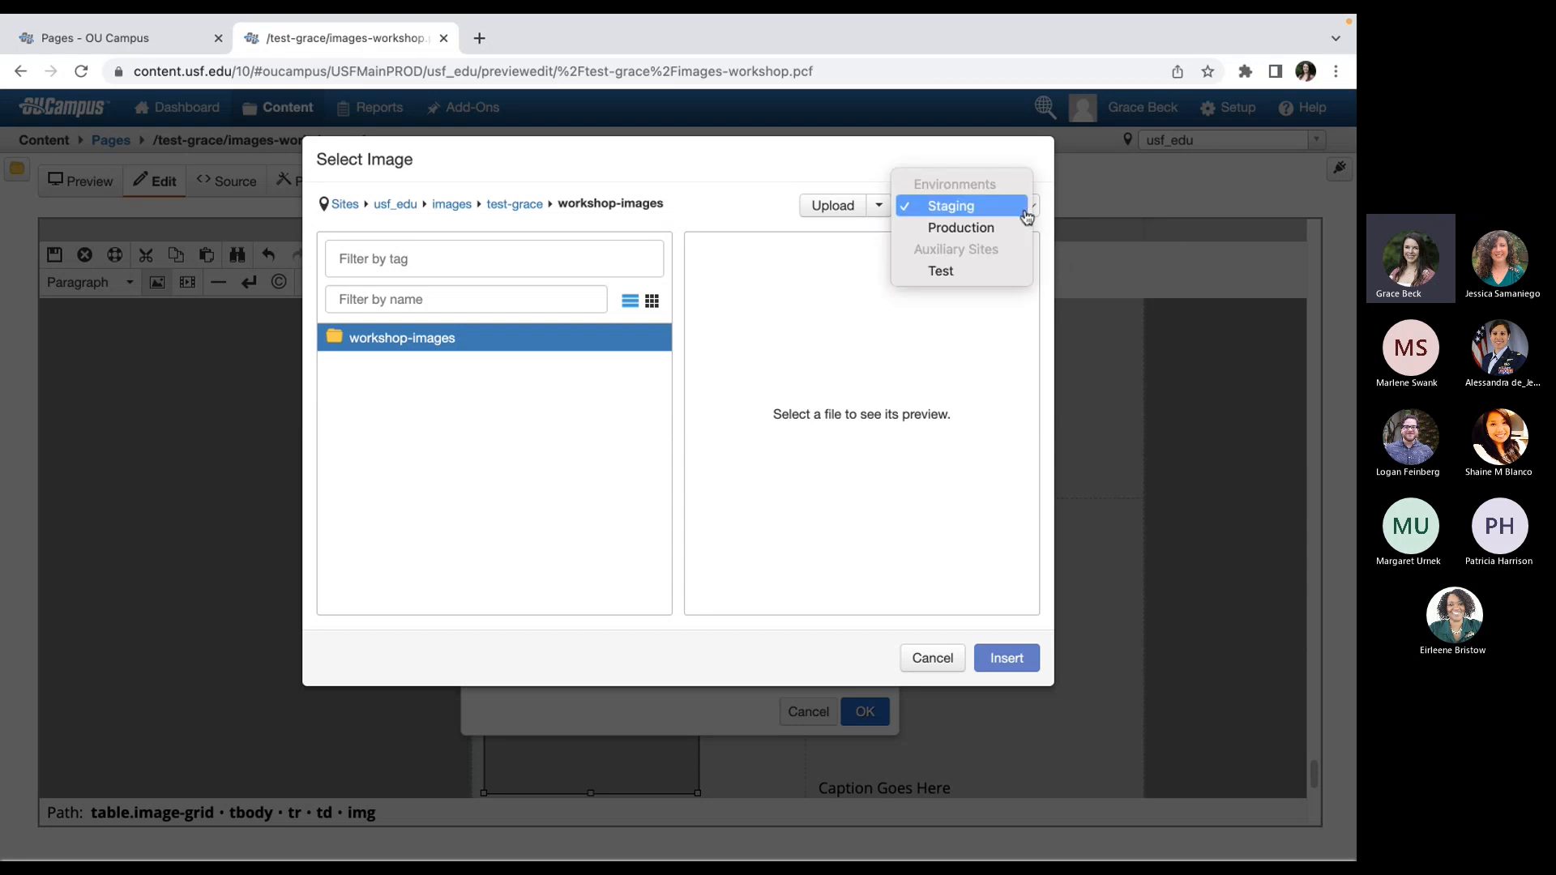
{"action": "left_click", "coordinate": [990, 271]}
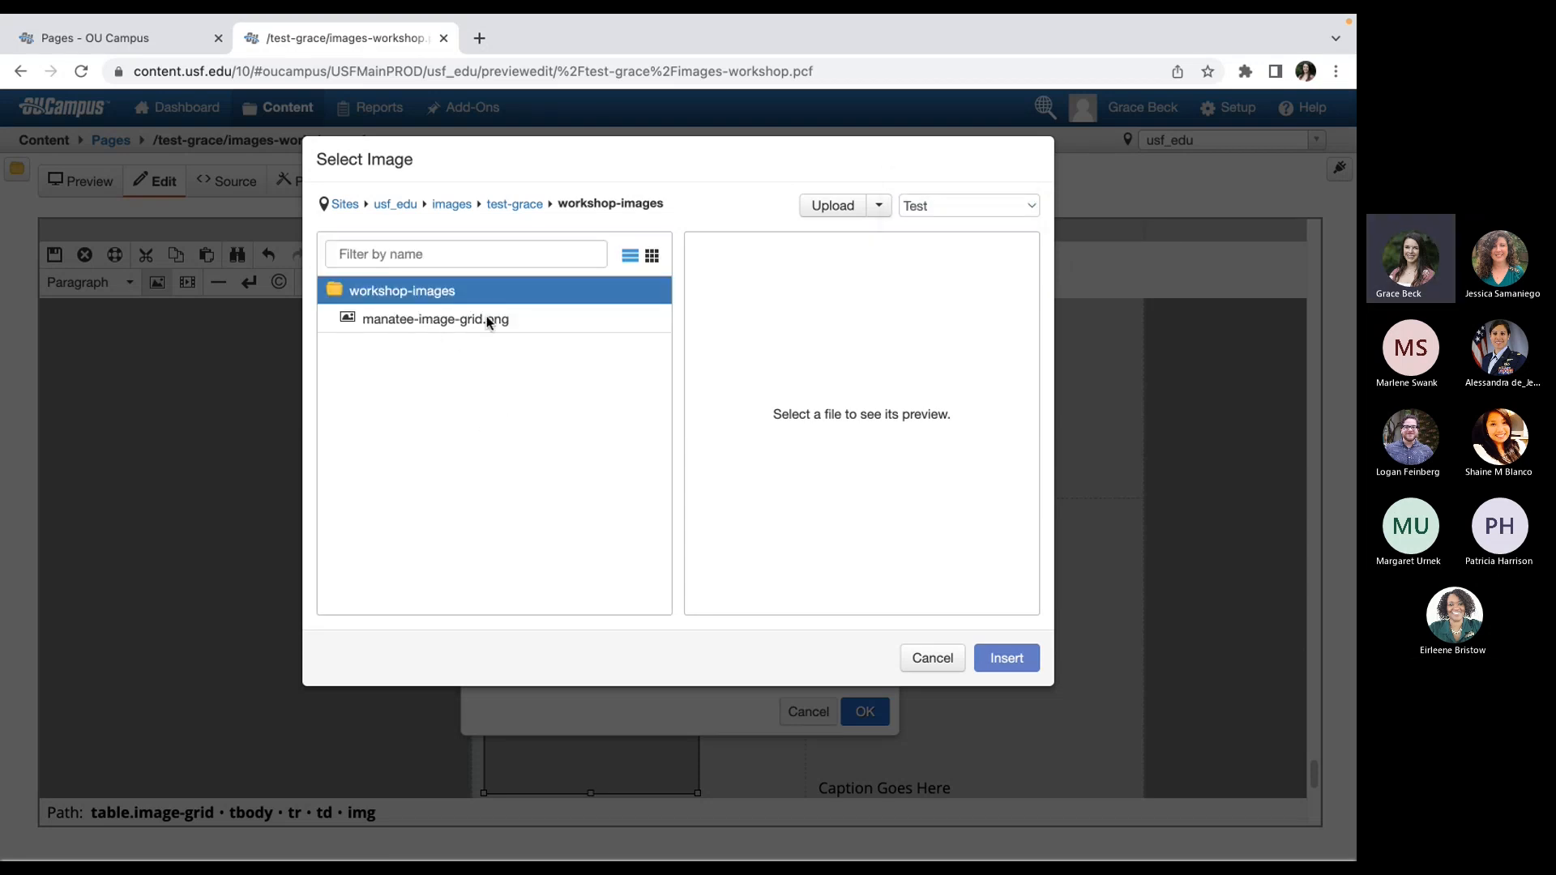
{"action": "left_click", "coordinate": [472, 324]}
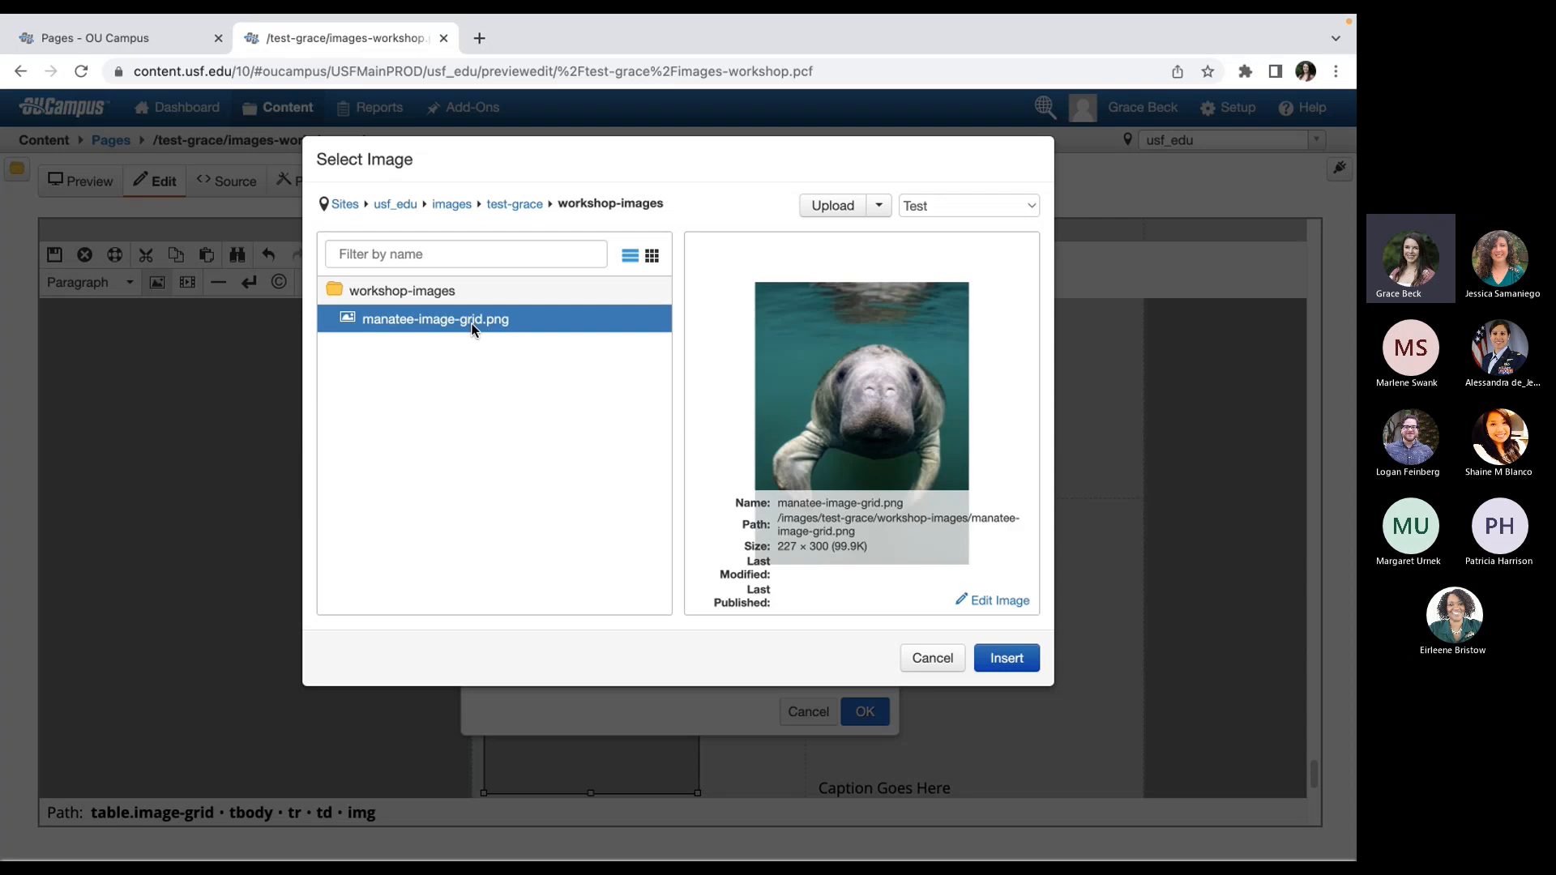
{"action": "left_click", "coordinate": [1017, 661]}
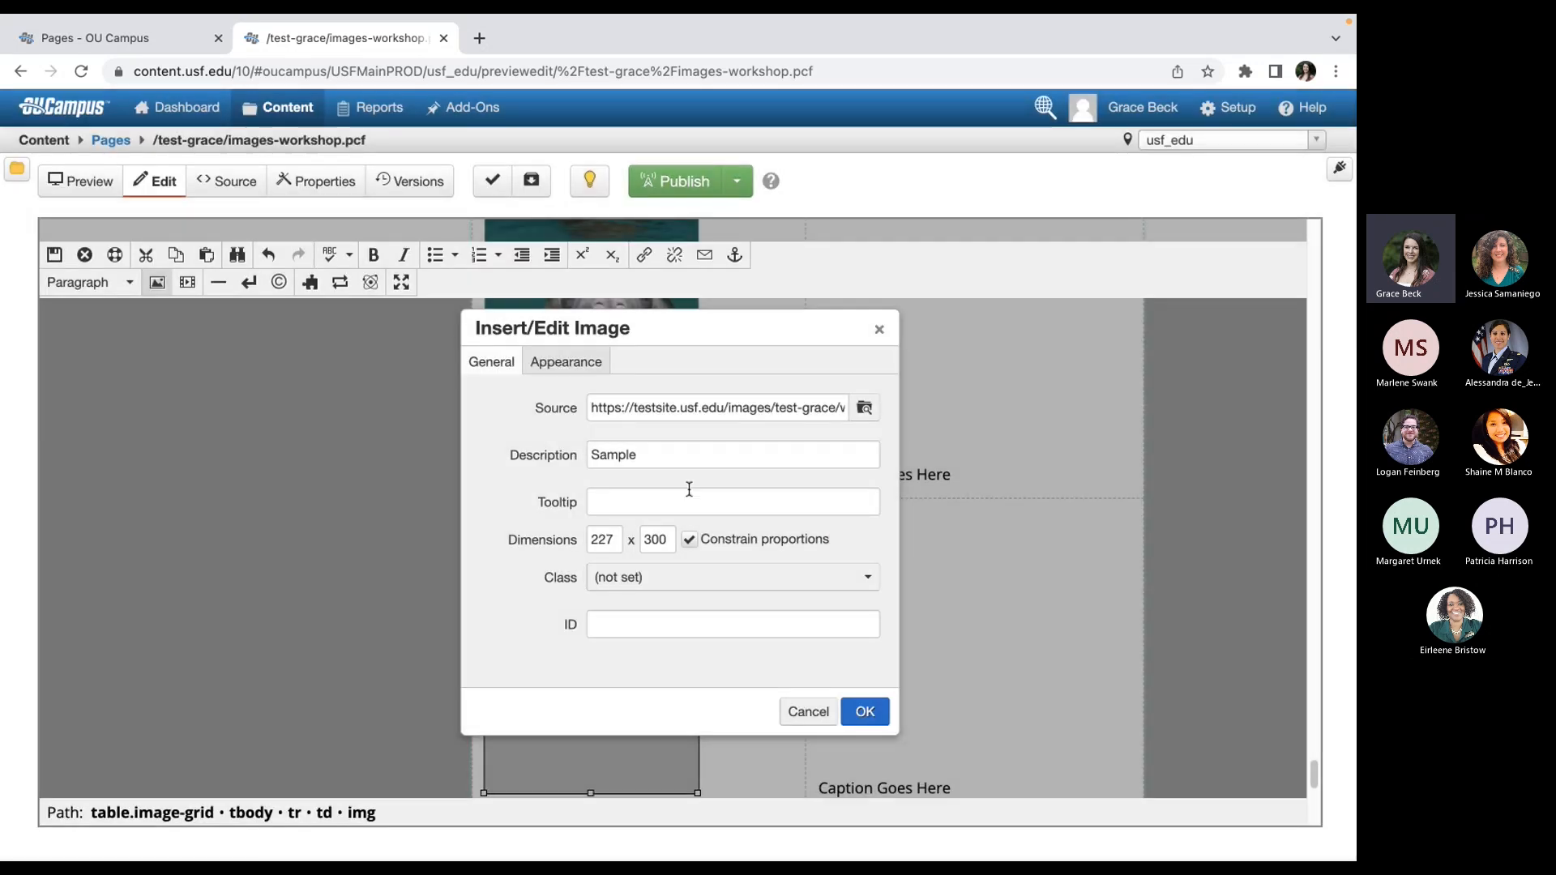
- Replace the second image's description with "Manatee swimming" and apply the image settings
{"action": "double_click", "coordinate": [653, 459]}
{"action": "type", "text": "Manat"}
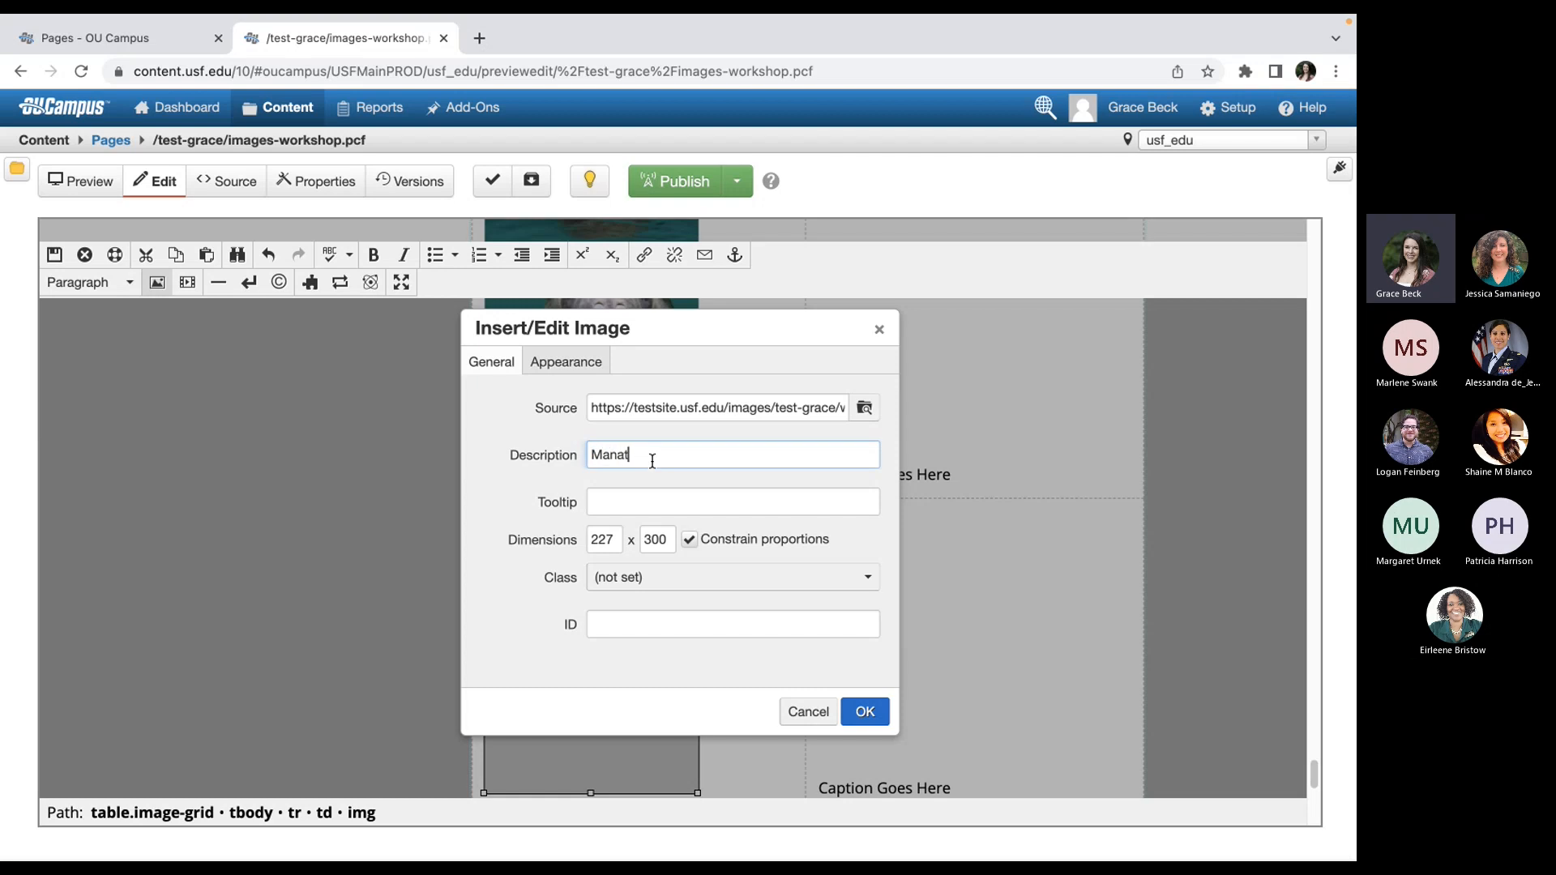
{"action": "type", "text": "ee swimming"}
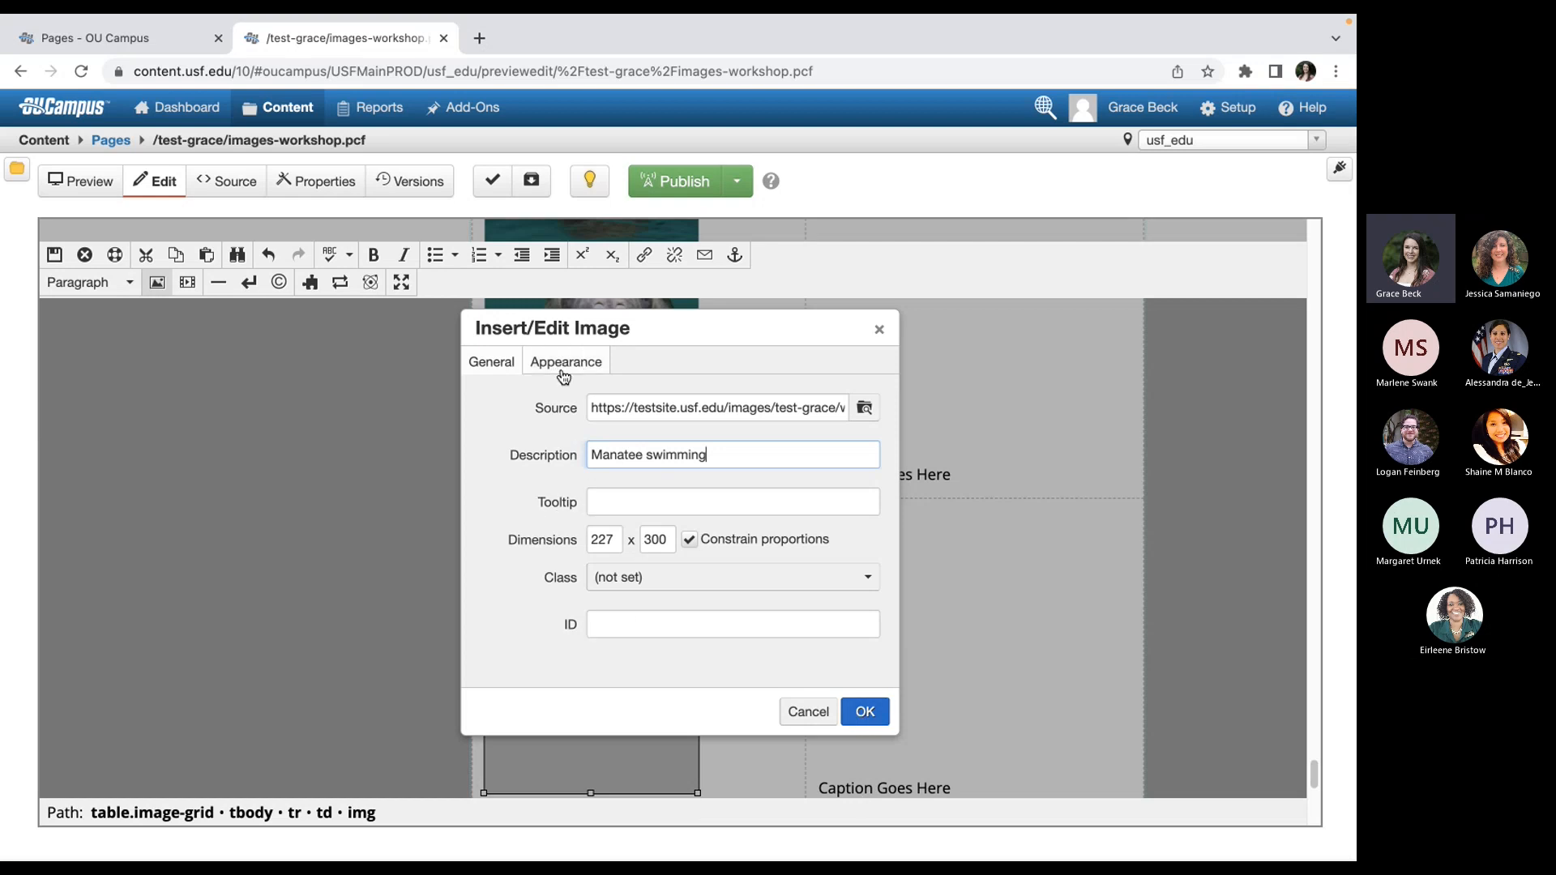
{"action": "left_click", "coordinate": [864, 712]}
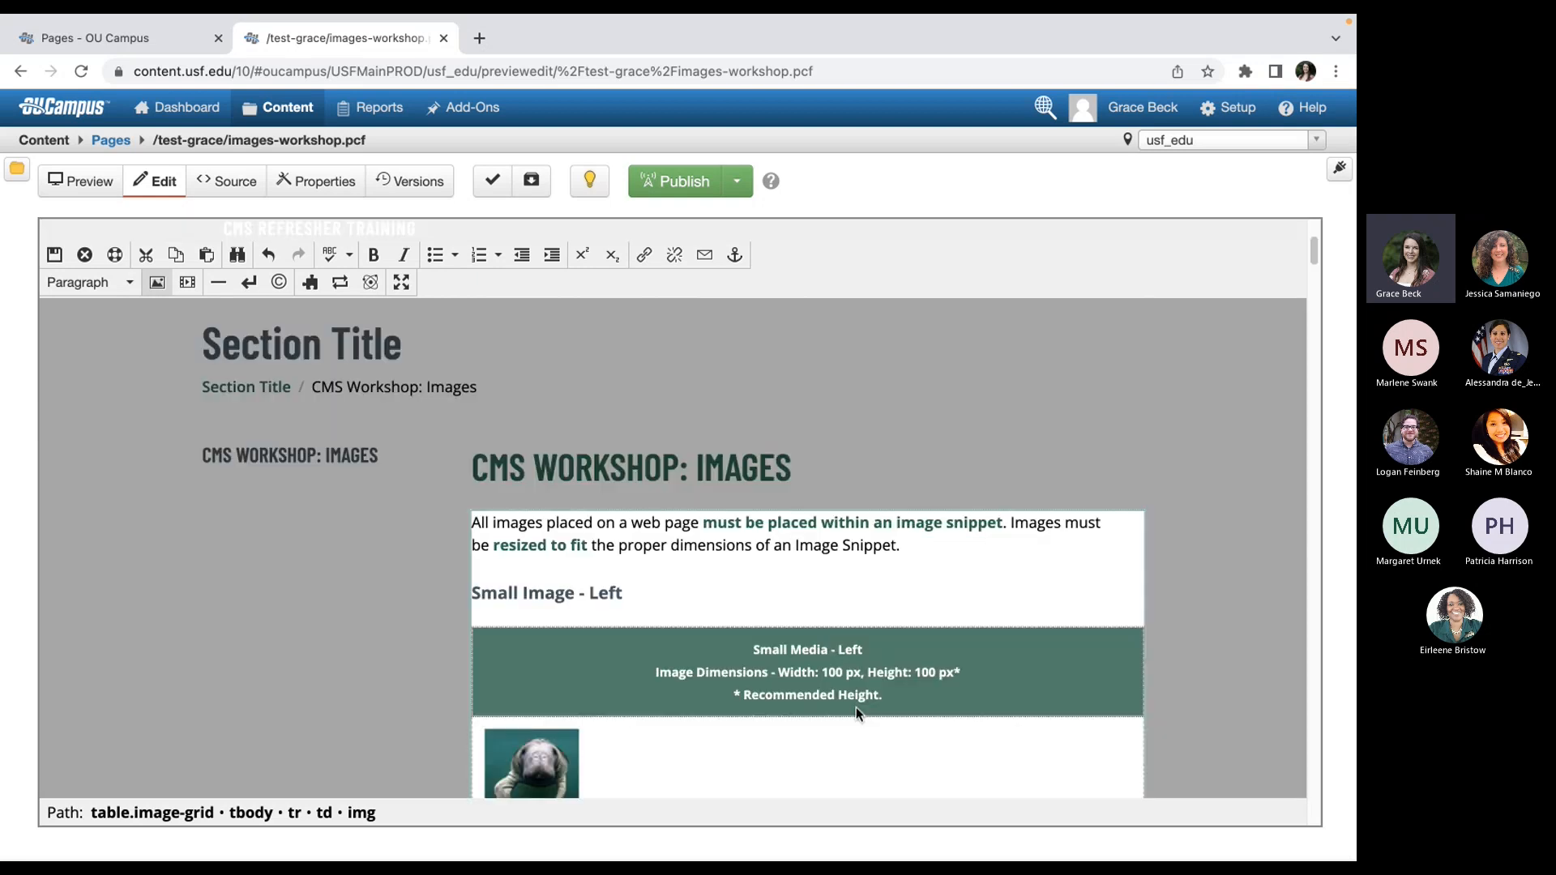
- Turn the caption placeholder beside the second manatee image in the Image Grid into a bulleted list
{"action": "left_click_drag", "start_coordinate": [1313, 251], "coordinate": [1313, 775]}
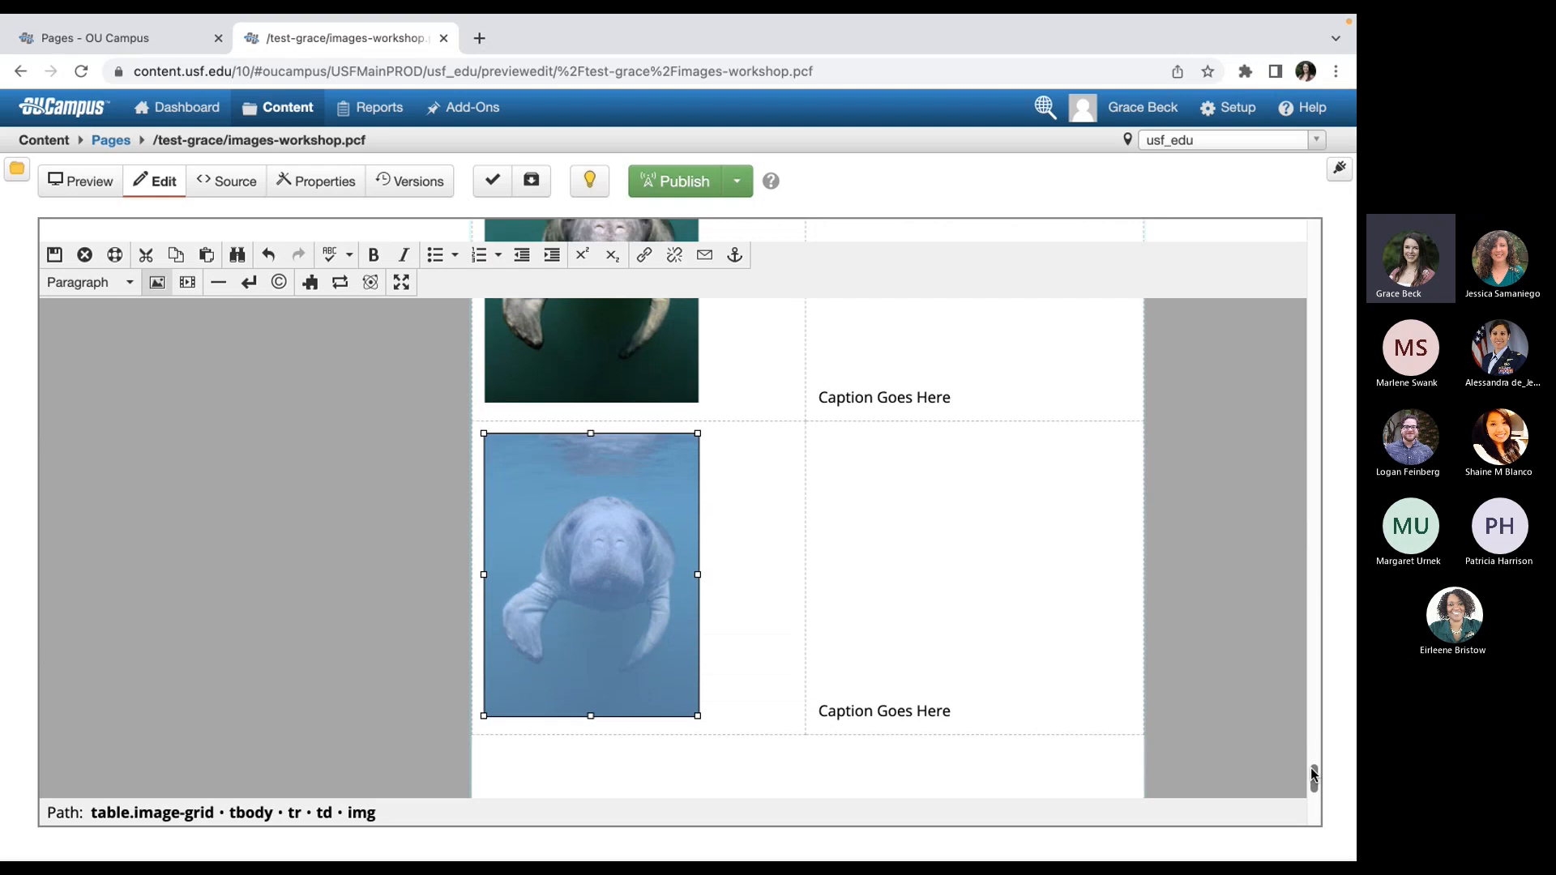
{"action": "left_click", "coordinate": [870, 398]}
{"action": "left_click_drag", "start_coordinate": [983, 403], "coordinate": [917, 398]}
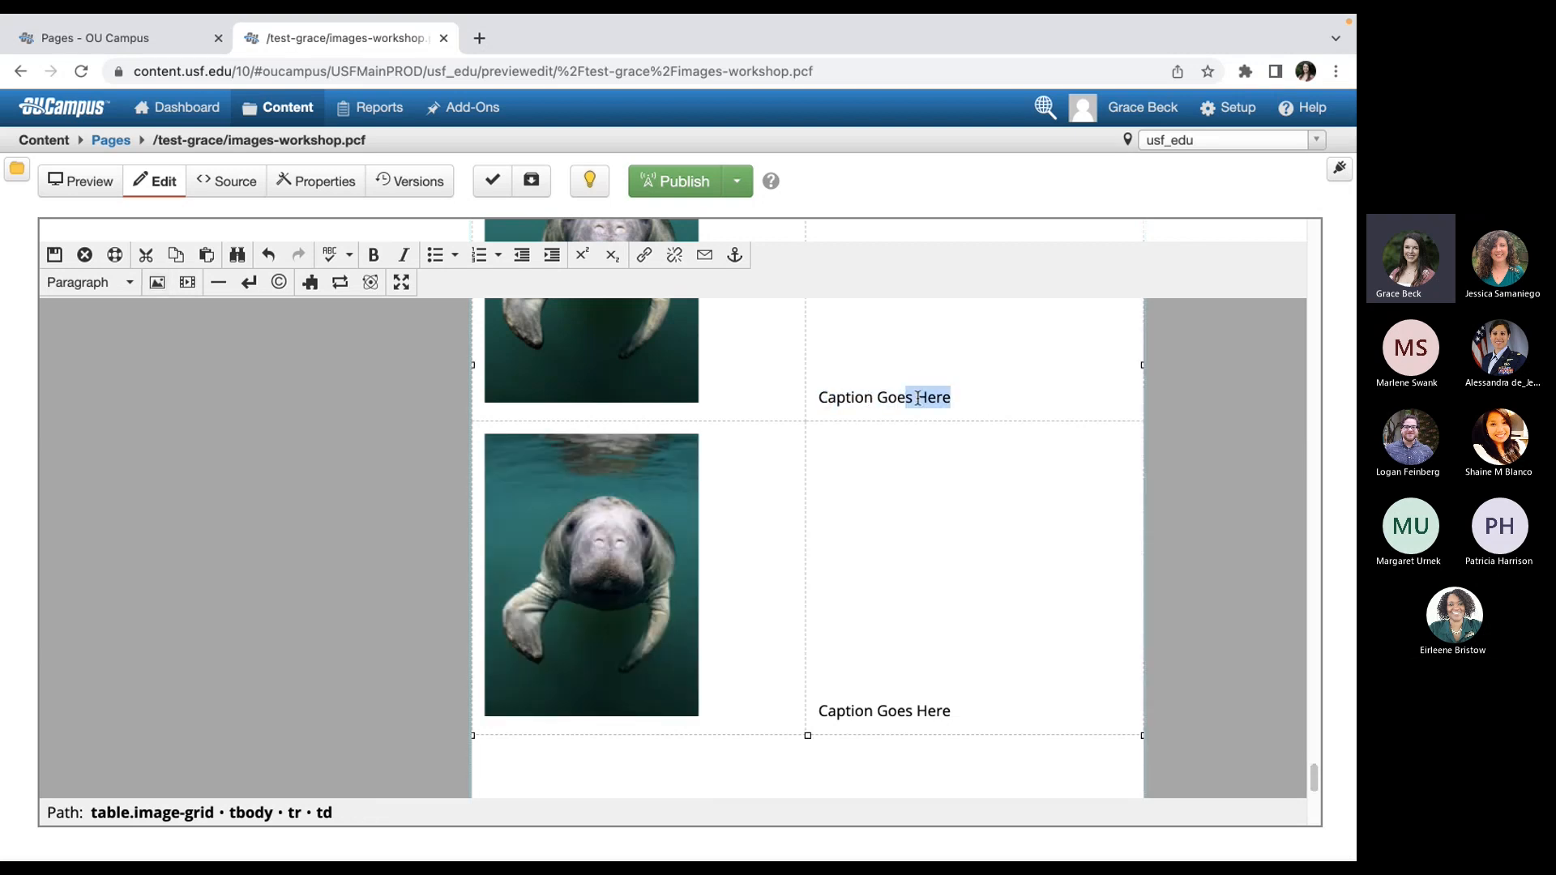
{"action": "left_click", "coordinate": [829, 396]}
{"action": "left_click", "coordinate": [436, 255]}
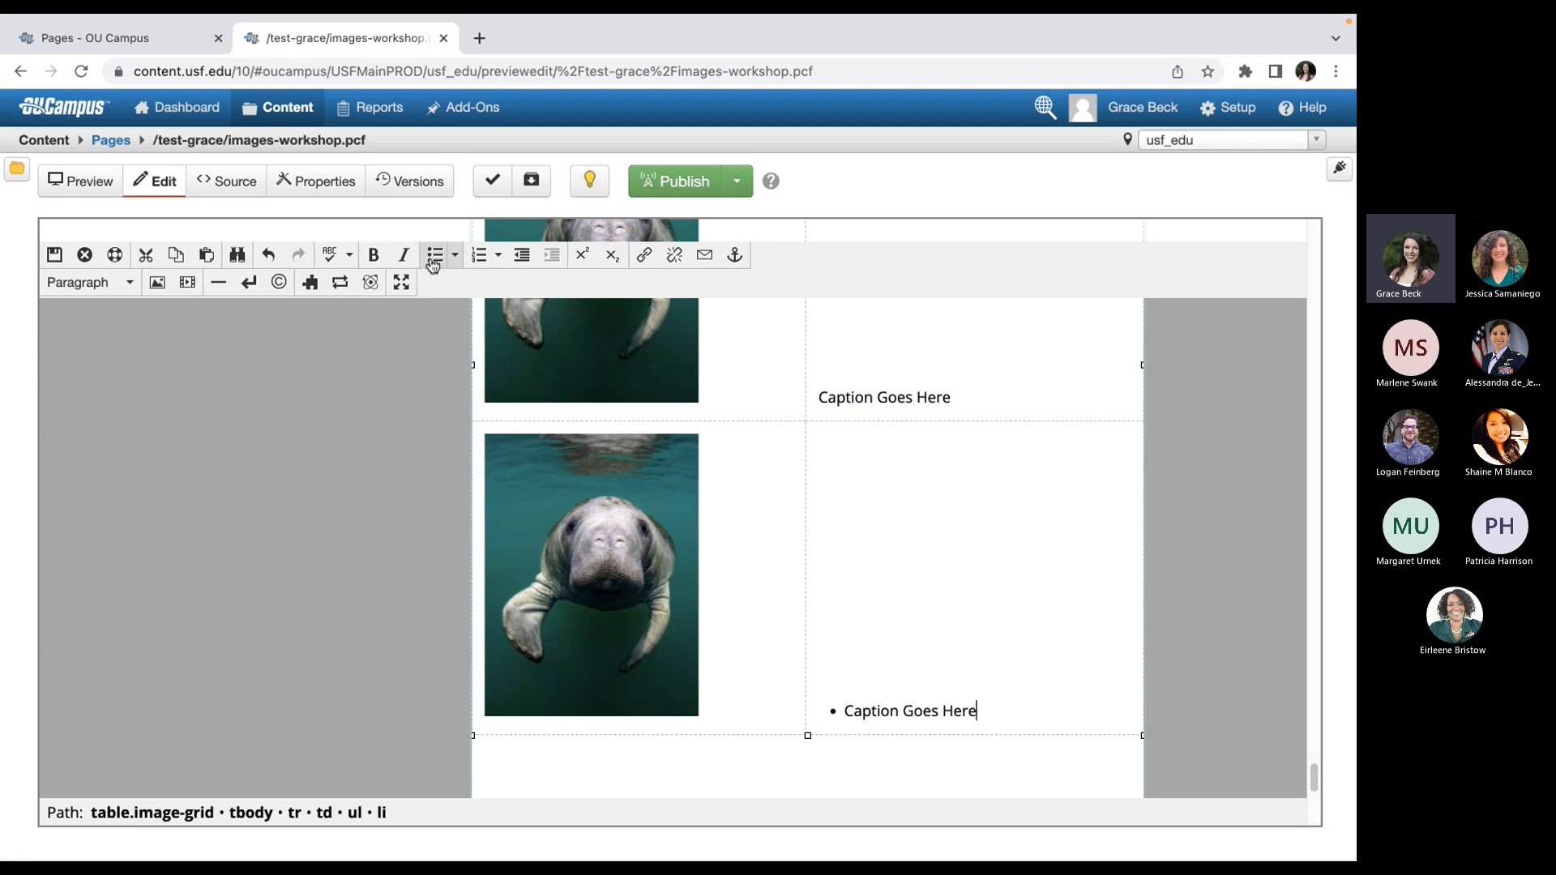
- Replace the bulleted caption text with three list items: "Manatee 1", "Manatee 2" and "Etc"
{"action": "double_click", "coordinate": [915, 708]}
{"action": "left_click_drag", "start_coordinate": [975, 710], "coordinate": [849, 708]}
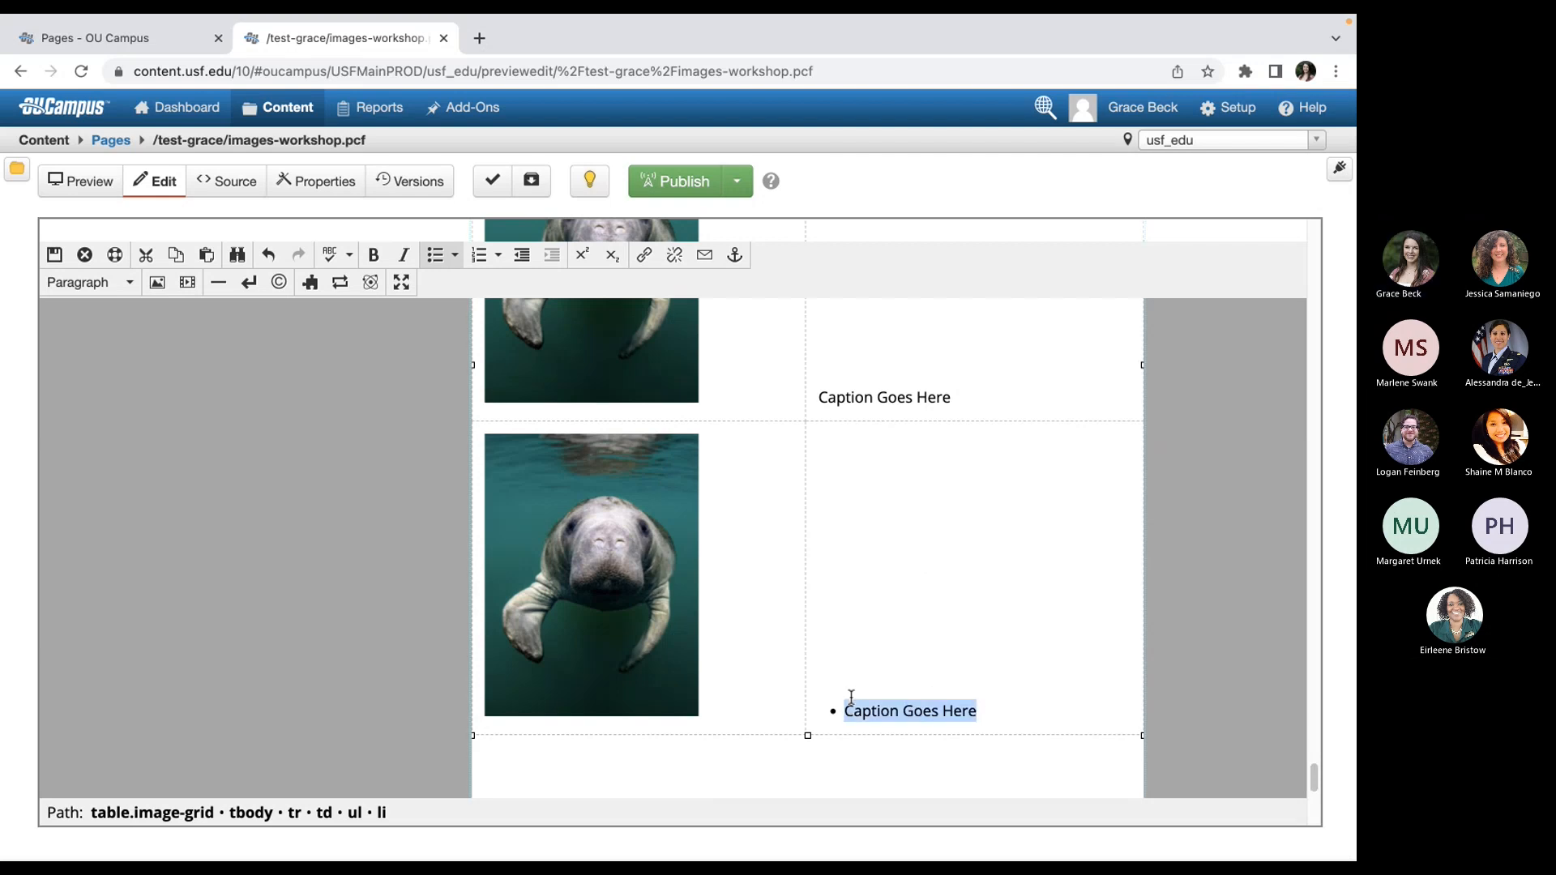
{"action": "type", "text": "Manatee 1"}
{"action": "key", "text": "Return"}
{"action": "type", "text": "Manat"}
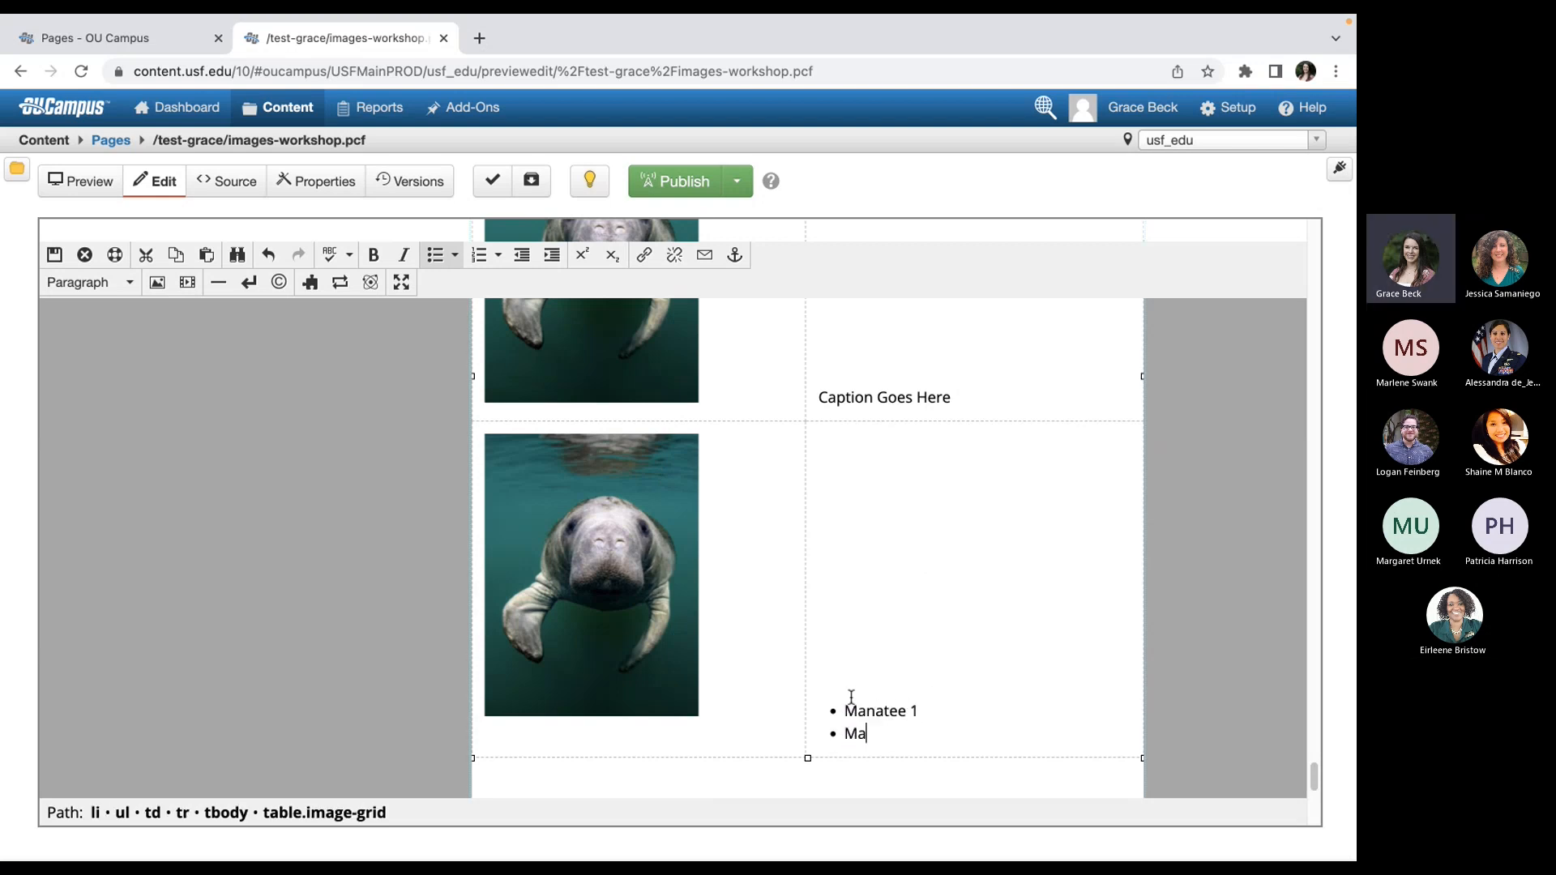
{"action": "type", "text": "ee 2"}
{"action": "key", "text": "Return"}
{"action": "type", "text": "Etx"}
{"action": "key", "text": "BackSpace"}
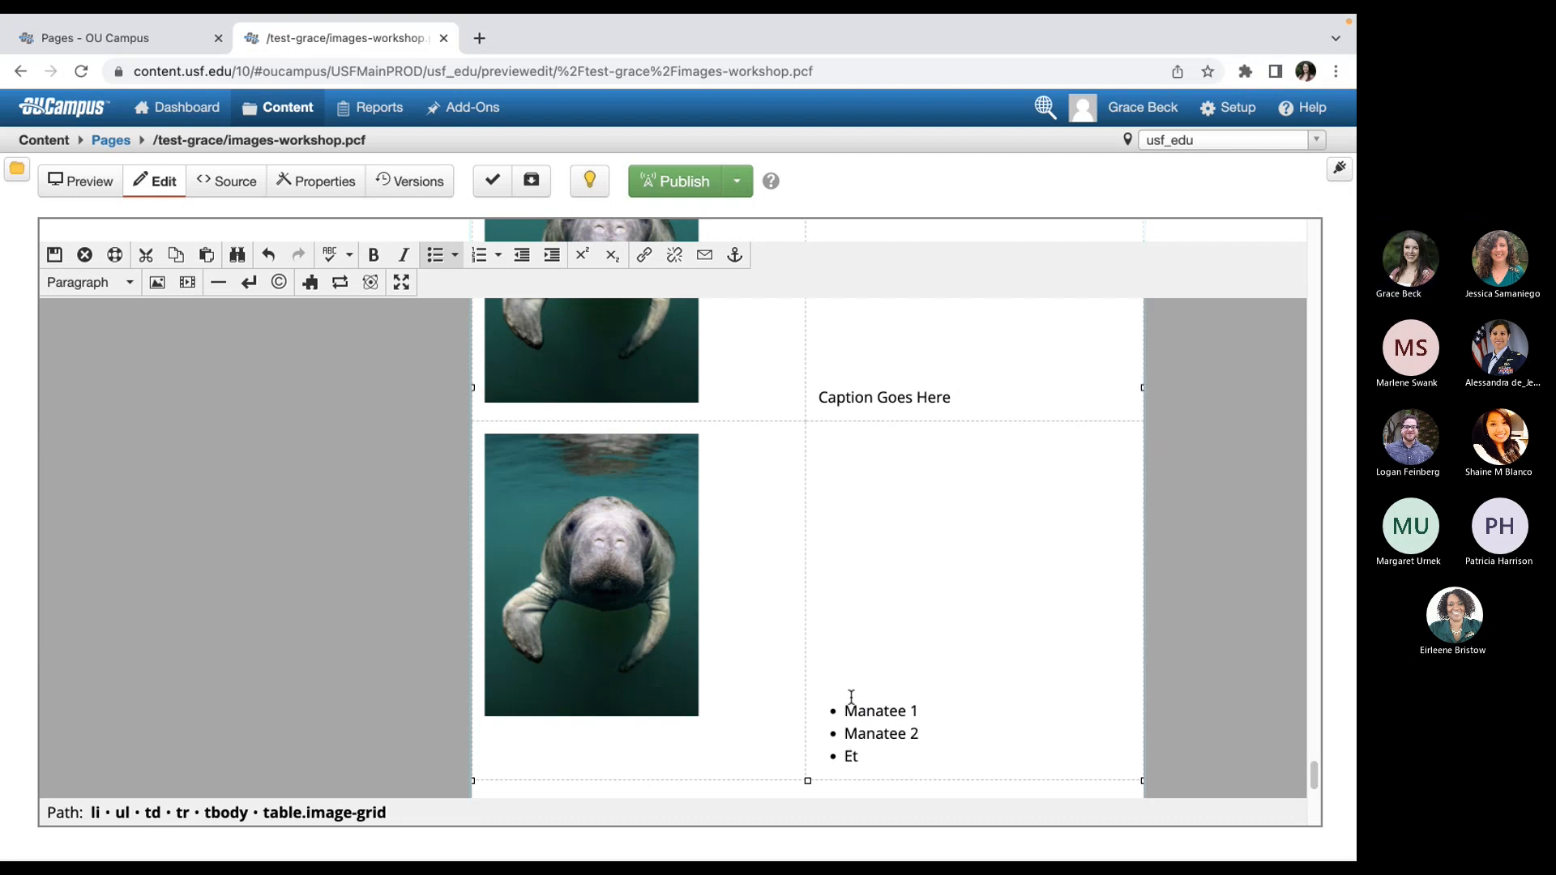
{"action": "type", "text": "c"}
- Format the first image's "Caption Goes Here" text as bold and italic
{"action": "scroll", "coordinate": [907, 451], "scroll_direction": "up", "scroll_amount": 1}
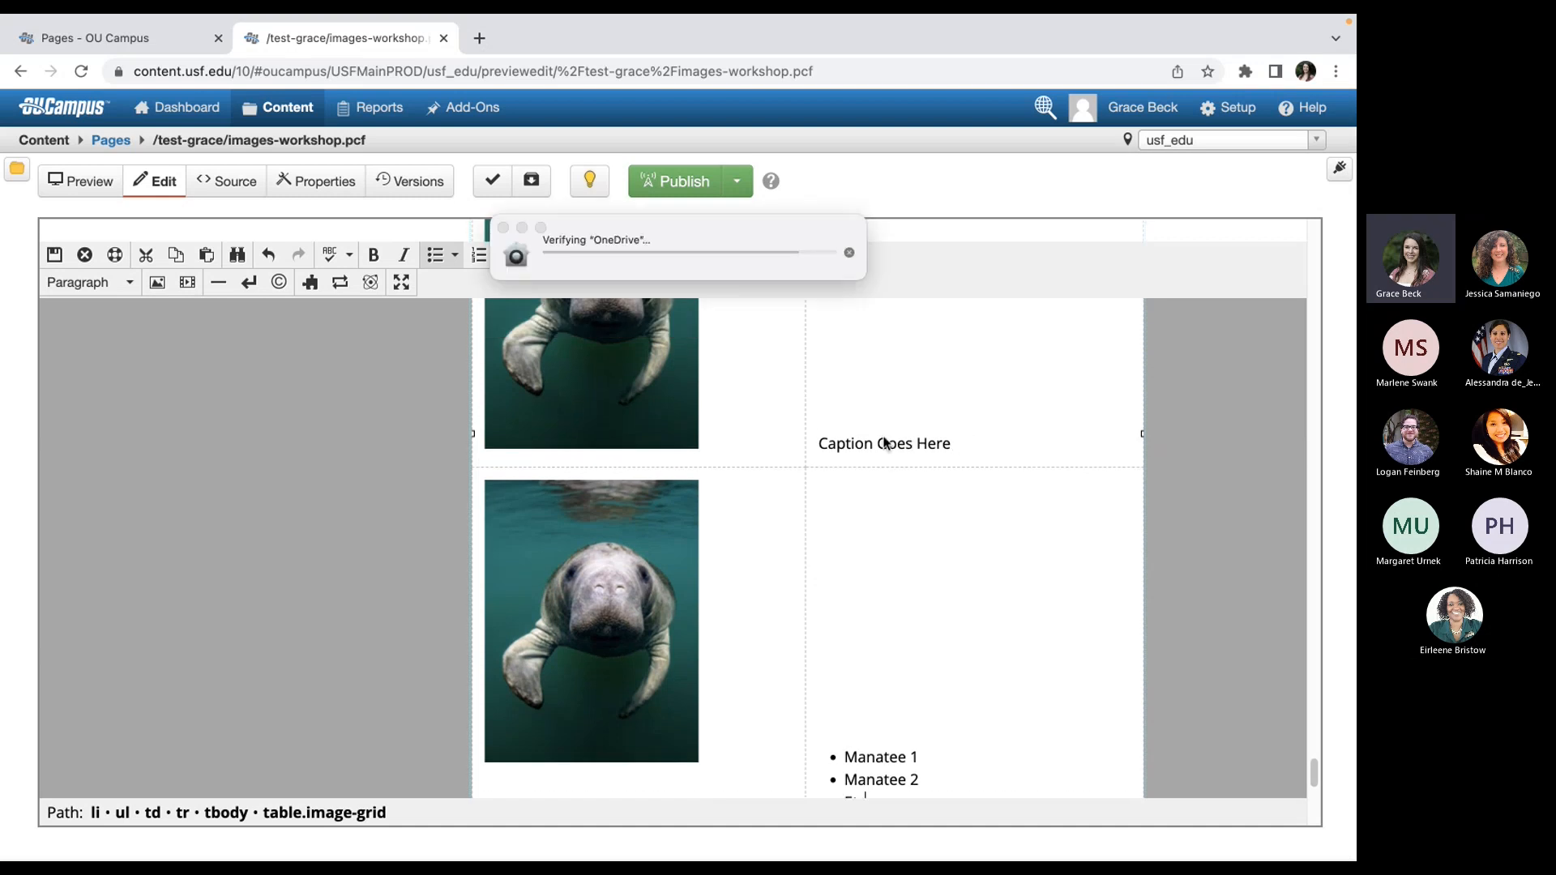
{"action": "left_click", "coordinate": [523, 228]}
{"action": "left_click_drag", "start_coordinate": [961, 444], "coordinate": [821, 443]}
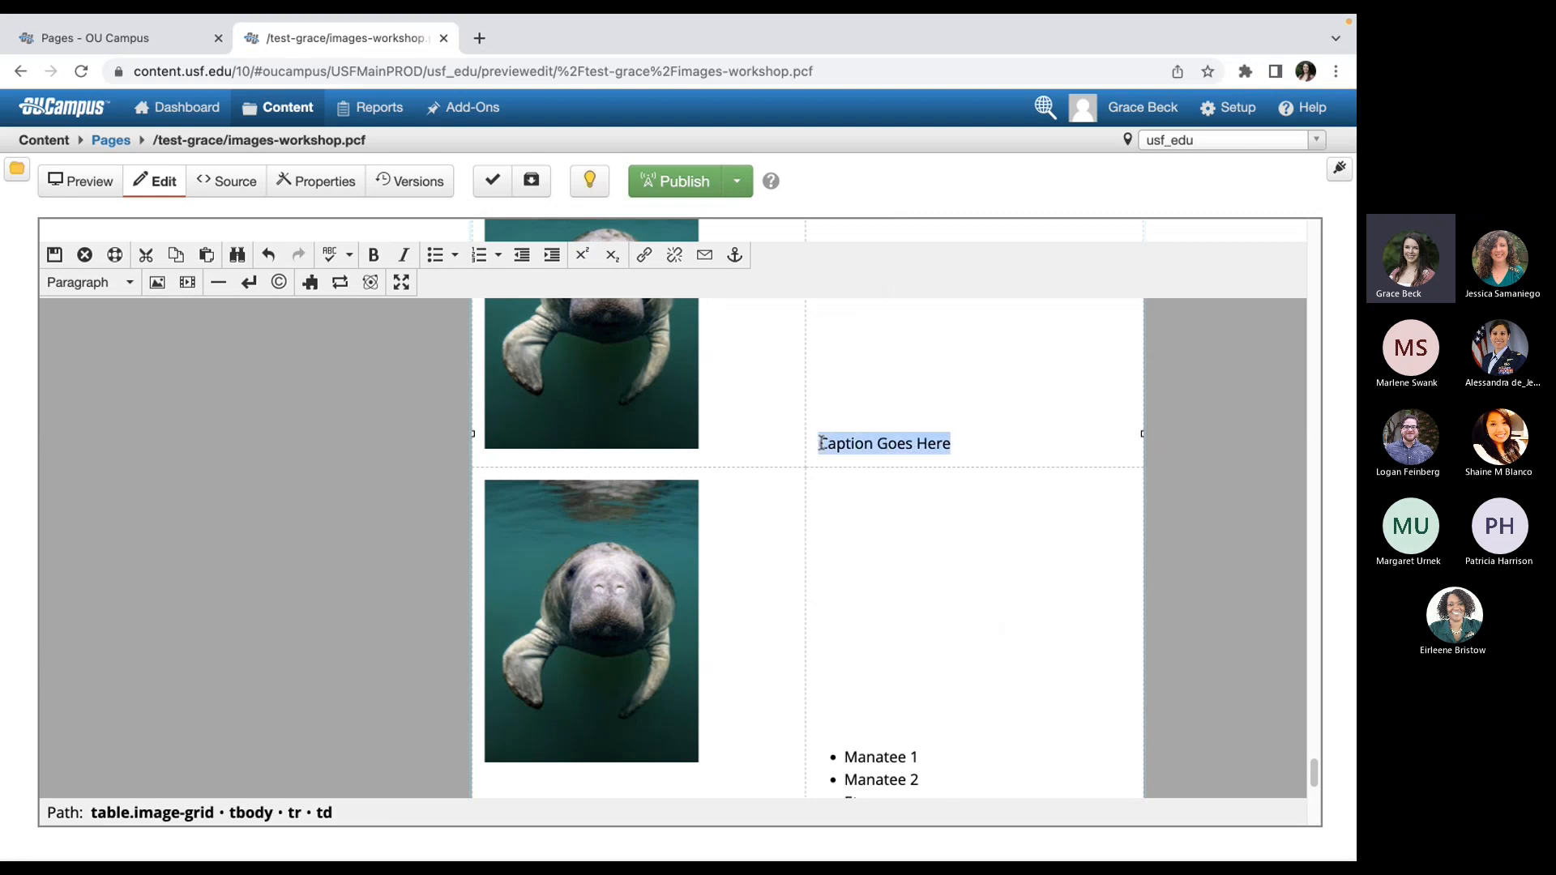
{"action": "left_click", "coordinate": [374, 255]}
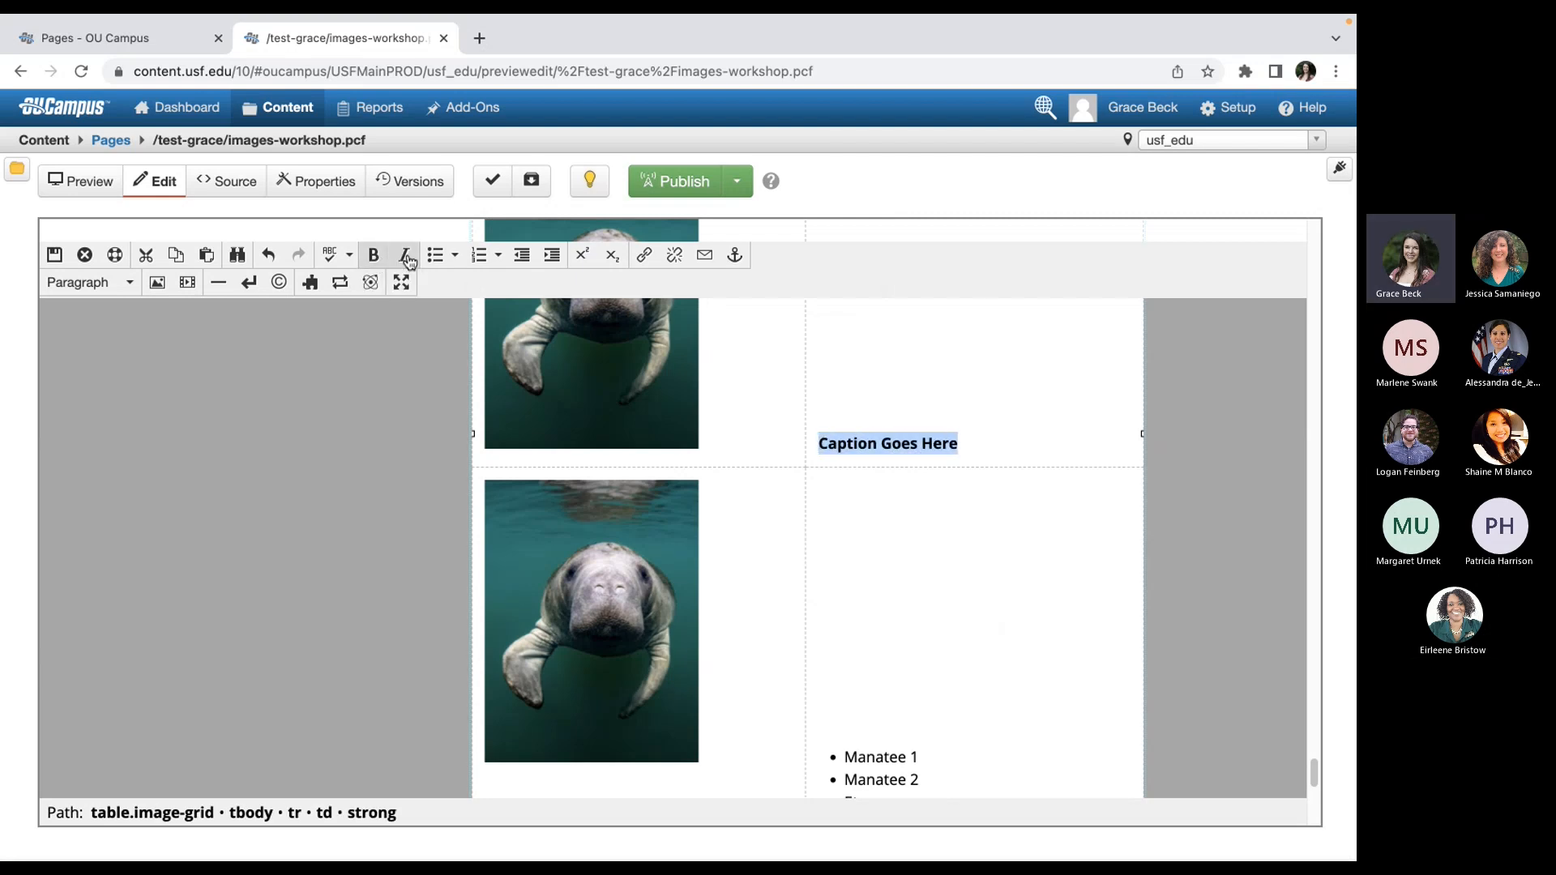
{"action": "left_click", "coordinate": [407, 256]}
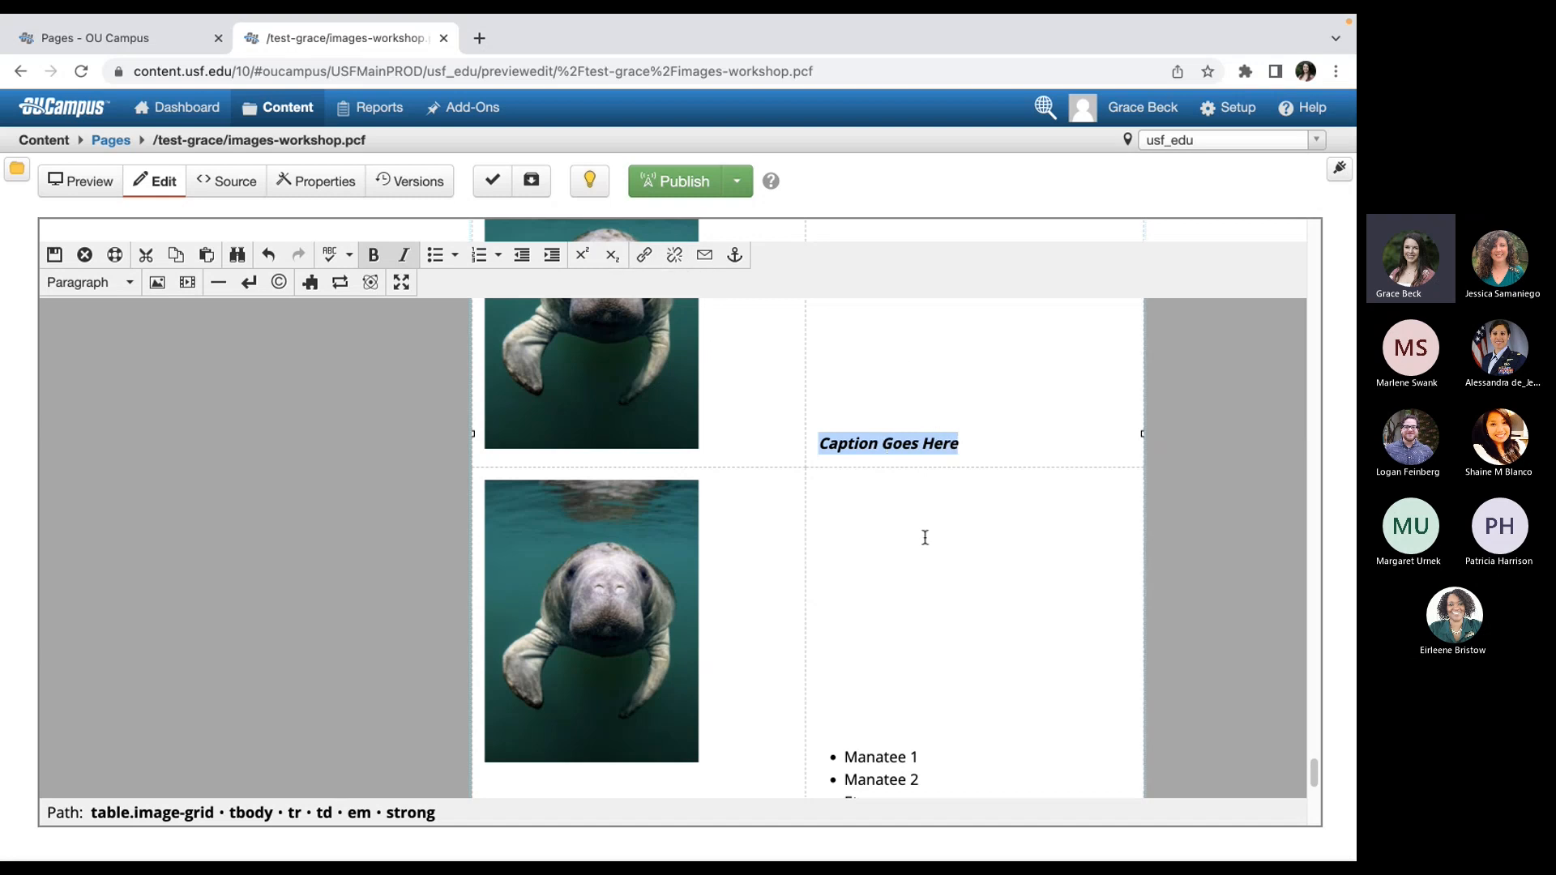
- Save the page and preview the two-image grid with its captions near the page's end
{"action": "left_click", "coordinate": [54, 258]}
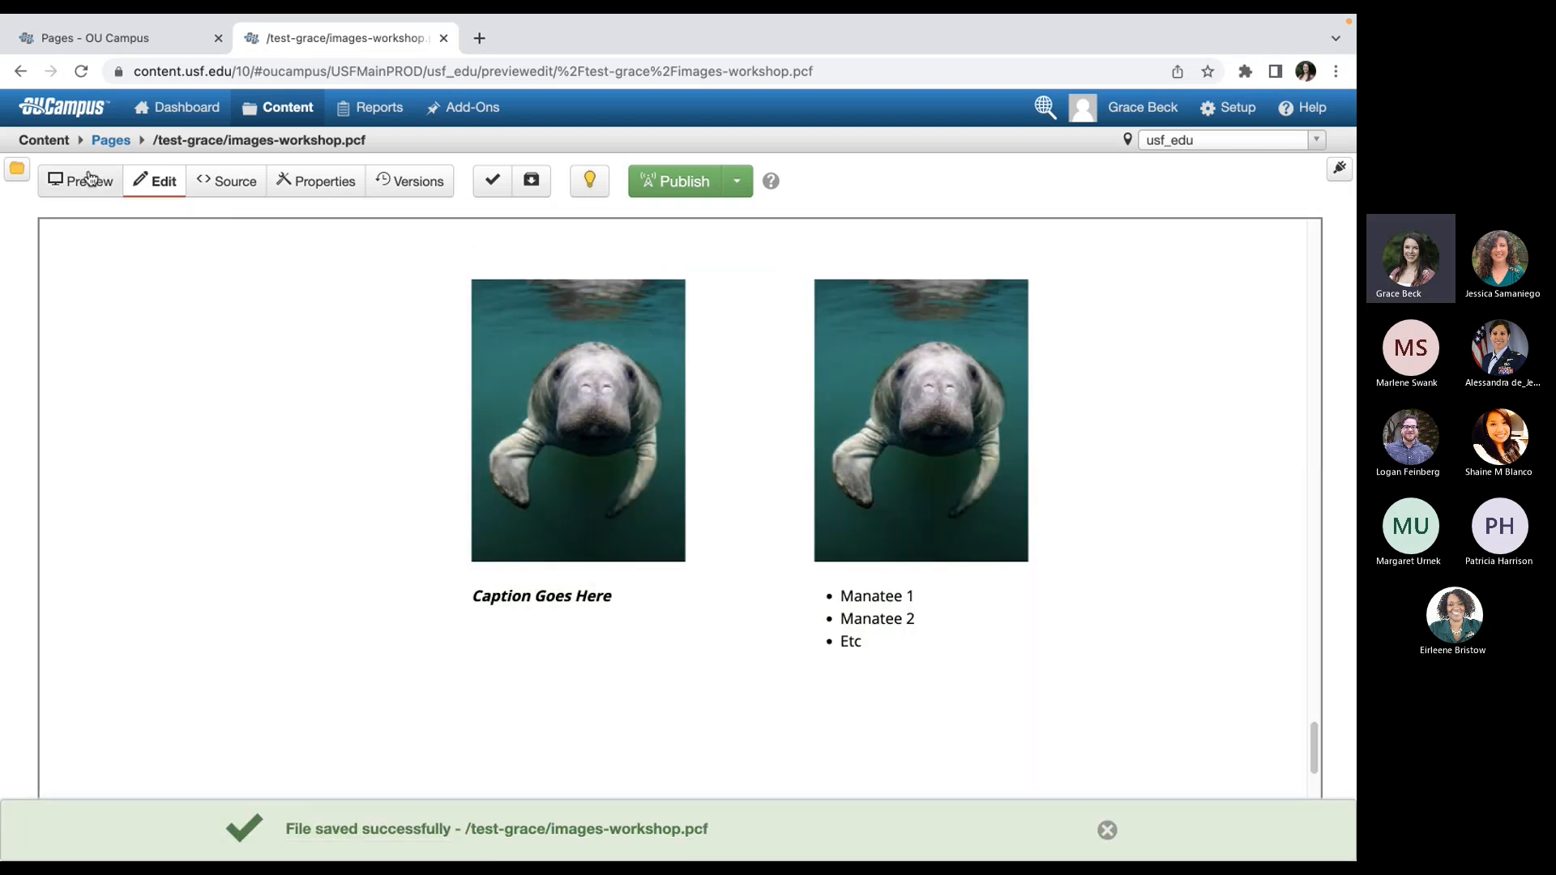
{"action": "left_click", "coordinate": [85, 175]}
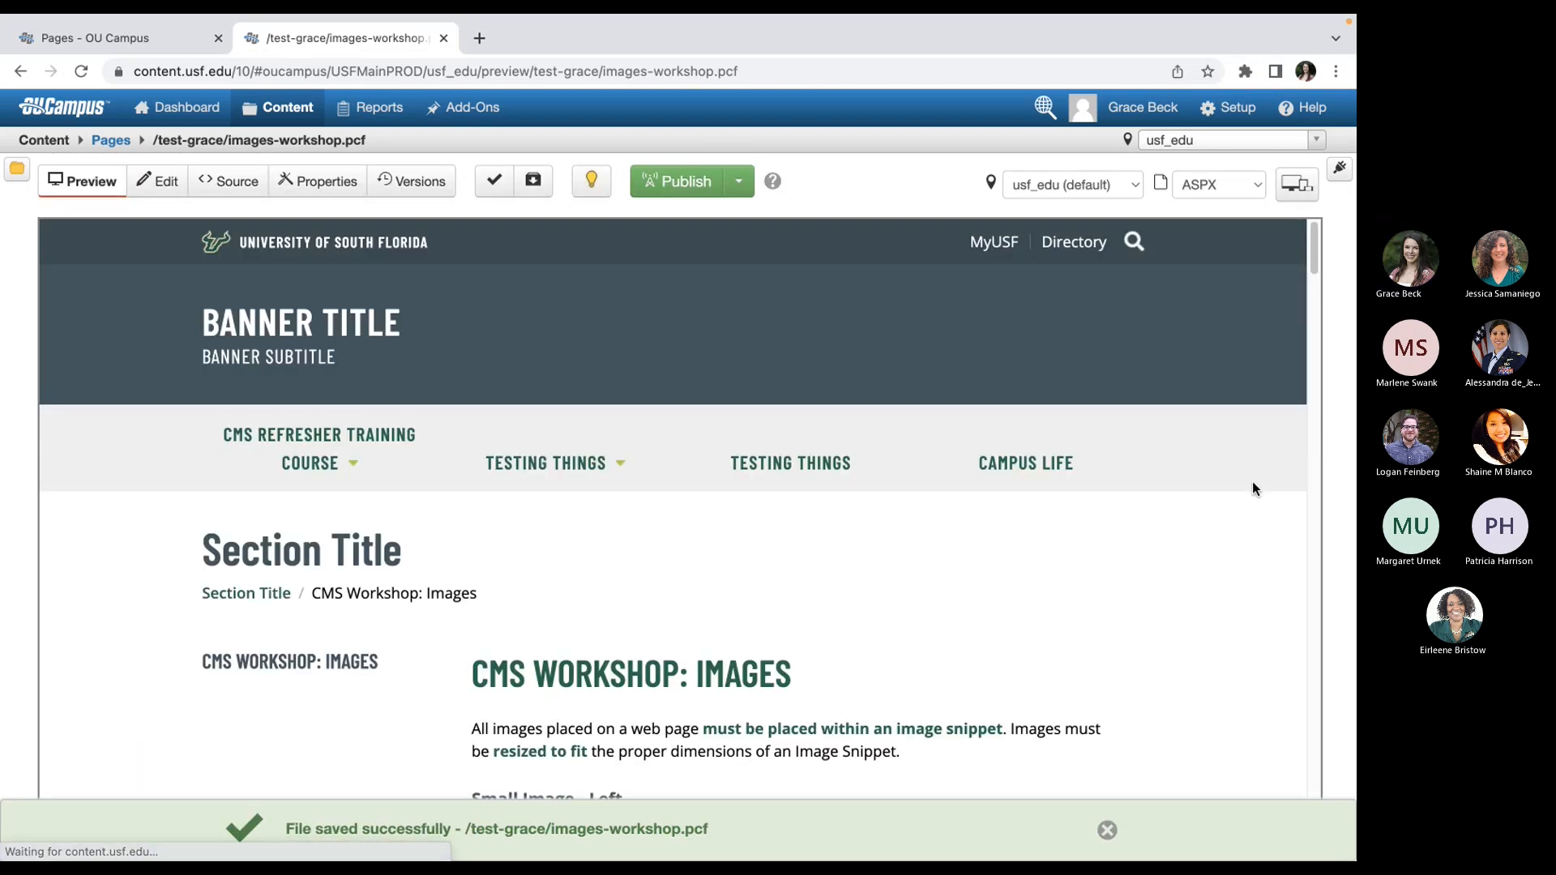
{"action": "left_click_drag", "start_coordinate": [1319, 262], "coordinate": [1315, 752]}
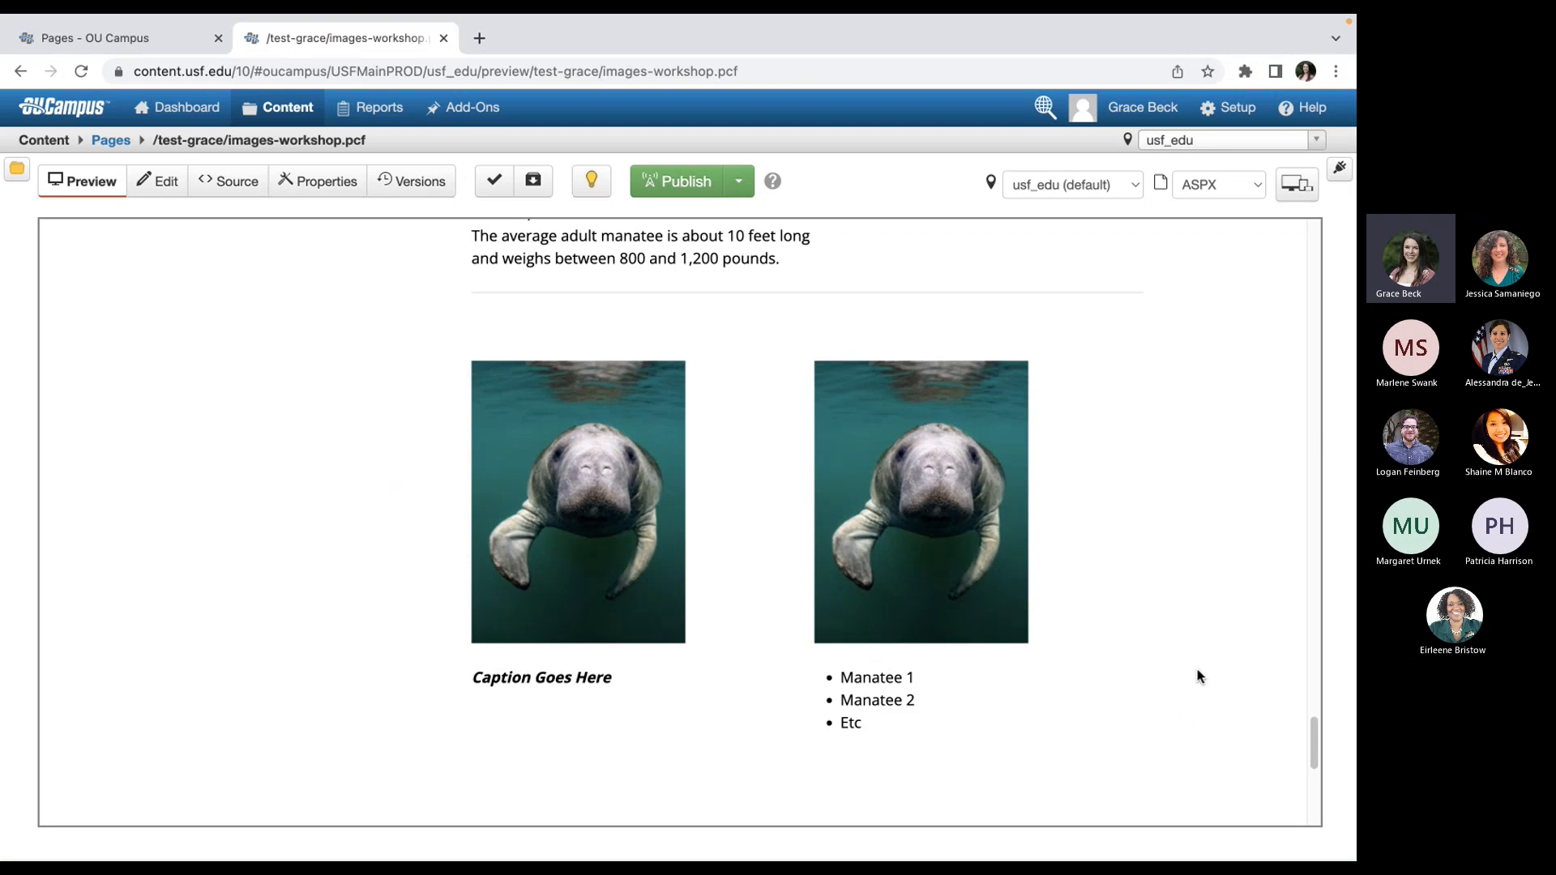
{"action": "left_click_drag", "start_coordinate": [1321, 731], "coordinate": [1277, 255]}
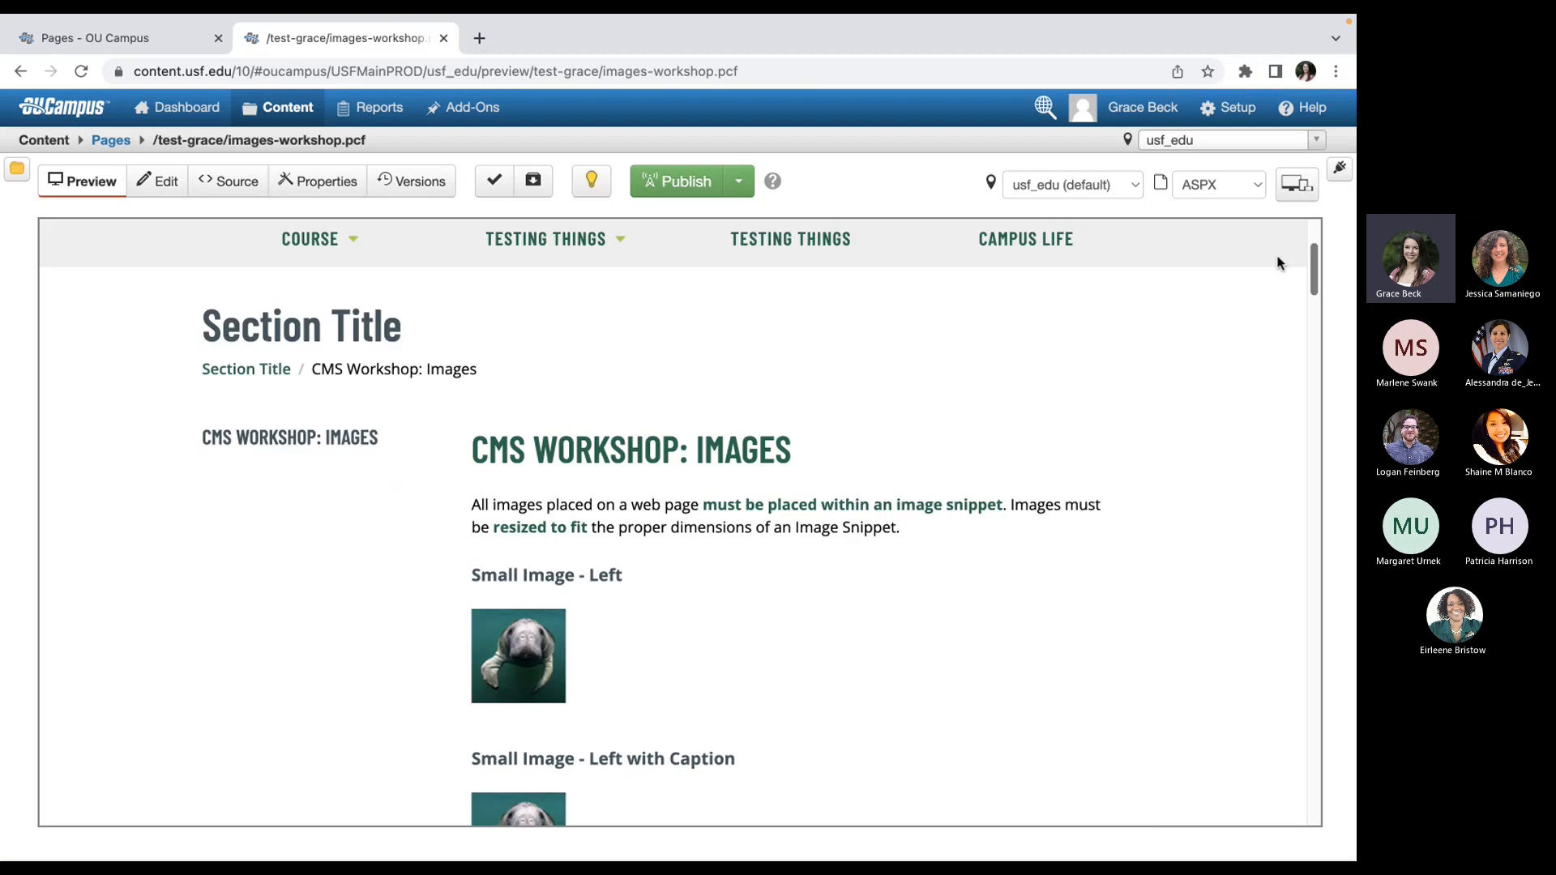
- Reopen the main content region for editing and go to the empty line below the Image Grid
{"action": "left_click", "coordinate": [162, 186]}
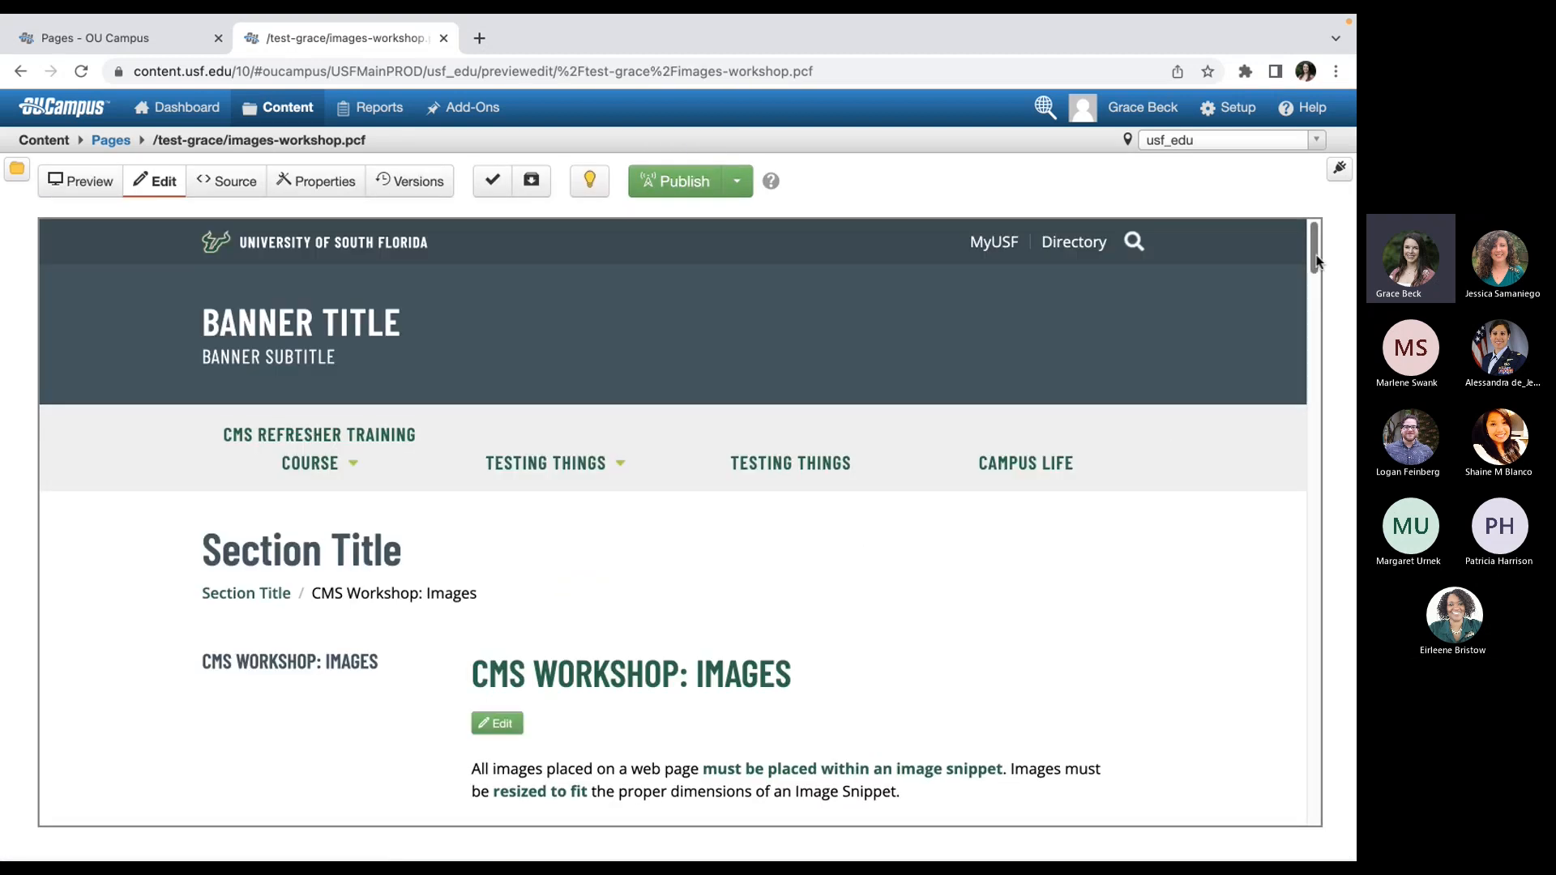
{"action": "scroll", "coordinate": [1317, 261], "scroll_direction": "down", "scroll_amount": 3}
{"action": "left_click", "coordinate": [498, 503]}
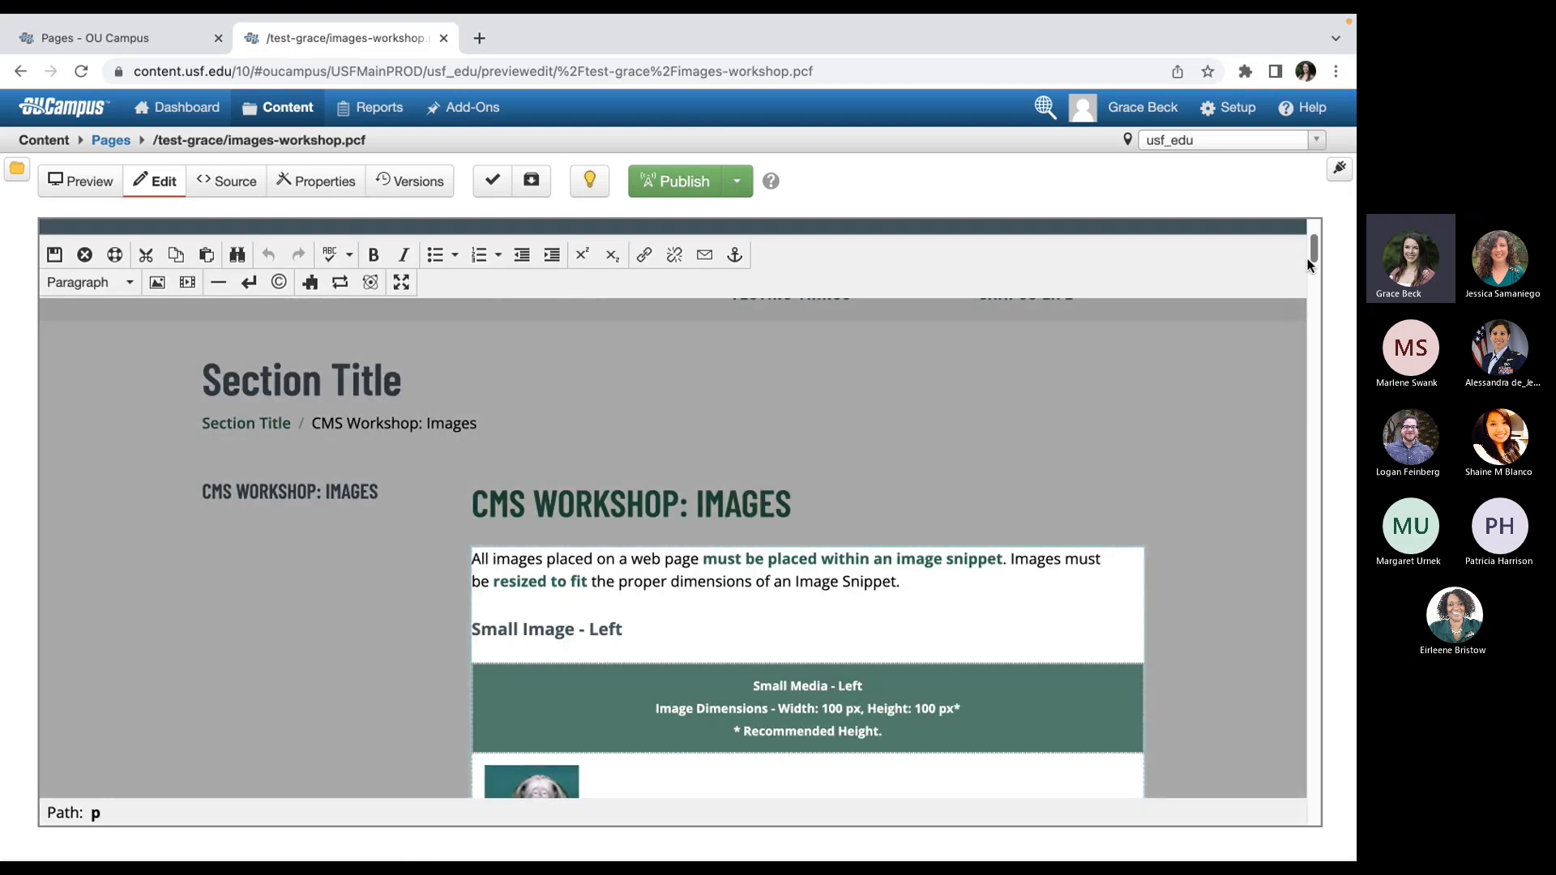
{"action": "left_click_drag", "start_coordinate": [1310, 263], "coordinate": [1314, 792]}
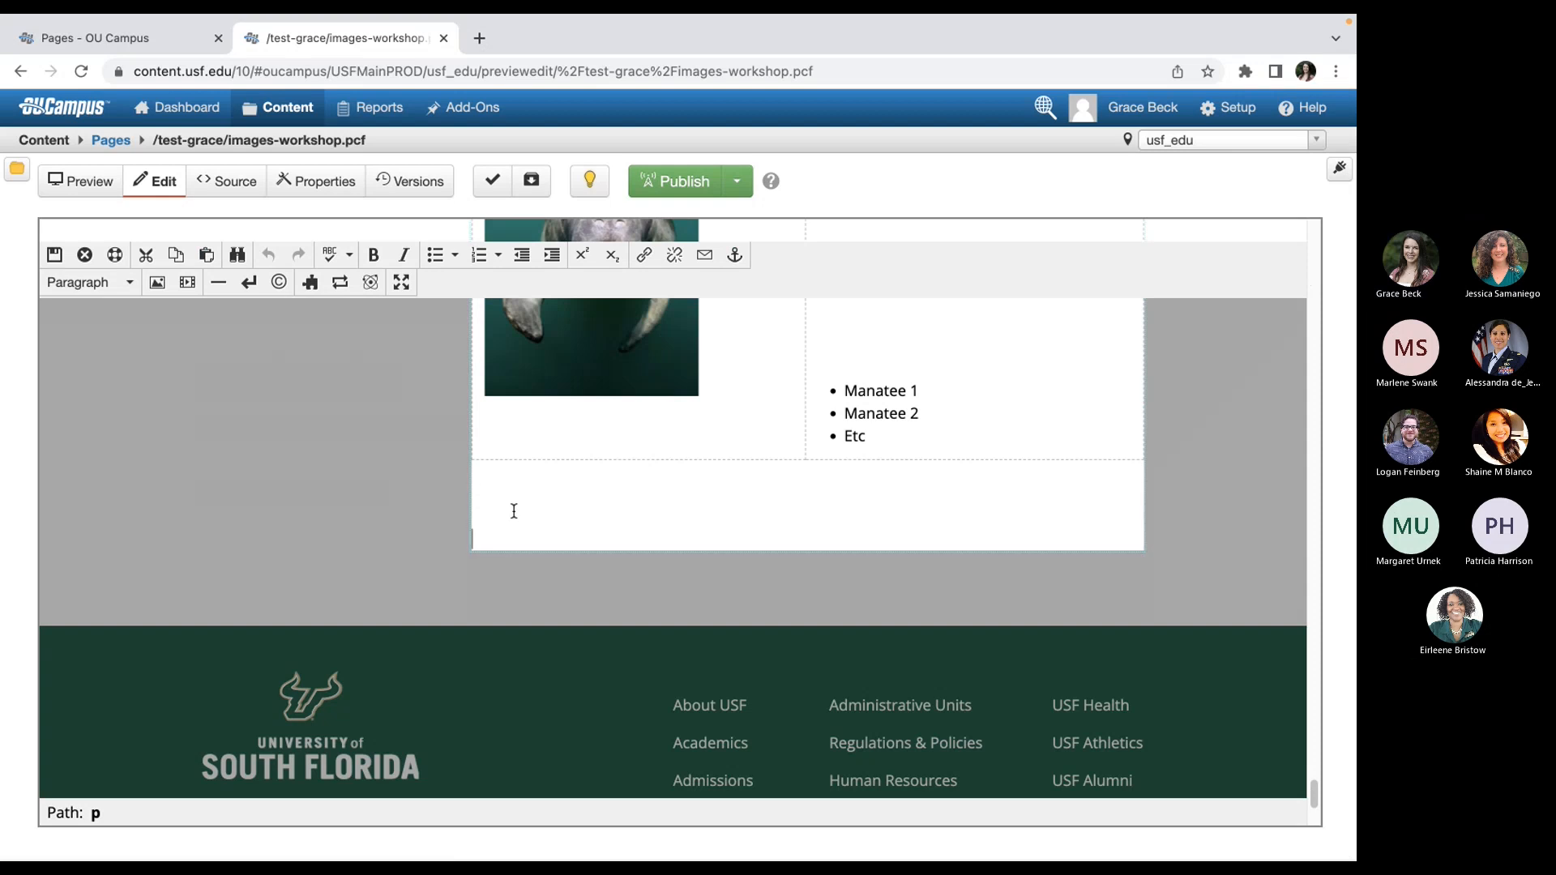
- Filter the snippets by "medium" and insert the Medium Image - Right snippet below the Image Grid
{"action": "left_click", "coordinate": [312, 284]}
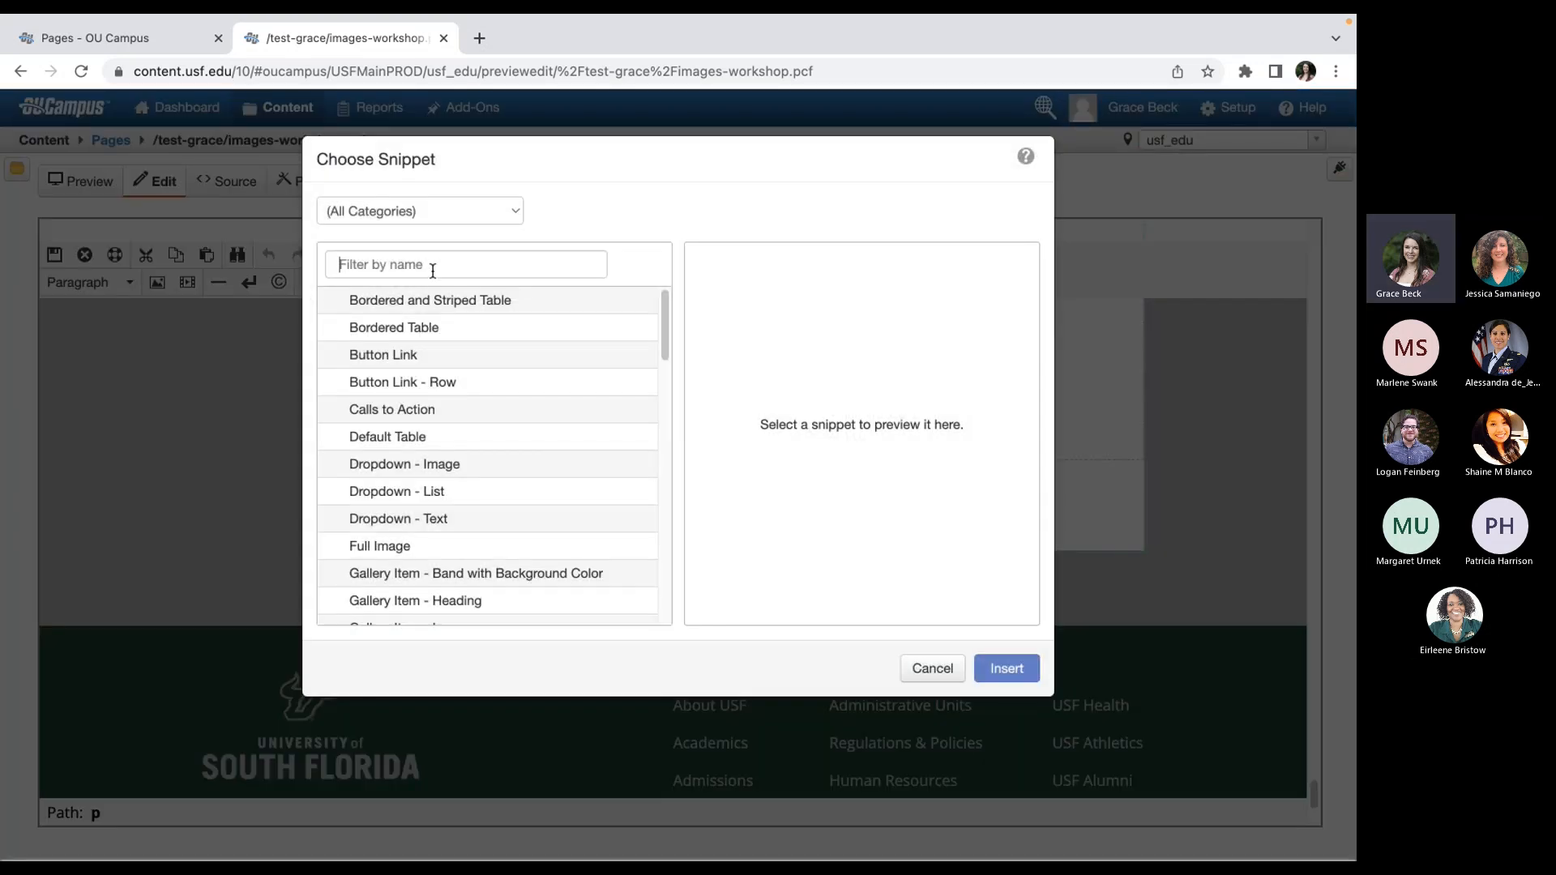
{"action": "left_click", "coordinate": [431, 266]}
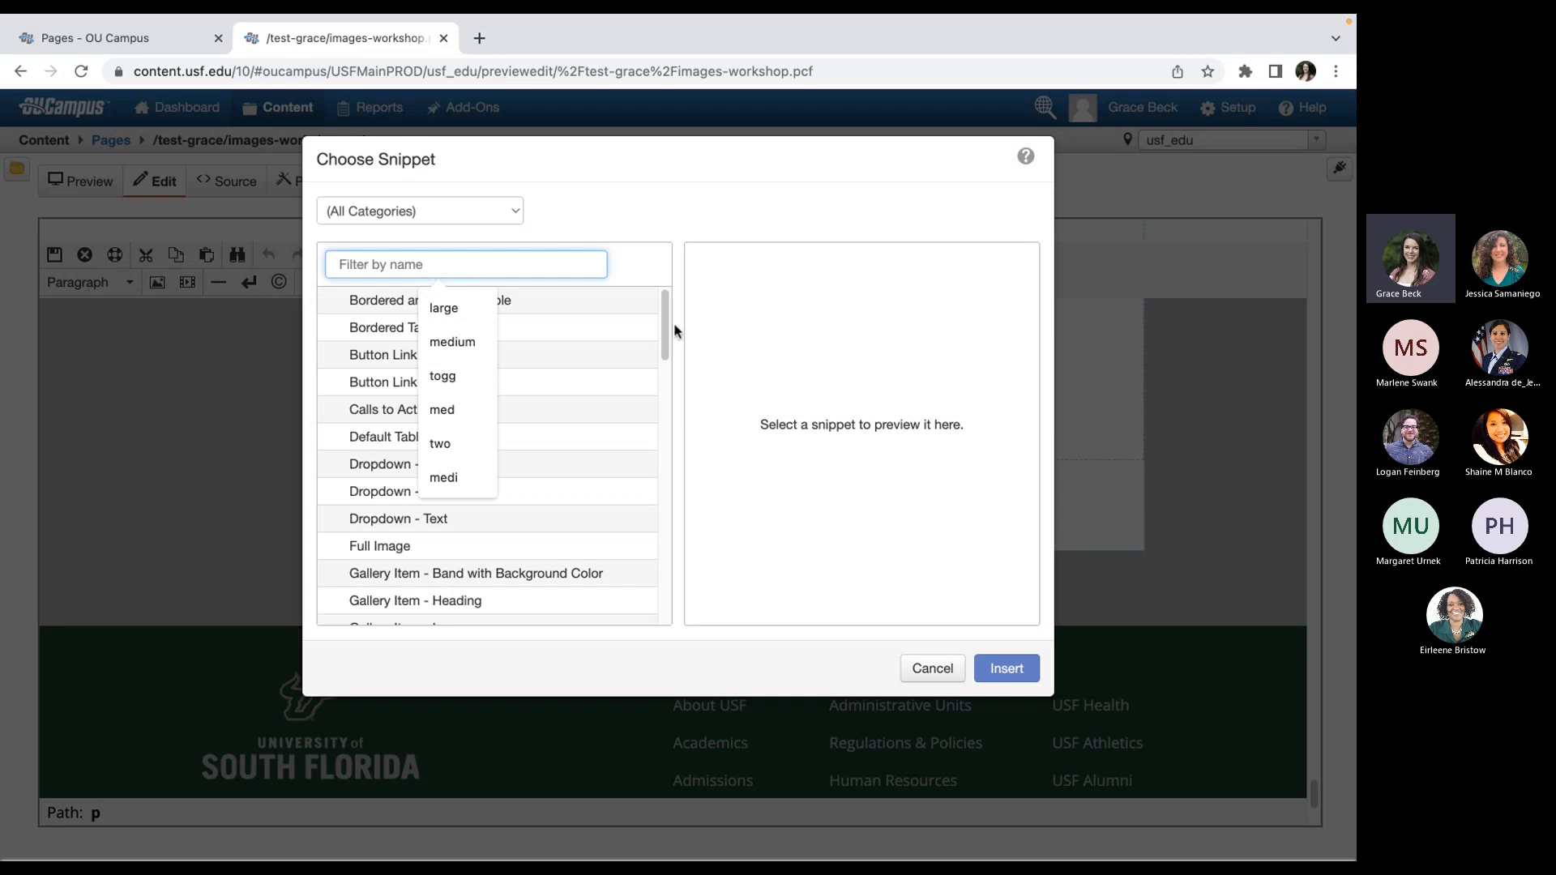
{"action": "mouse_move", "coordinate": [664, 313]}
{"action": "left_mouse_down"}
{"action": "mouse_move", "coordinate": [664, 547]}
{"action": "mouse_move", "coordinate": [655, 293]}
{"action": "left_mouse_up"}
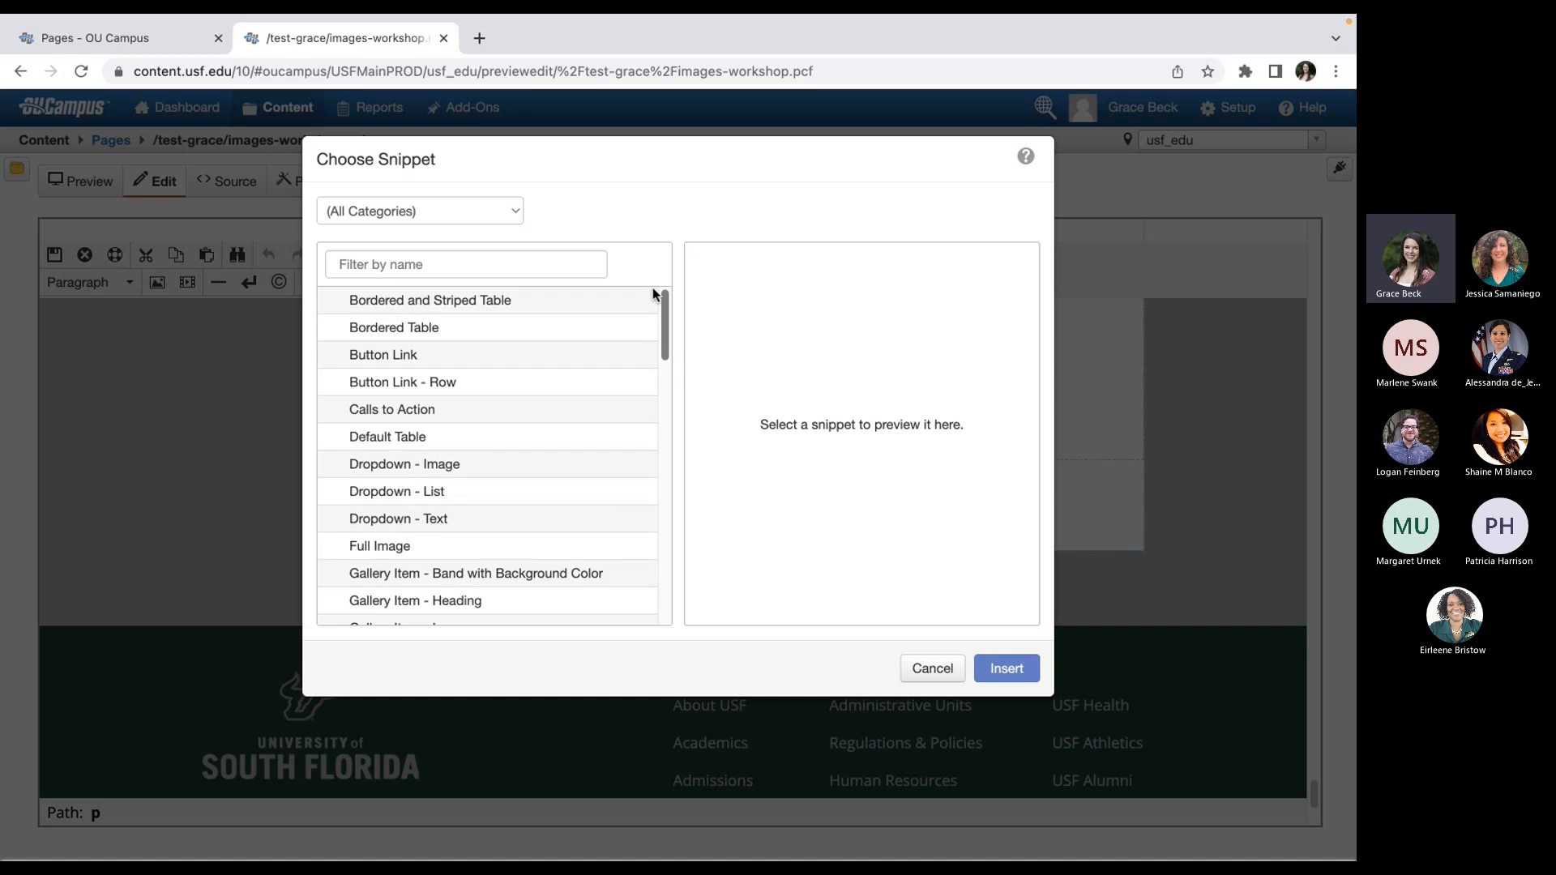
{"action": "left_click", "coordinate": [467, 255]}
{"action": "type", "text": "medium"}
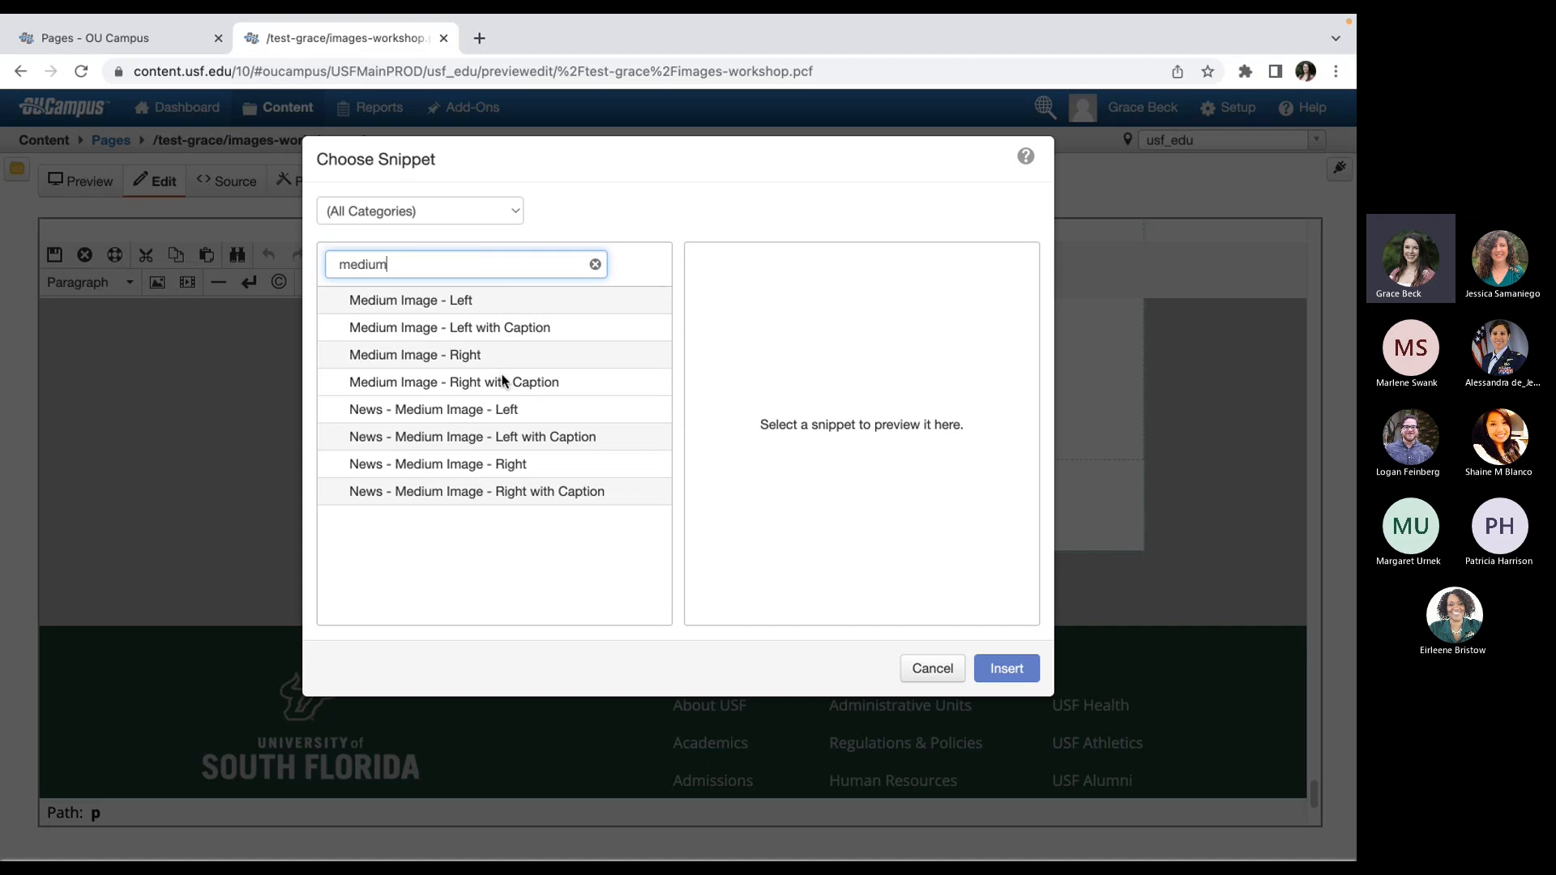
{"action": "left_click", "coordinate": [479, 358]}
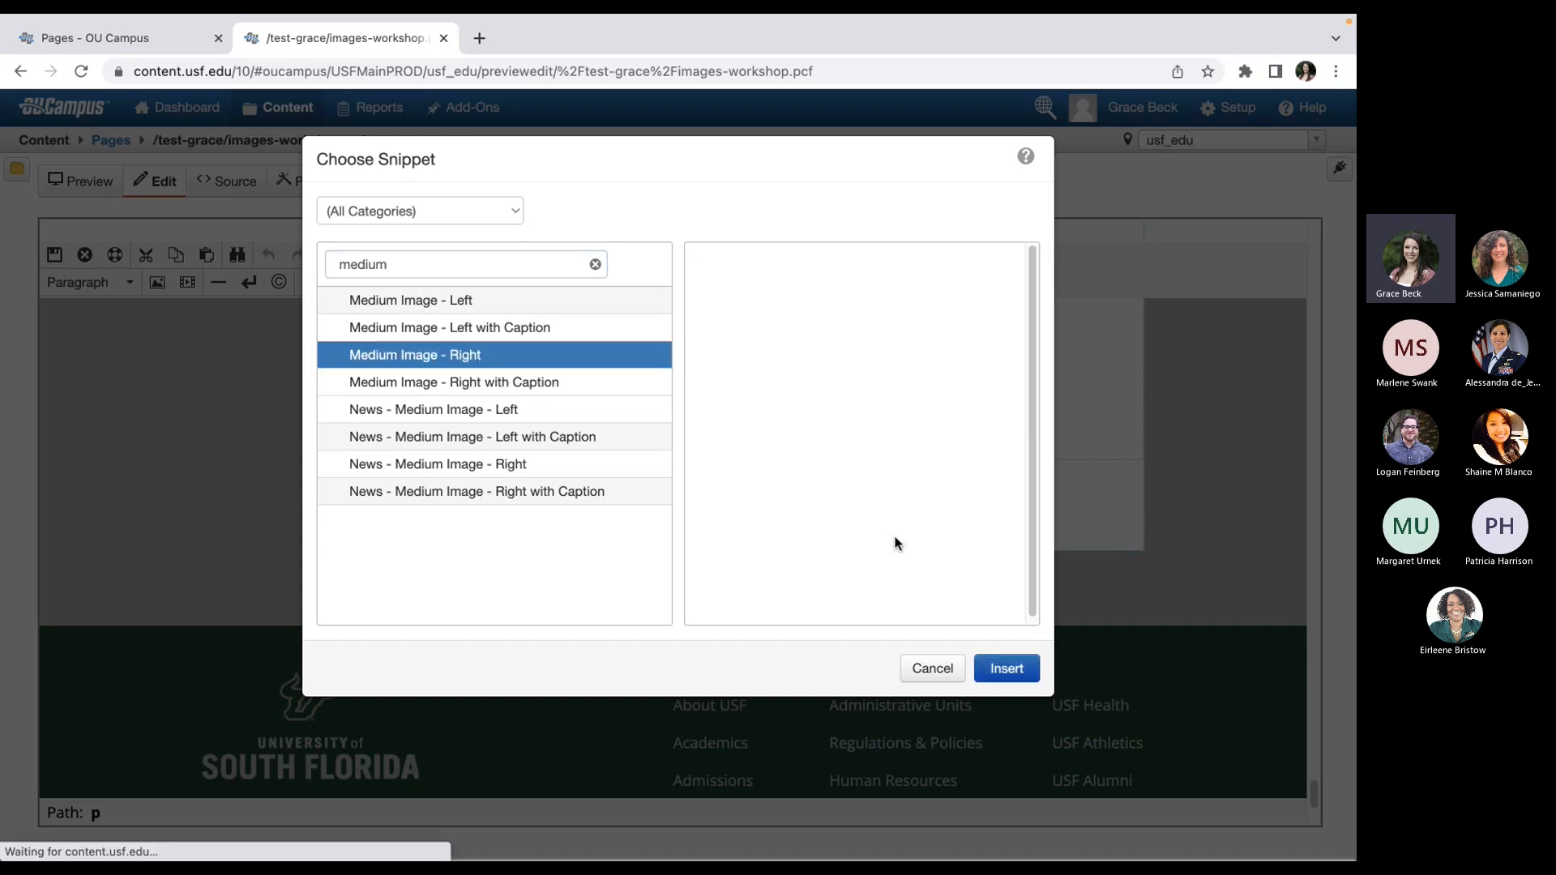
{"action": "left_click", "coordinate": [1009, 666]}
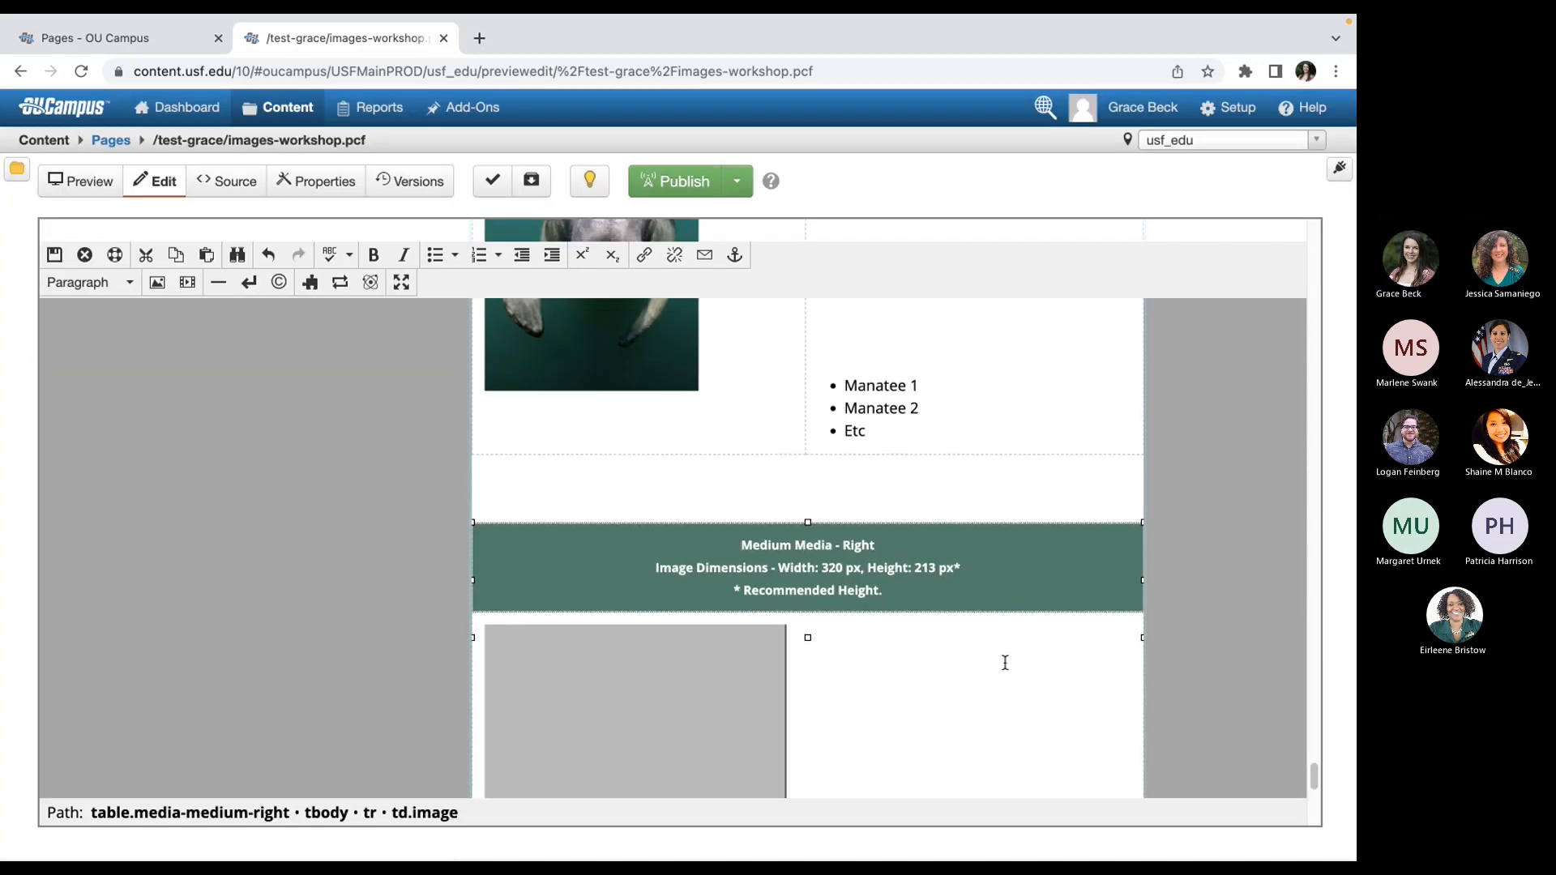
{"action": "scroll", "coordinate": [1005, 663], "scroll_direction": "down", "scroll_amount": 3}
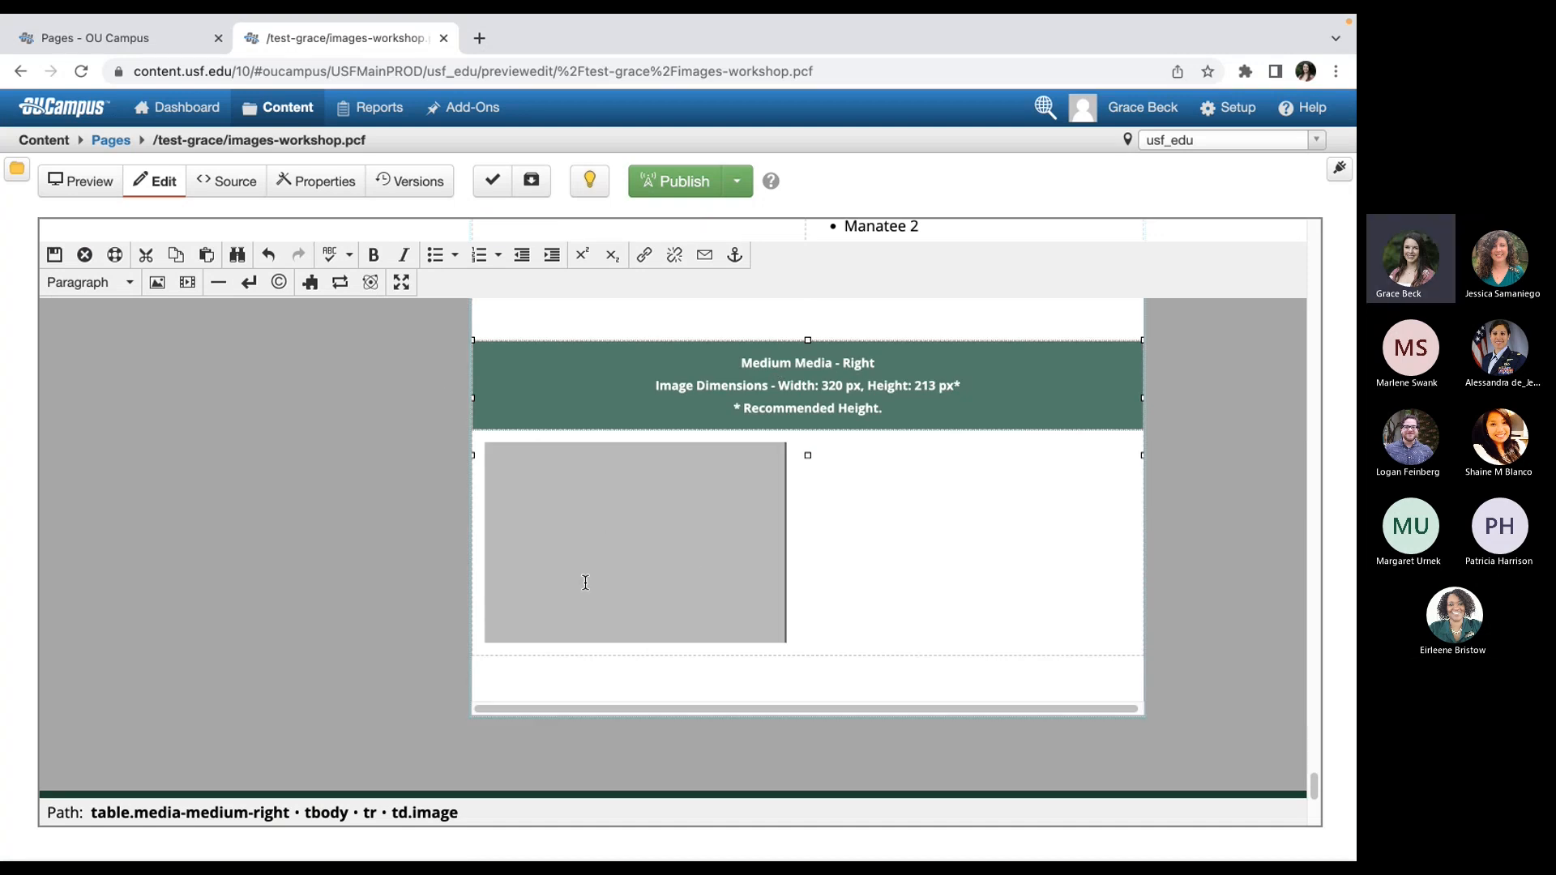
- Open the image source browser for the Medium Media - Right placeholder and look through the sites list before entering usf_edu
{"action": "left_click", "coordinate": [584, 499]}
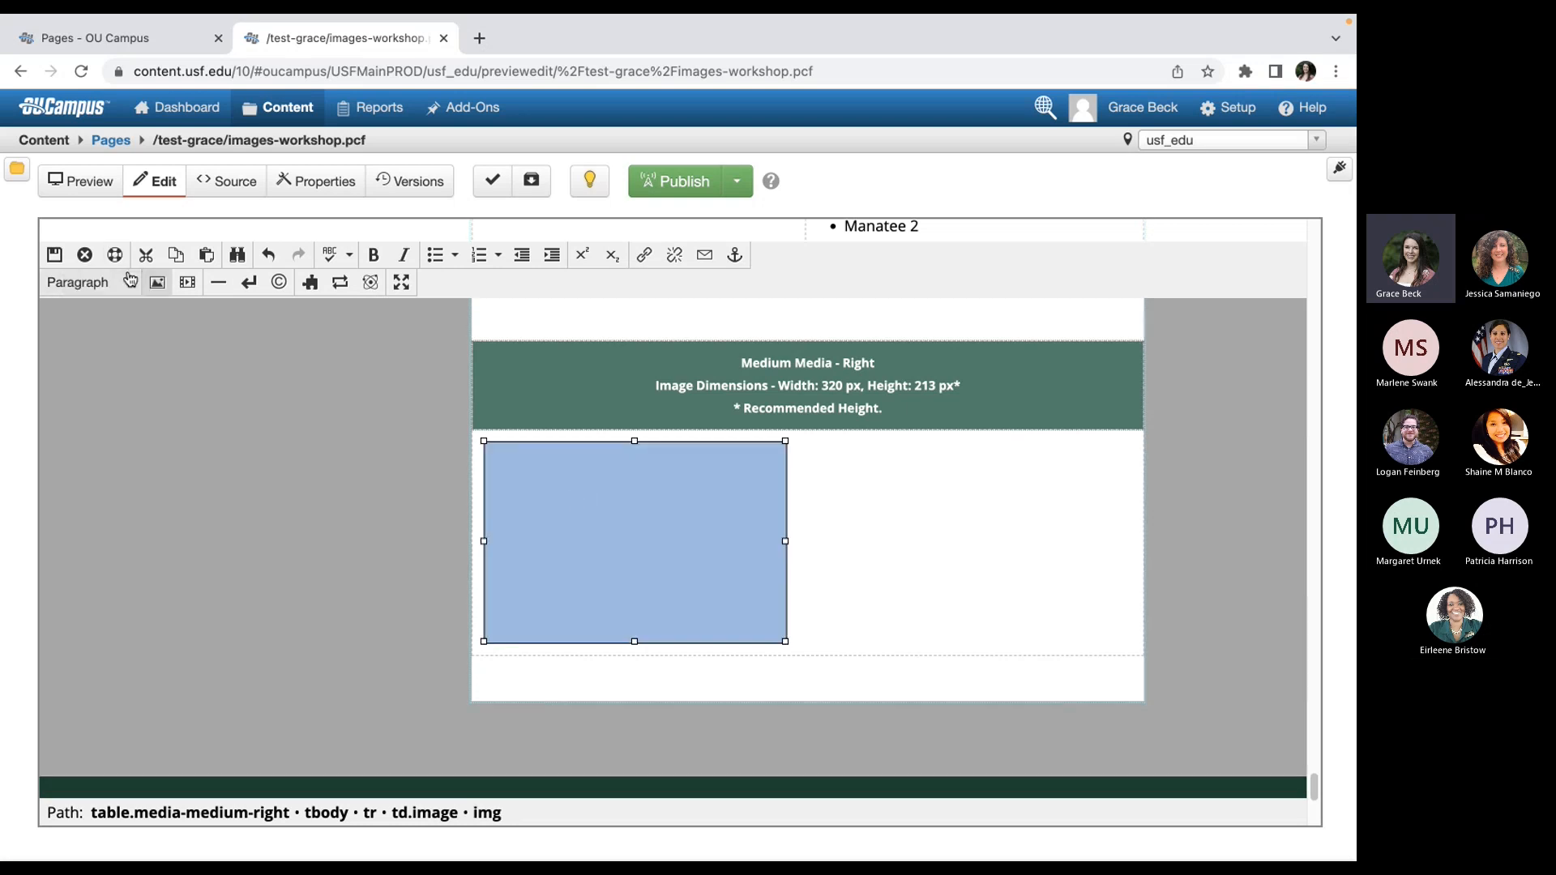
{"action": "left_click", "coordinate": [158, 284]}
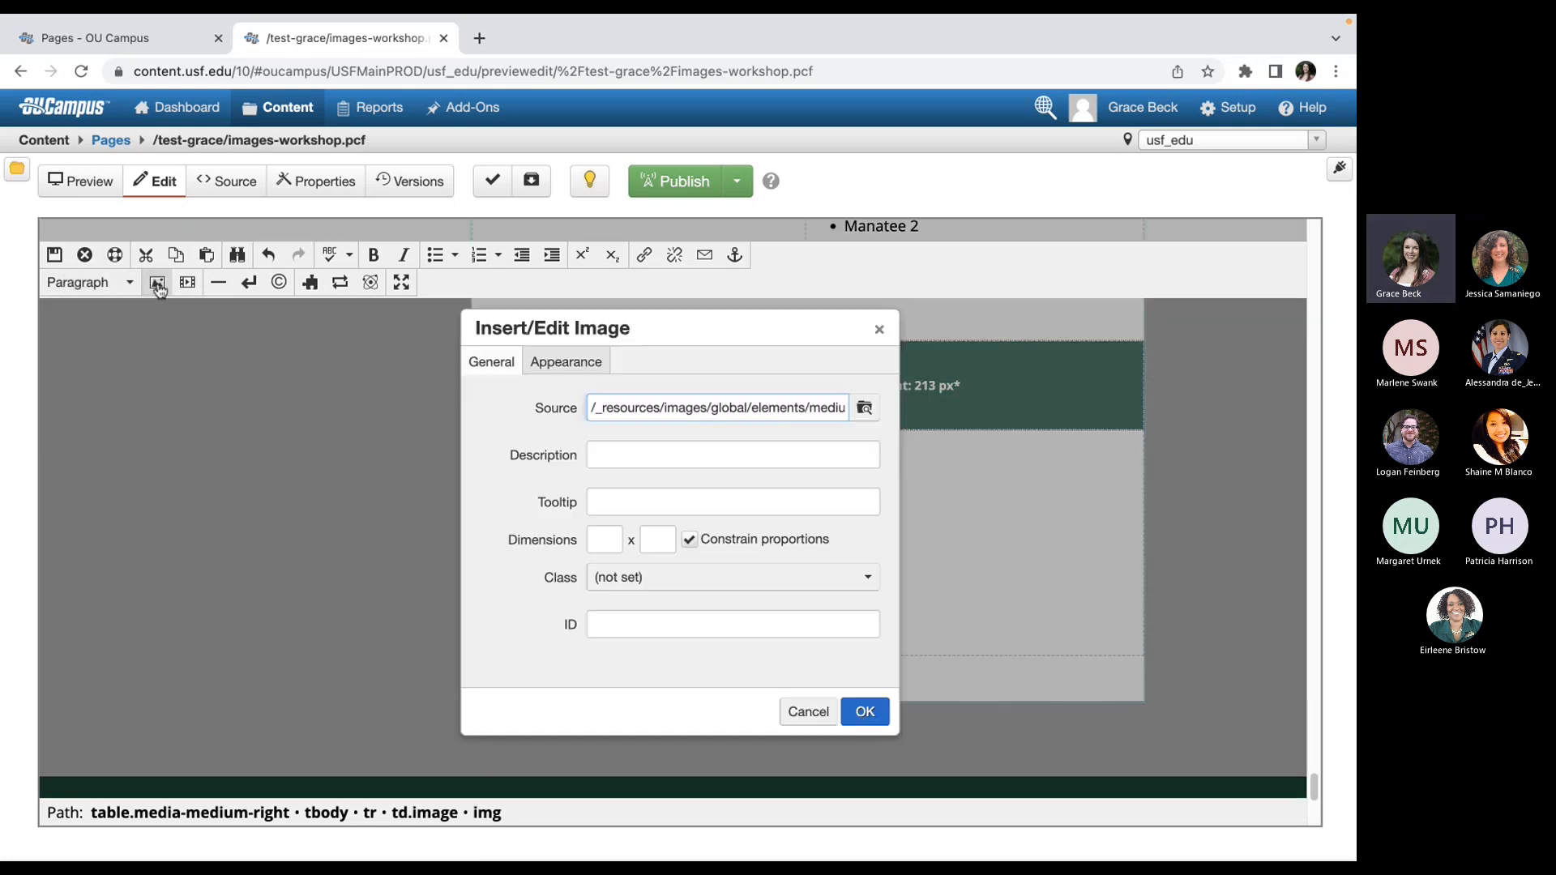
{"action": "left_click", "coordinate": [865, 409]}
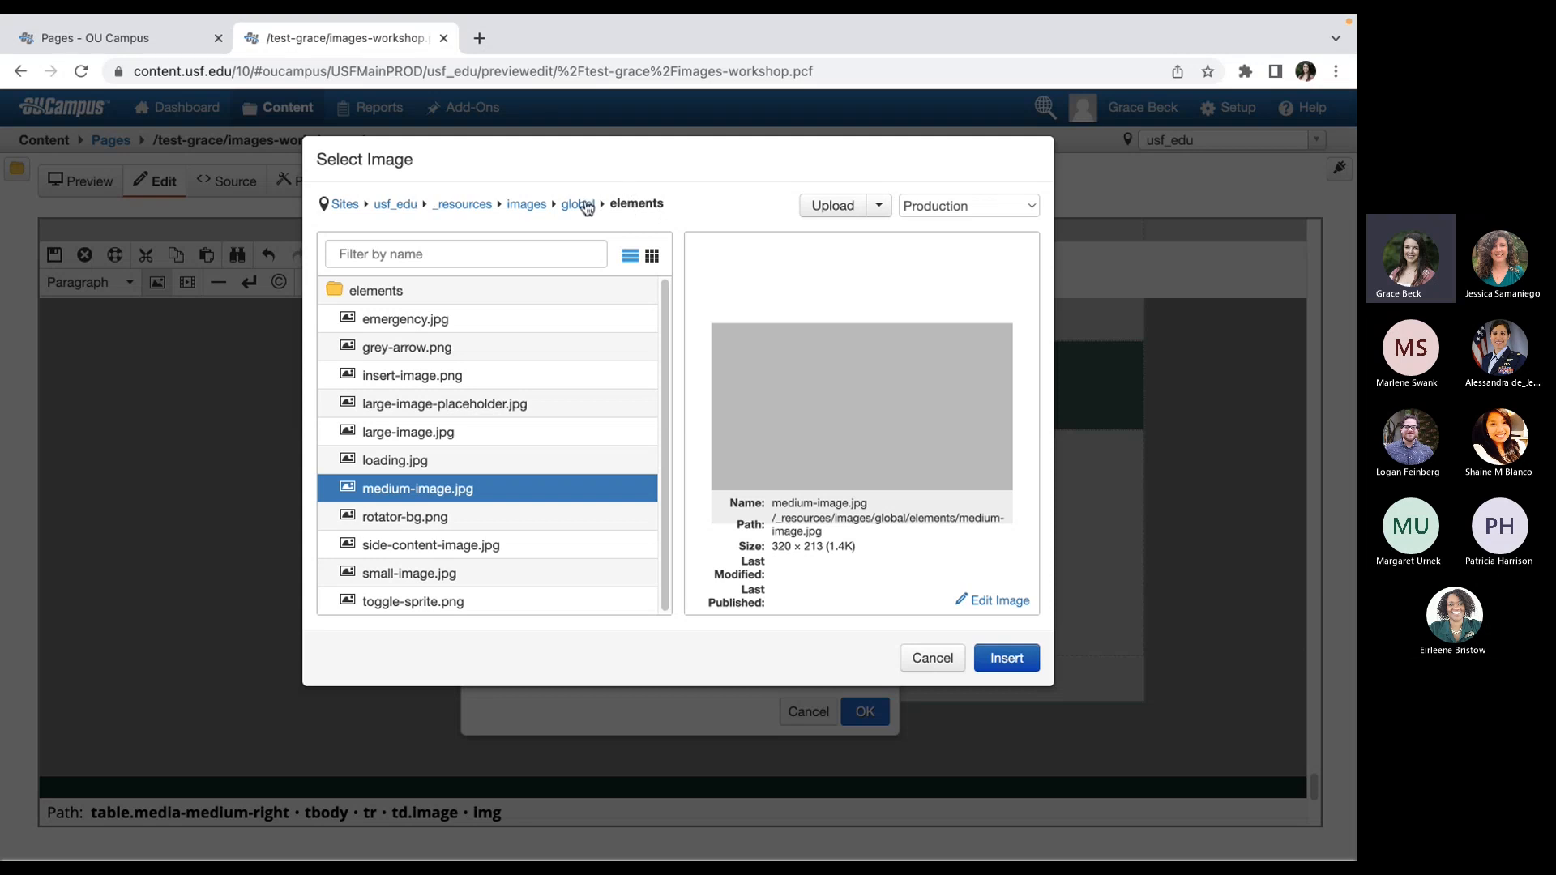
{"action": "left_click", "coordinate": [408, 206]}
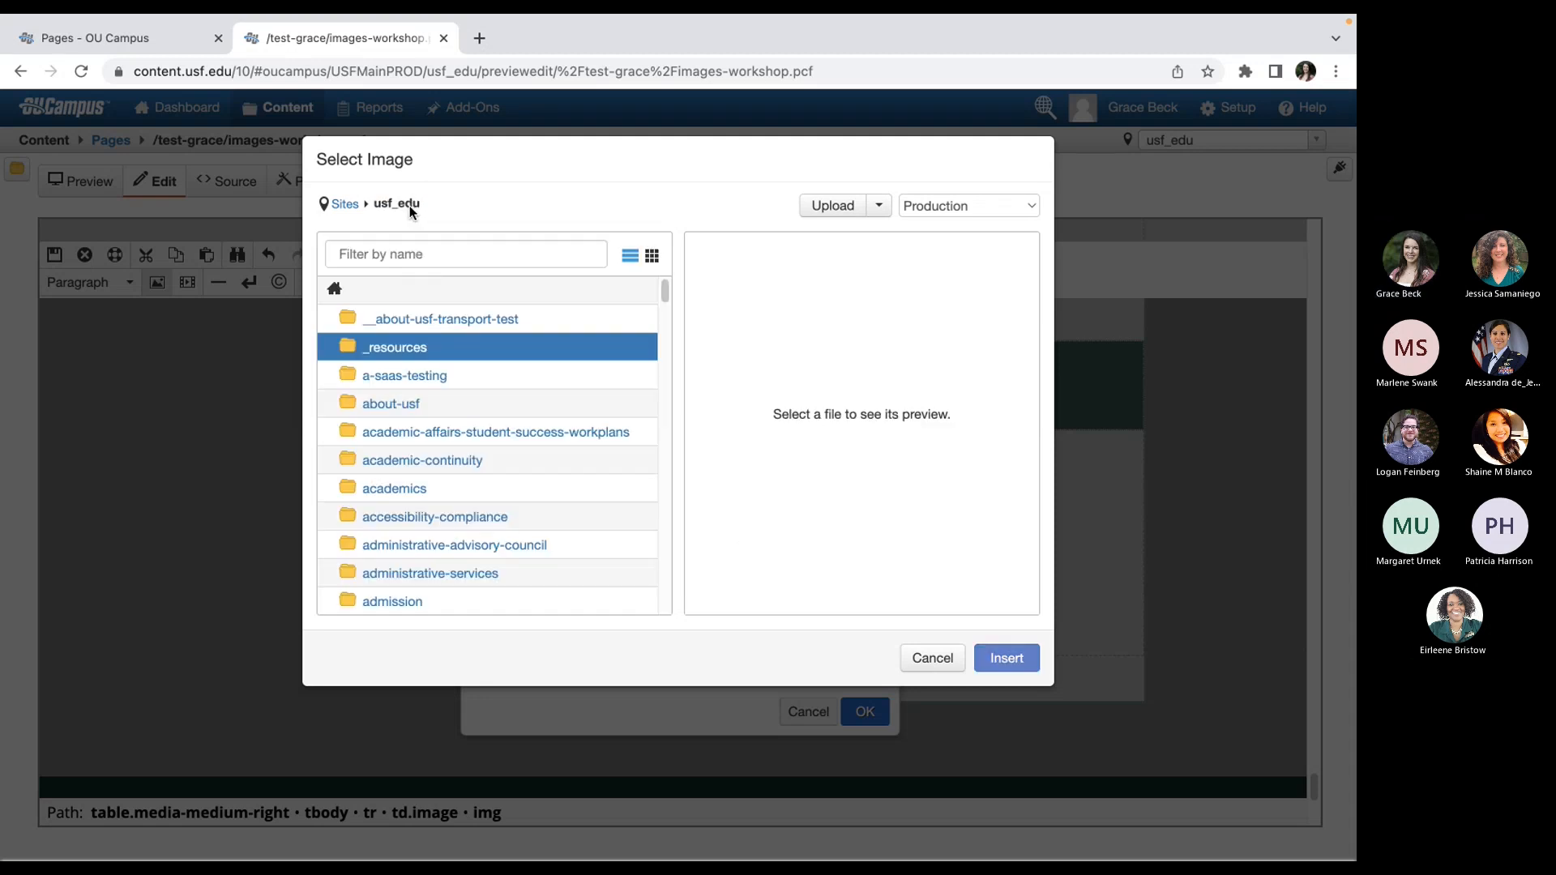
{"action": "left_click", "coordinate": [350, 205]}
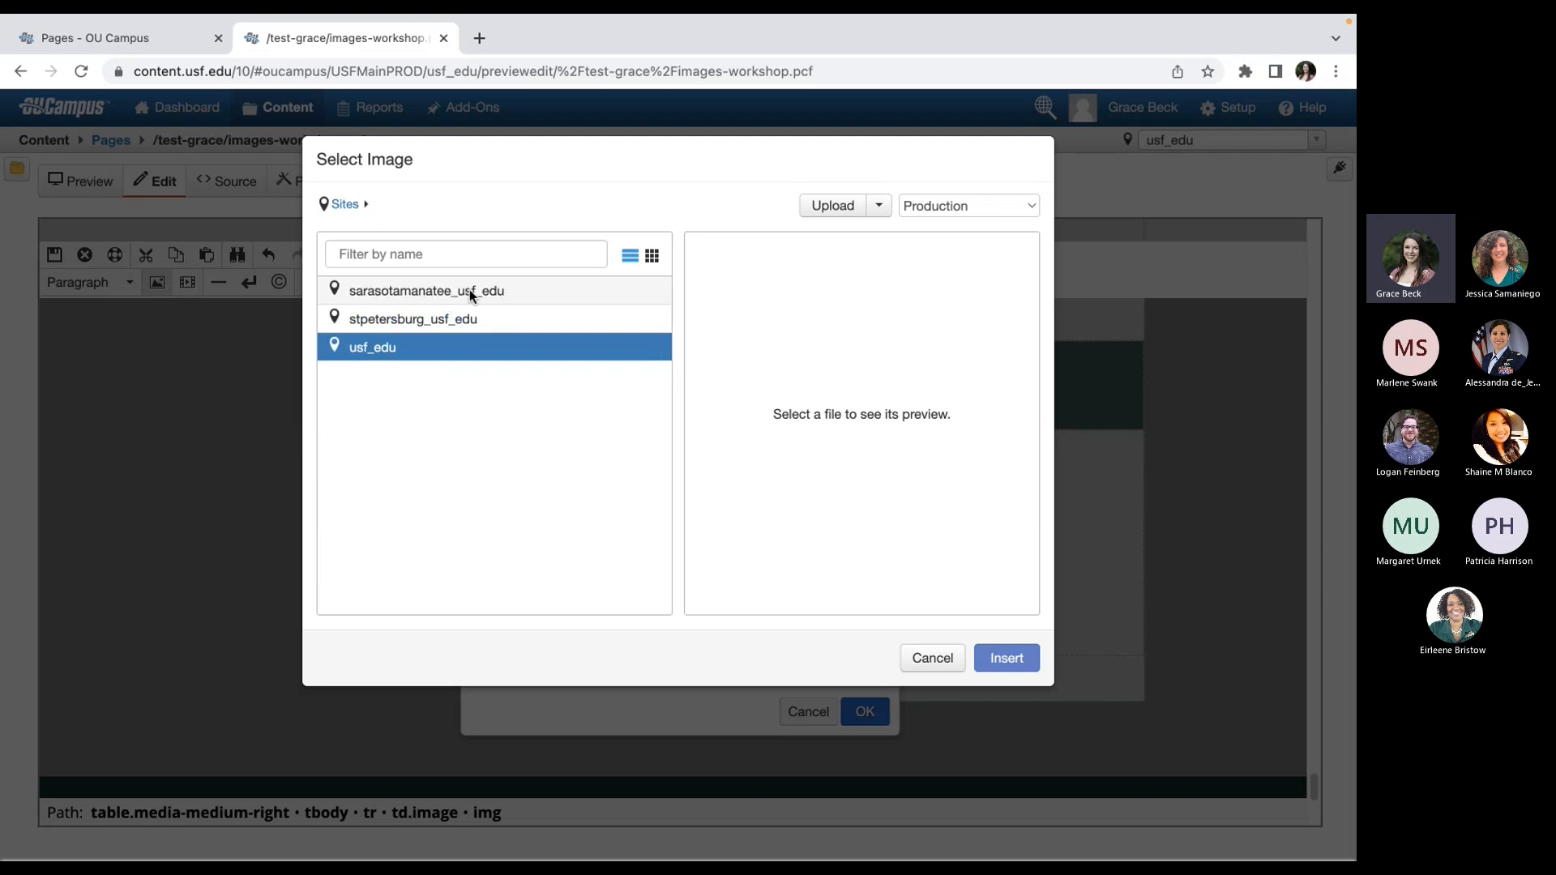
{"action": "left_click", "coordinate": [383, 349]}
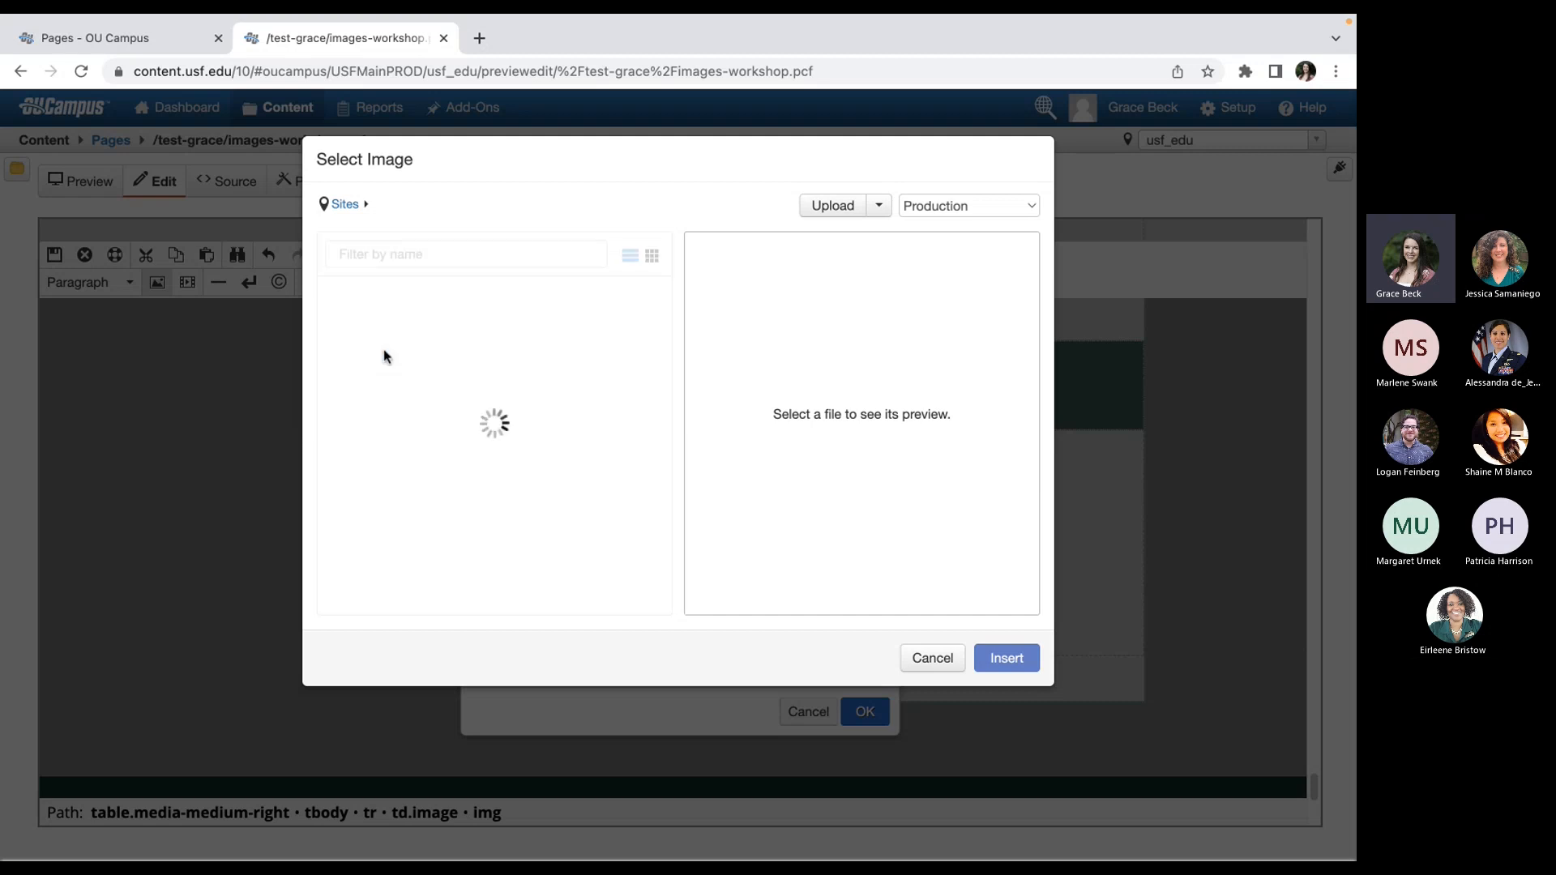
- Find the images folder in usf_edu by filtering for "image", view its contents, and leave the placeholder image unchanged
{"action": "left_click", "coordinate": [451, 253]}
{"action": "type", "text": "image"}
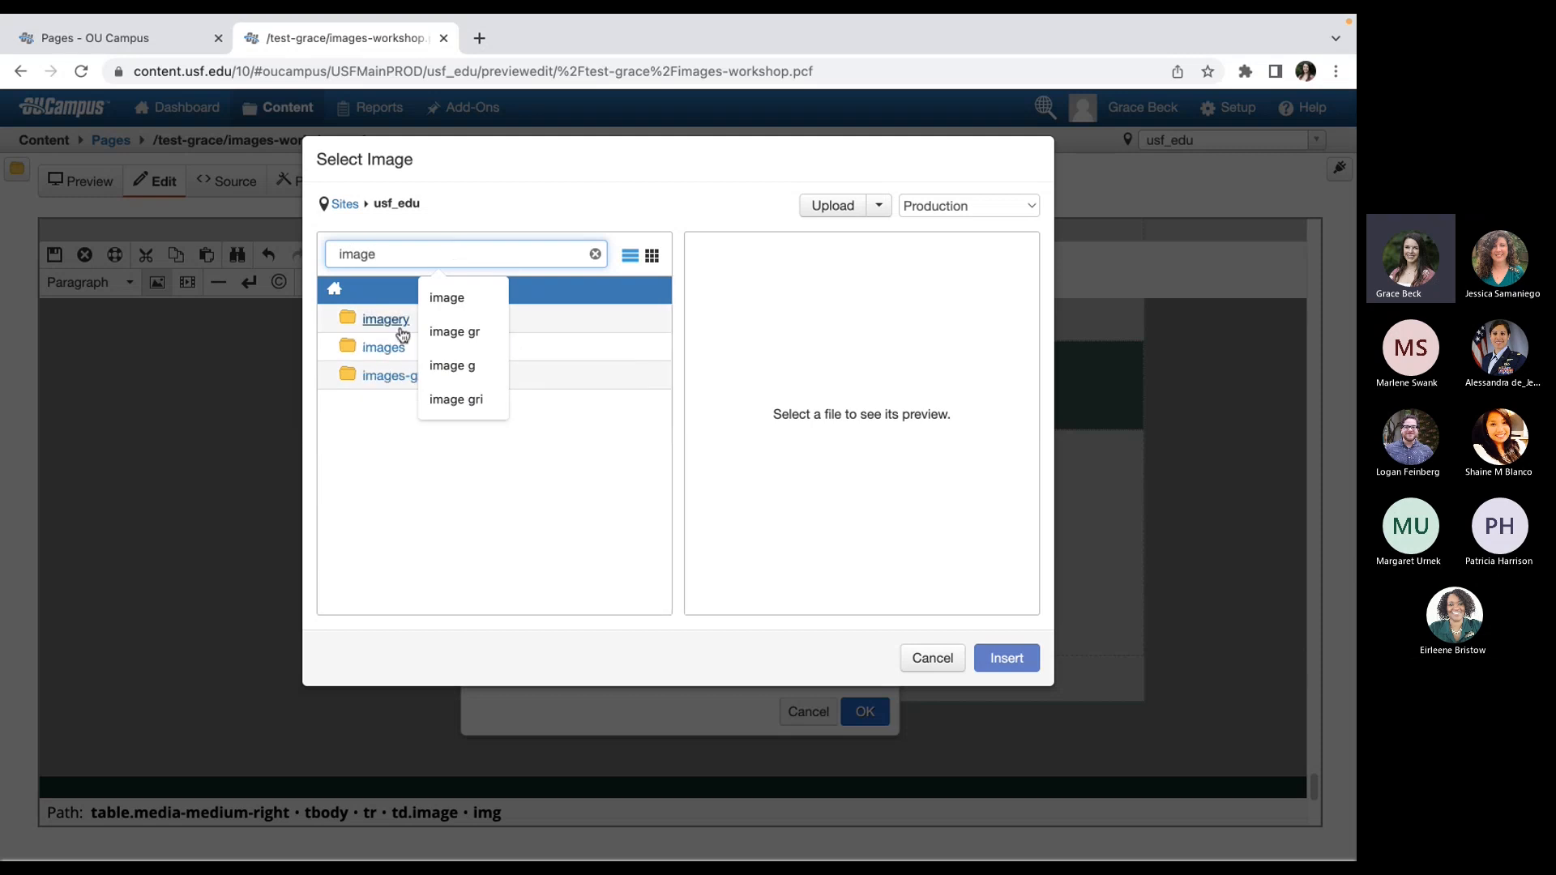
{"action": "left_click", "coordinate": [383, 347]}
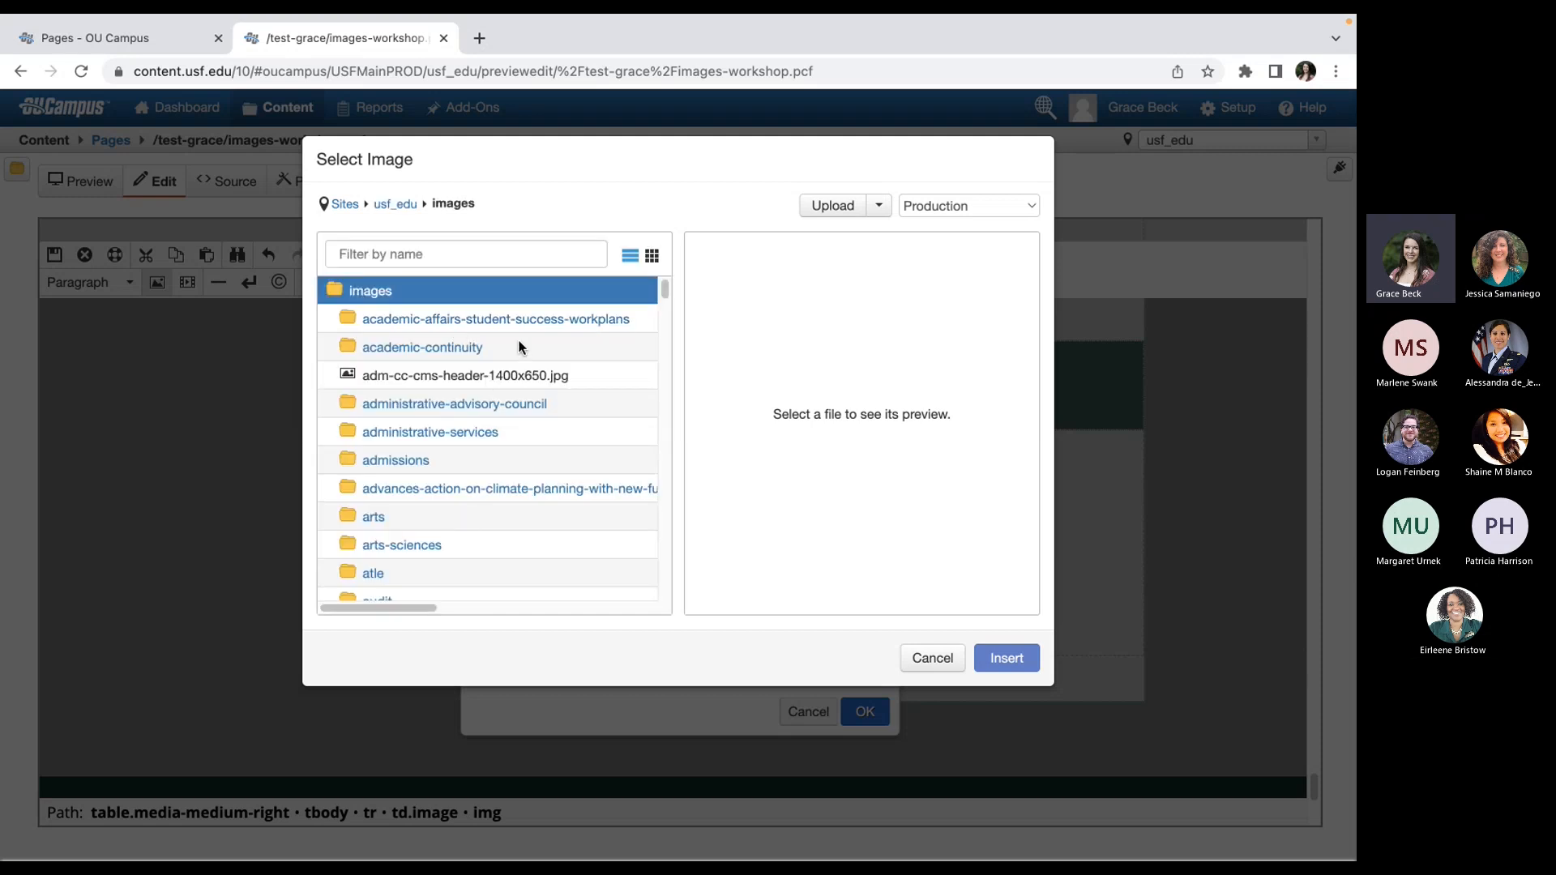
{"action": "left_click", "coordinate": [924, 658]}
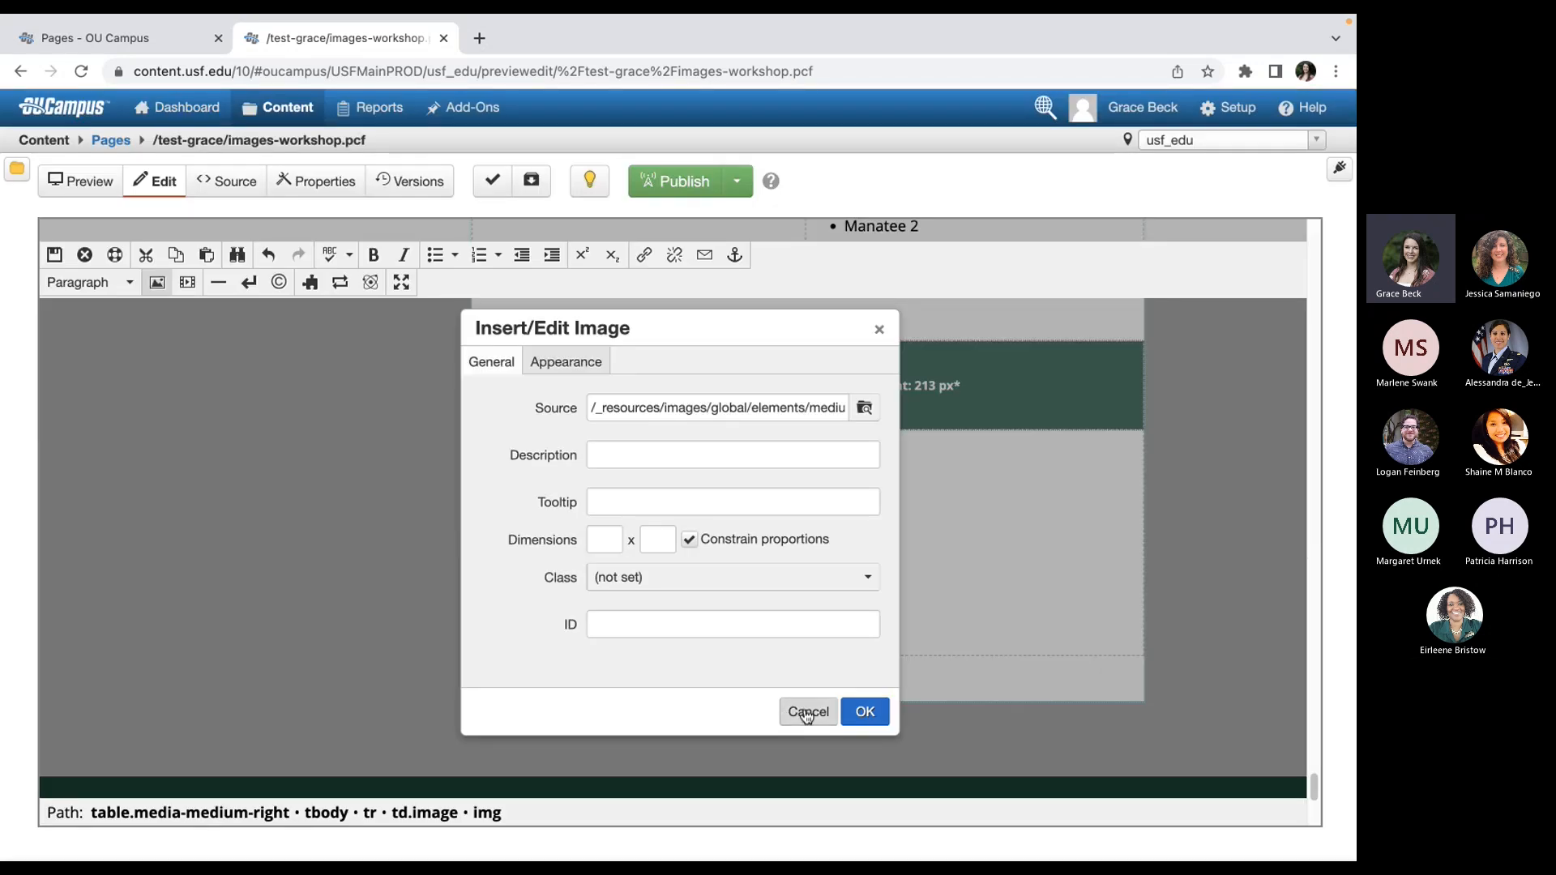
{"action": "left_click", "coordinate": [806, 712]}
- Save the edited content and publish images-workshop.pcf to the Test publish target
{"action": "left_click", "coordinate": [56, 255]}
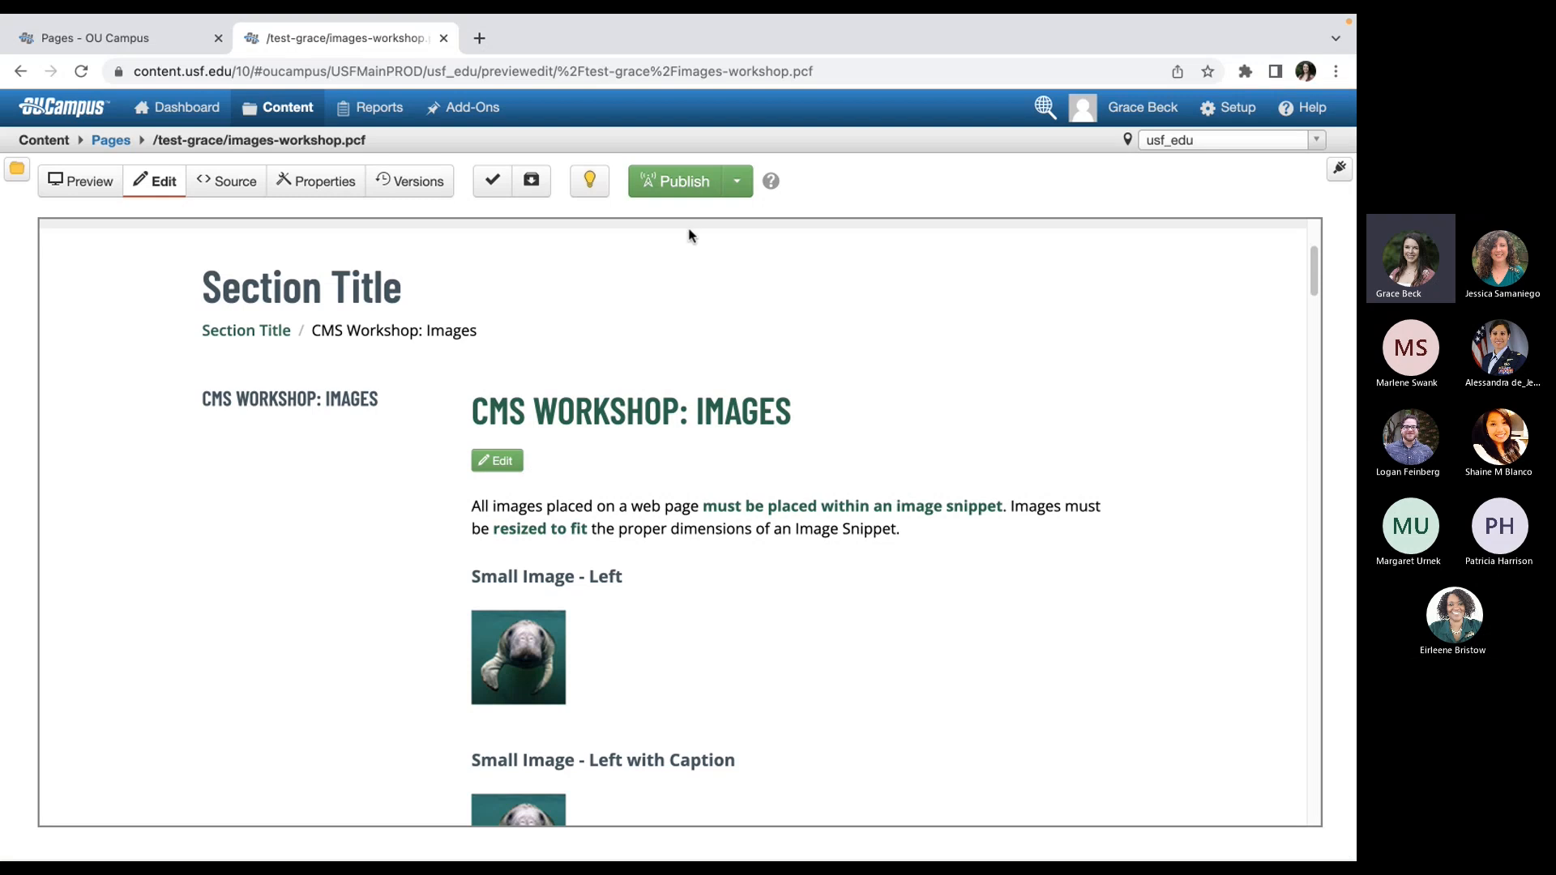
{"action": "left_click", "coordinate": [675, 180]}
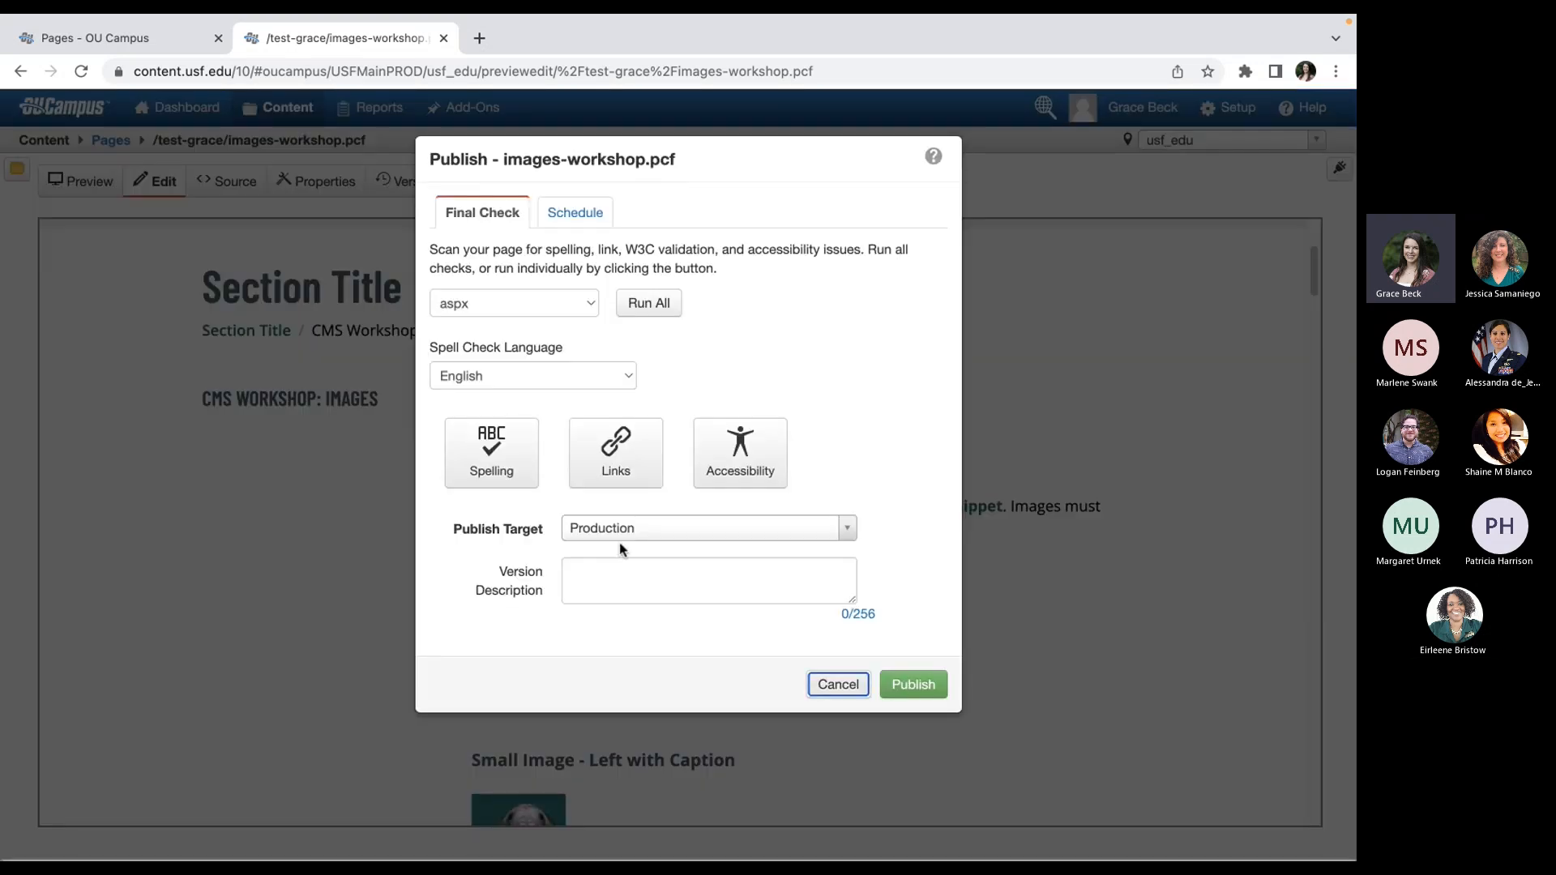
{"action": "left_click", "coordinate": [616, 531]}
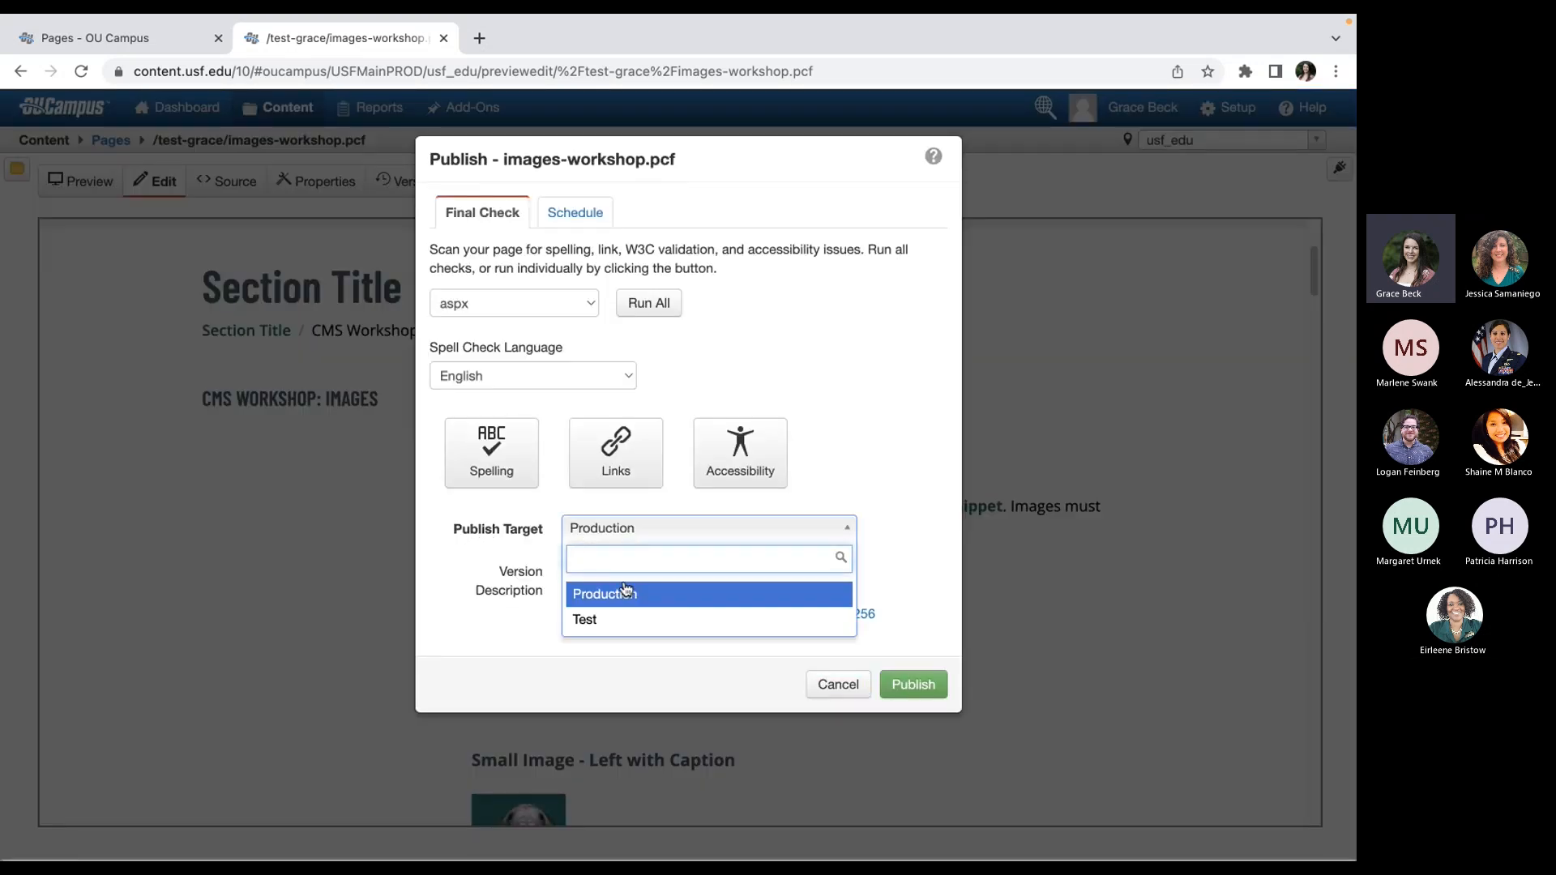
{"action": "left_click", "coordinate": [601, 619]}
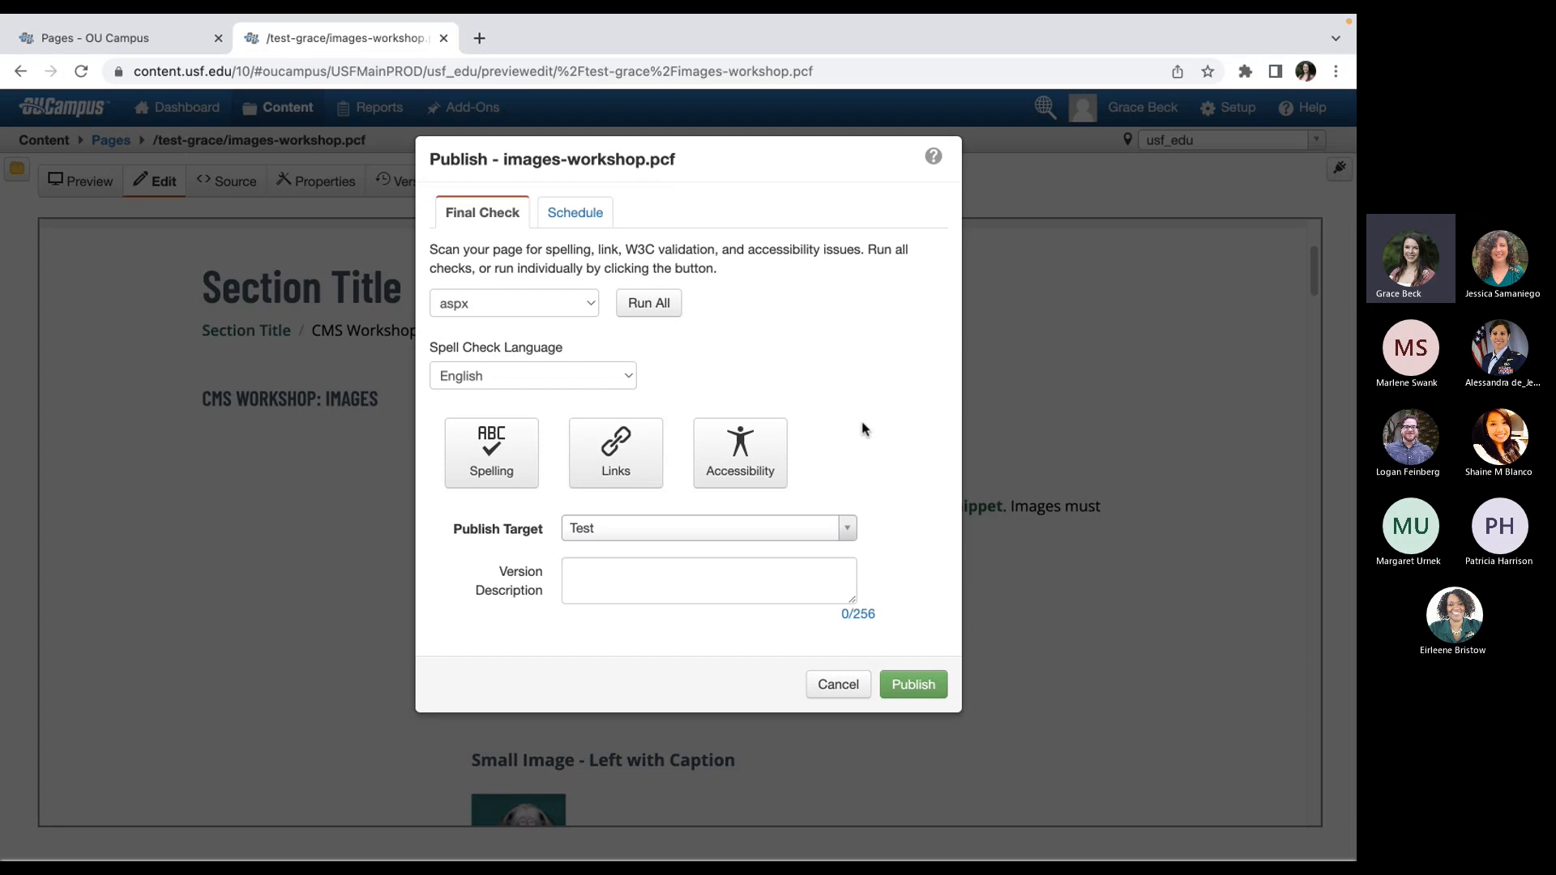
{"action": "left_click", "coordinate": [915, 686]}
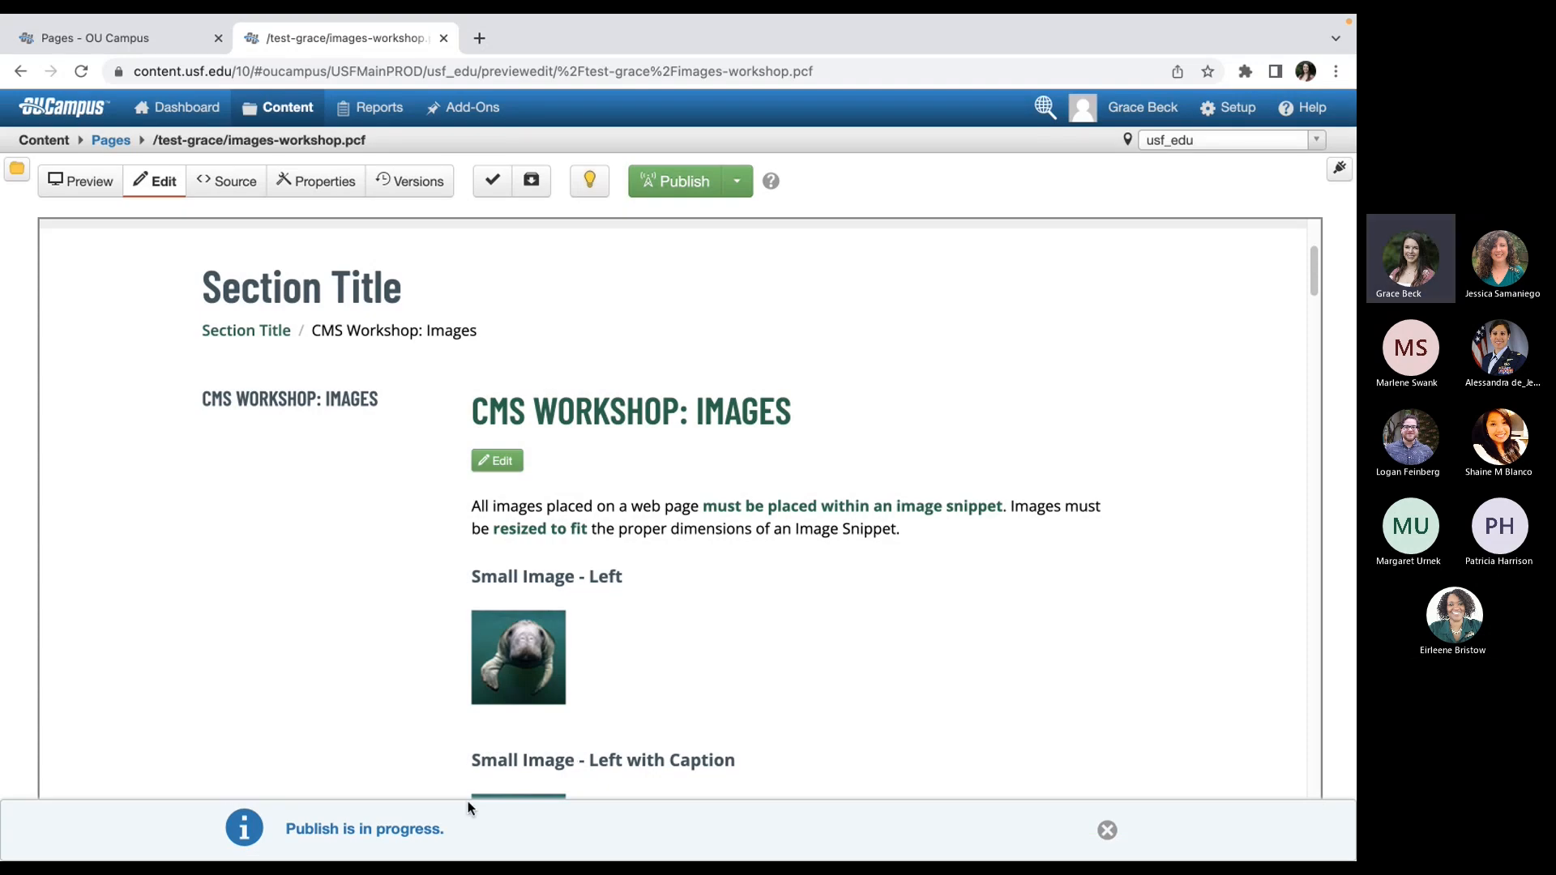